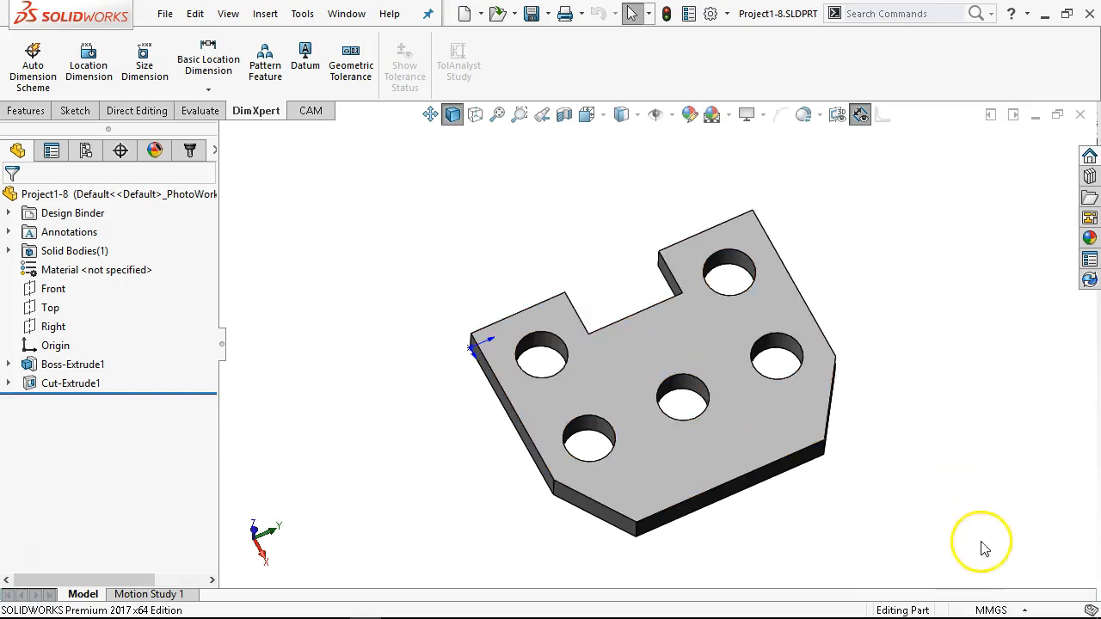
Step: Switch the part document's unit system to IPS
left_click(1014, 607)
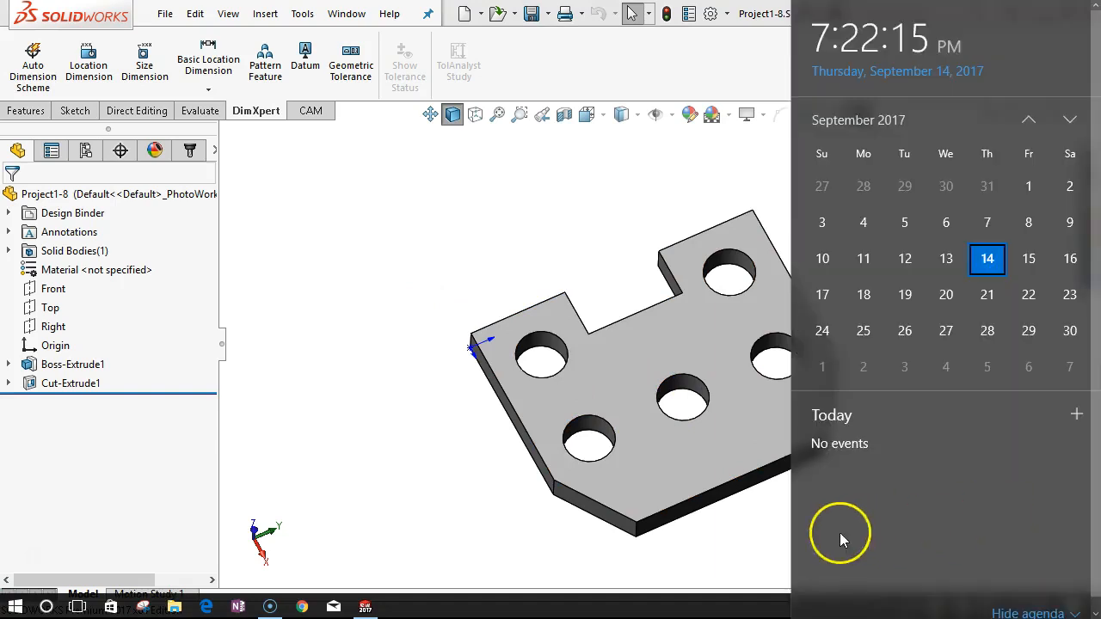
left_click(748, 564)
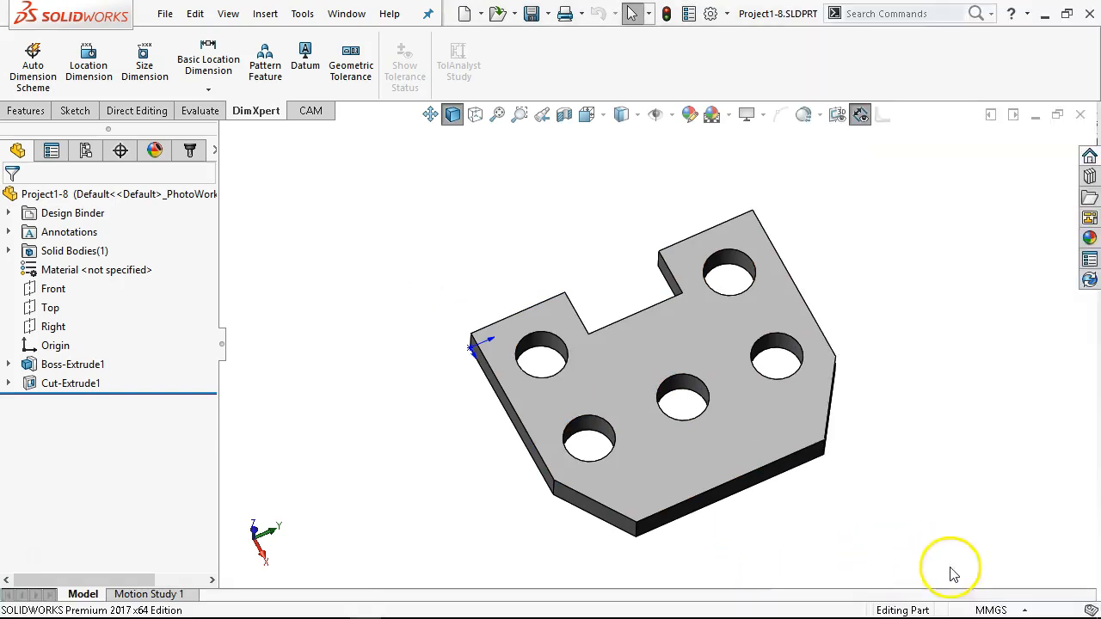
left_click(987, 608)
left_click(958, 559)
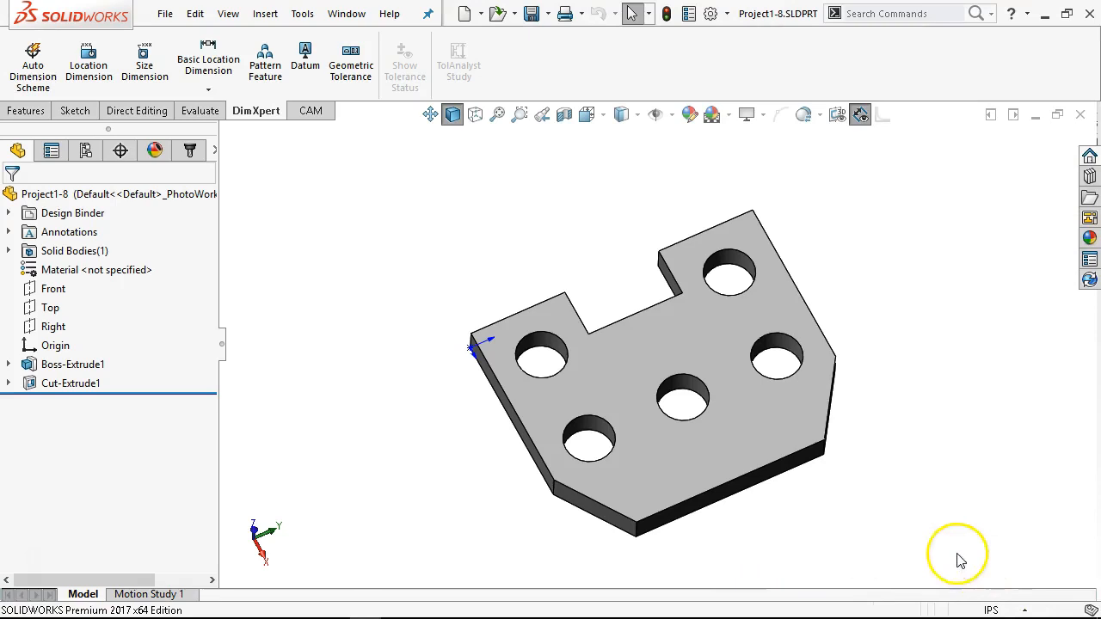
Step: Check the length of the upper edge beside the notch and of the plate's thickness edge at the origin corner
left_click(528, 307)
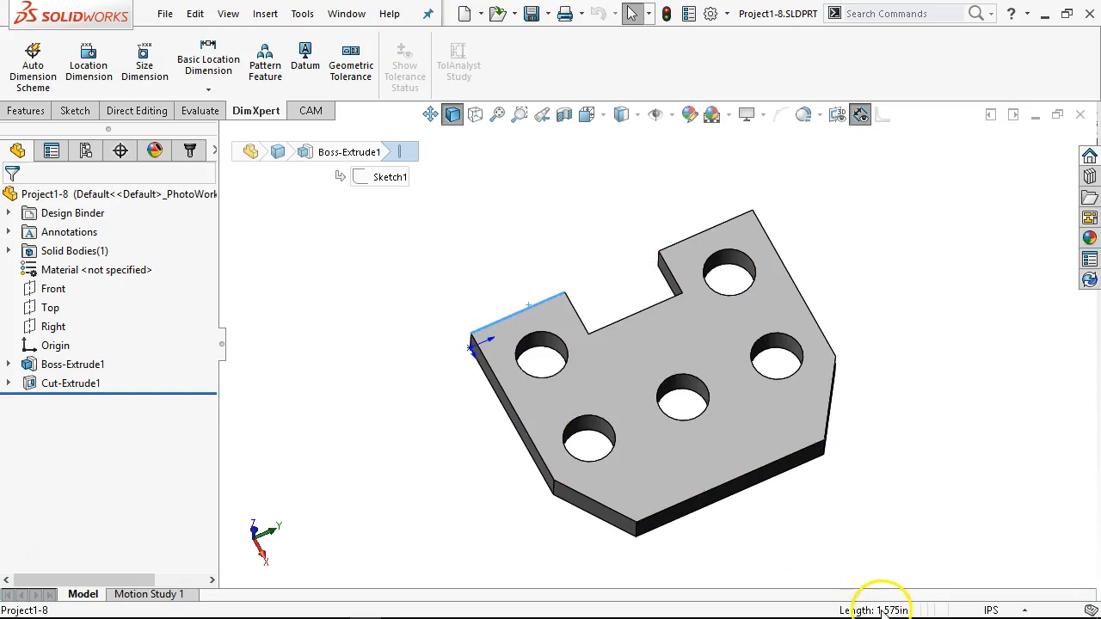
middle_click_drag(604, 365, 625, 300)
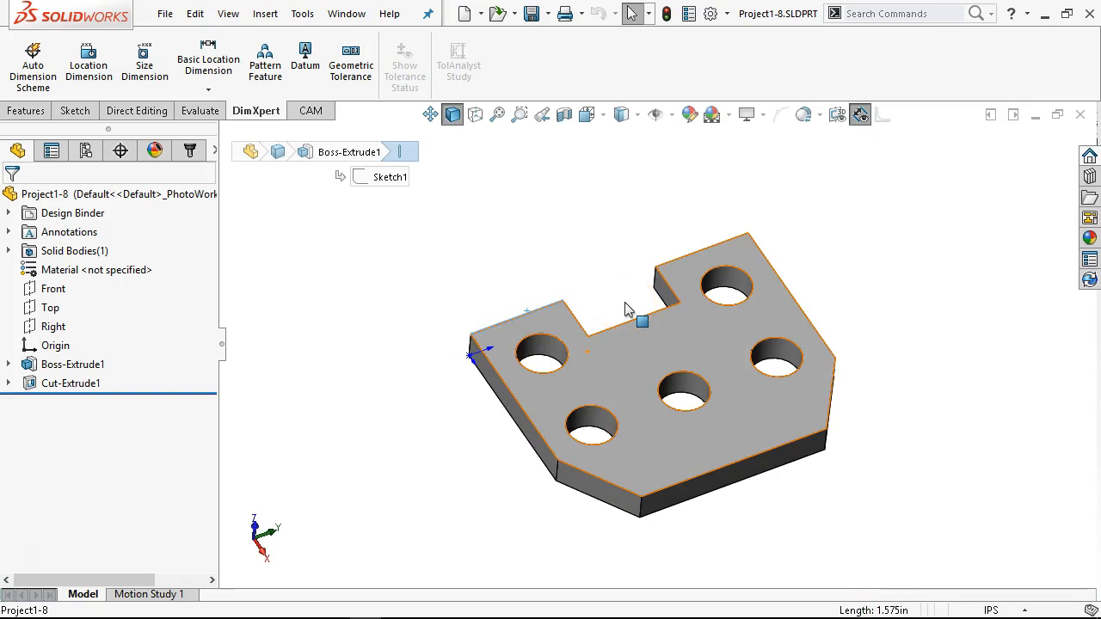
middle_click_drag(714, 396, 720, 434)
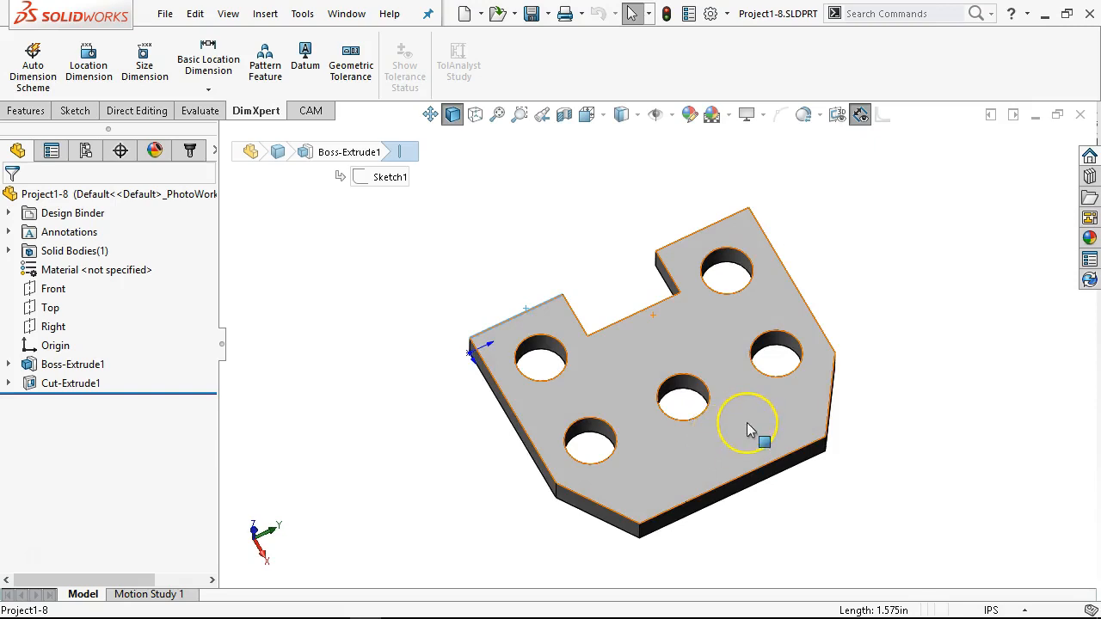
middle_click_drag(495, 391, 442, 359)
left_click(467, 373)
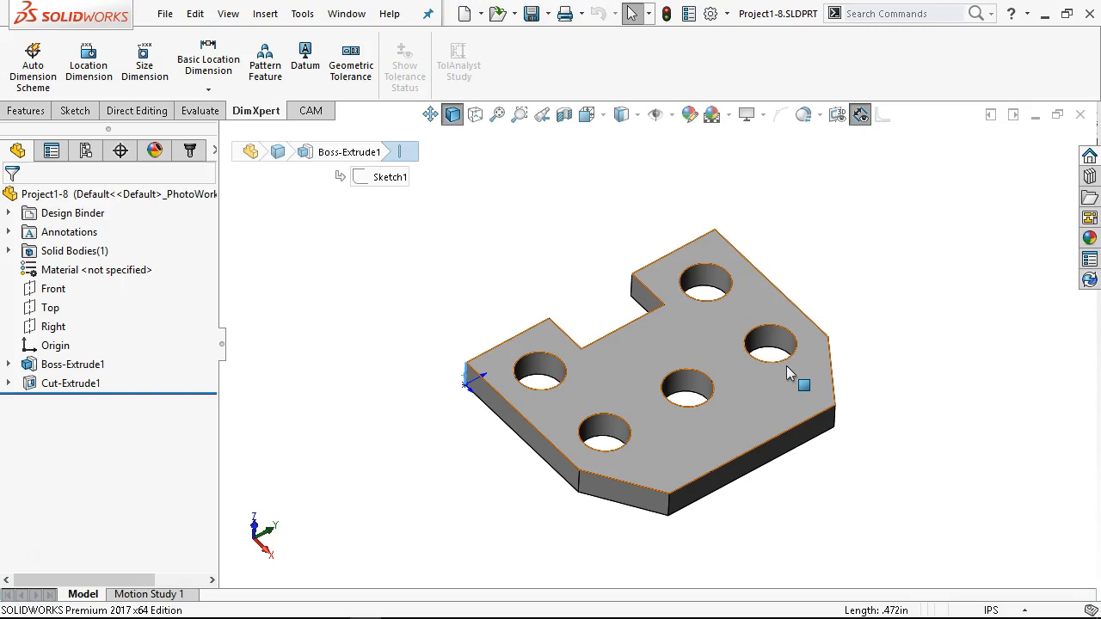
Step: Measure the distance between the plate's long end face opposite the notch and the parallel face beside the notch
left_click(718, 479)
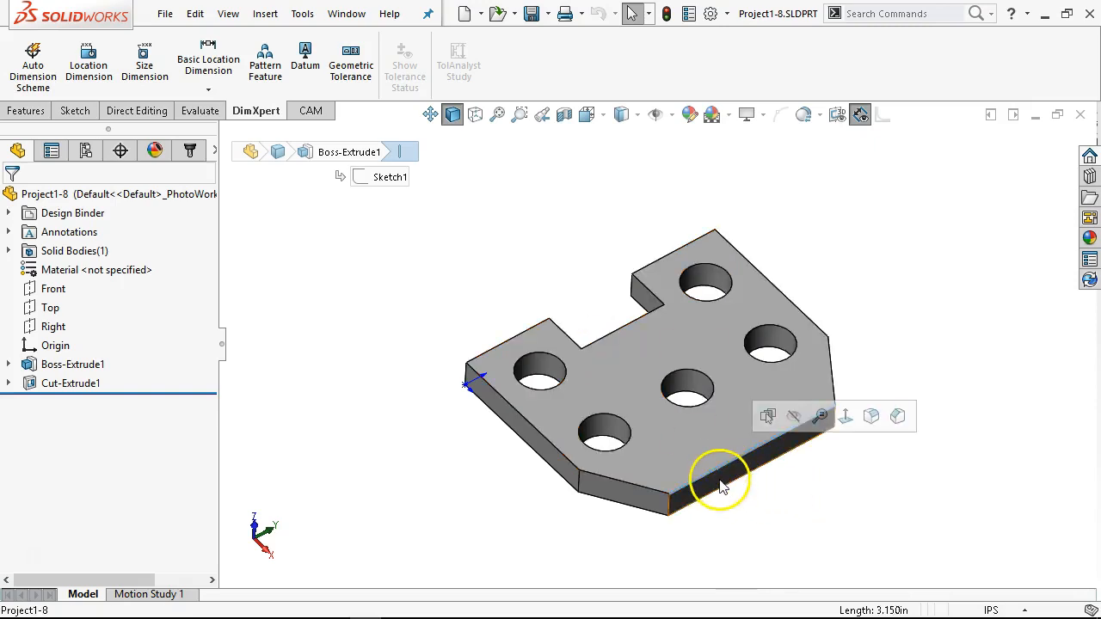
middle_click_drag(639, 465, 675, 469)
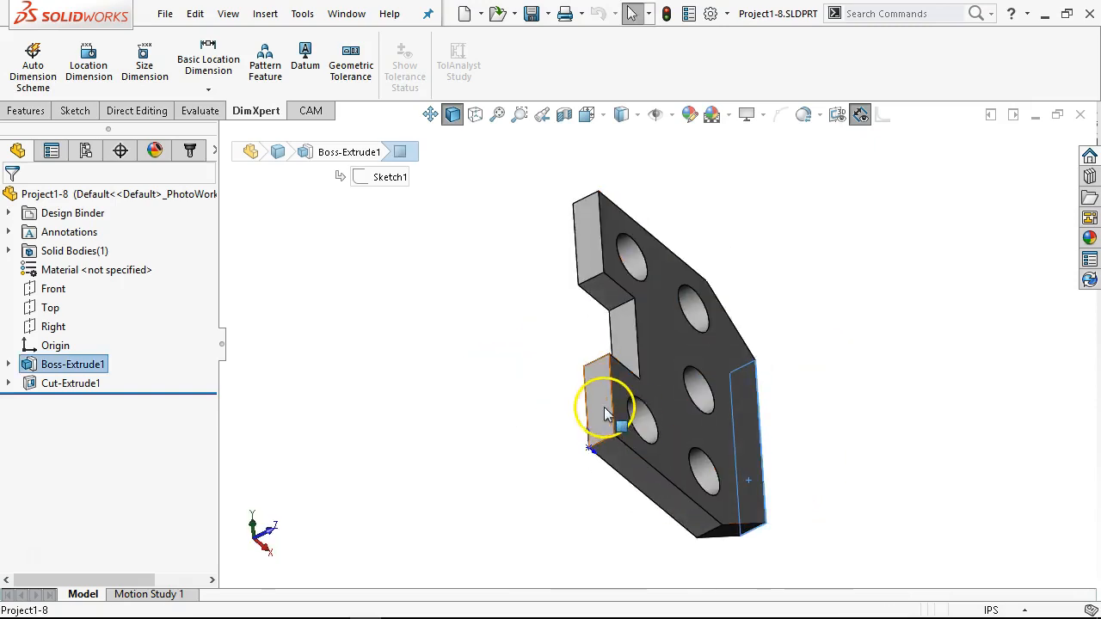
left_click(603, 407, "ctrl")
middle_click_drag(828, 459, 757, 351)
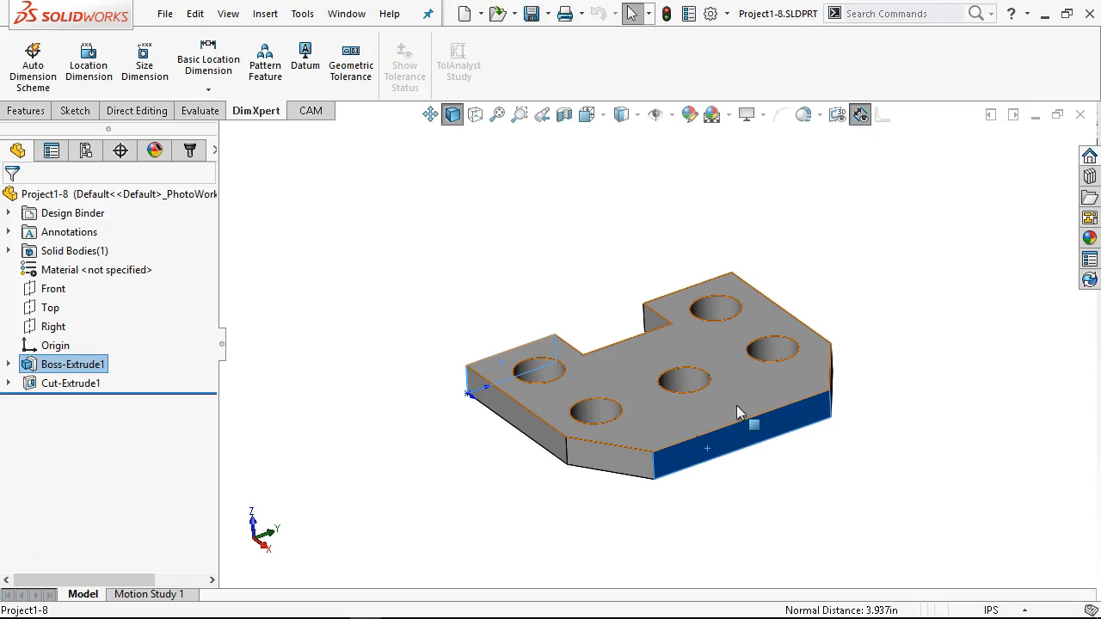
Step: Measure the plate's overall width between its two parallel outer side faces
left_click(527, 419)
middle_click_drag(713, 511, 726, 441)
left_click(782, 355, "ctrl")
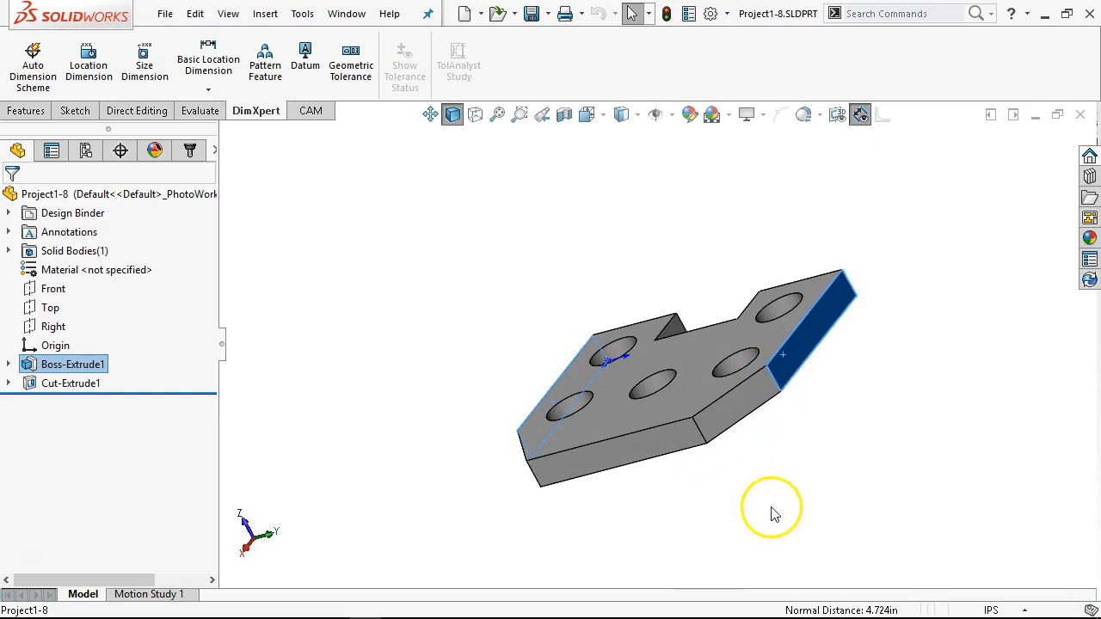
middle_click_drag(783, 524, 845, 499)
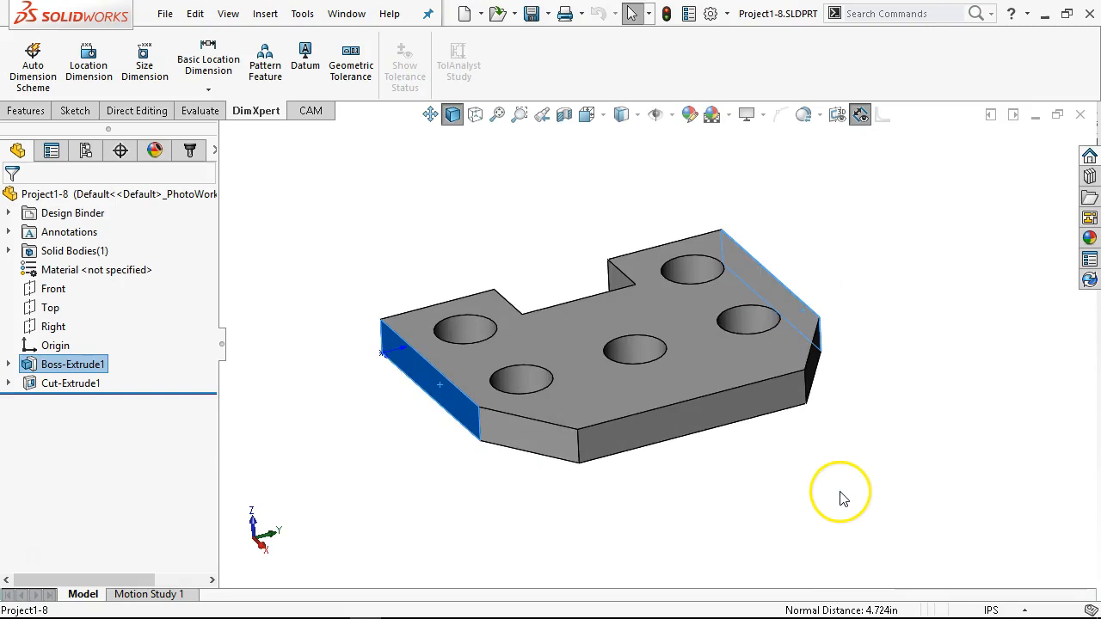
Step: Examine the plate's outline, holes, notch and angled corners from oblique and face-on viewpoints
left_click(540, 465)
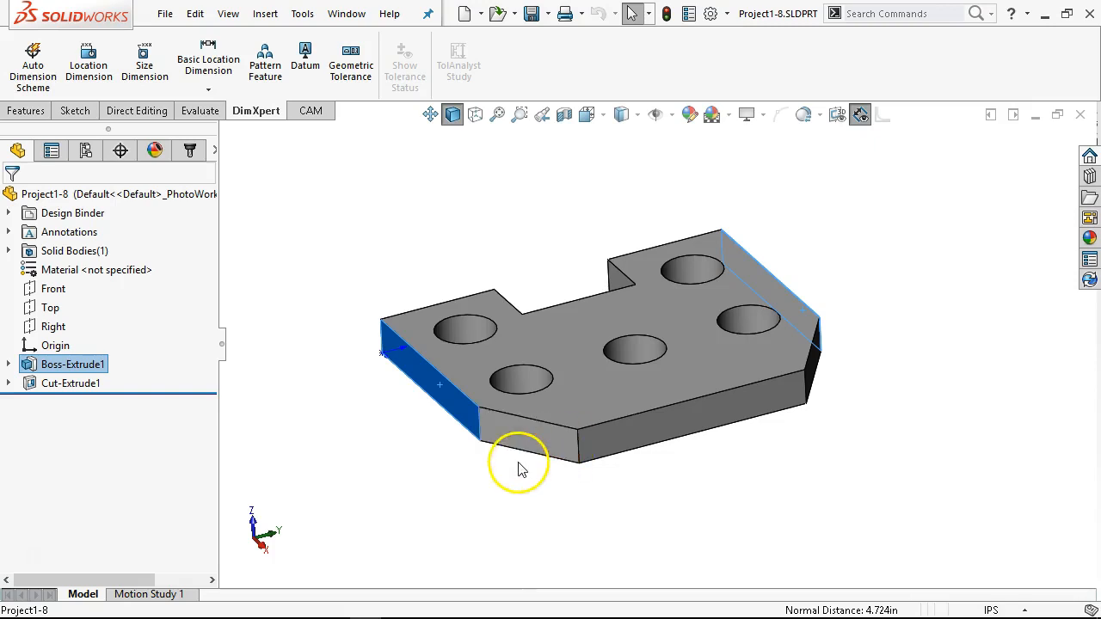
middle_click_drag(467, 236, 482, 299)
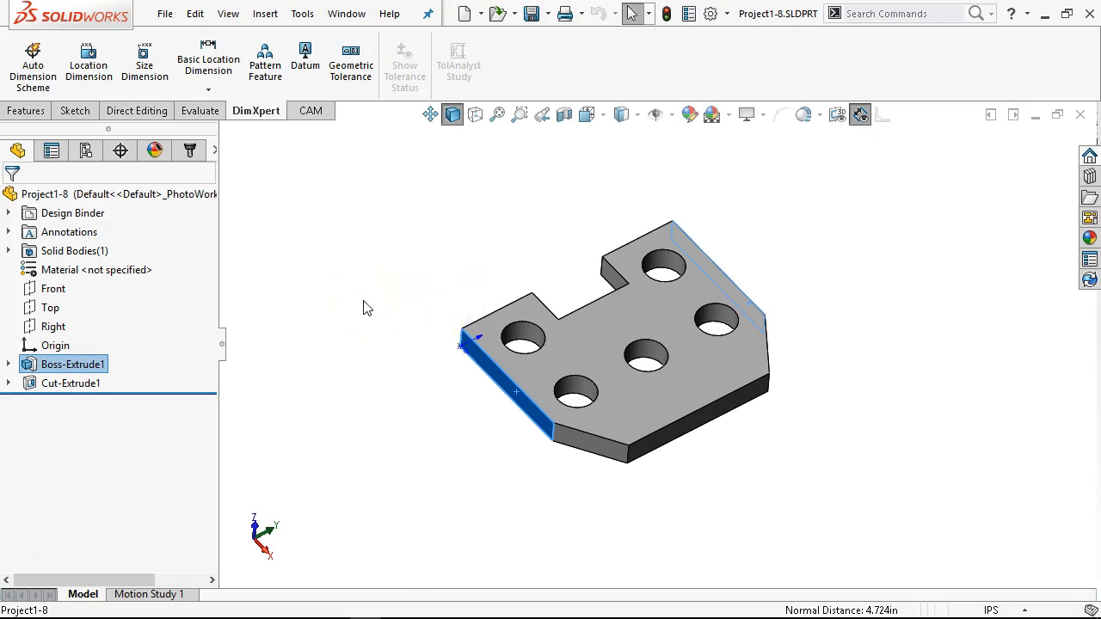
middle_click_drag(364, 308, 388, 290)
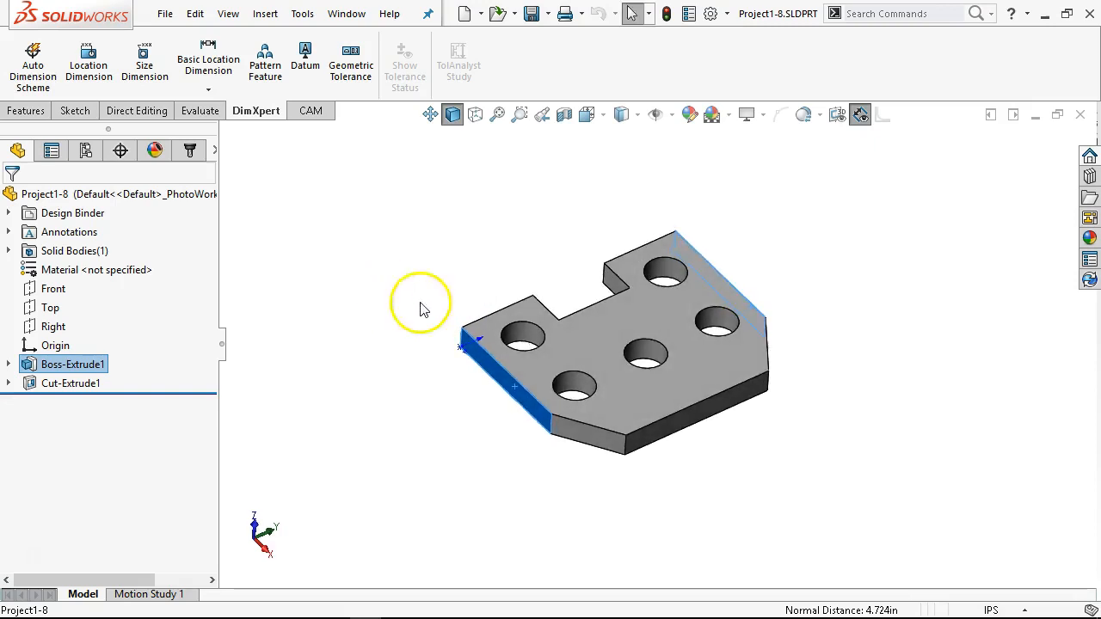
scroll(578, 335, "down", 4)
scroll(578, 334, "down", 1)
middle_click_drag(576, 333, 574, 345)
scroll(591, 264, "up", 2)
middle_click_drag(590, 263, 597, 278)
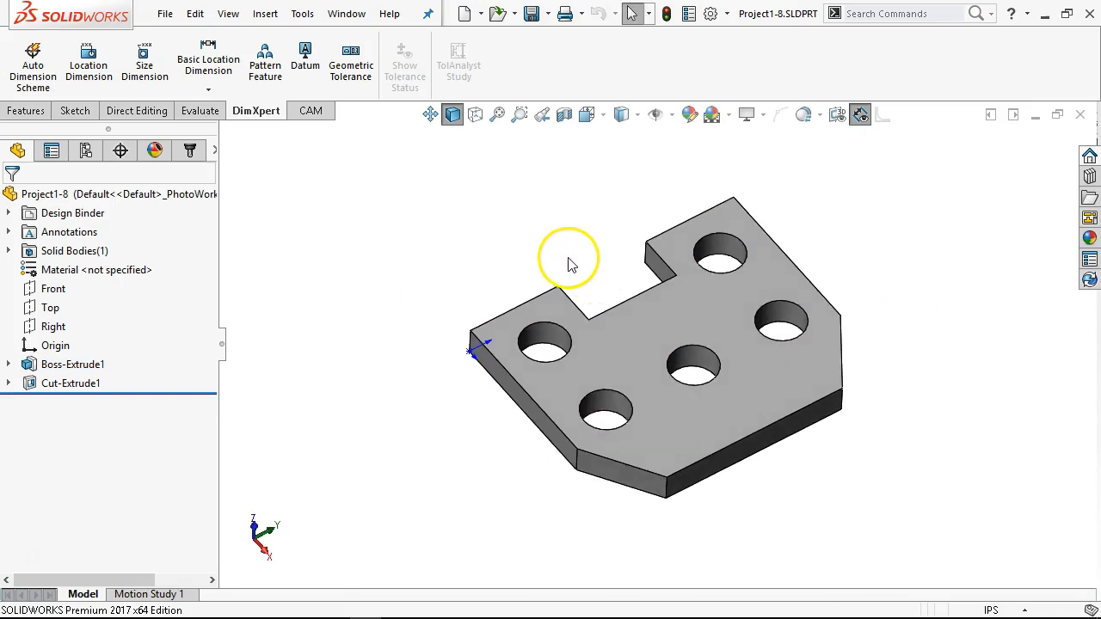
middle_click_drag(644, 356, 598, 492)
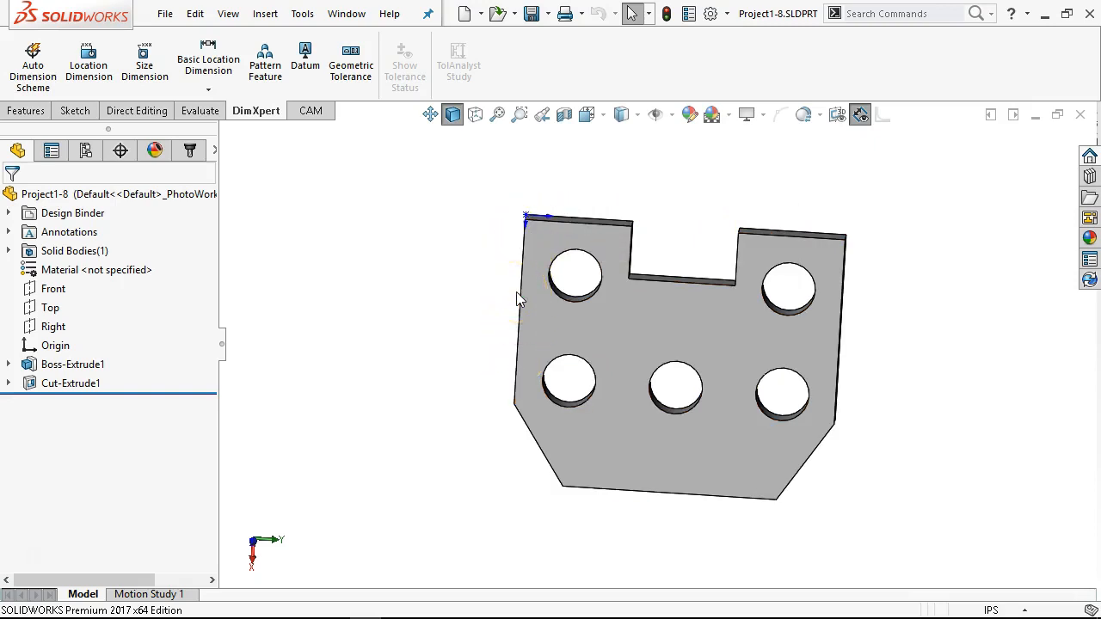
middle_click_drag(693, 467, 691, 334)
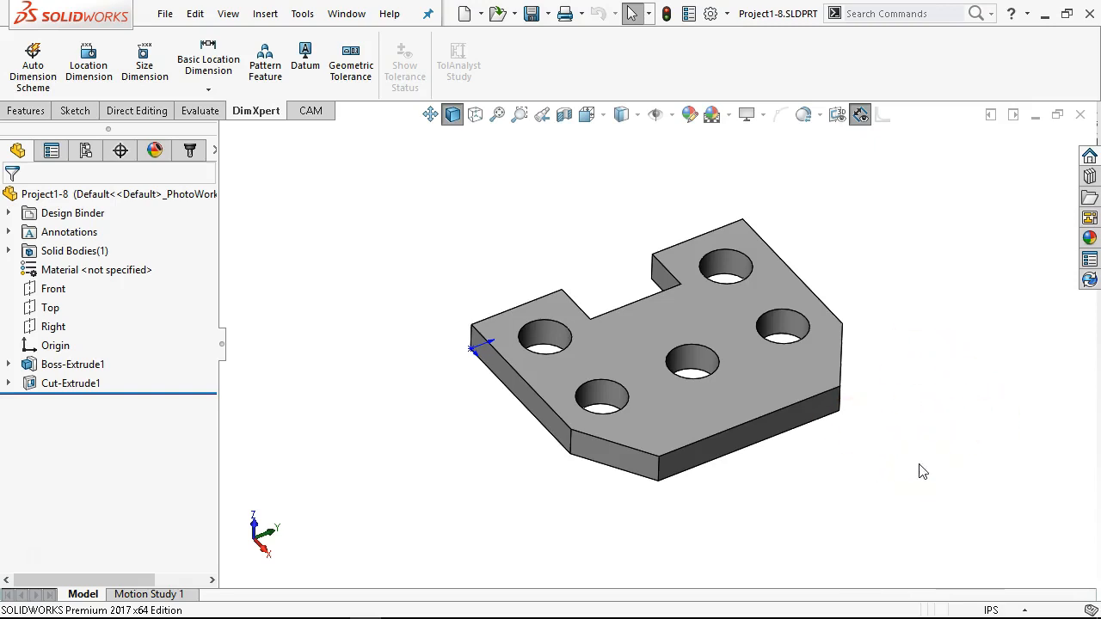
Step: Orient the part to the Front view and rotate it 90 degrees clockwise so the notch faces up
key("ctrl+1")
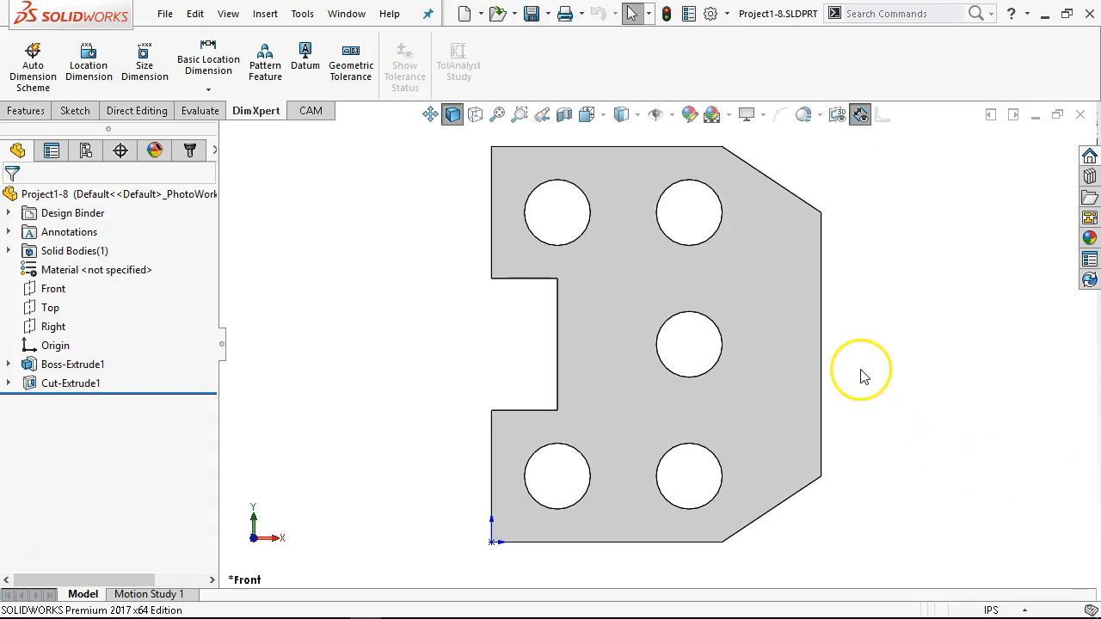
scroll(862, 375, "down", 1)
scroll(862, 375, "up", 3)
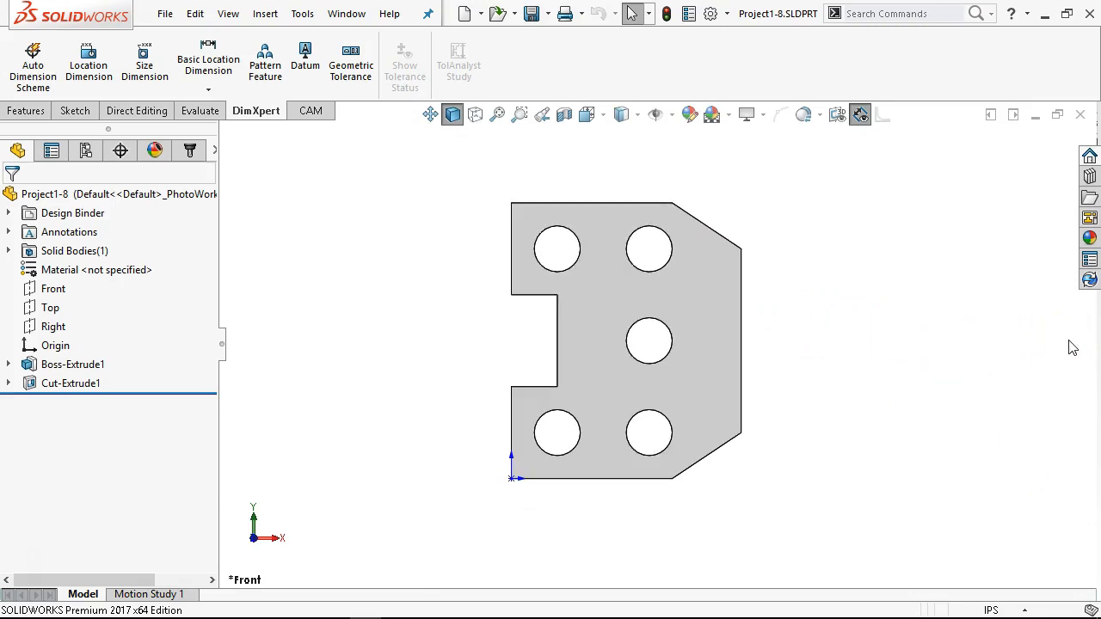
key("alt+Left")
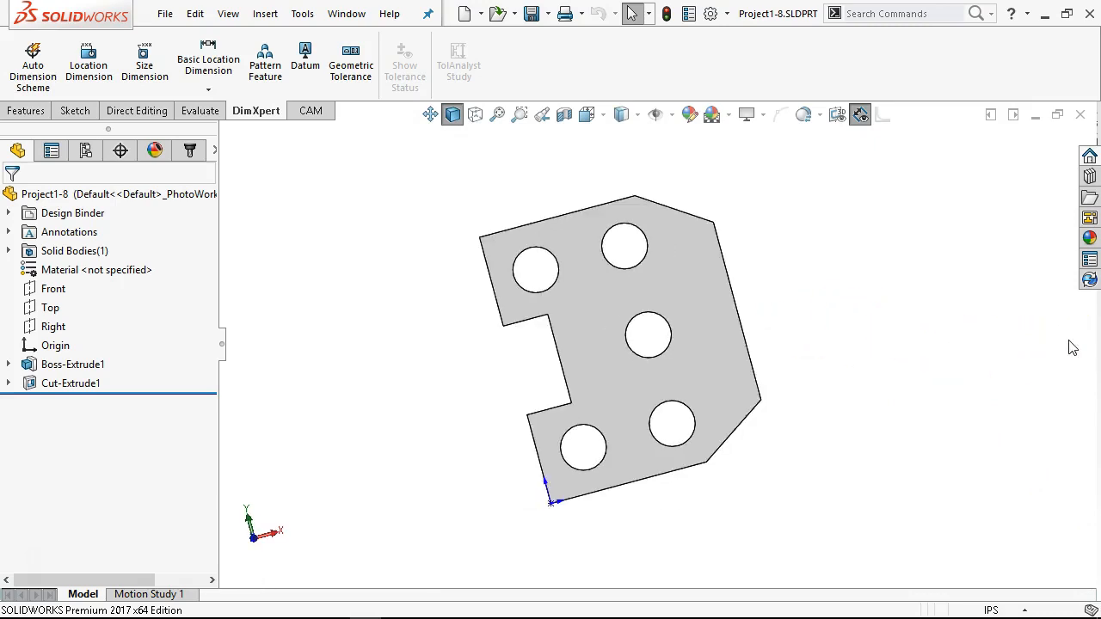
key("alt+Right")
key("alt+Right")
key("alt+Right")
key("alt+Right")
key("alt+Right")
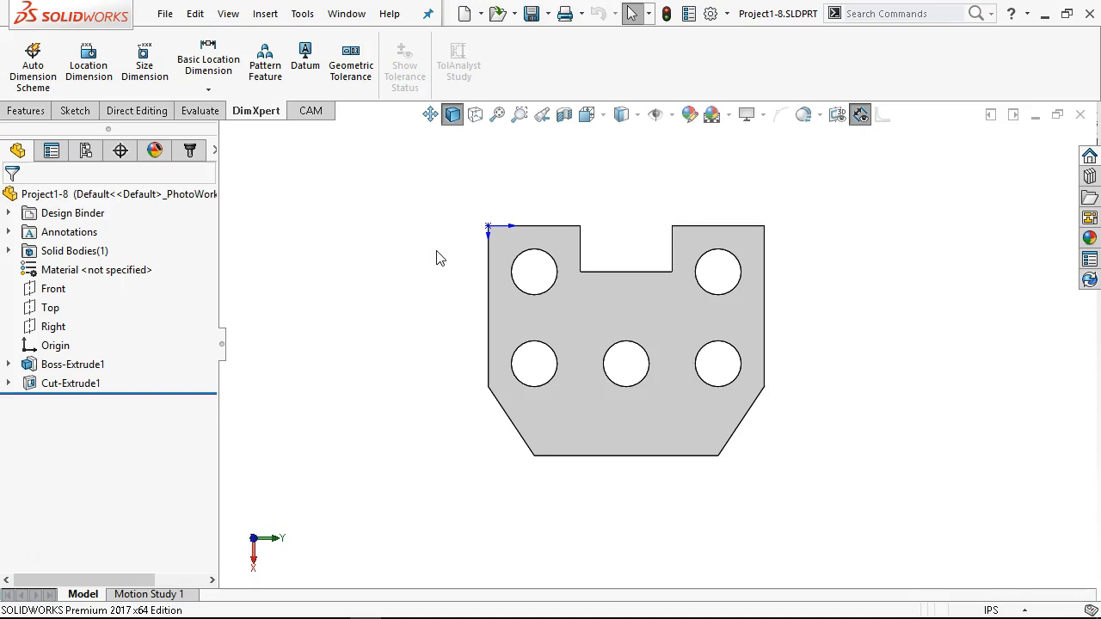
Step: Save the current orientation as a new named view called machor
key("space")
mouse_move(369, 399)
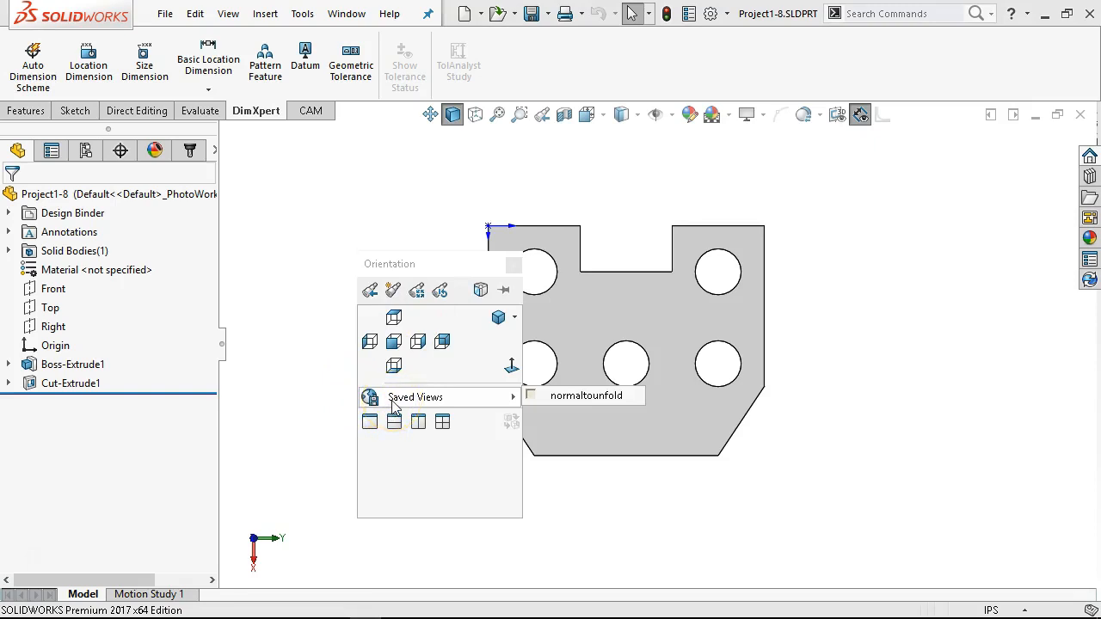
left_click(392, 293)
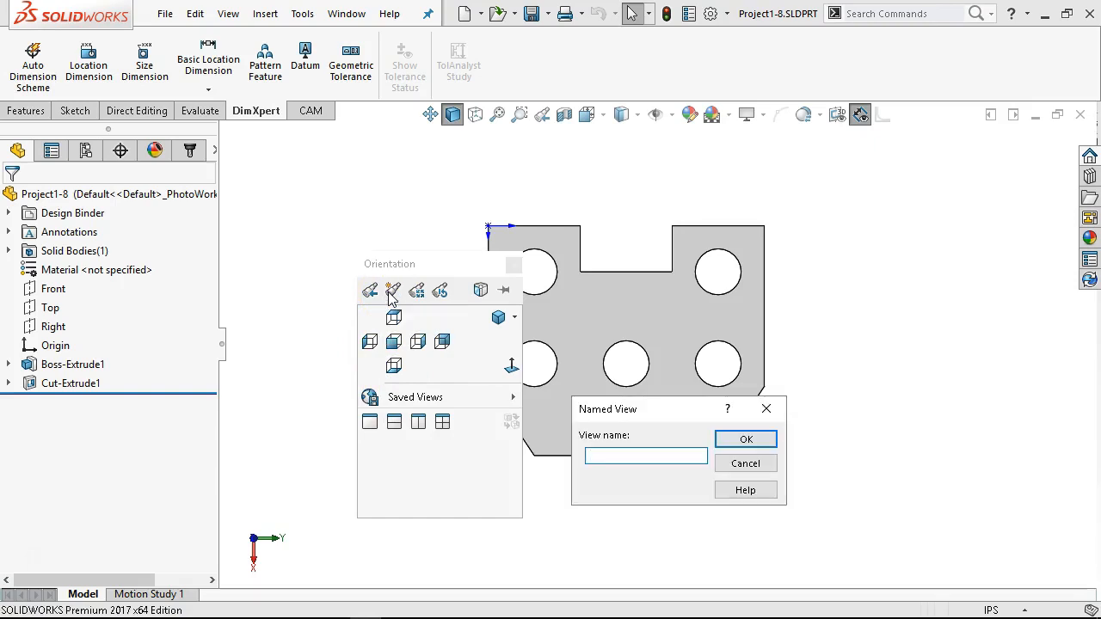
type("machor")
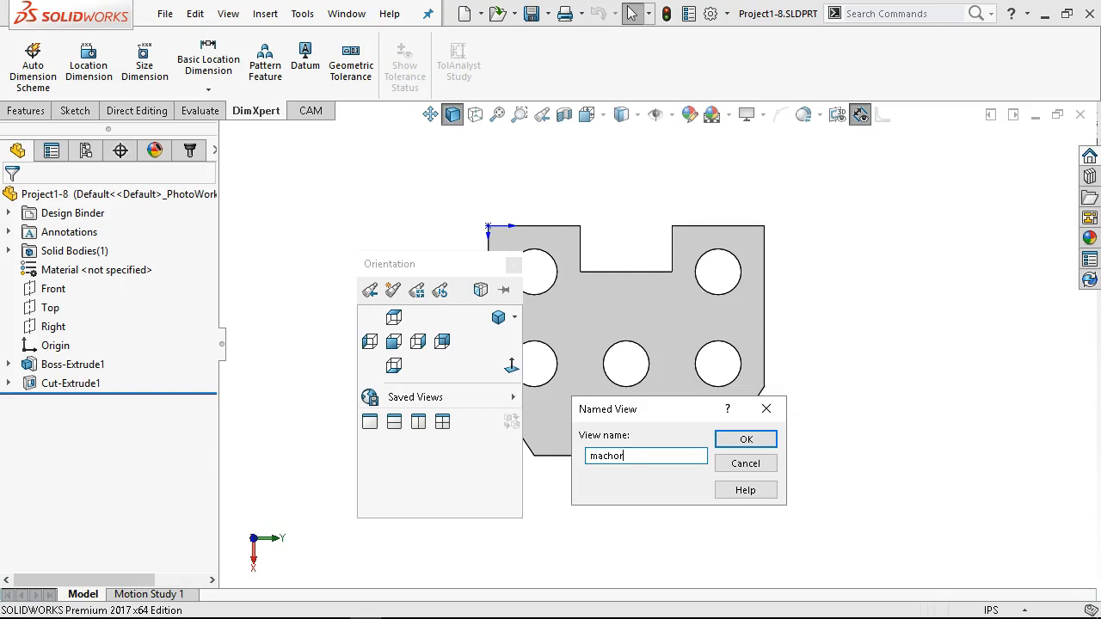
left_click(746, 440)
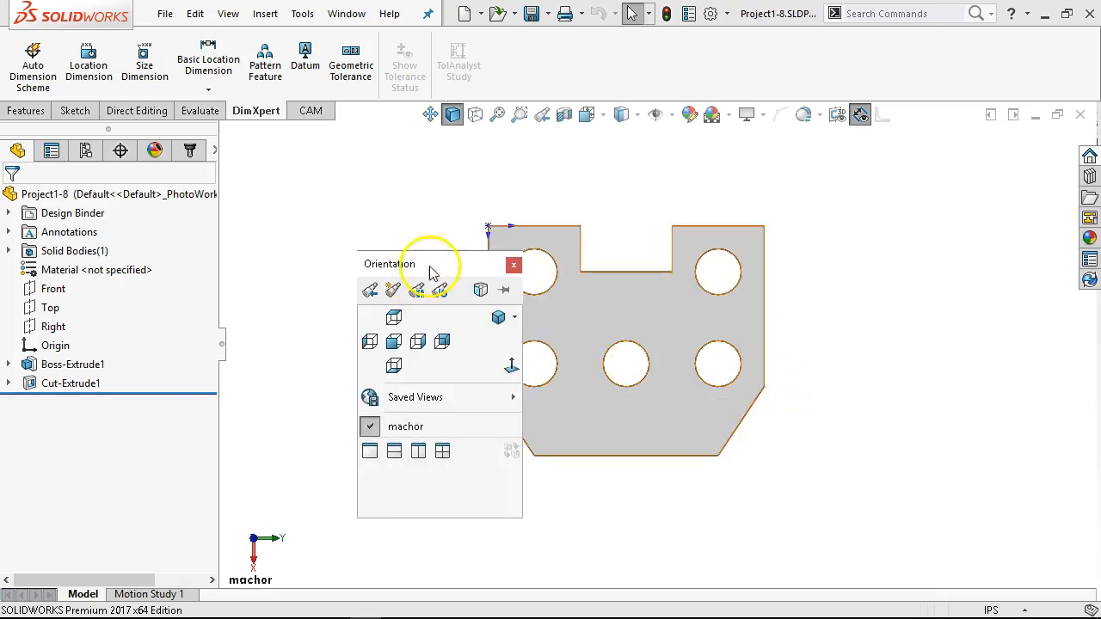
left_click(513, 266)
Step: Test the saved machor view by recalling it from a different orientation
middle_click_drag(663, 479, 731, 246)
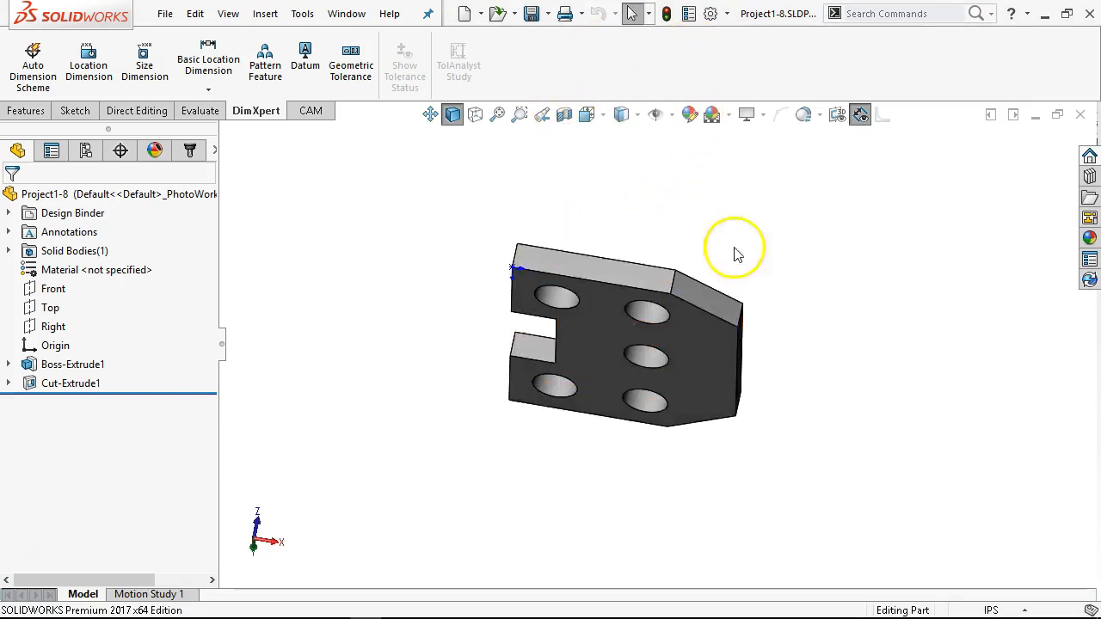
key("space")
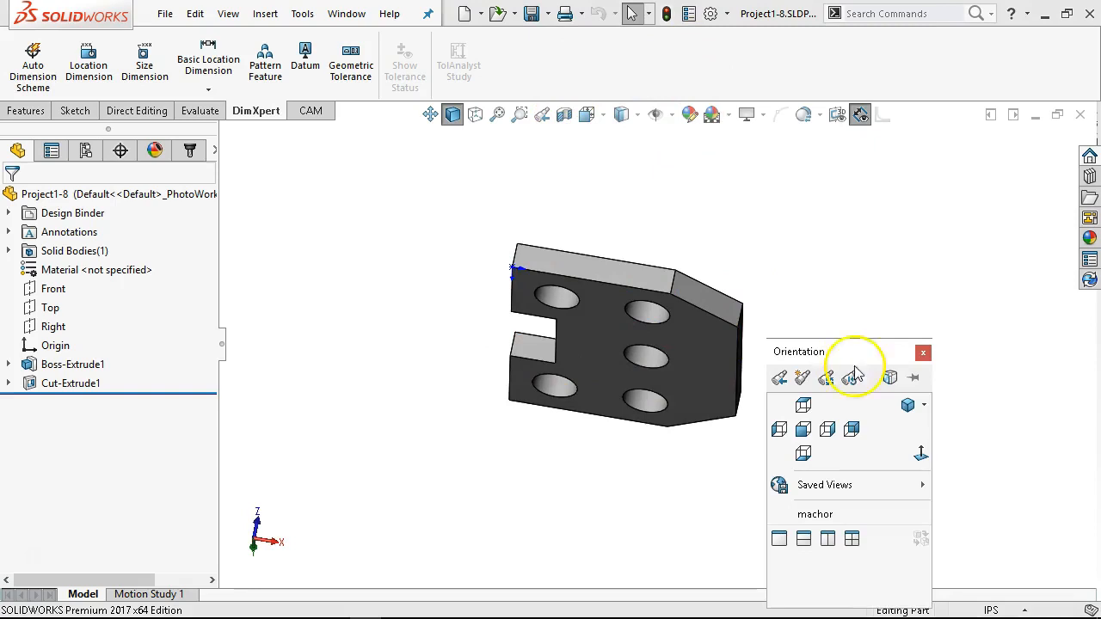
key("Return")
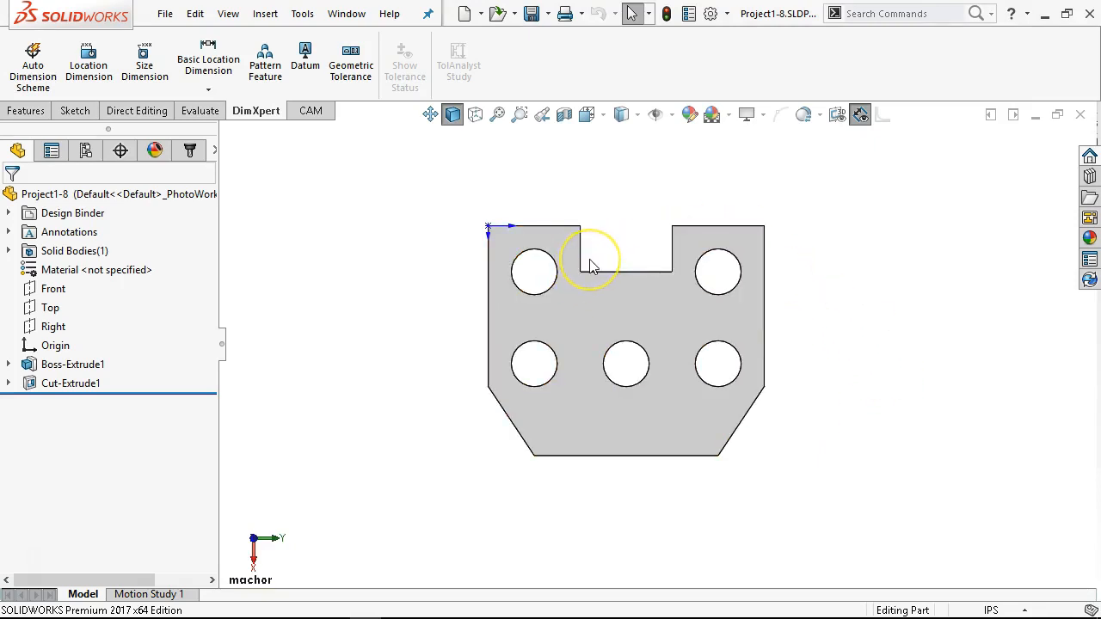
left_click(914, 384)
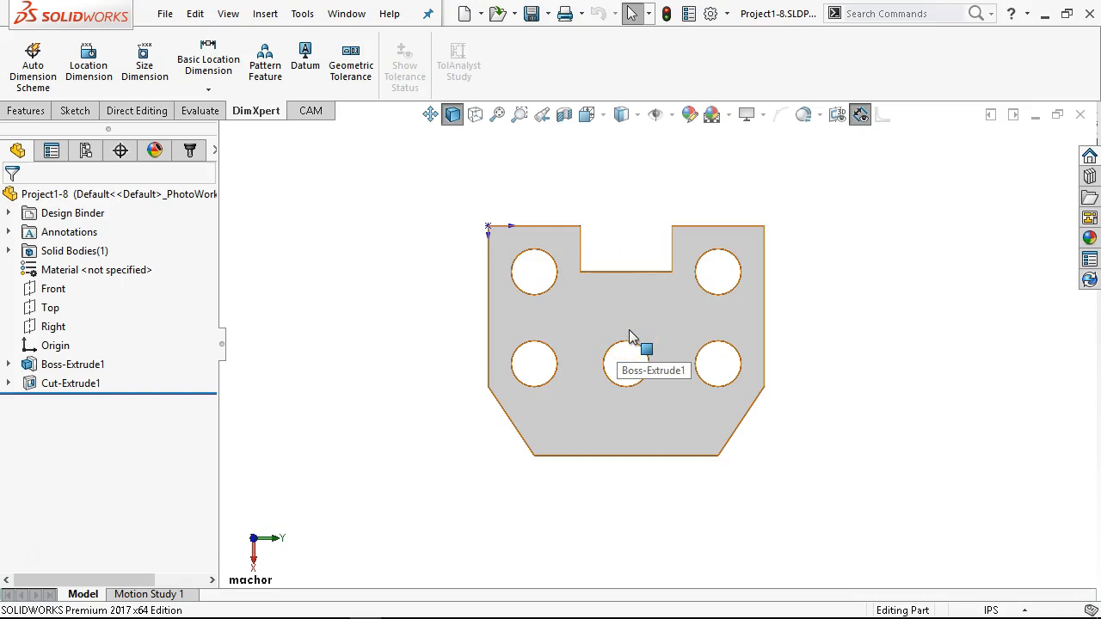
Step: Fillet the notch's two inner corner edges with a 0.13 in radius
middle_click_drag(625, 219, 570, 300)
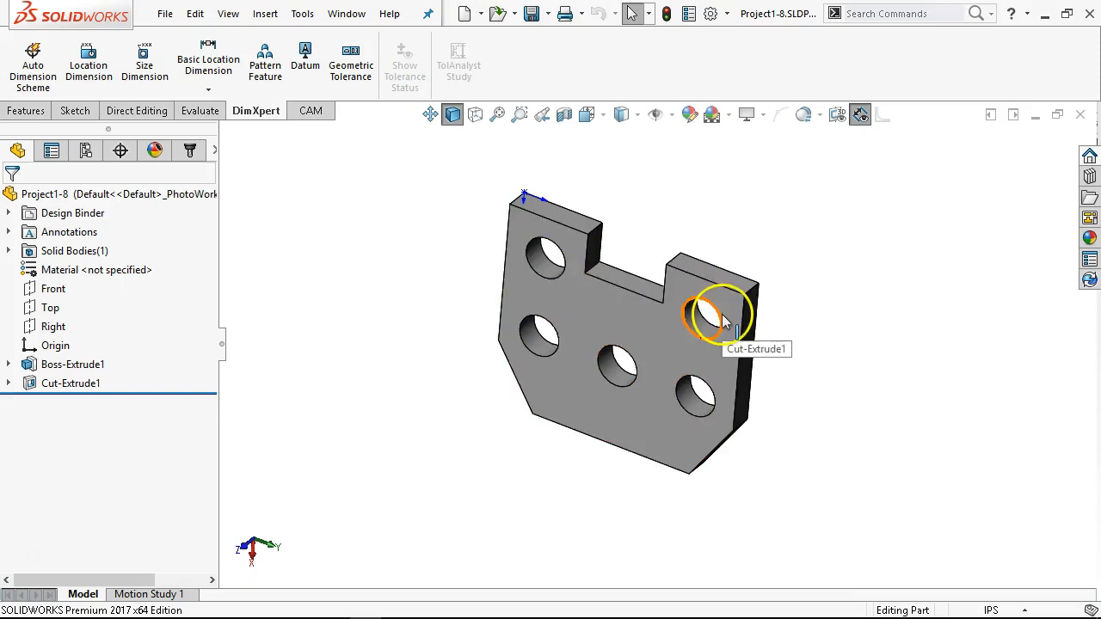
left_click(592, 272)
middle_click_drag(685, 353, 724, 379)
scroll(686, 306, "down", 3)
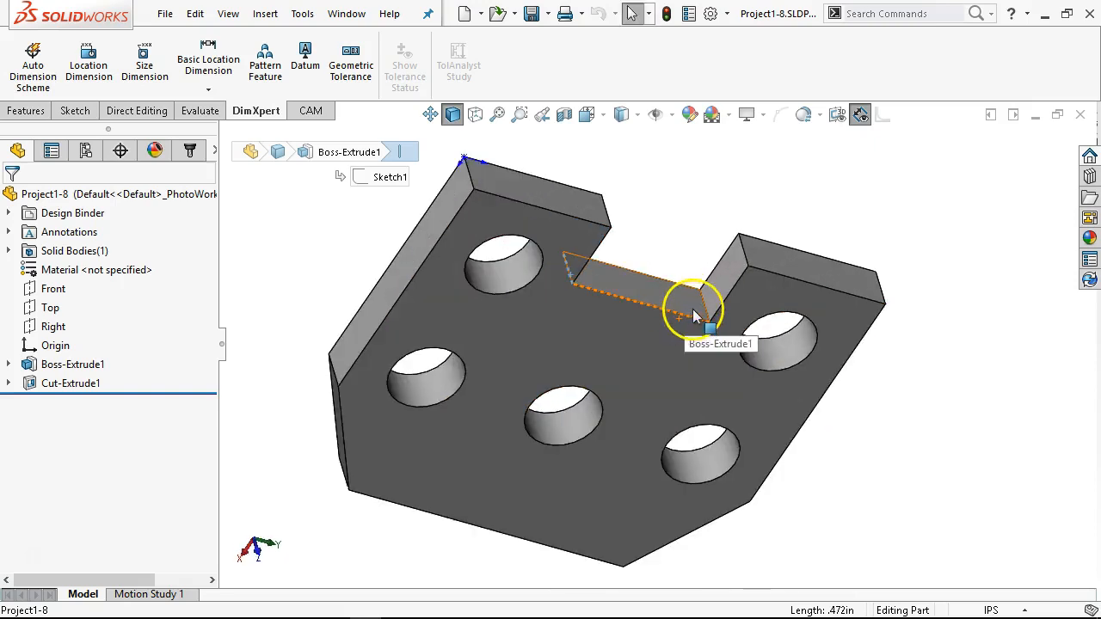
left_click(706, 306, "ctrl")
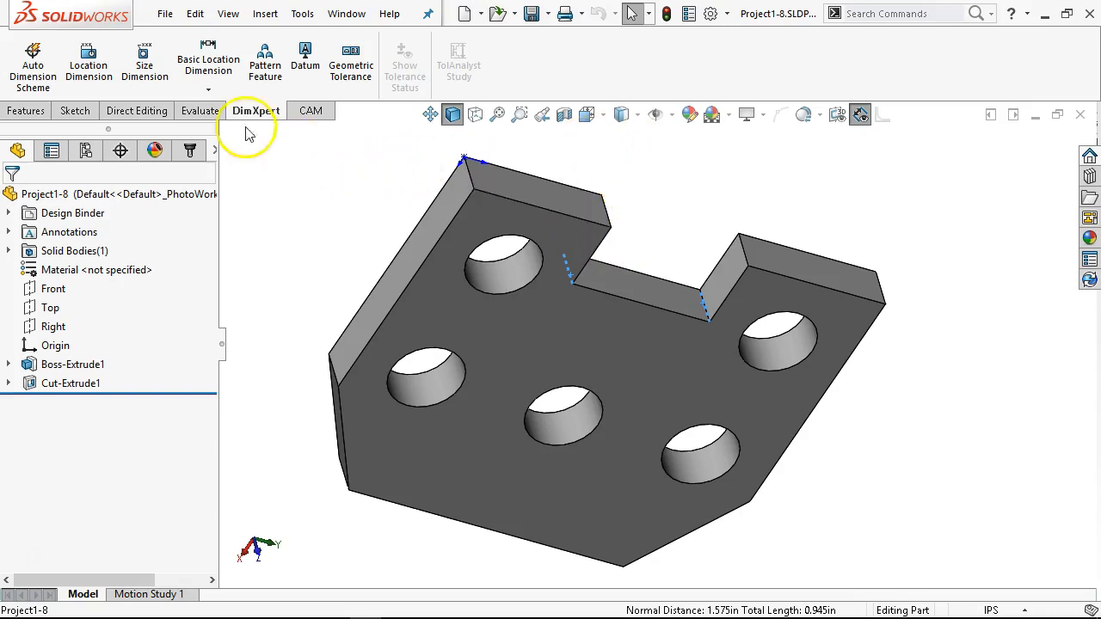
left_click(25, 111)
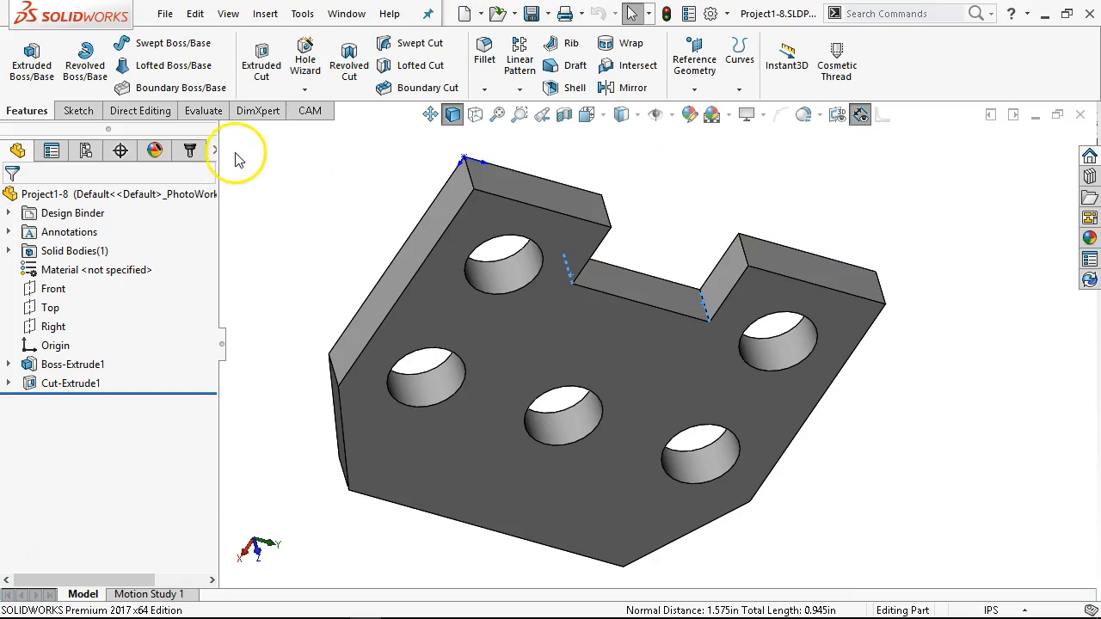
left_click(482, 59)
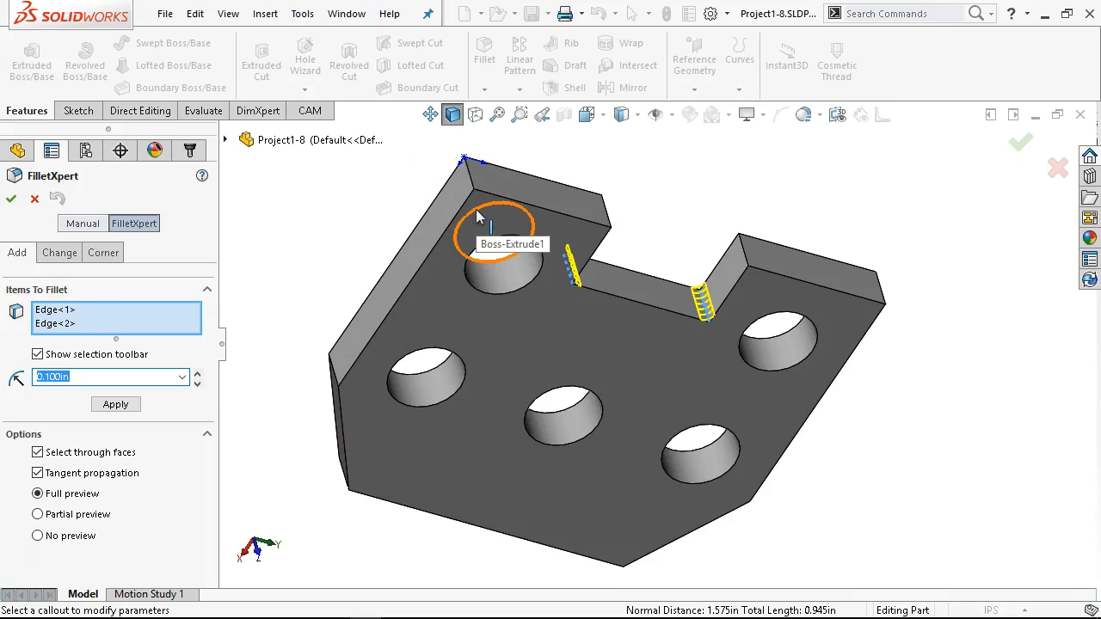
type(".13")
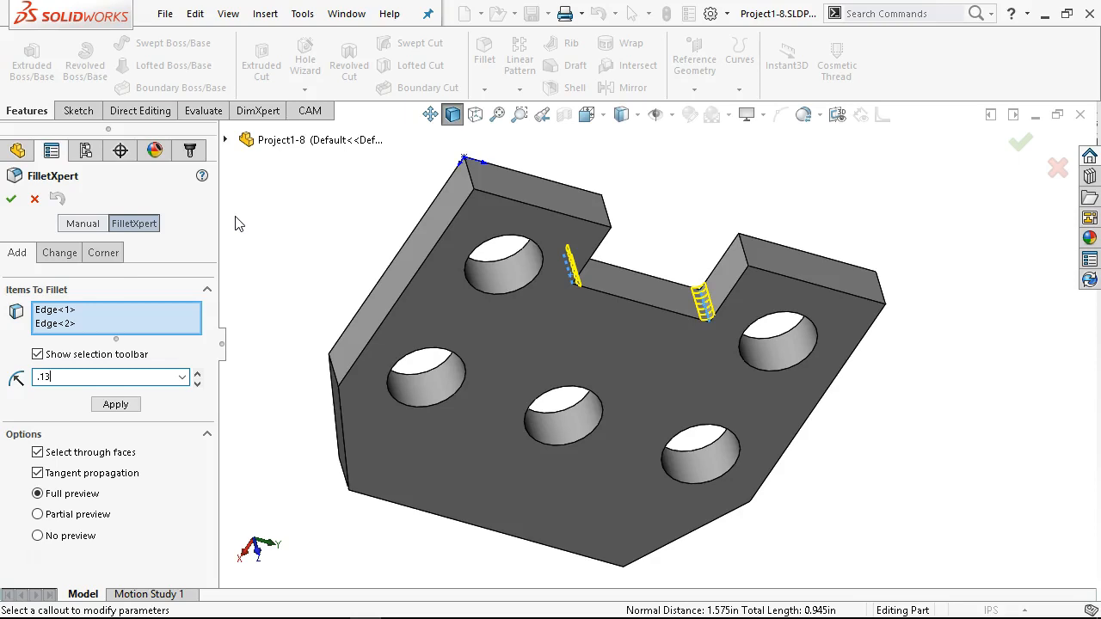
left_click(71, 376)
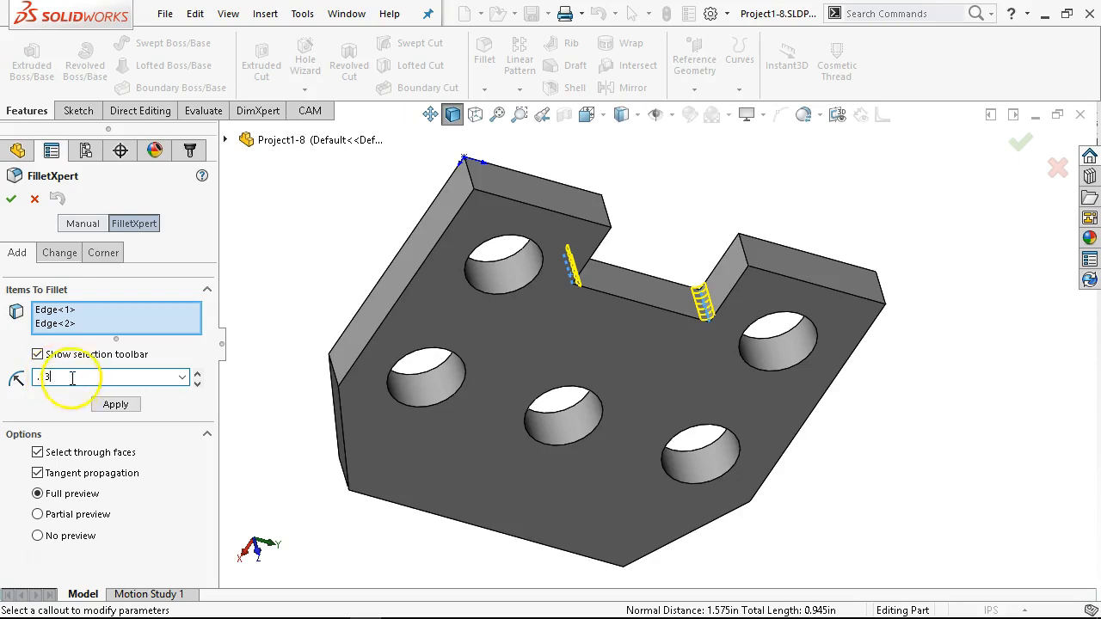
left_click(11, 199)
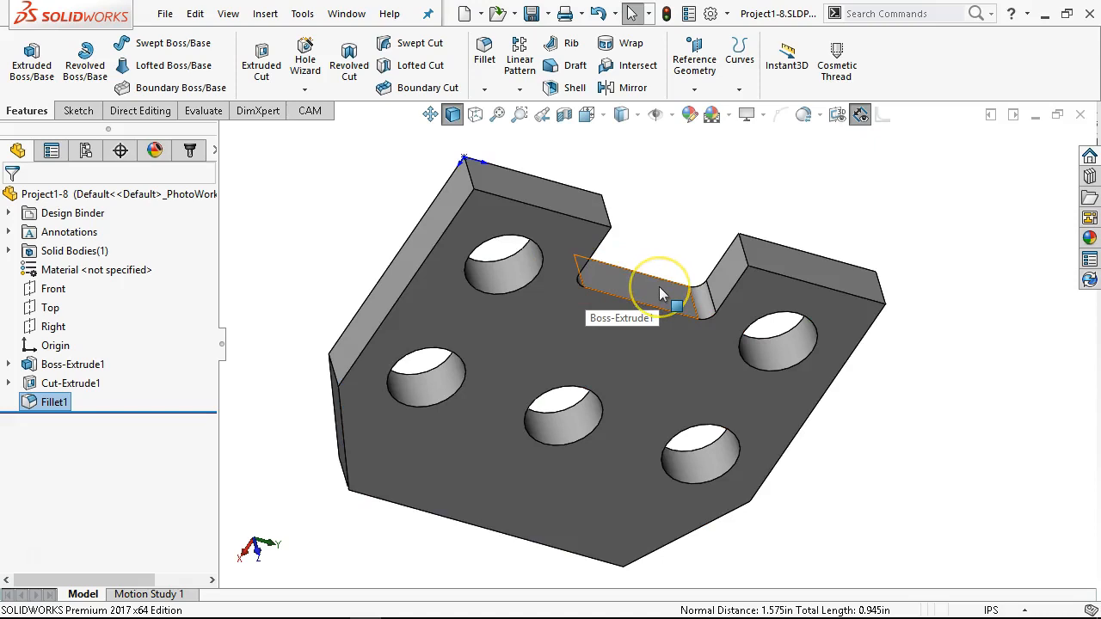
left_click(901, 344)
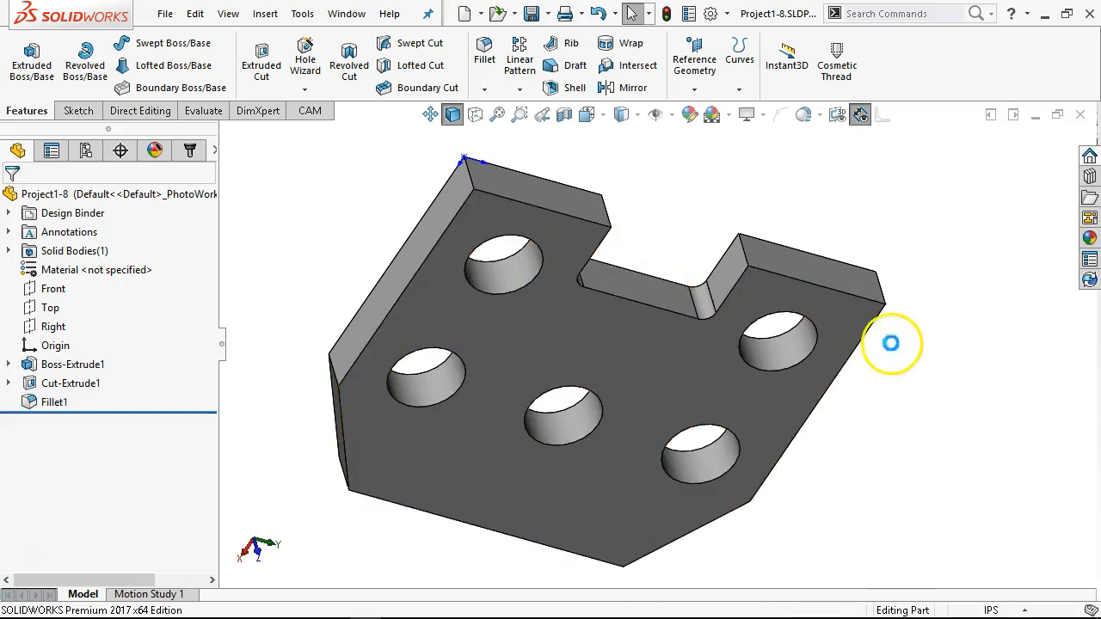
Step: Recall the saved machor view and inspect the notch's rounded corners face-on and from an oblique angle
key("space")
mouse_move(813, 484)
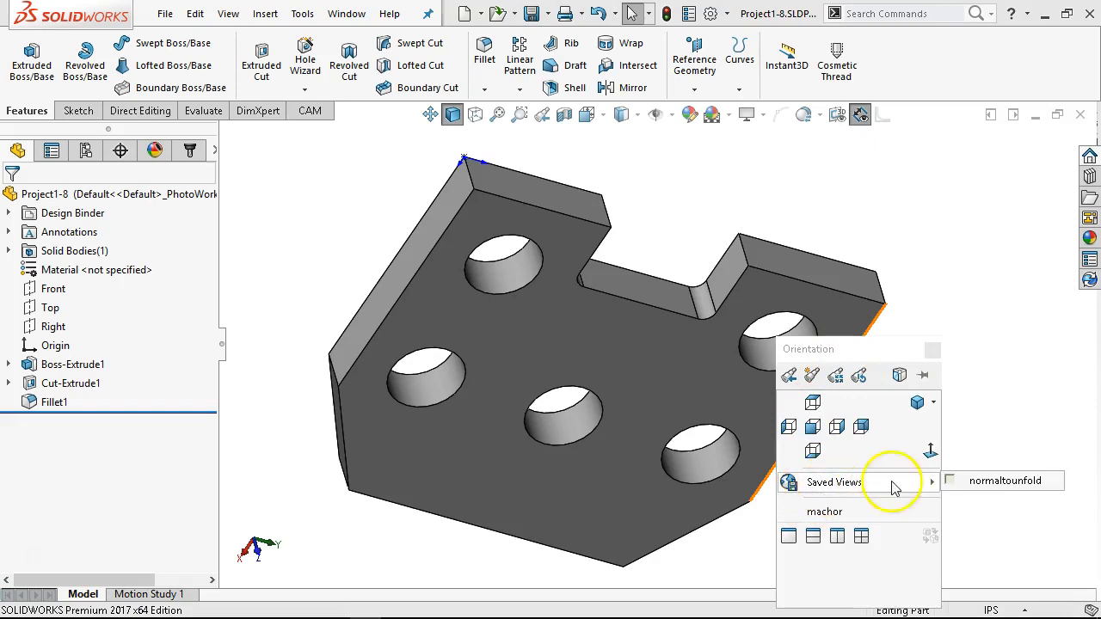
left_click(824, 511)
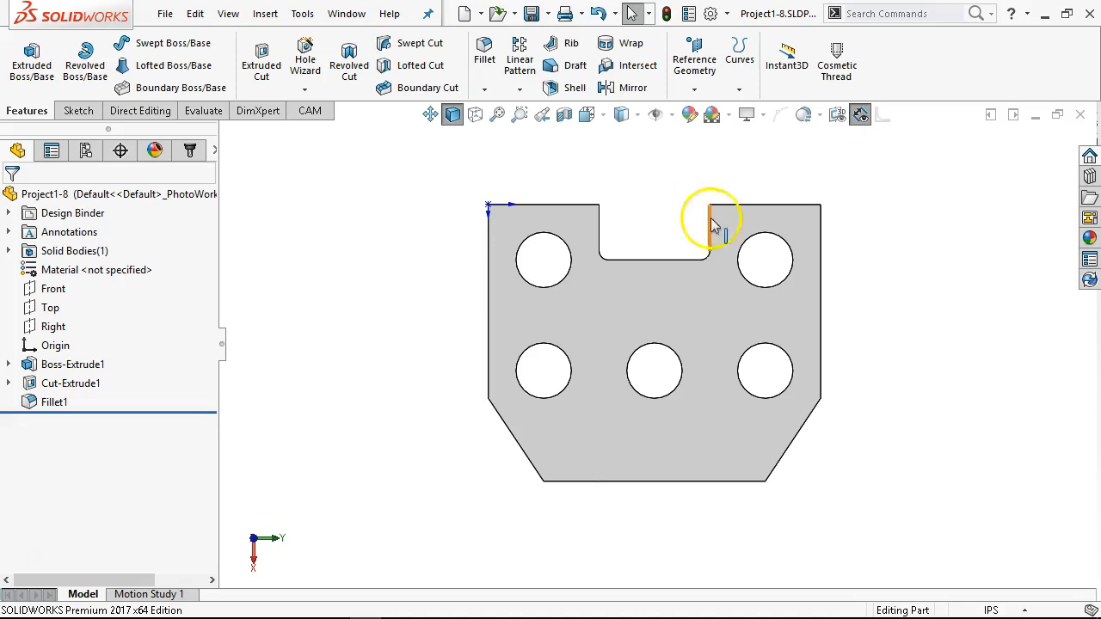
middle_click_drag(639, 356, 665, 235)
scroll(664, 255, "down", 2)
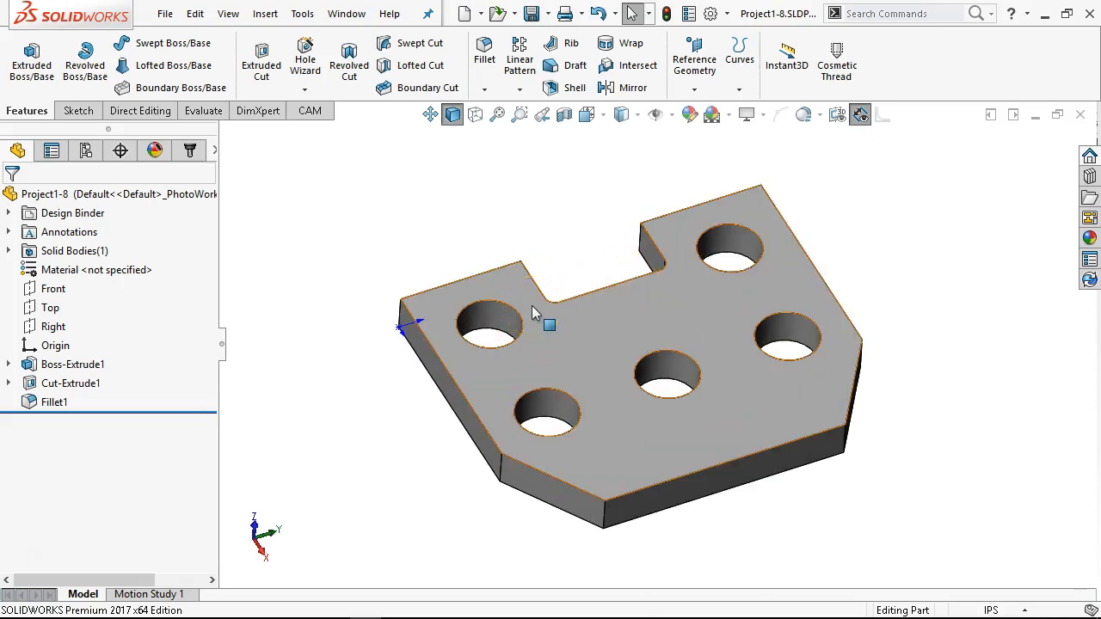
right_click(56, 405)
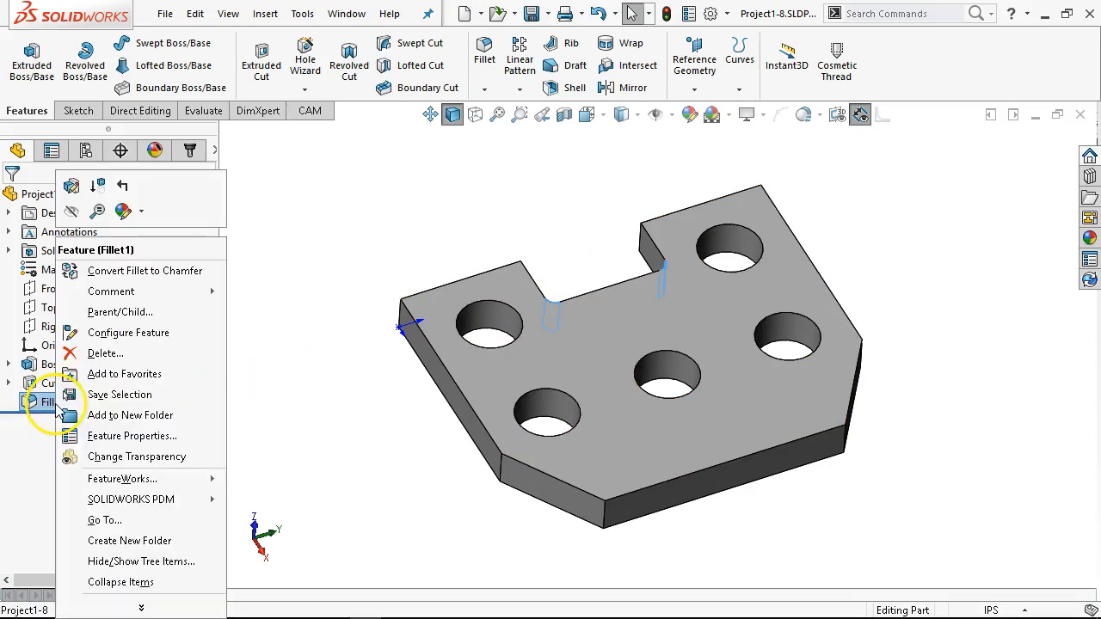
left_click(72, 213)
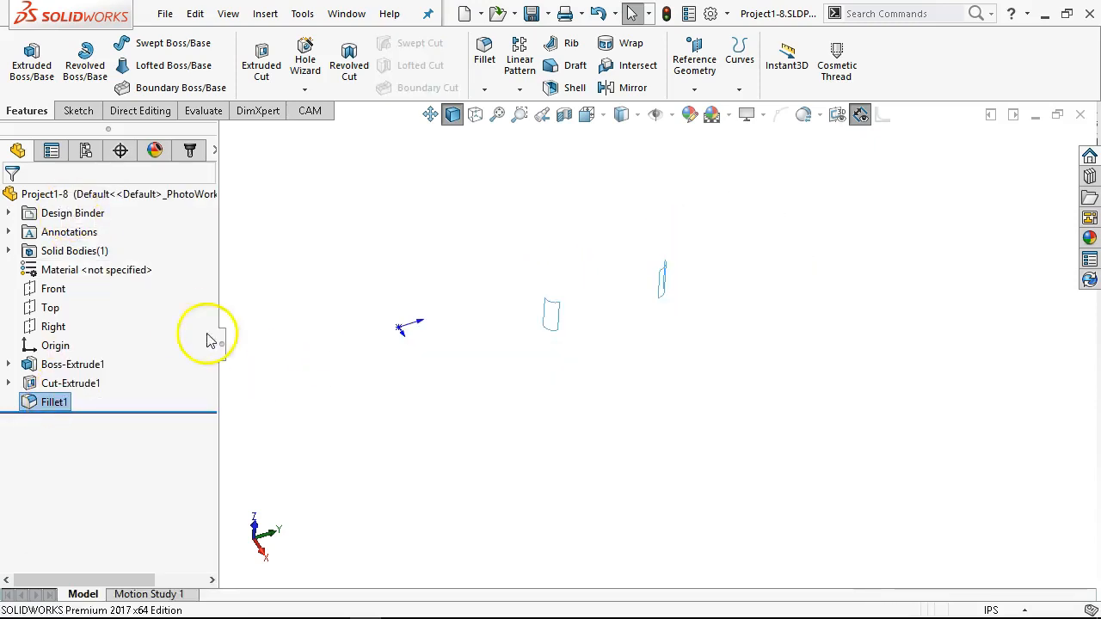
right_click(62, 409)
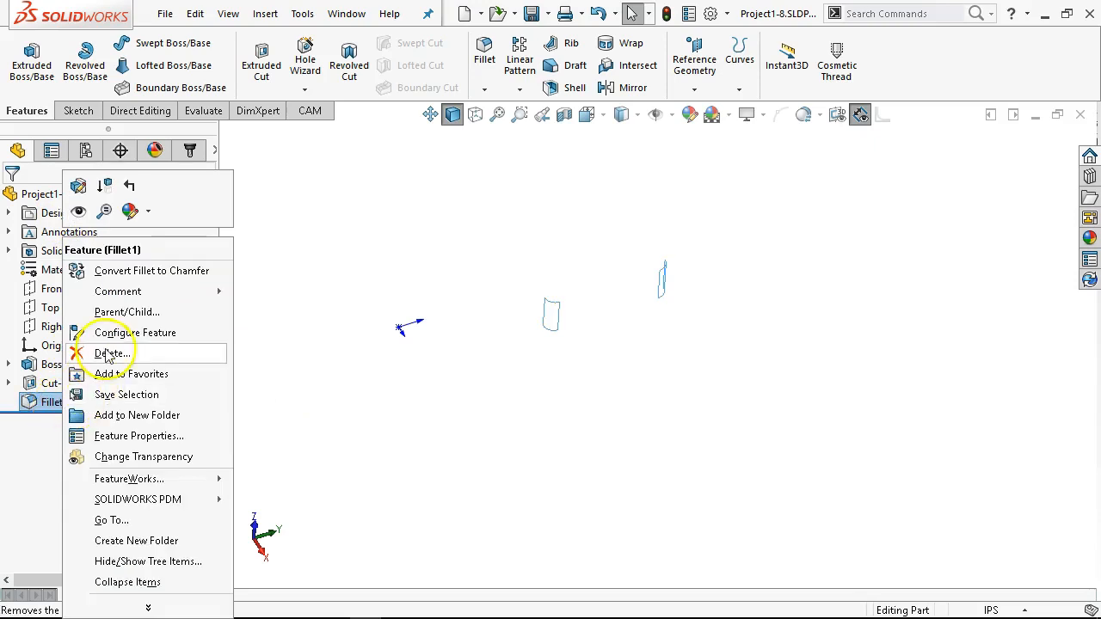
left_click(78, 186)
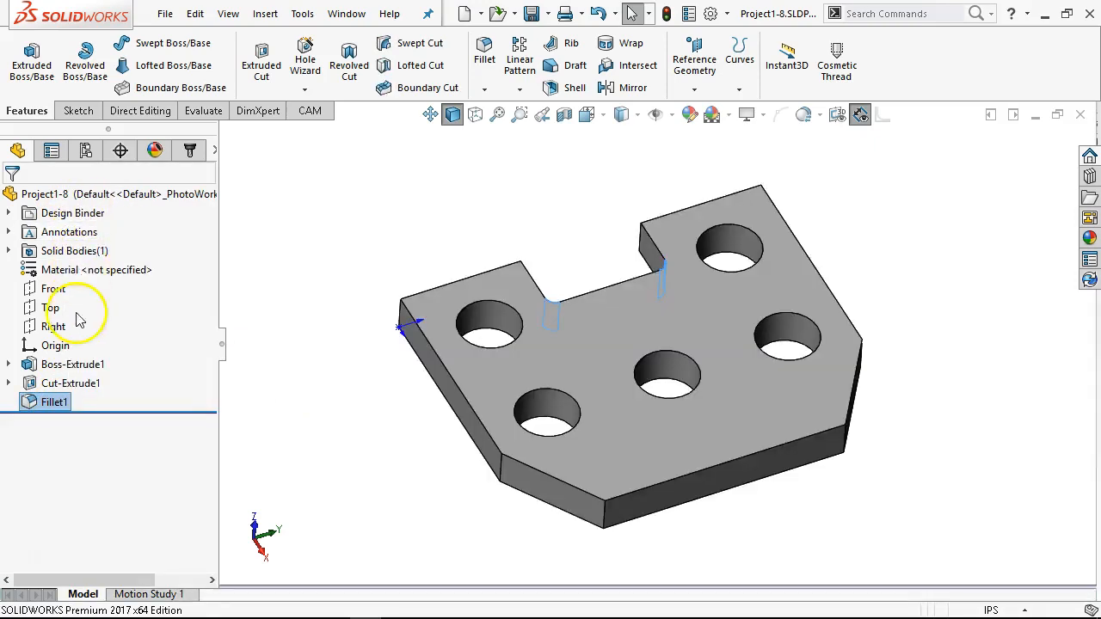
Step: Suppress the notch's corner fillet and start a new sketch on the plate's front face
right_click(57, 404)
left_click(105, 188)
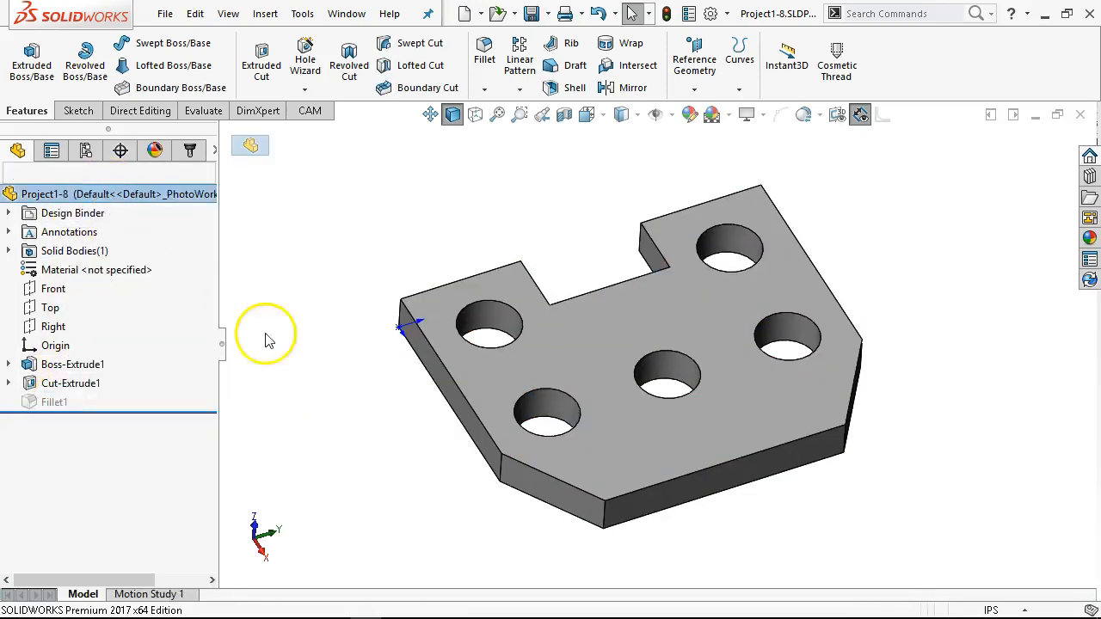
key("ctrl+1")
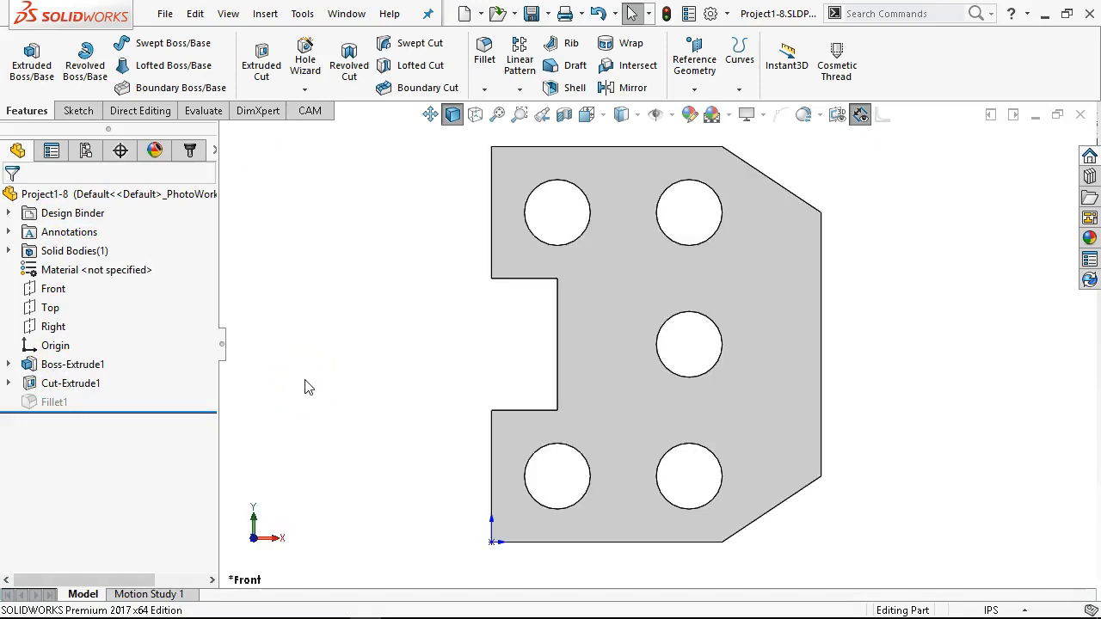
scroll(564, 297, "down", 4)
left_click(572, 301)
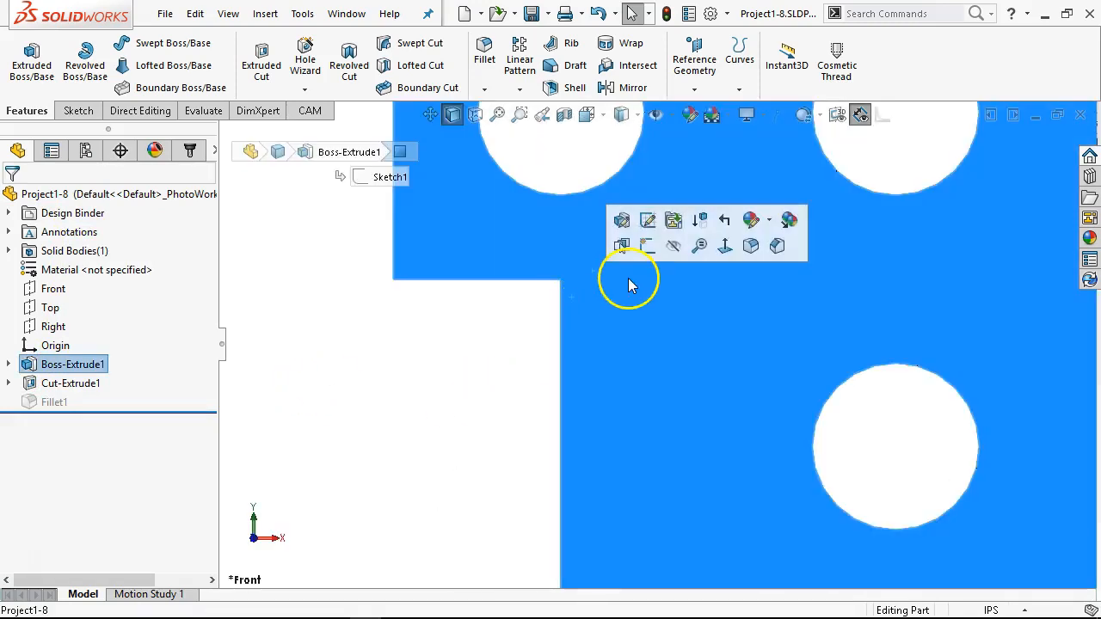
left_click(645, 247)
Step: Sketch a diagonal line about 0.25 in long across the notch's upper inner corner and a three-point arc joining its ends, bulging into the plate
scroll(570, 283, "down", 5)
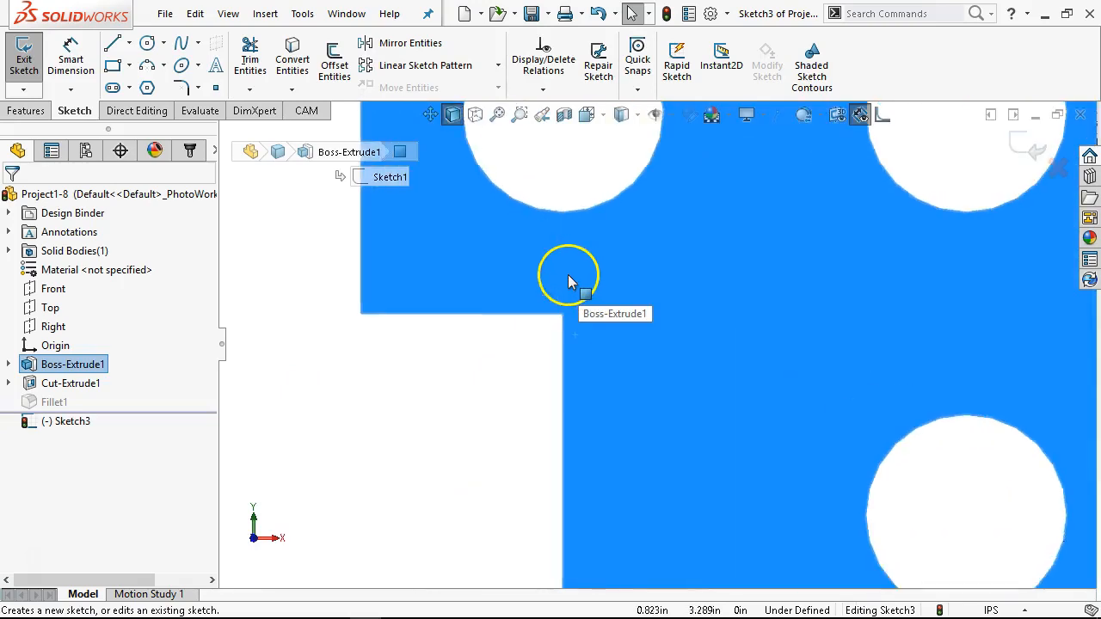
left_click(112, 43)
left_click(519, 313)
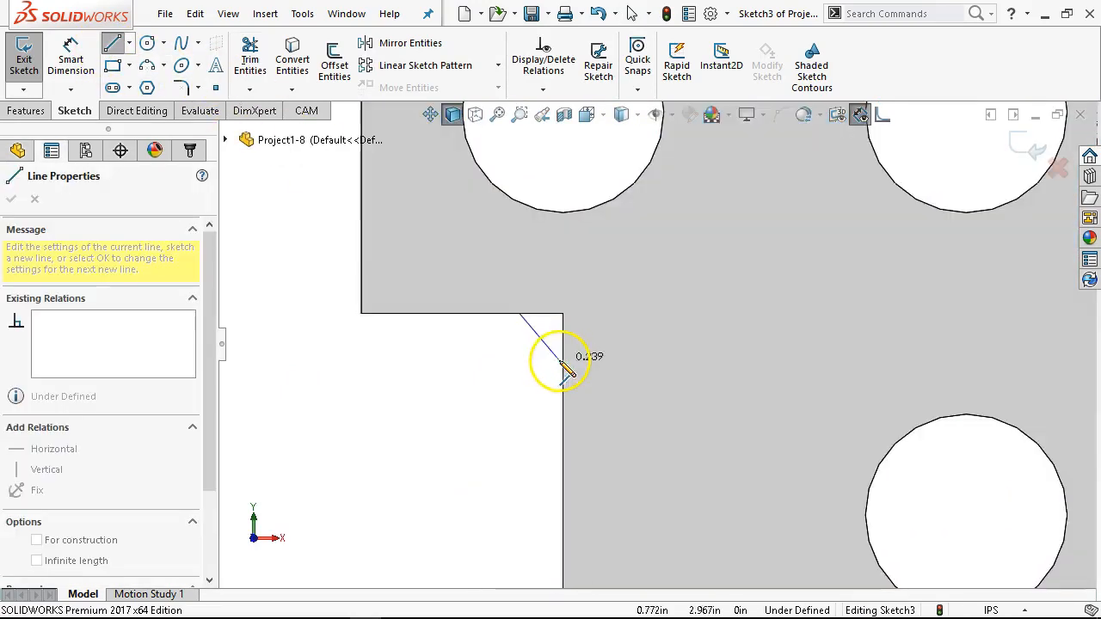
left_click(563, 361)
left_click(163, 70)
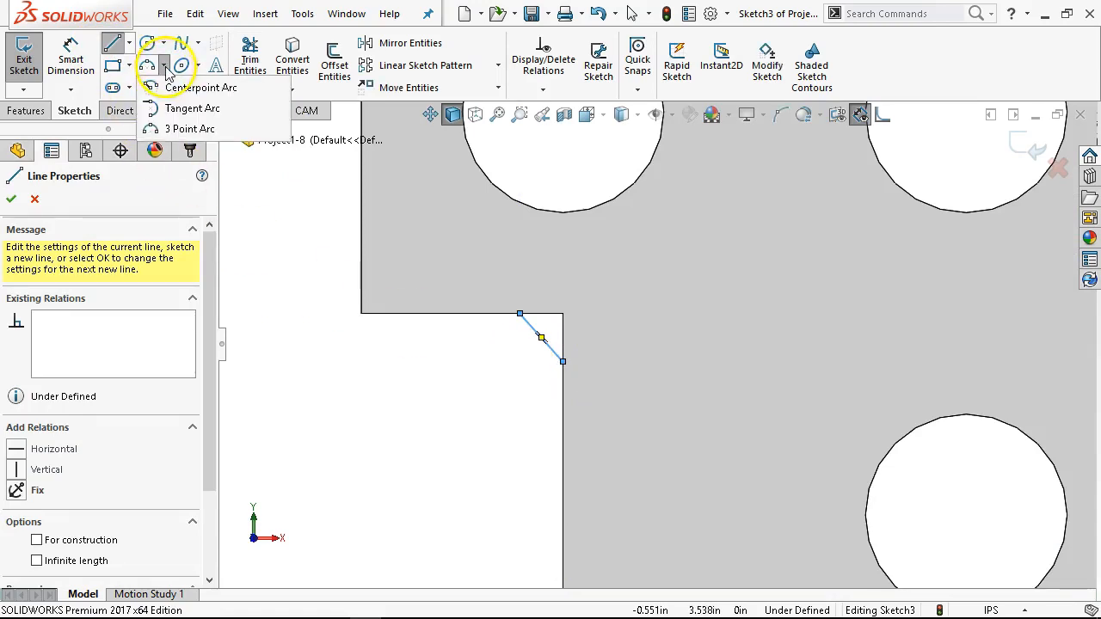
left_click(188, 127)
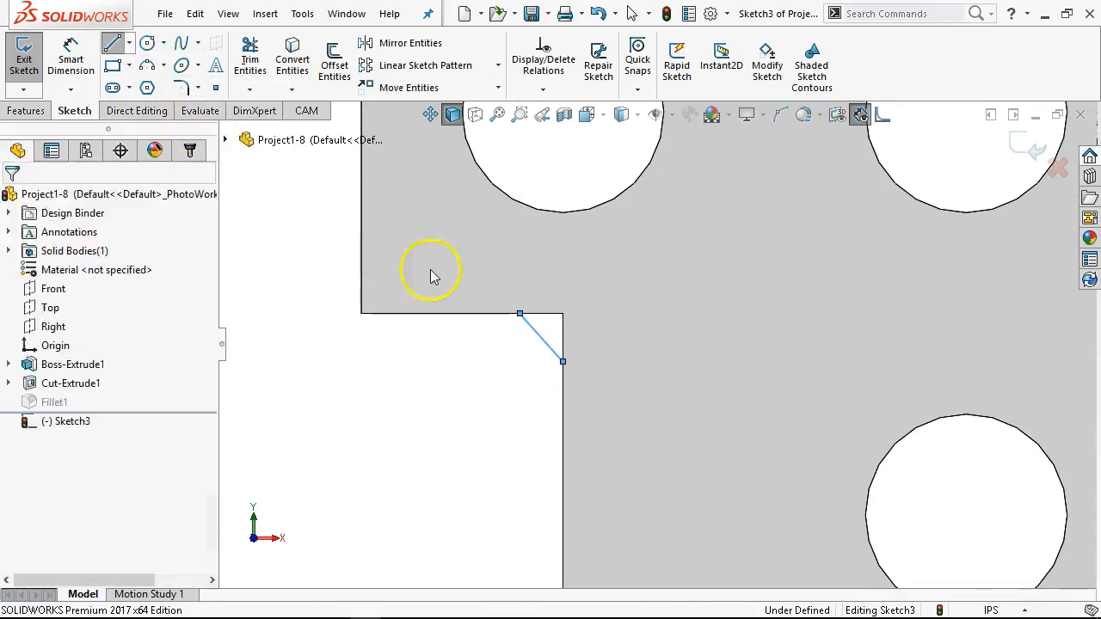
left_click(520, 313)
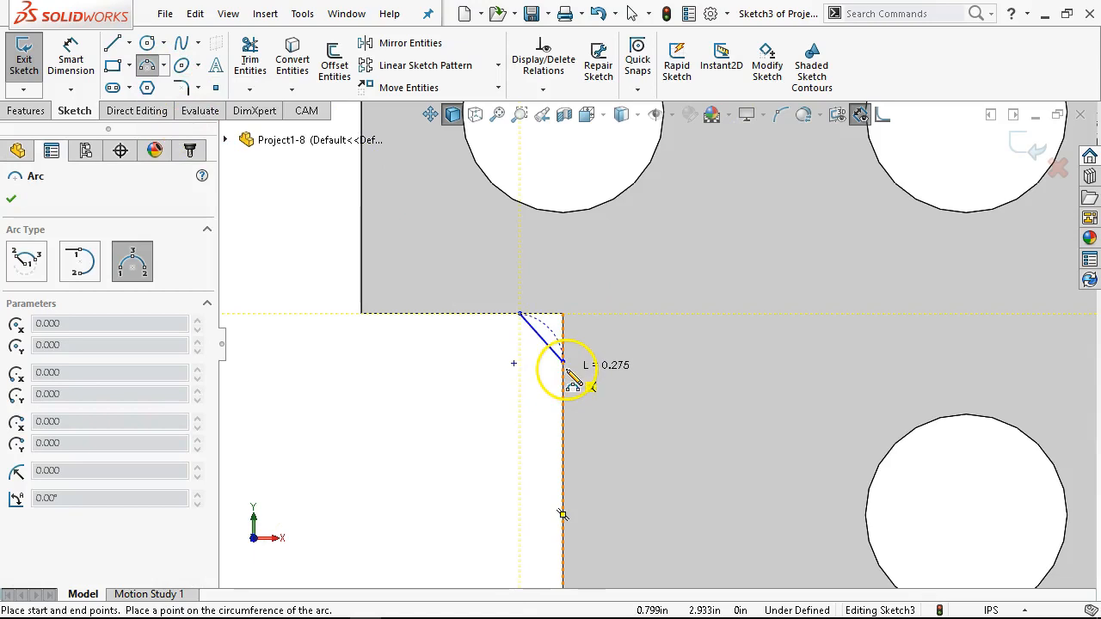
left_click(563, 361)
left_click(566, 309)
Step: Dimension the distance between the diagonal line and the arc's center as 0.01 in
right_click(506, 376)
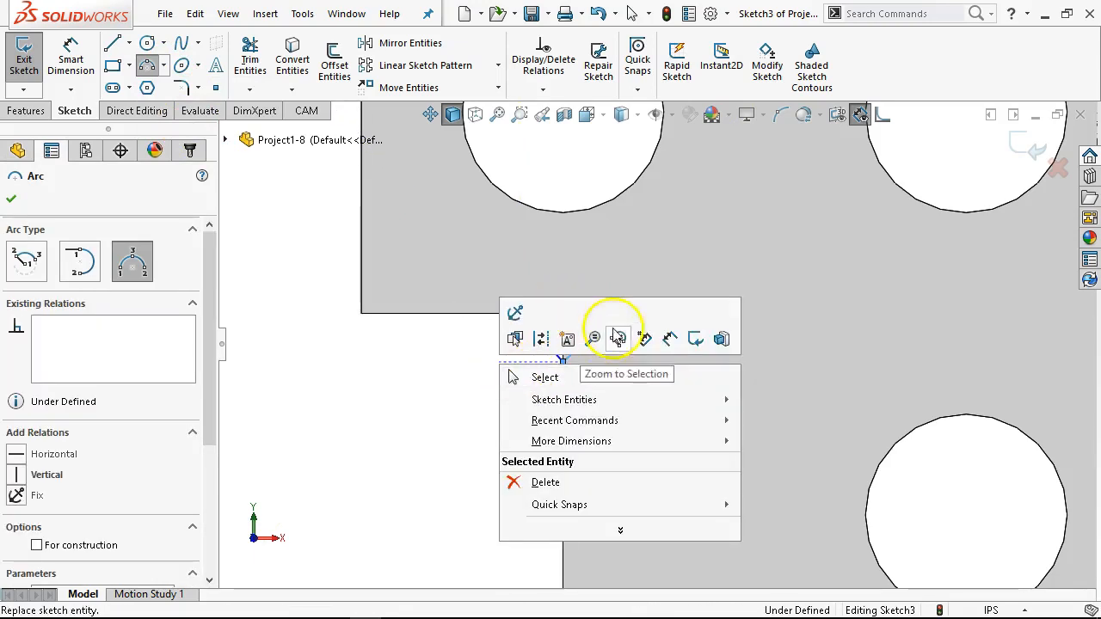
left_click(658, 341)
scroll(568, 352, "up", 3)
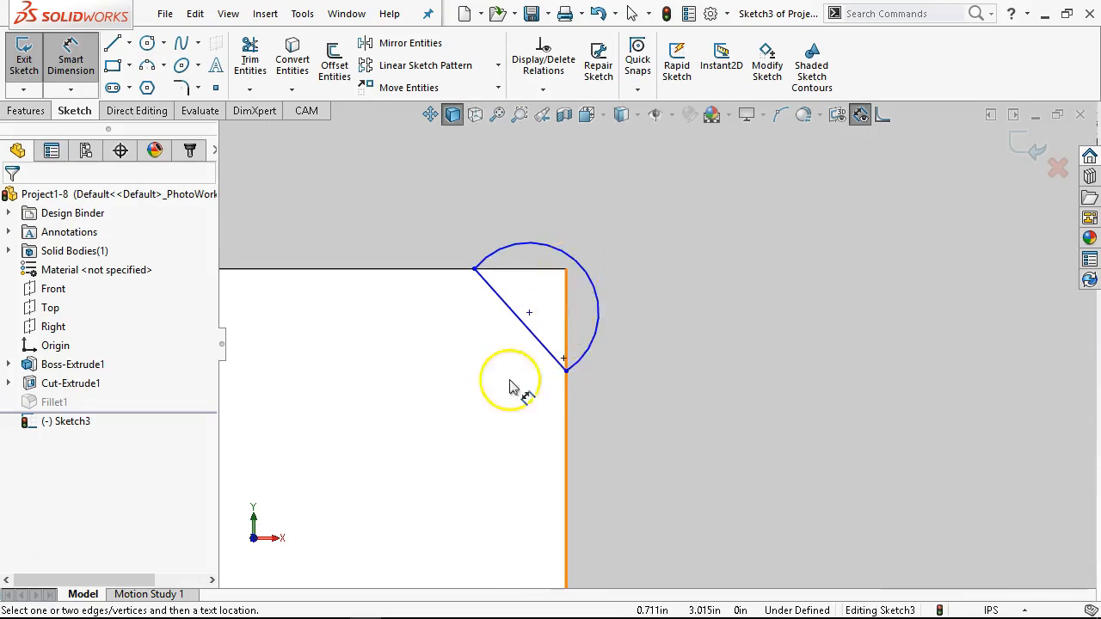
left_click(565, 323)
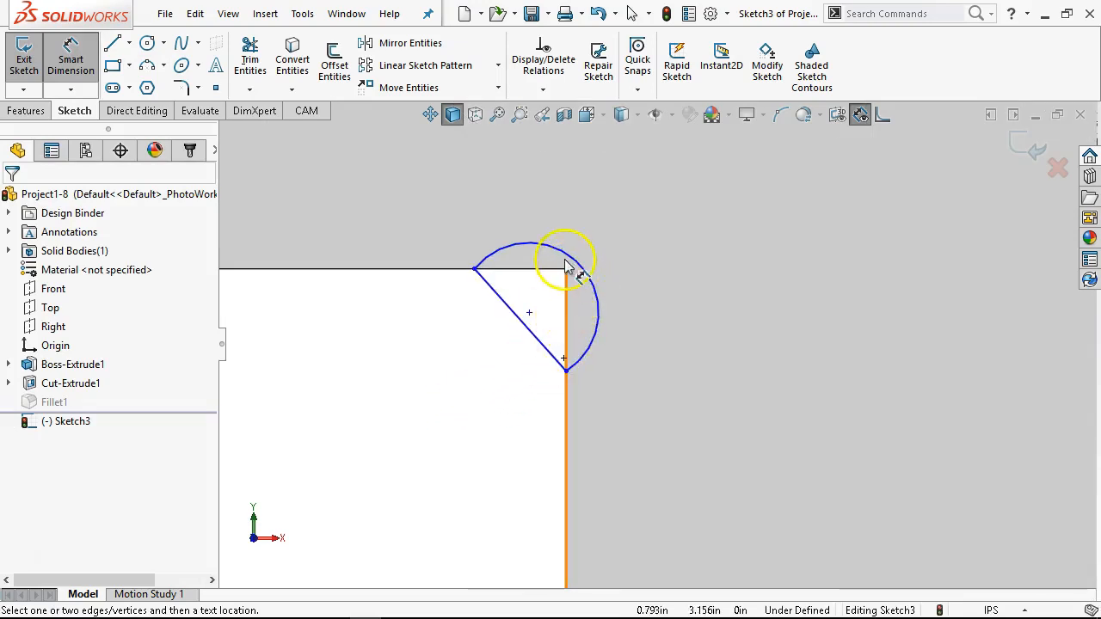
left_click(545, 348)
left_click(595, 337)
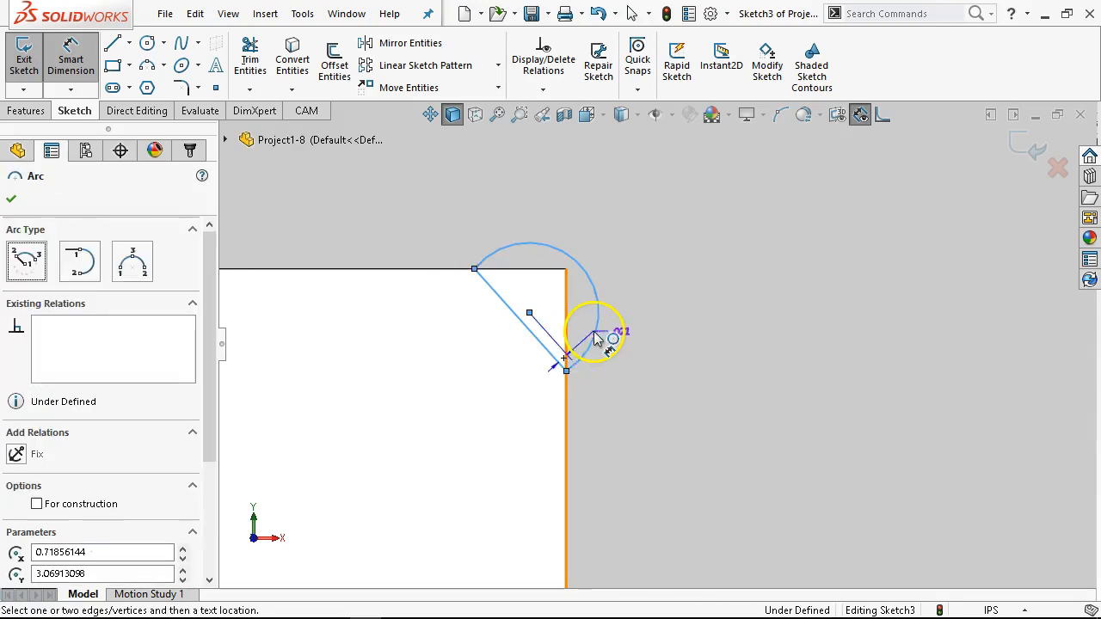
left_click(660, 421)
type(".0")
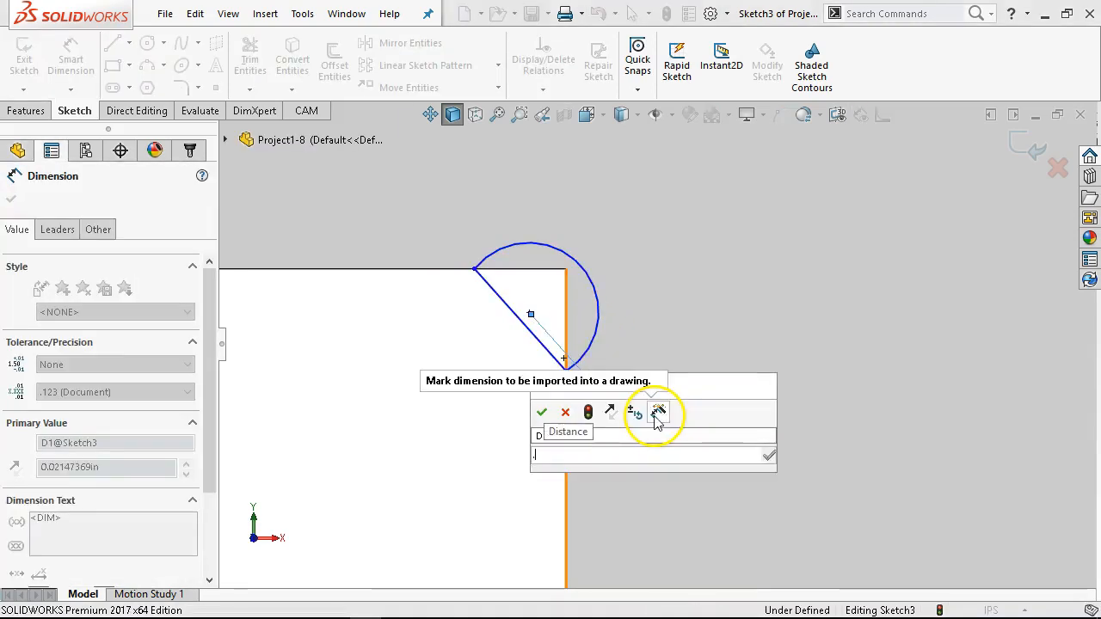
type("1")
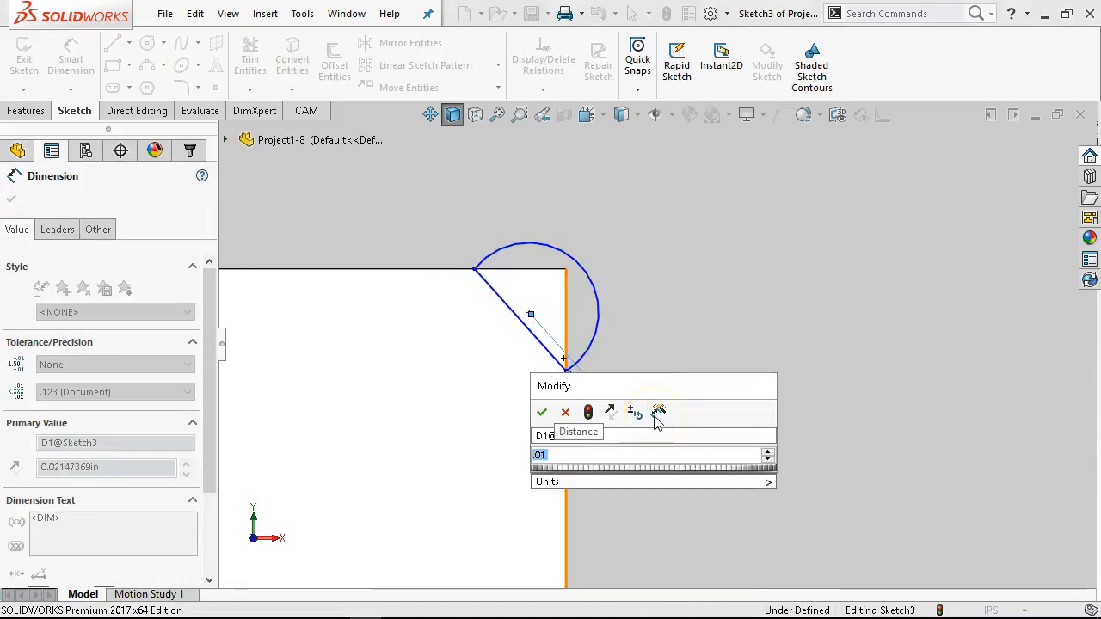
key("Return")
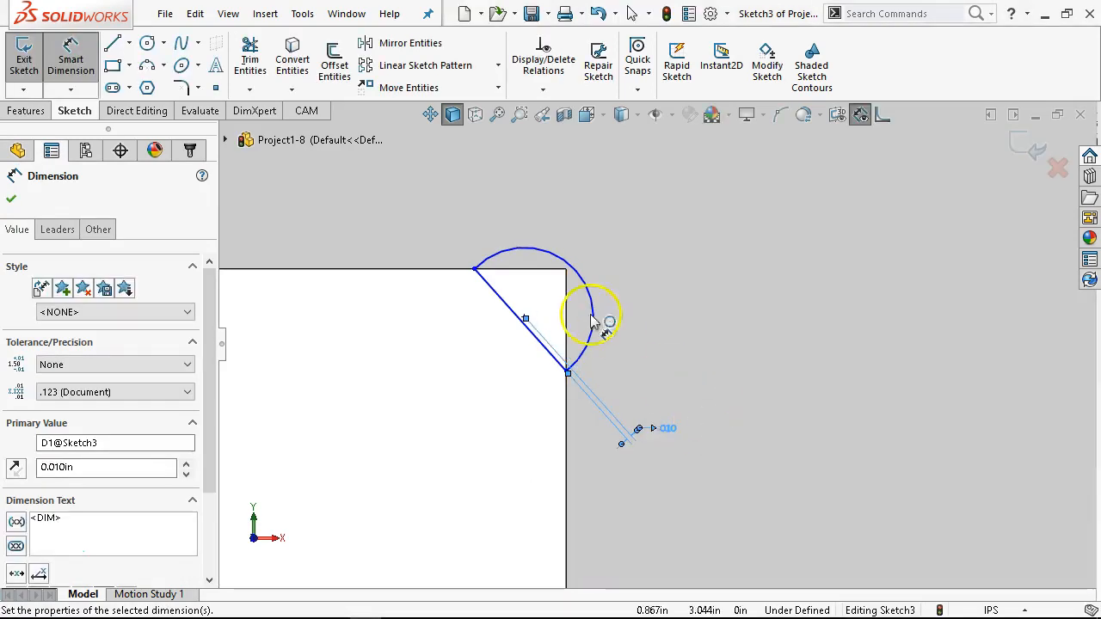
Step: Dimension the angle between the diagonal line and the notch's vertical inner edge as 45 degrees
left_click(542, 343)
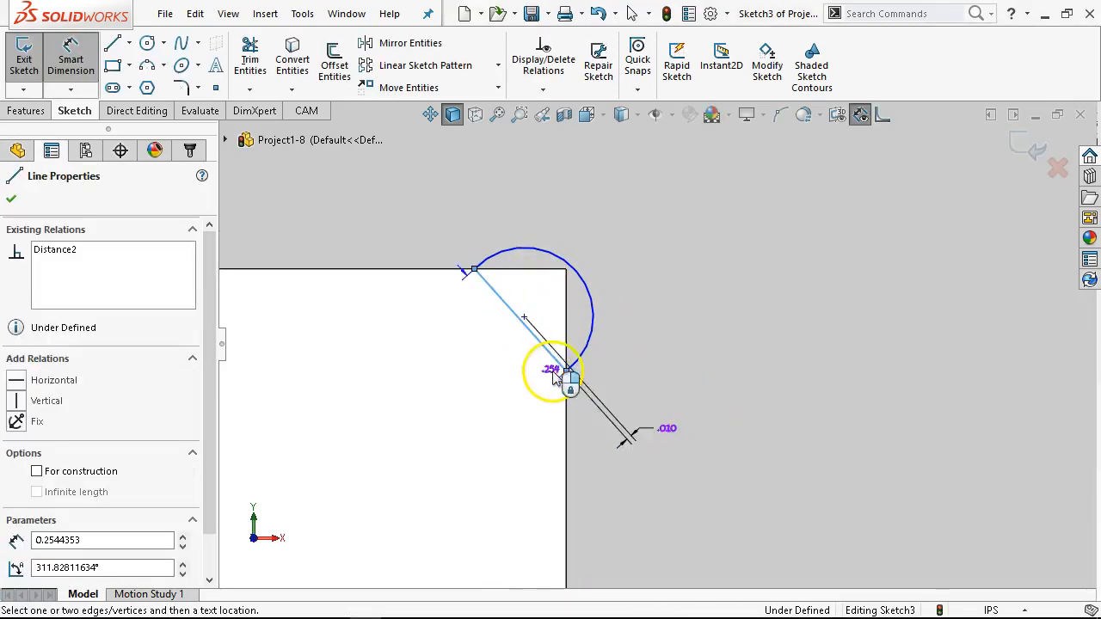
left_click(566, 392)
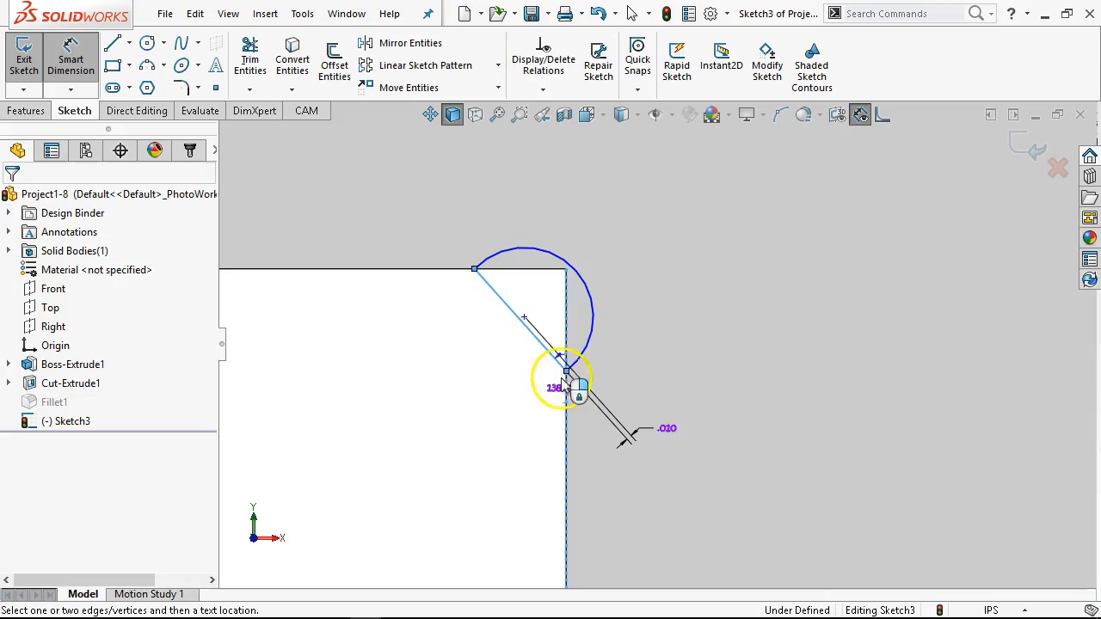
left_click(540, 286)
type("45")
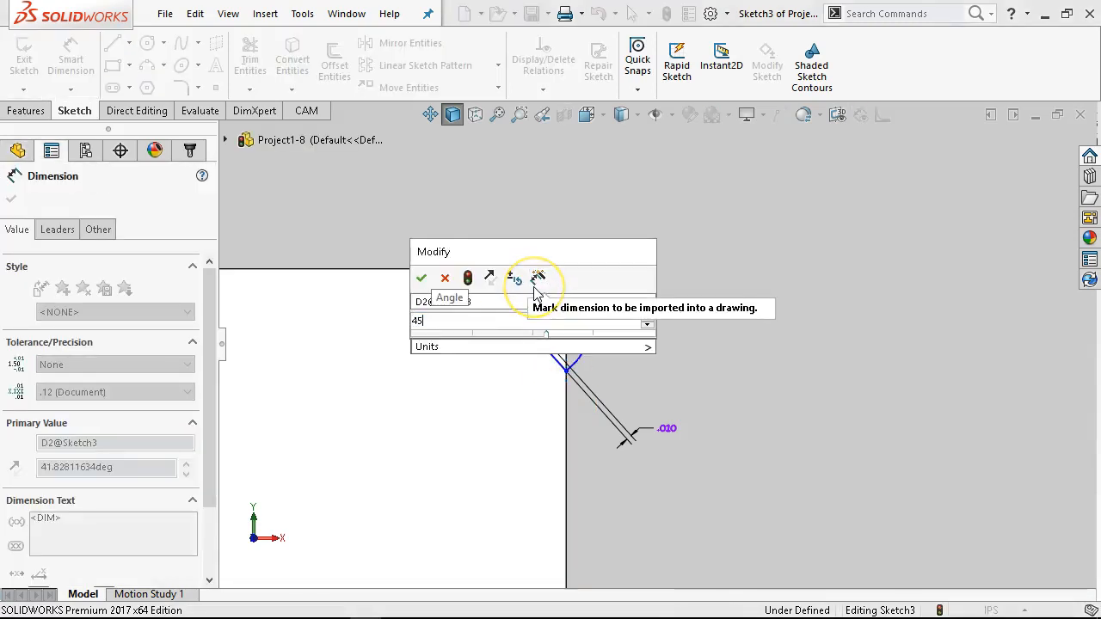
key("Return")
left_click(521, 239)
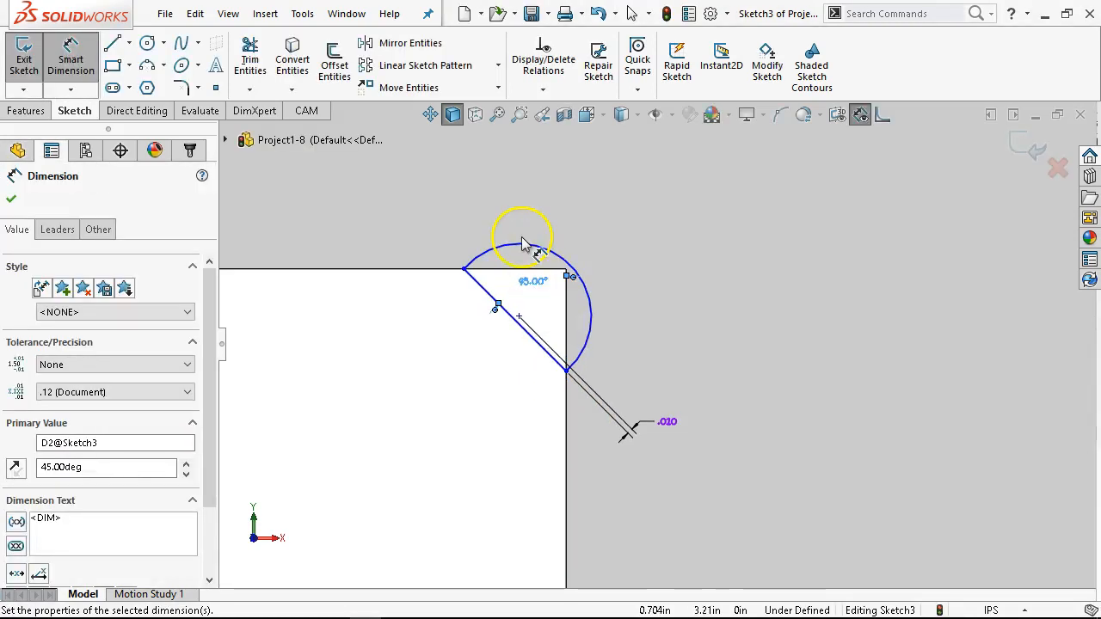
Step: Dimension the arc's radius as 0.13 in
left_click(525, 245)
left_click(528, 197)
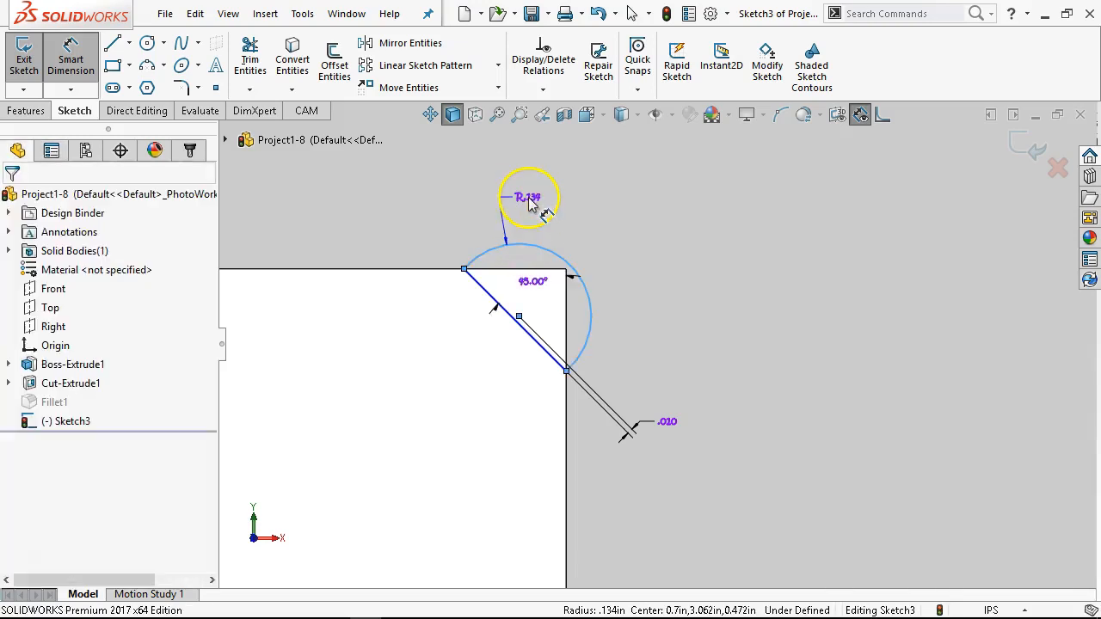
type(".13")
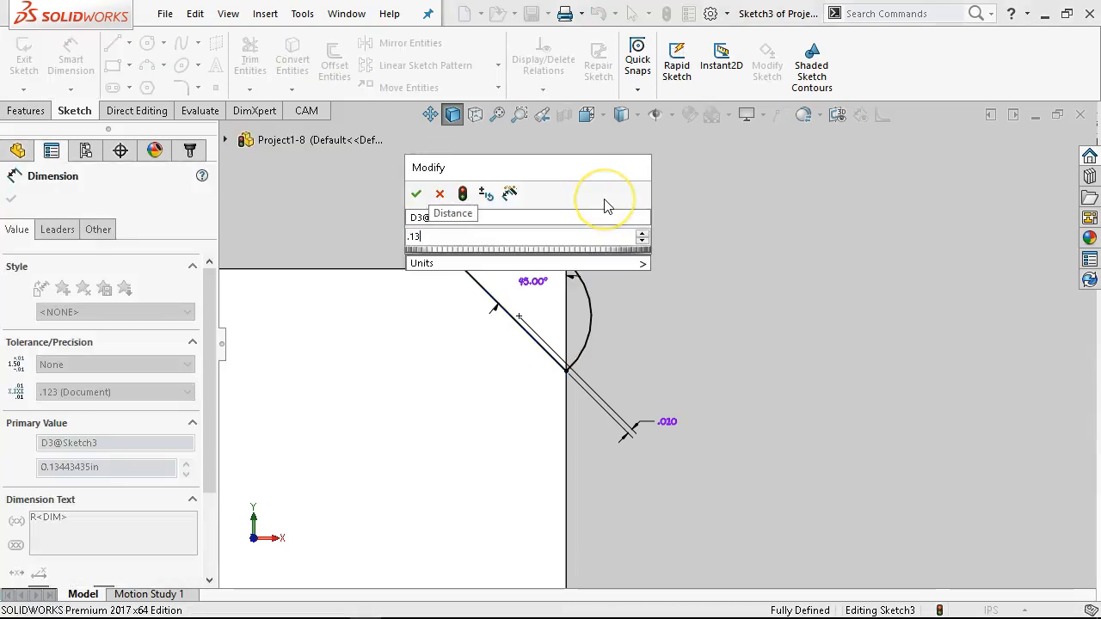
key("Return")
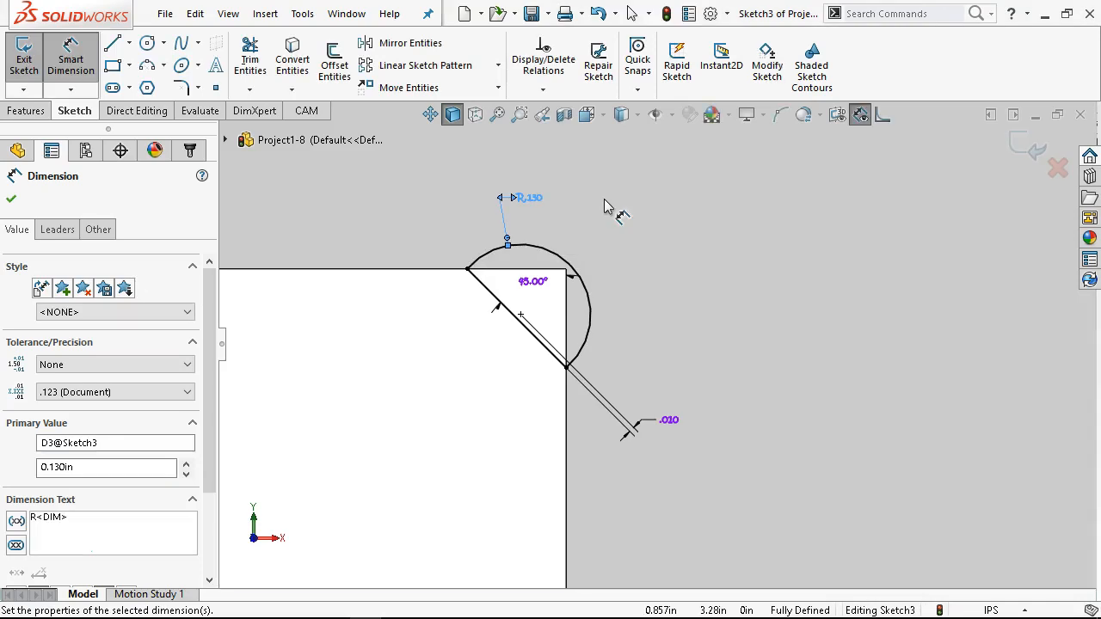
Step: Sketch a horizontal construction line from the midpoint of the notch's inner edge to the midpoint of the plate's opposite vertical edge
scroll(481, 378, "up", 4)
scroll(634, 466, "down", 1)
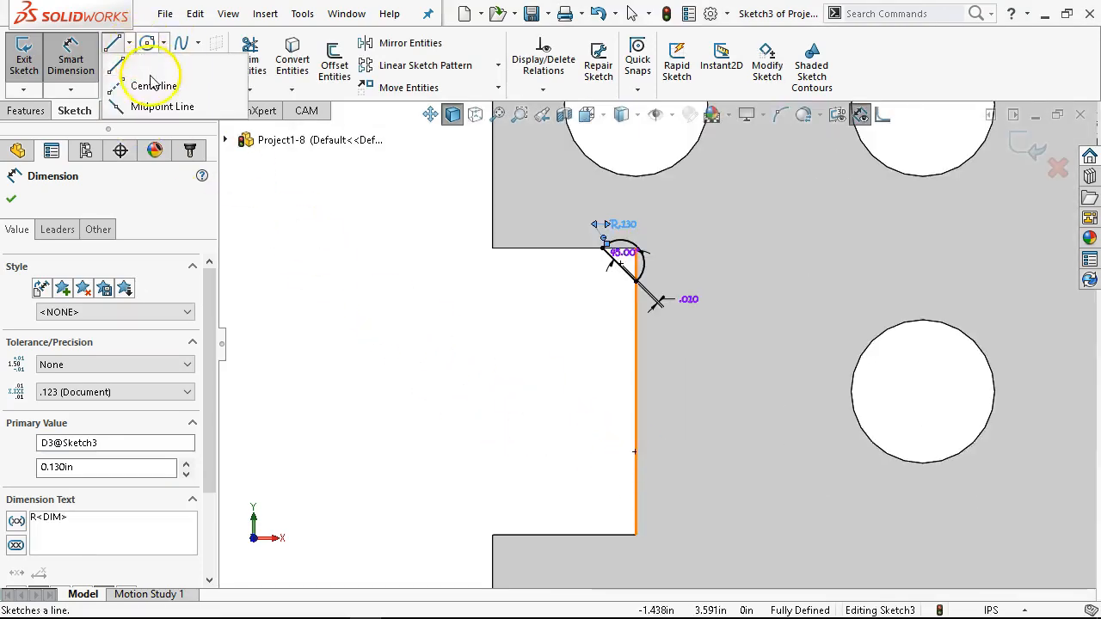
left_click(636, 391)
scroll(907, 443, "up", 4)
scroll(914, 376, "down", 1)
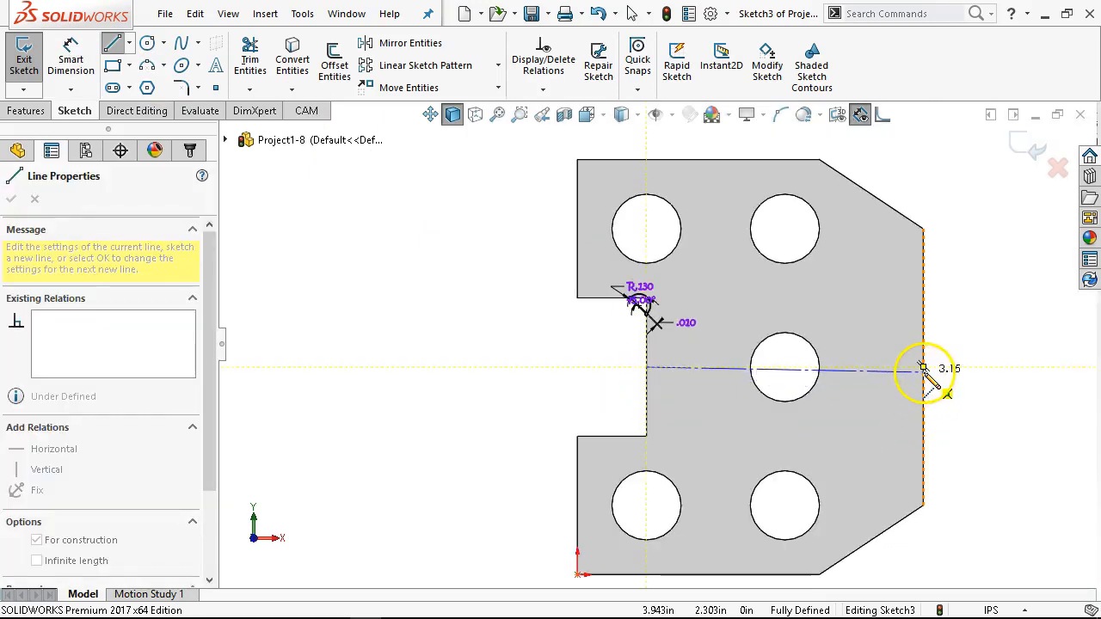
left_click(922, 368)
right_click(516, 381)
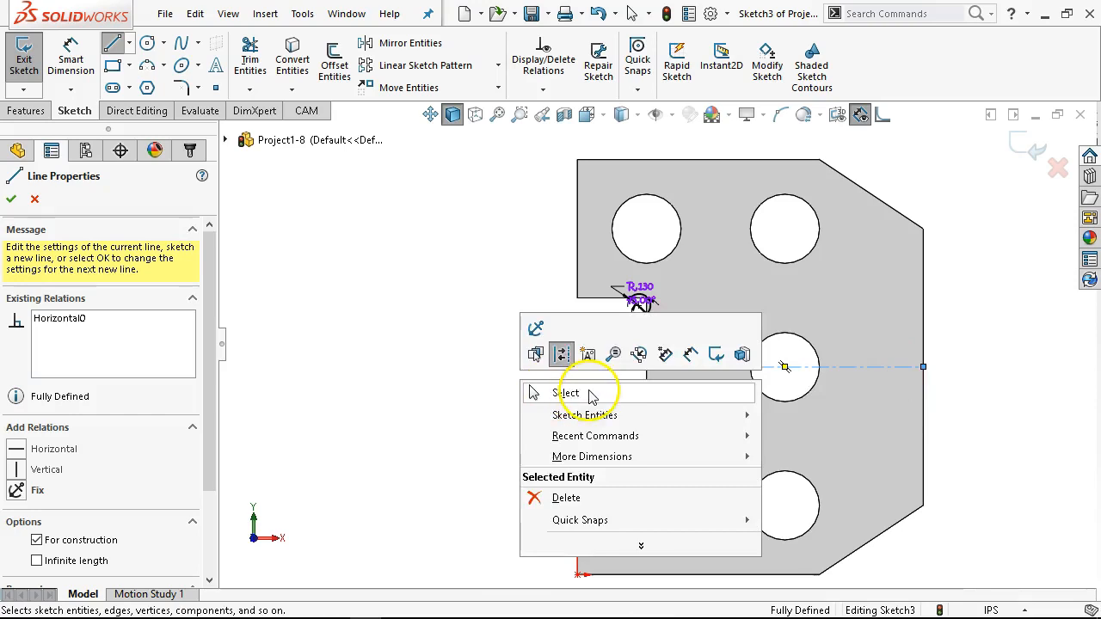
left_click(590, 395)
Step: Mirror the diagonal line and arc about the horizontal construction line onto the notch's lower inner corner
scroll(722, 303, "down", 2)
left_click_drag(522, 255, 638, 338)
left_click(692, 400, "ctrl")
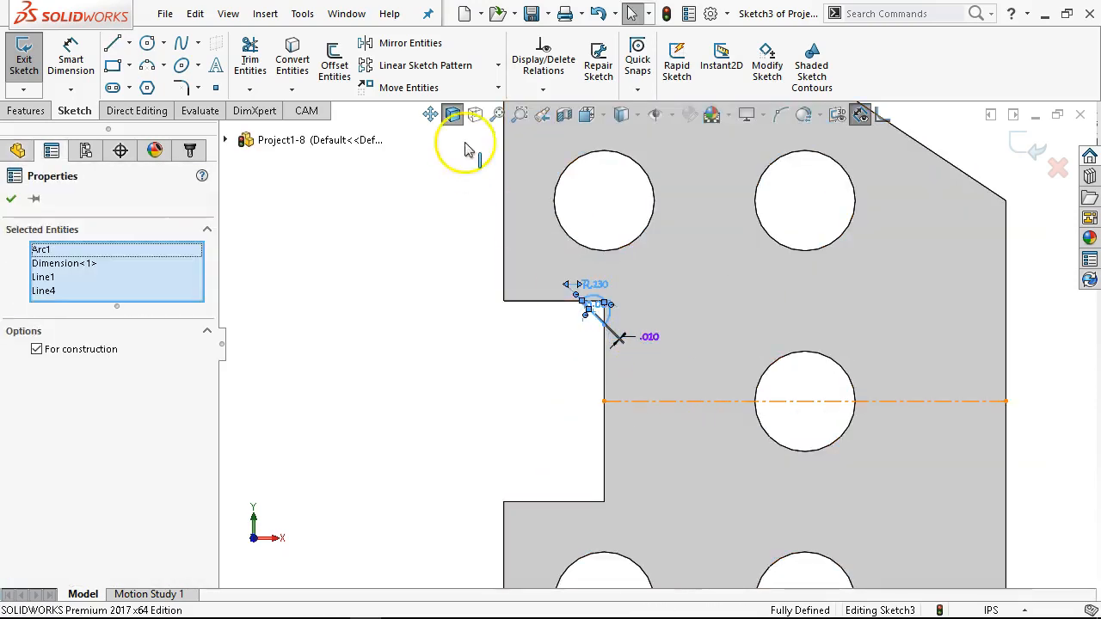
left_click(410, 43)
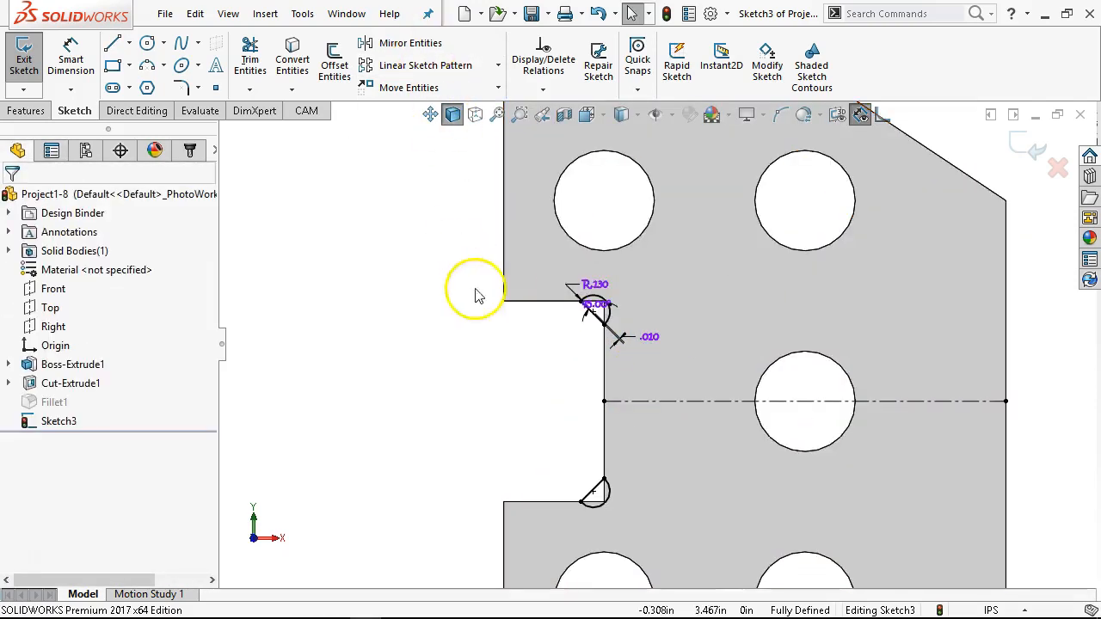
Step: Cut both arc relief profiles through the plate with an Extruded Cut set to Through All
left_click(26, 111)
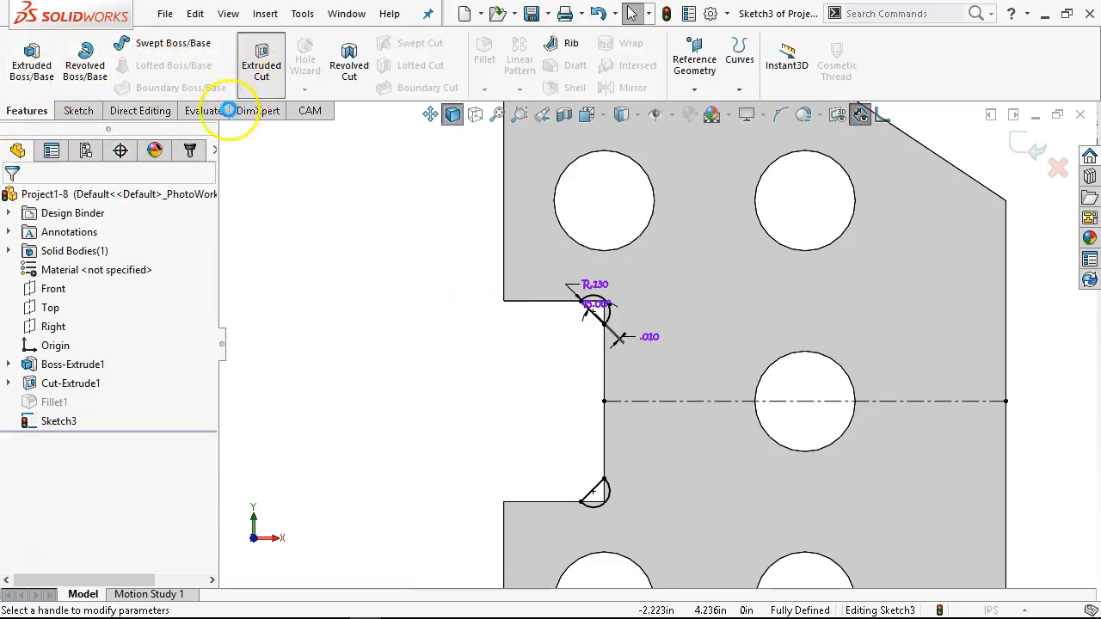
left_click(258, 67)
left_click(91, 302)
left_click(74, 327)
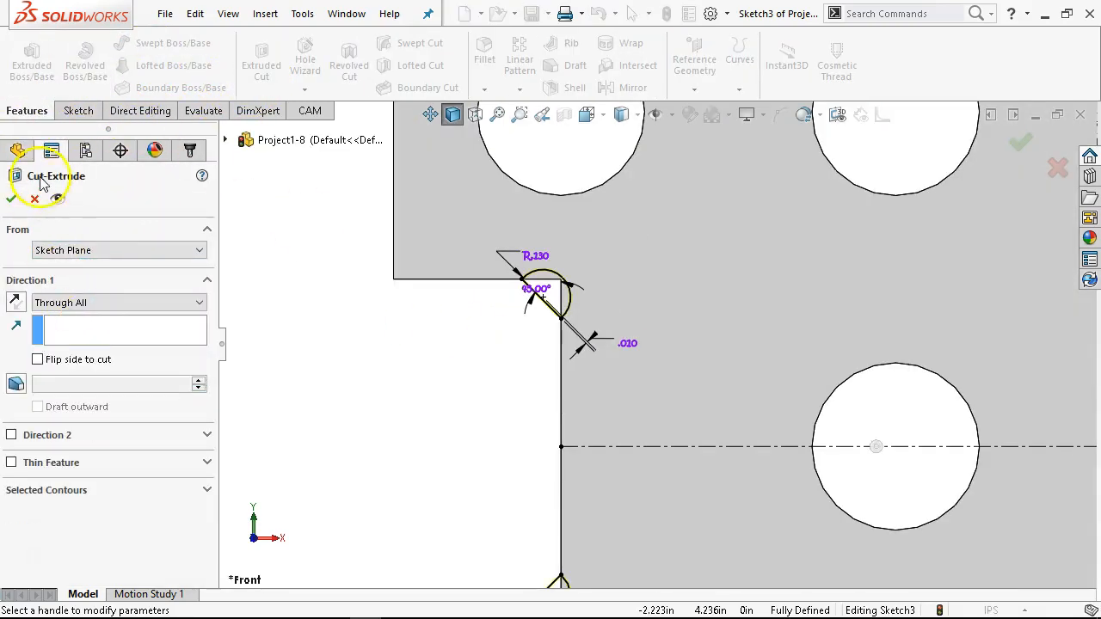
left_click(12, 201)
Step: Examine the arc relief cuts in the notch's inner corners from several angles
middle_click_drag(445, 470, 475, 296)
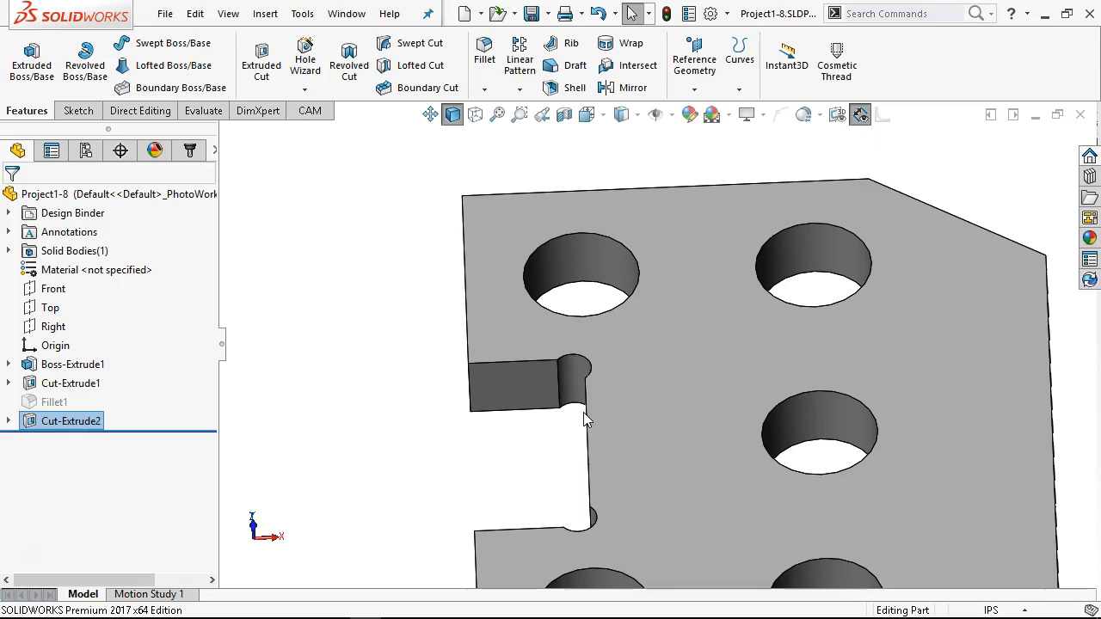
middle_click_drag(583, 412, 549, 456)
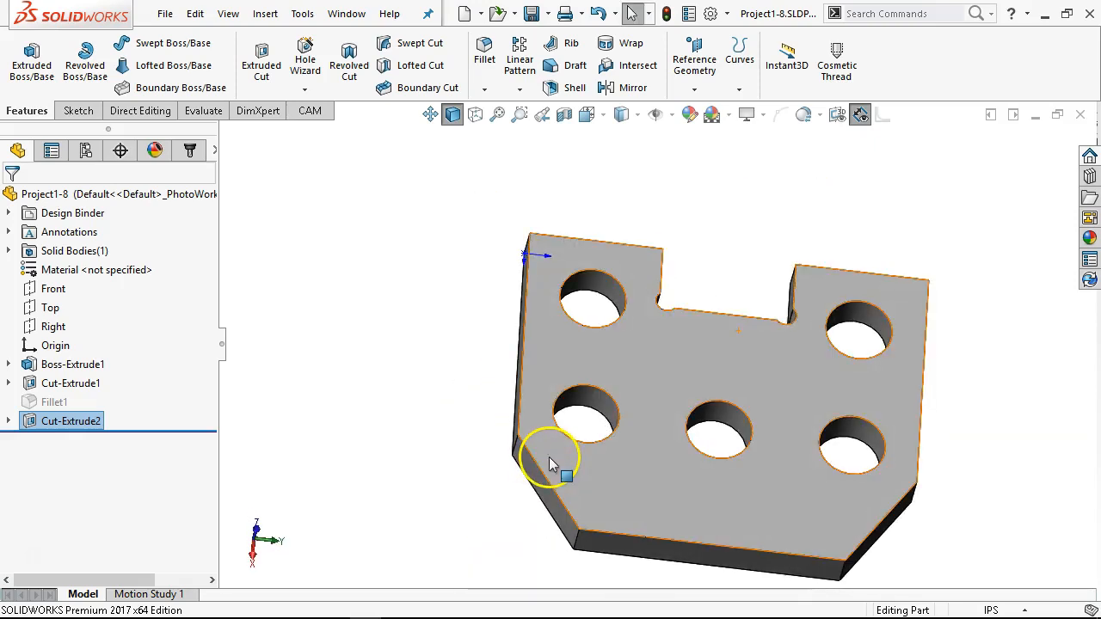
middle_click_drag(551, 444, 638, 465)
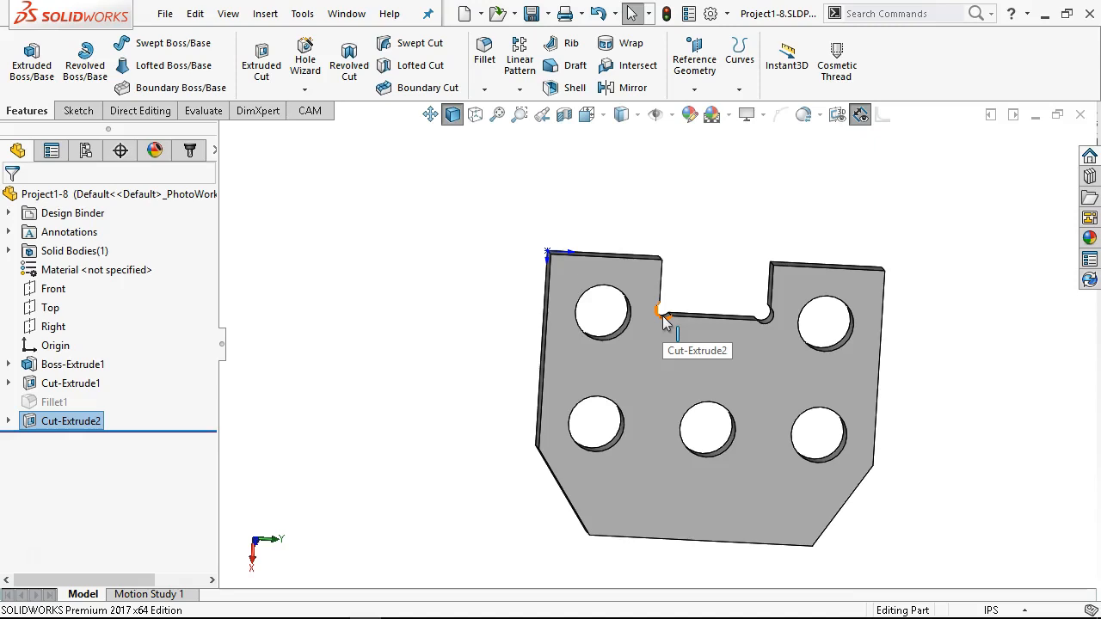
right_click(737, 247)
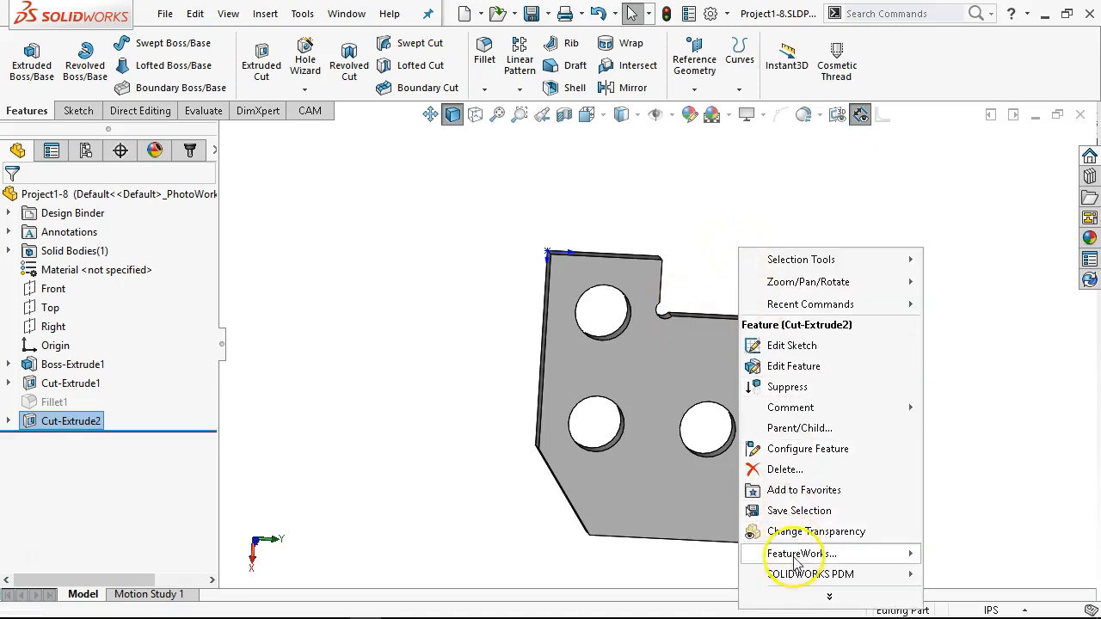
left_click(486, 267)
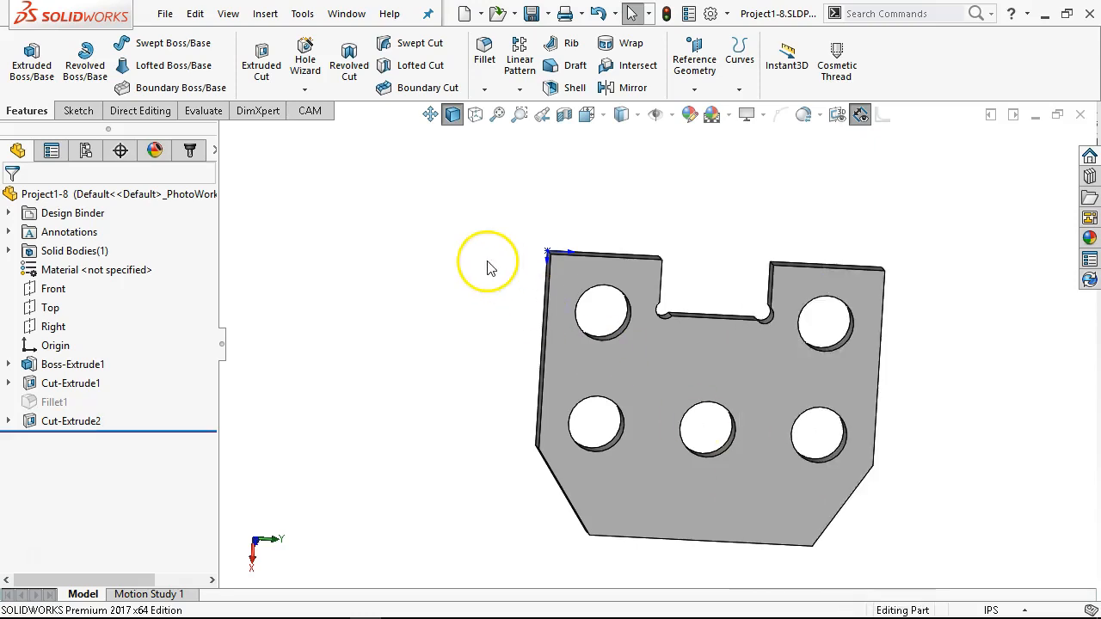
Step: Restore the saved machor orientation and examine the notch's relieved corners up close
key("space")
left_click(482, 434)
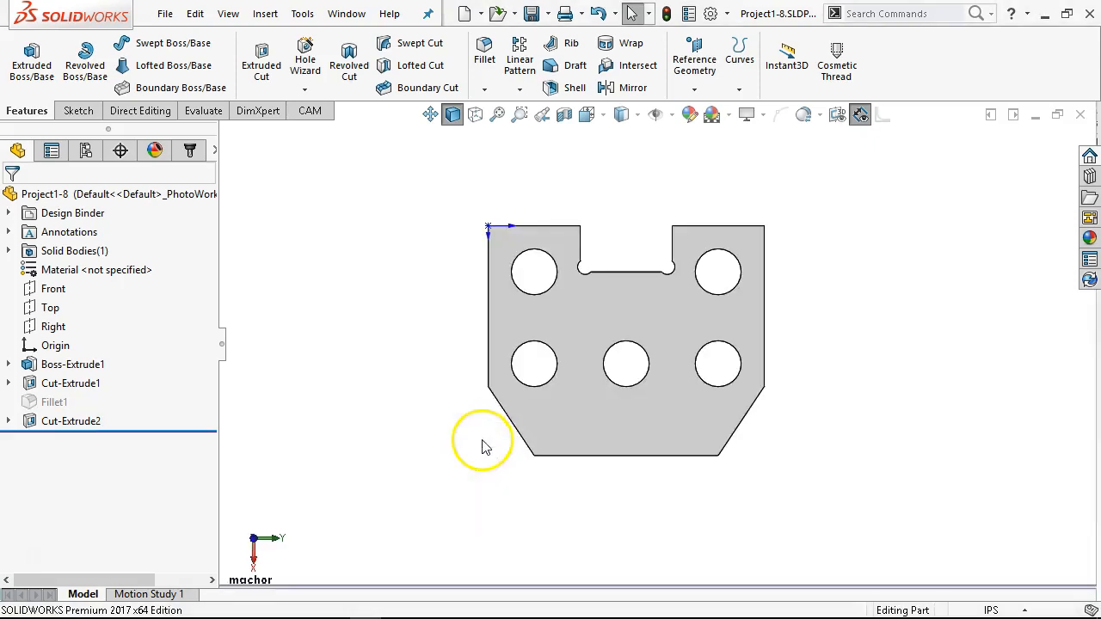
scroll(626, 286, "down", 5)
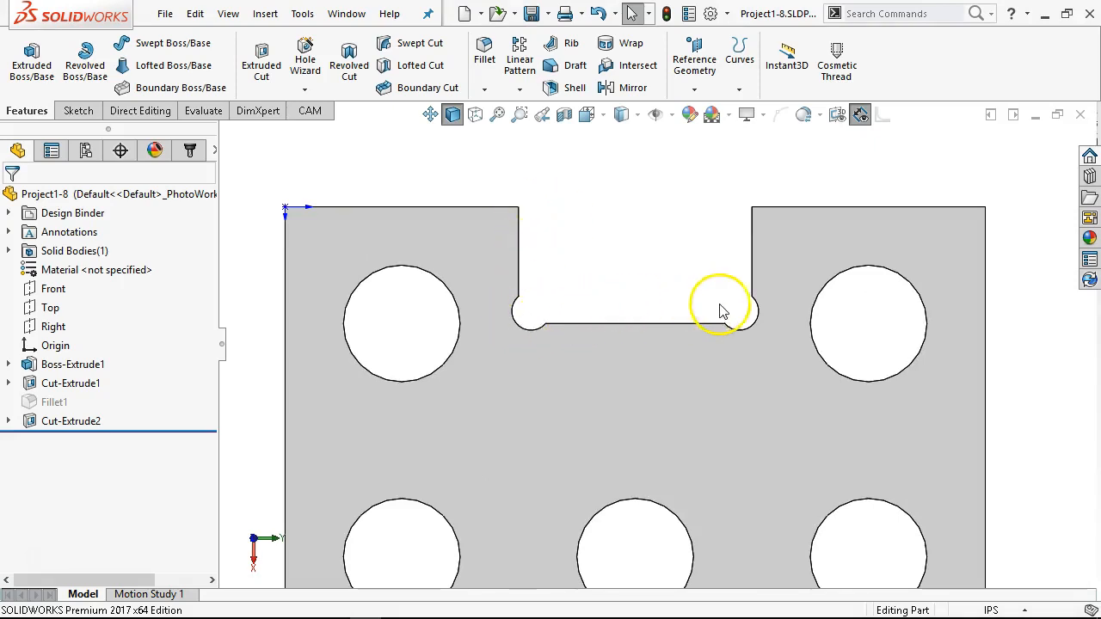
scroll(648, 323, "down", 2)
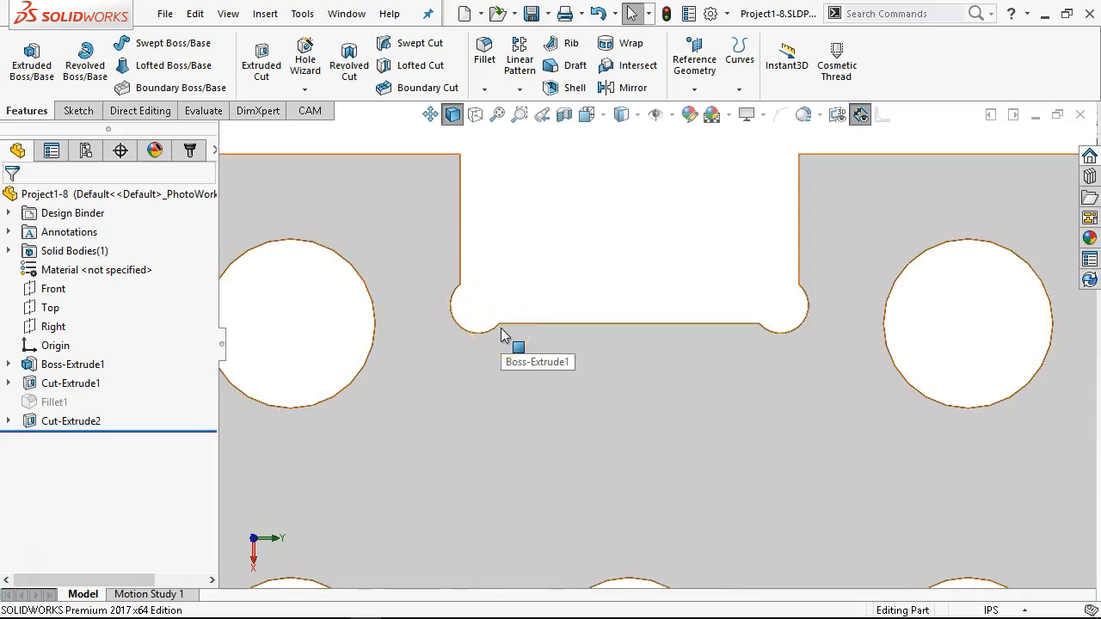
left_click(497, 319)
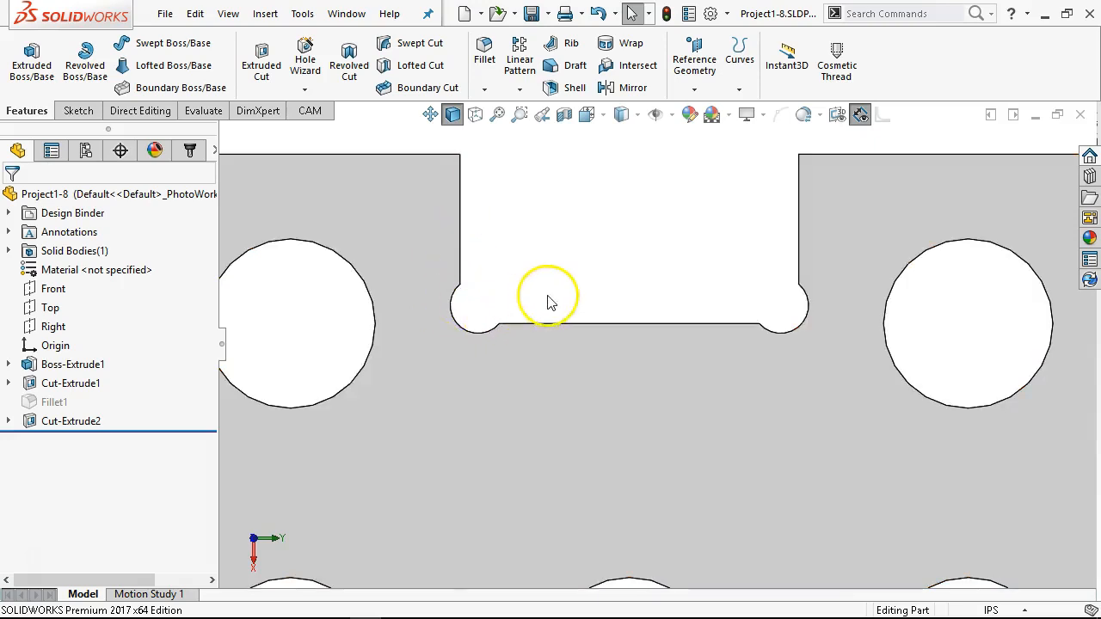
scroll(548, 302, "up", 6)
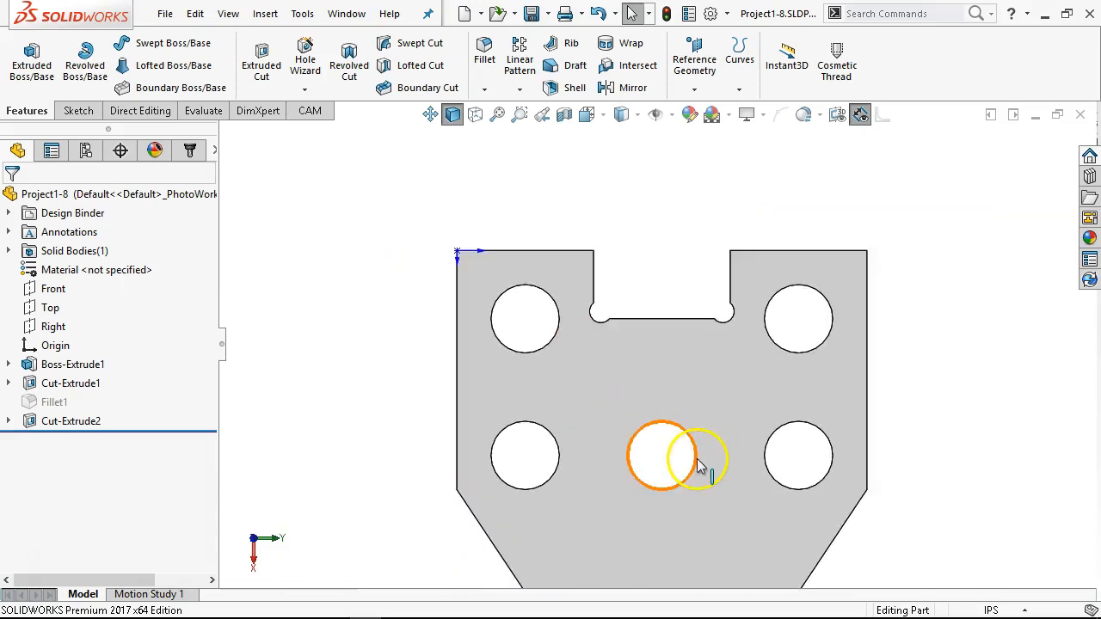
scroll(661, 383, "down", 2)
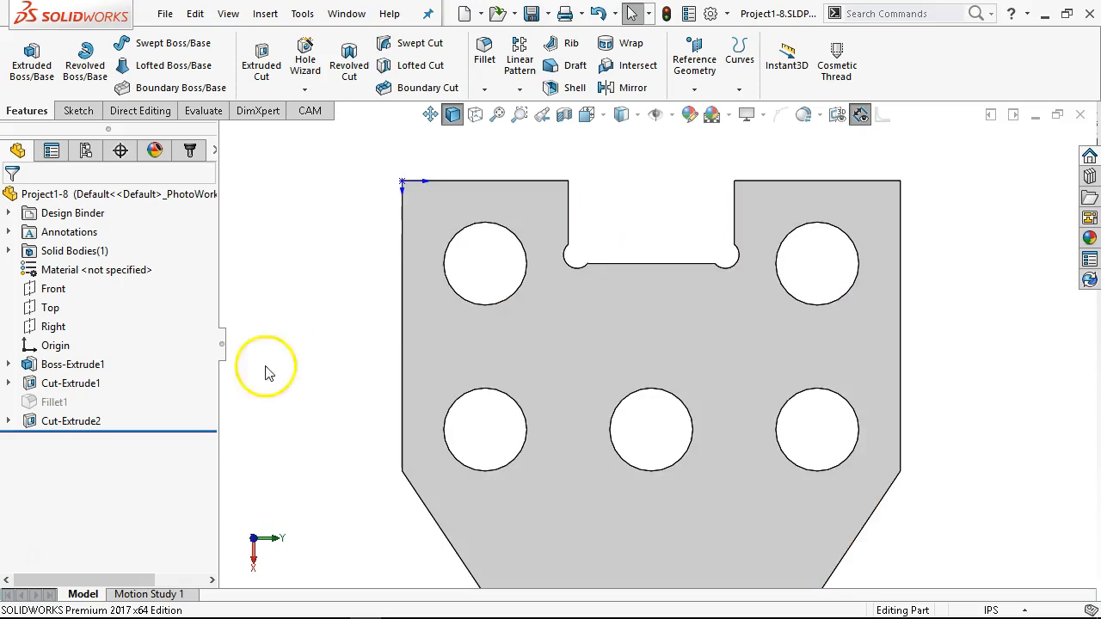
Step: Suppress the arc relief cut Cut-Extrude2 and start a new sketch on the plate's front face
right_click(39, 422)
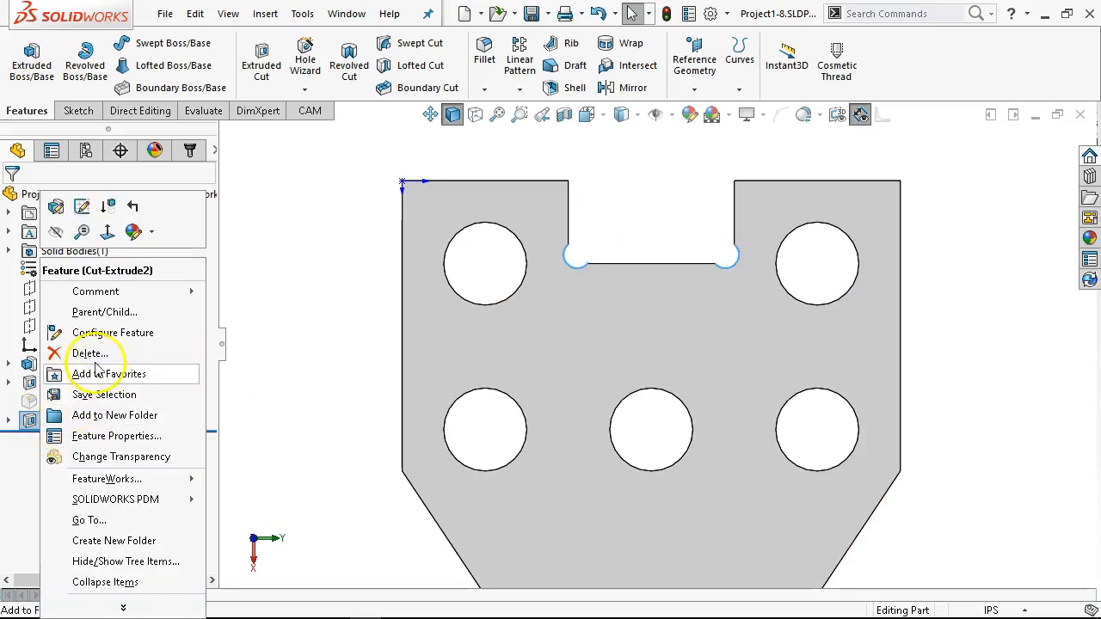
left_click(106, 215)
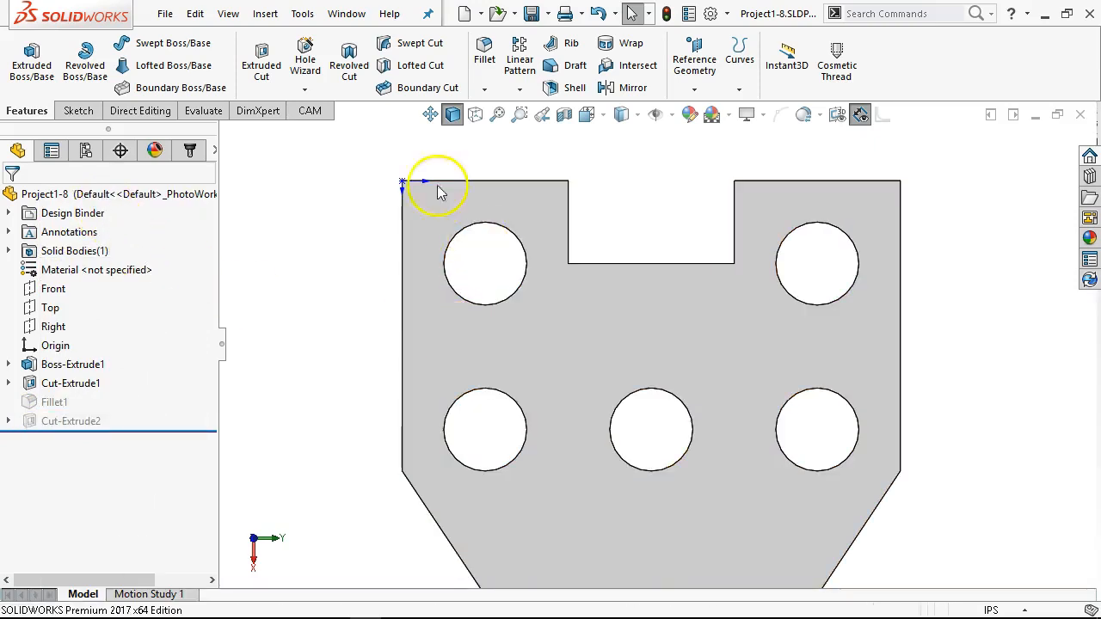
left_click(535, 279)
left_click(614, 246)
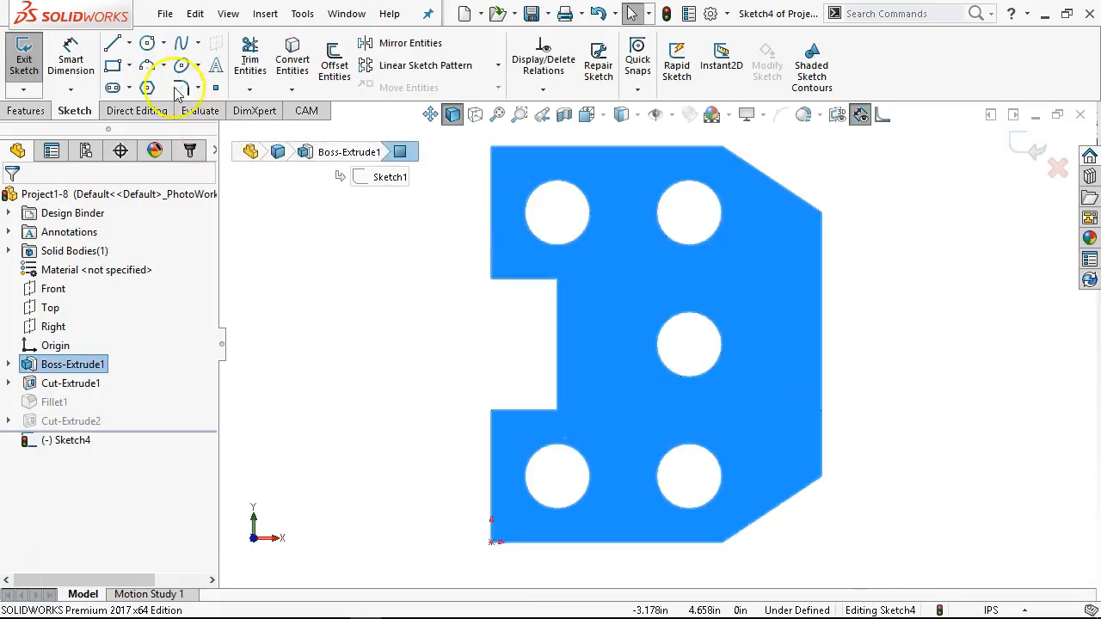
Step: Sketch a circle about 0.256 in in diameter centered on the notch's upper inner corner
left_click(147, 45)
scroll(550, 288, "down", 5)
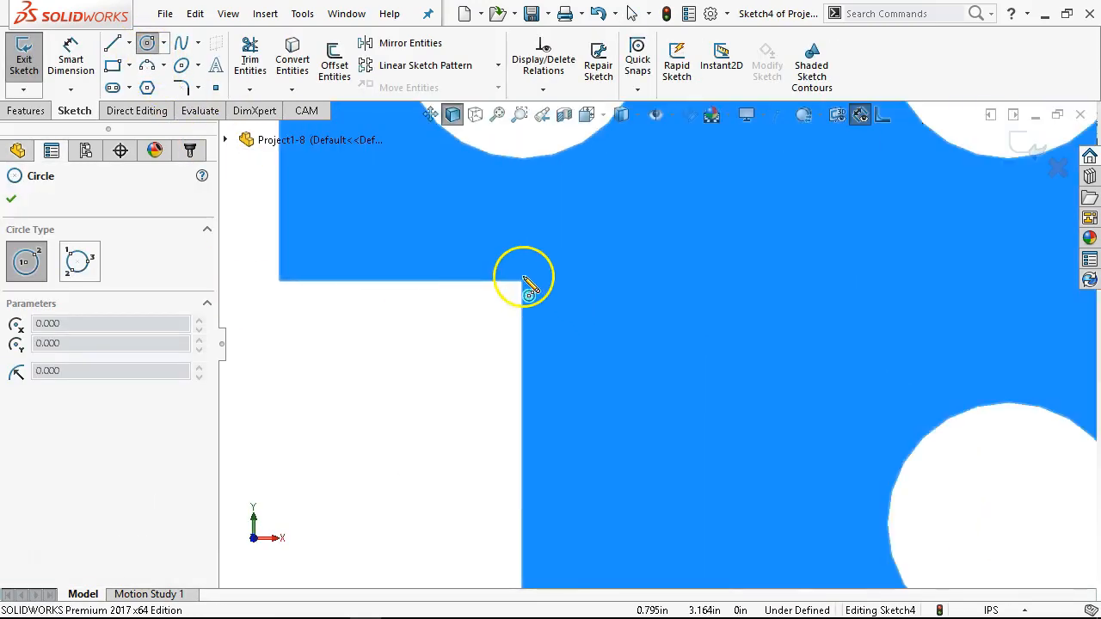
left_click(522, 282)
left_click(547, 310)
Step: Dimension the corner circle's diameter as 0.25 in
right_click(547, 310)
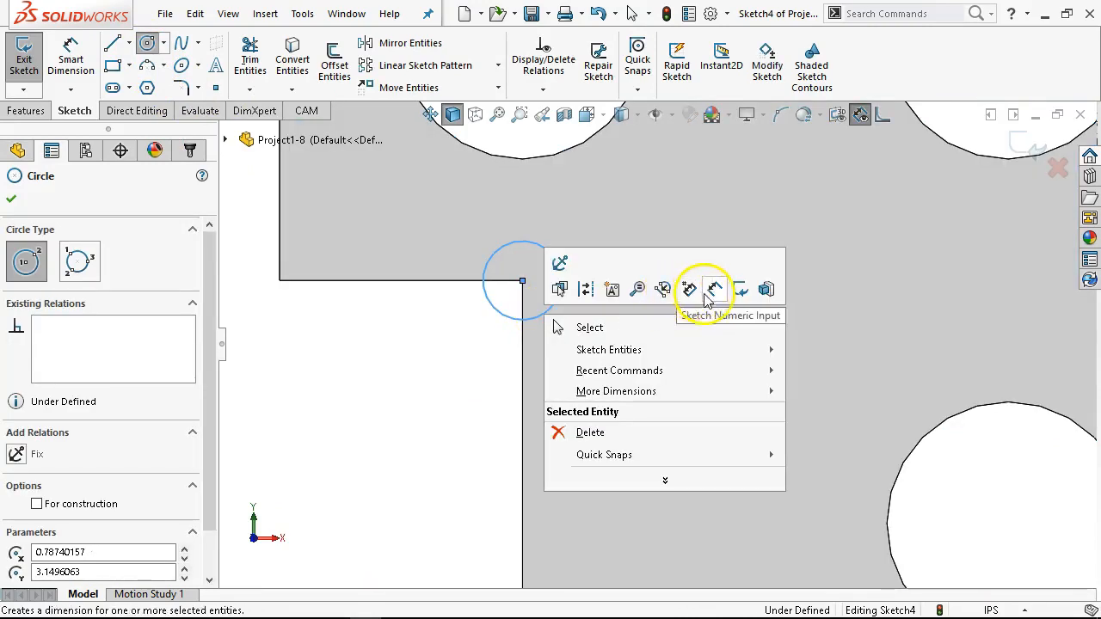
left_click(712, 293)
left_click(561, 297)
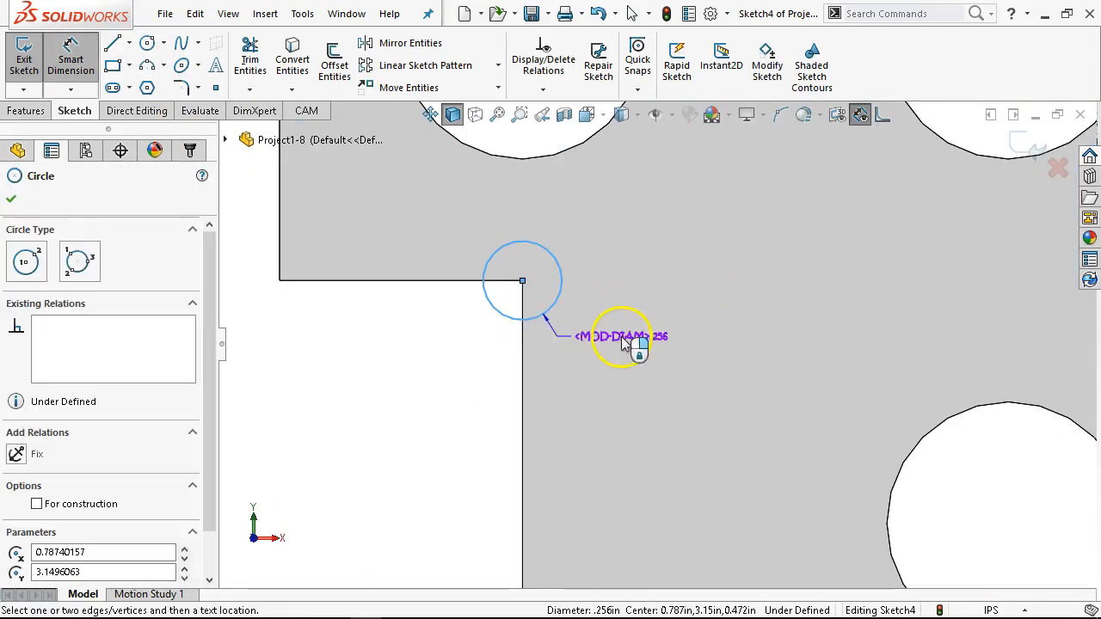
left_click(624, 343)
type(".")
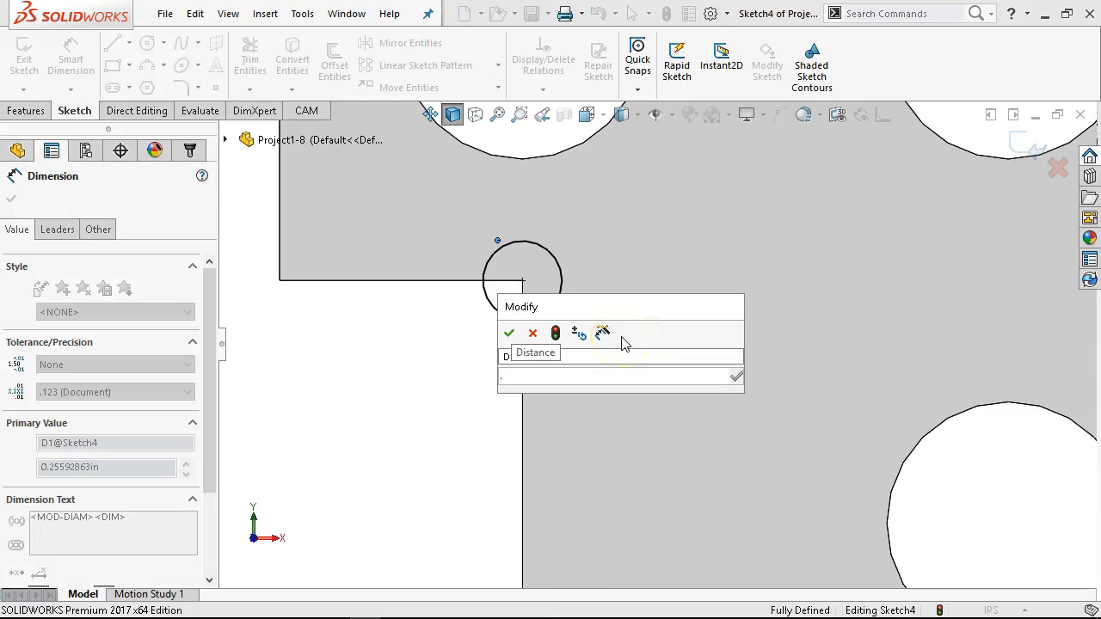
type("25")
key("Return")
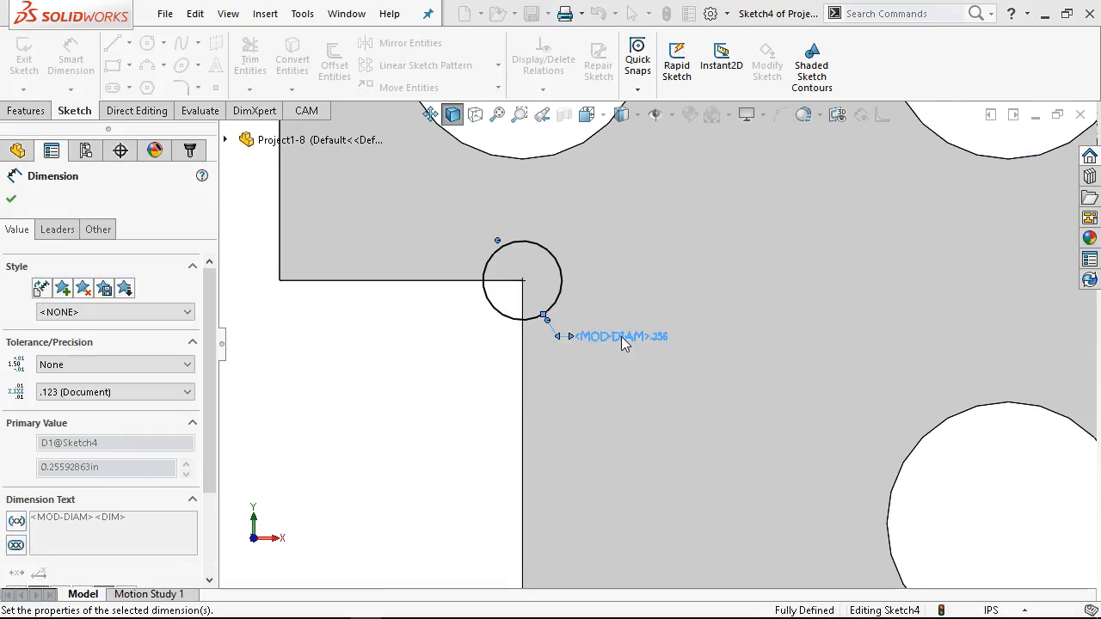
Step: Cut the corner circle through the plate with an Extruded Cut set to Through All
left_click(25, 111)
left_click(261, 60)
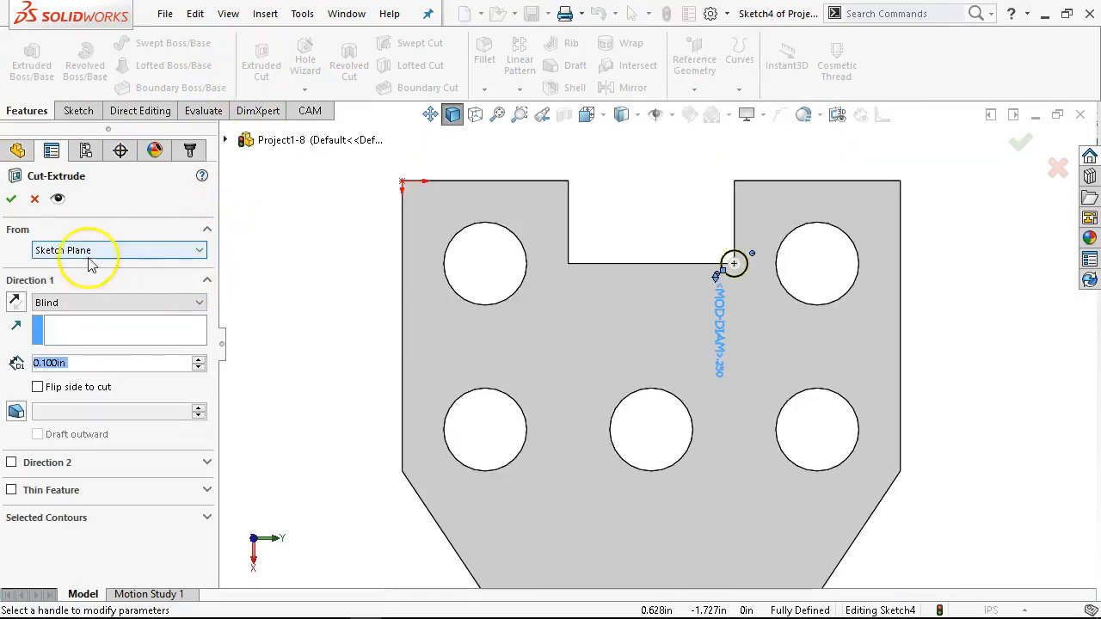
left_click(73, 301)
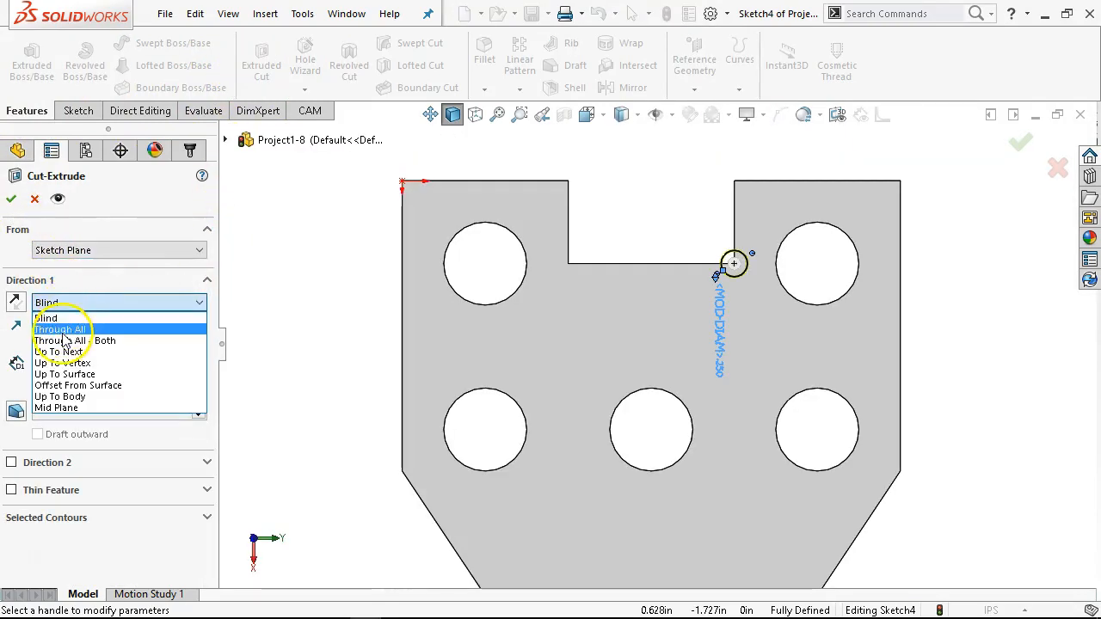
left_click(63, 329)
left_click(11, 198)
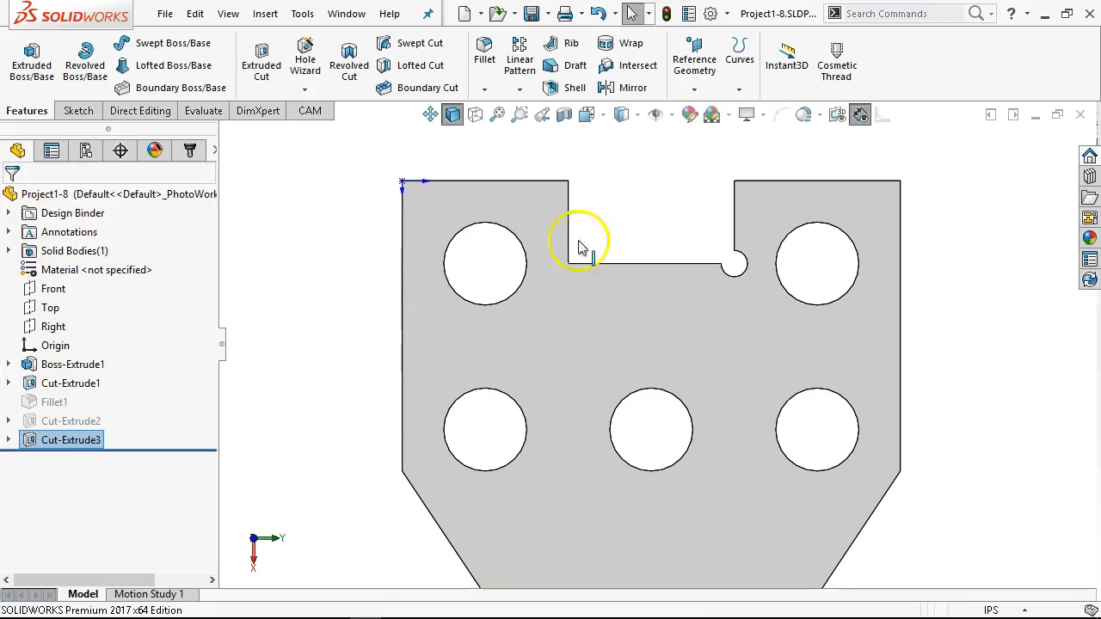
Step: Highlight Sketch3 of the suppressed arc relief cut to compare its profile with the circular corner relief
scroll(683, 268, "down", 5)
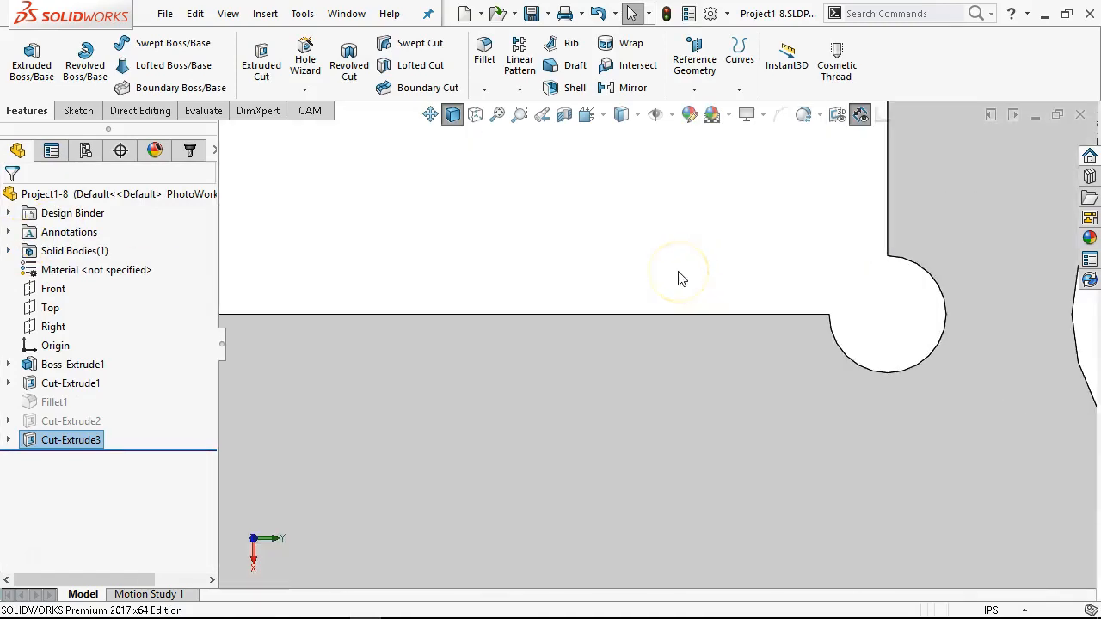
left_click(8, 421)
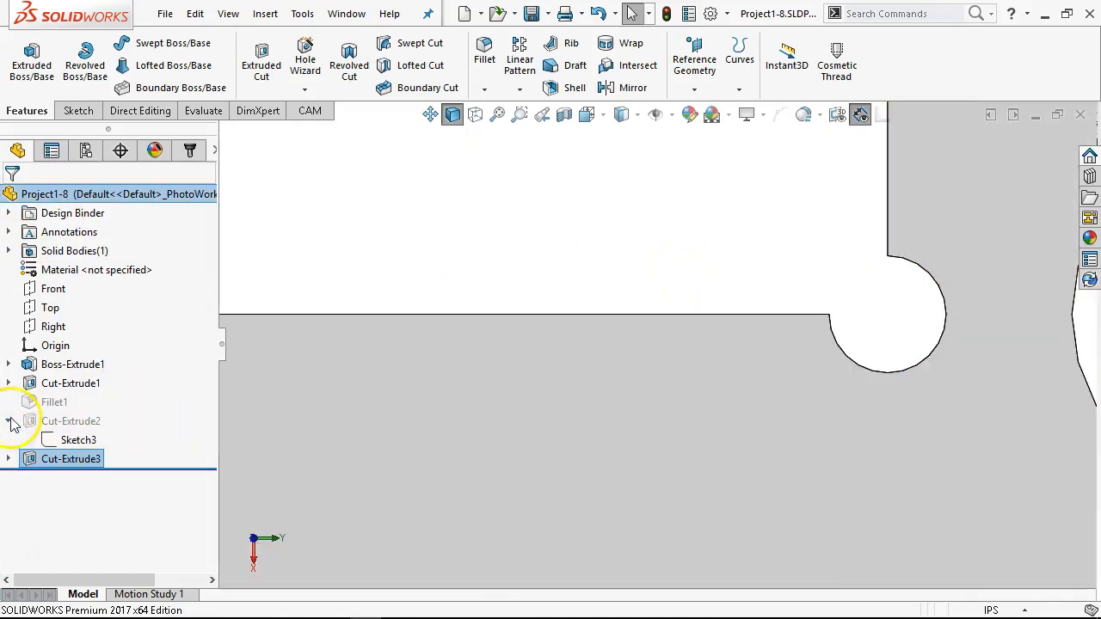
left_click(69, 438)
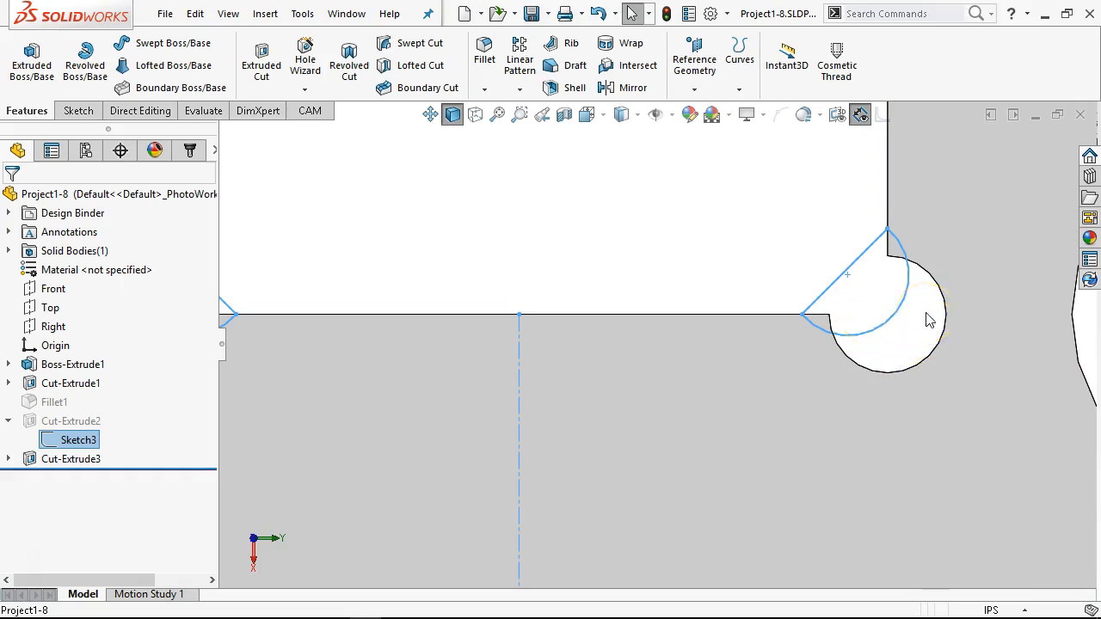
Step: Suppress the circular corner cut Cut-Extrude3 and unsuppress the arc relief cut Cut-Extrude2, continuing the rebuild without repairing Sketch4
left_click(819, 243)
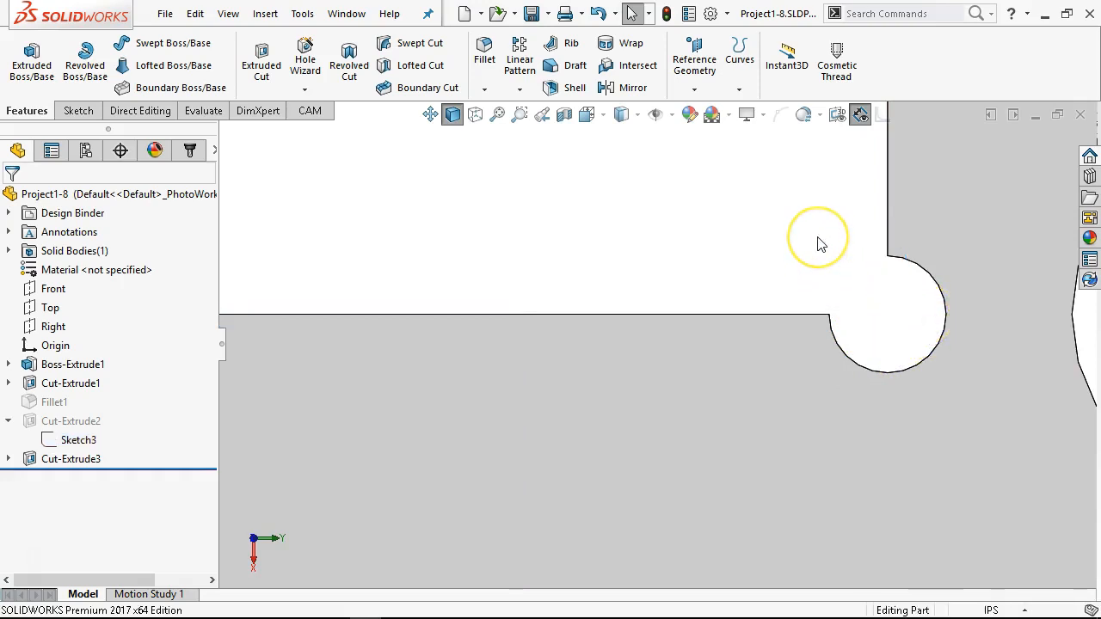
right_click(57, 458)
left_click(123, 206)
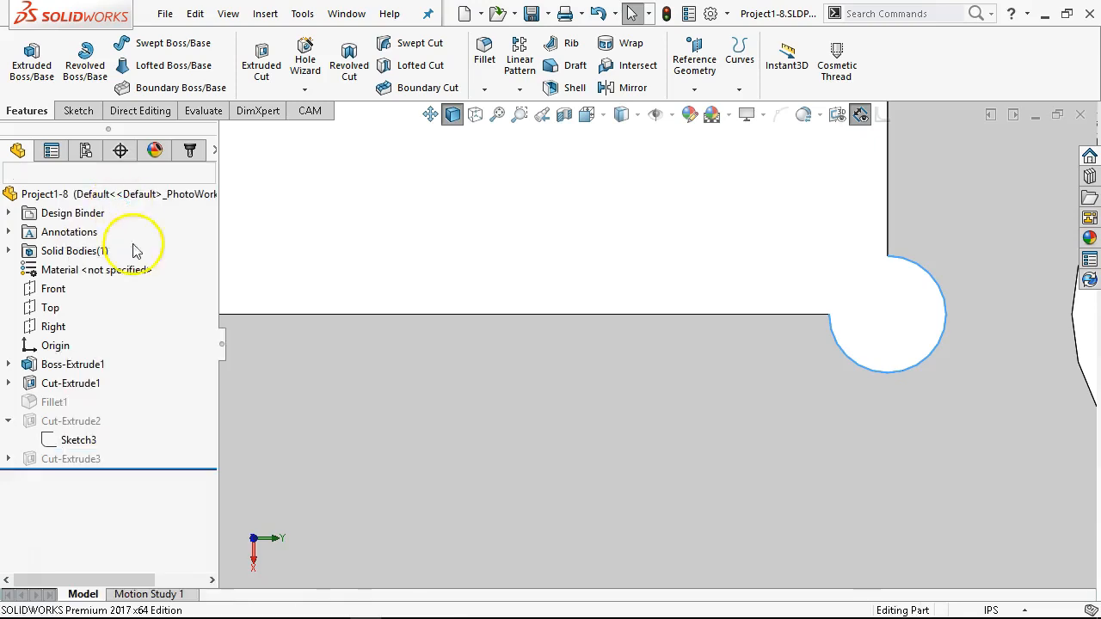
right_click(64, 425)
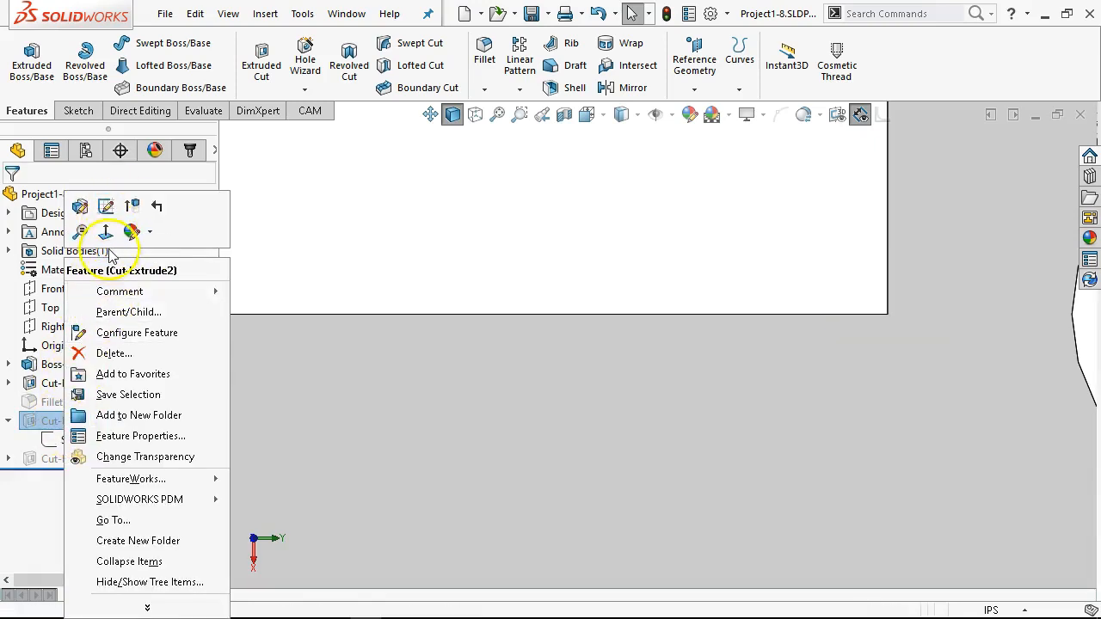
left_click(131, 208)
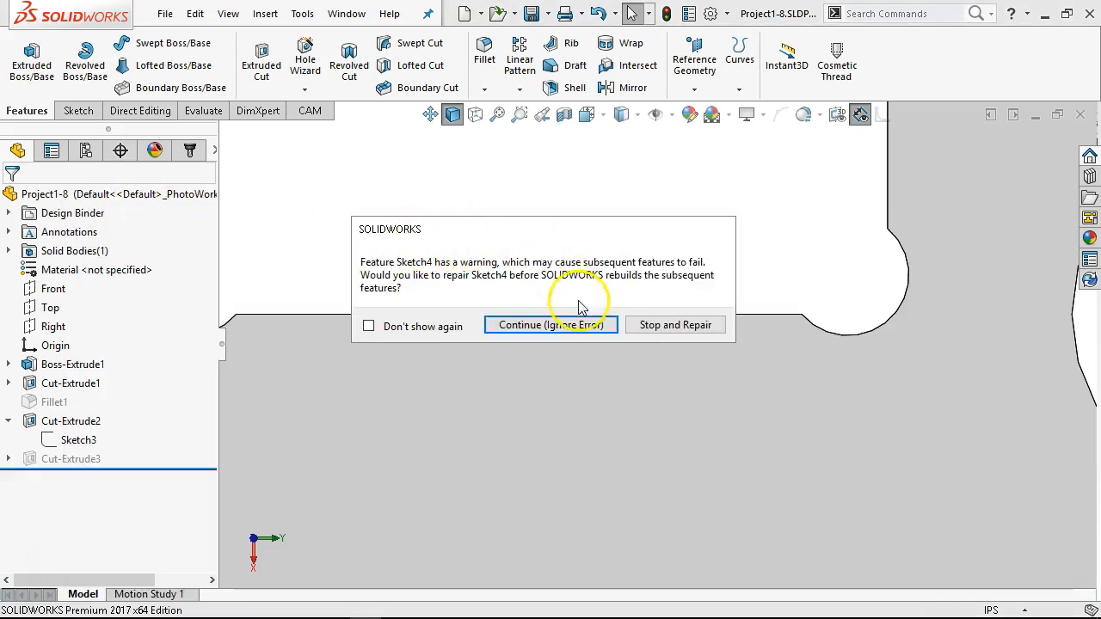
left_click(587, 331)
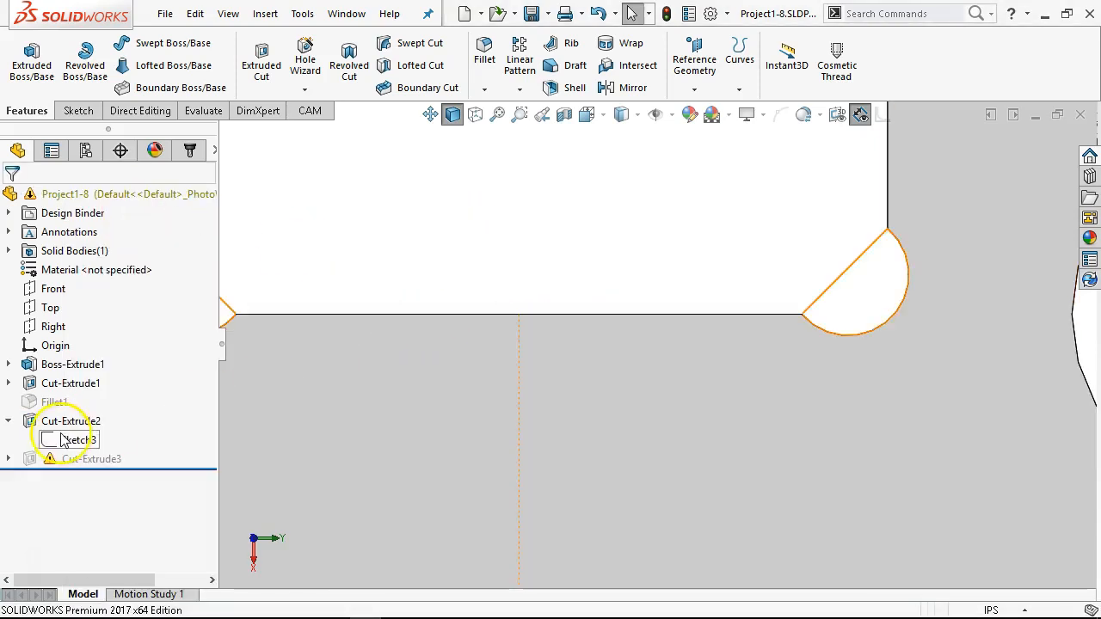
Step: Delete the suppressed Cut-Extrude3 feature together with its absorbed features, and save the part
scroll(373, 356, "down", 2)
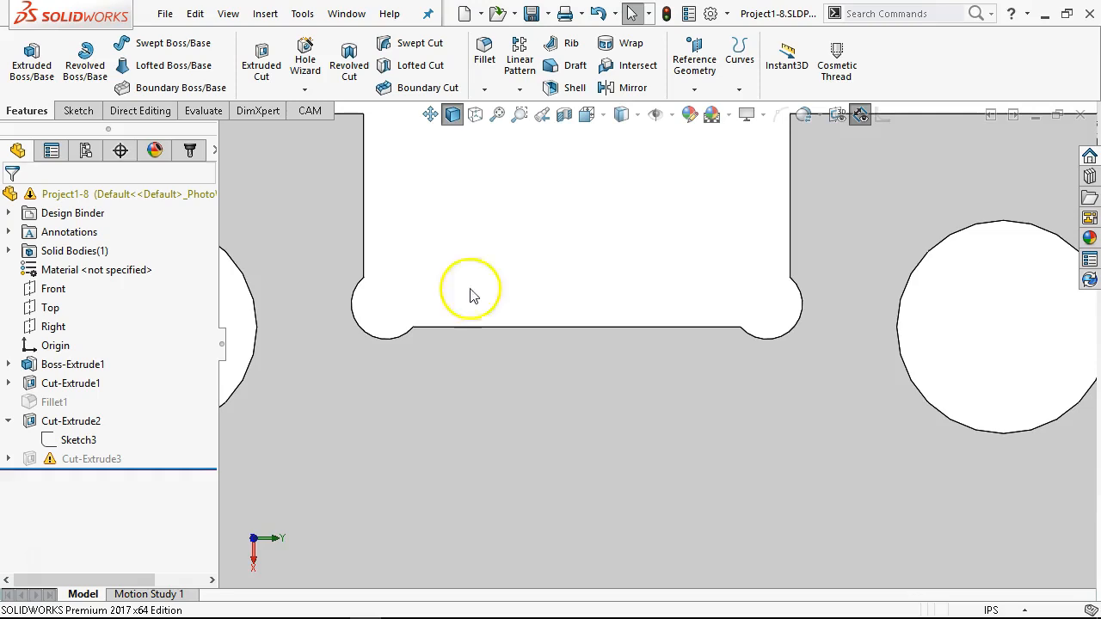
key("f")
scroll(530, 424, "up", 1)
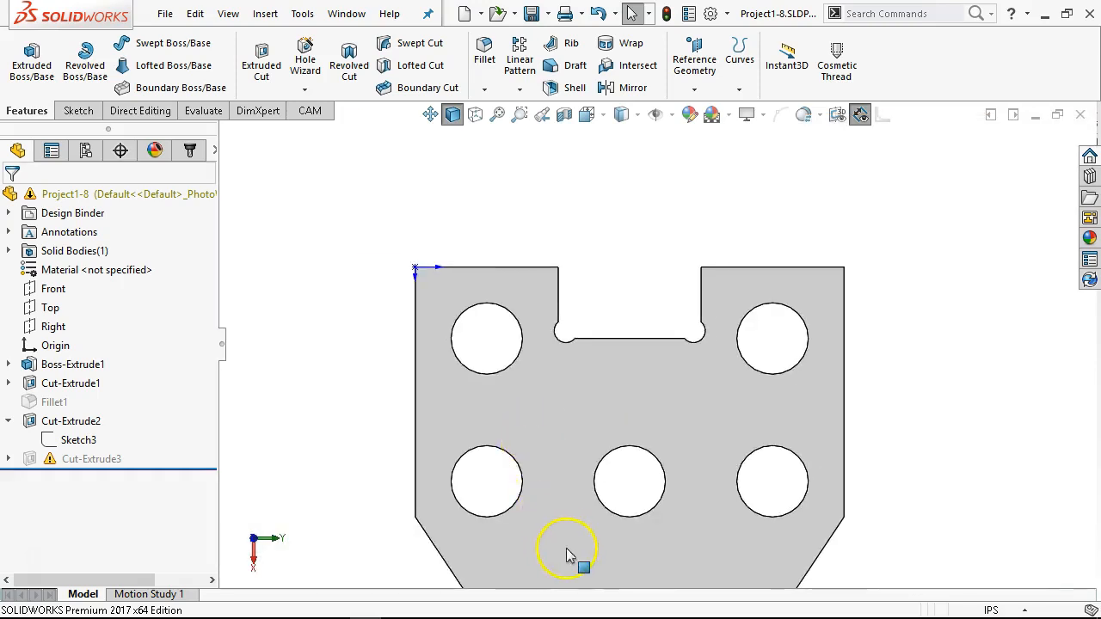
scroll(568, 551, "up", 2)
scroll(589, 509, "down", 1)
scroll(729, 280, "down", 1)
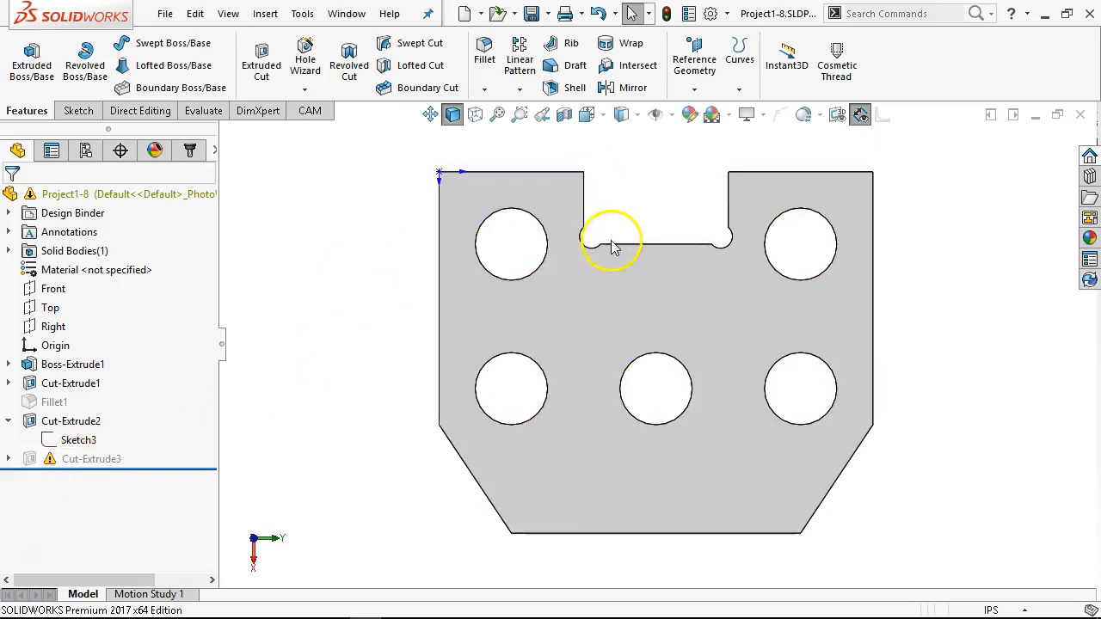
right_click(80, 463)
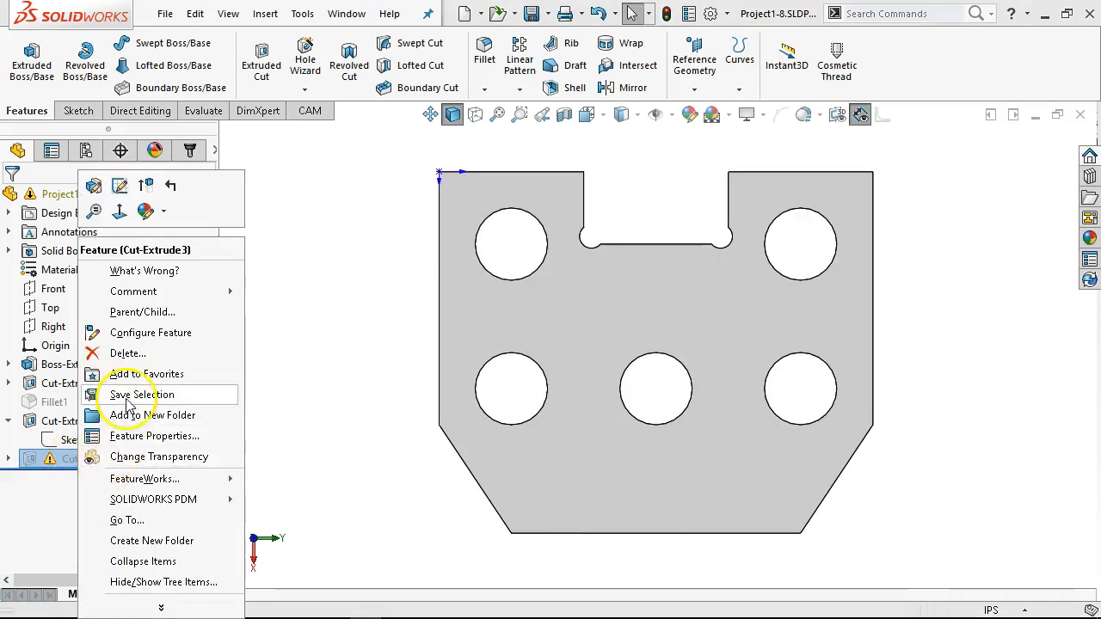
left_click(128, 354)
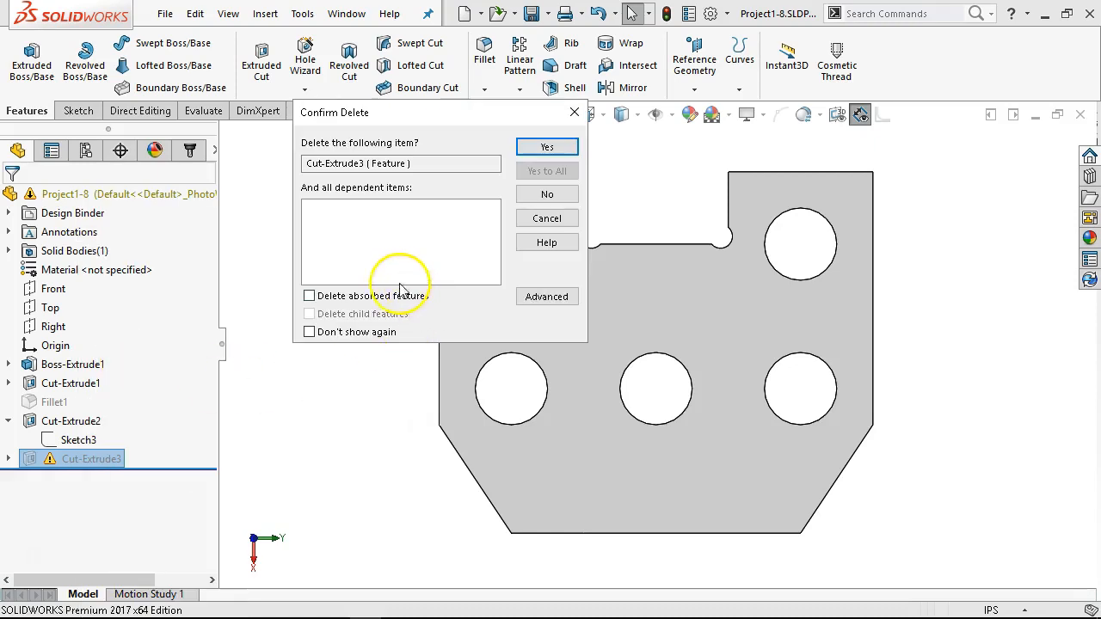
left_click(368, 296)
left_click(538, 147)
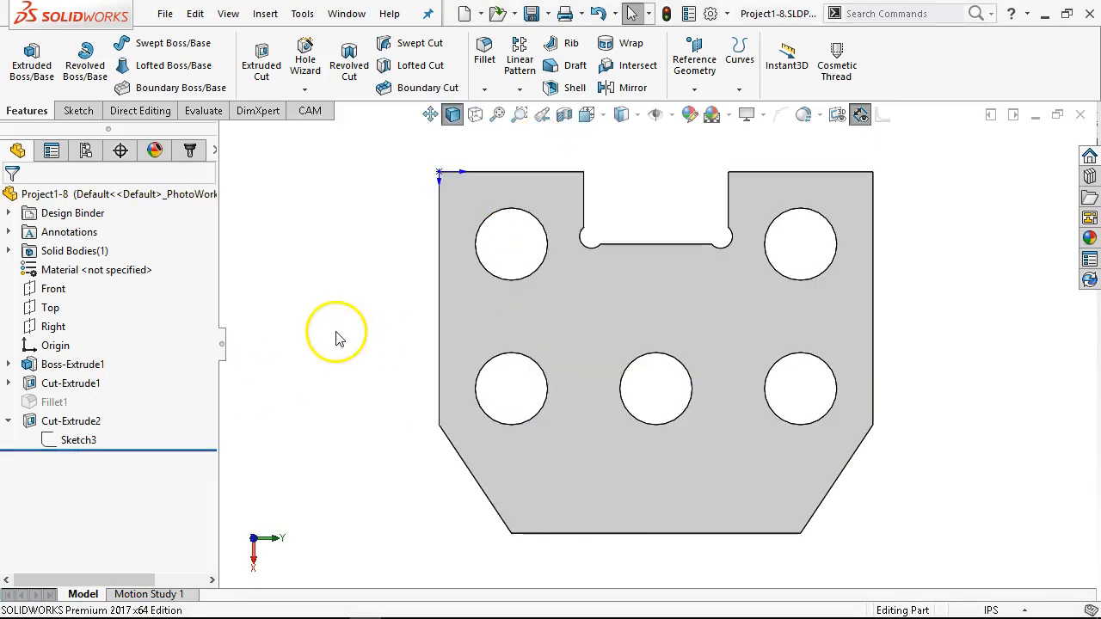
left_click(530, 18)
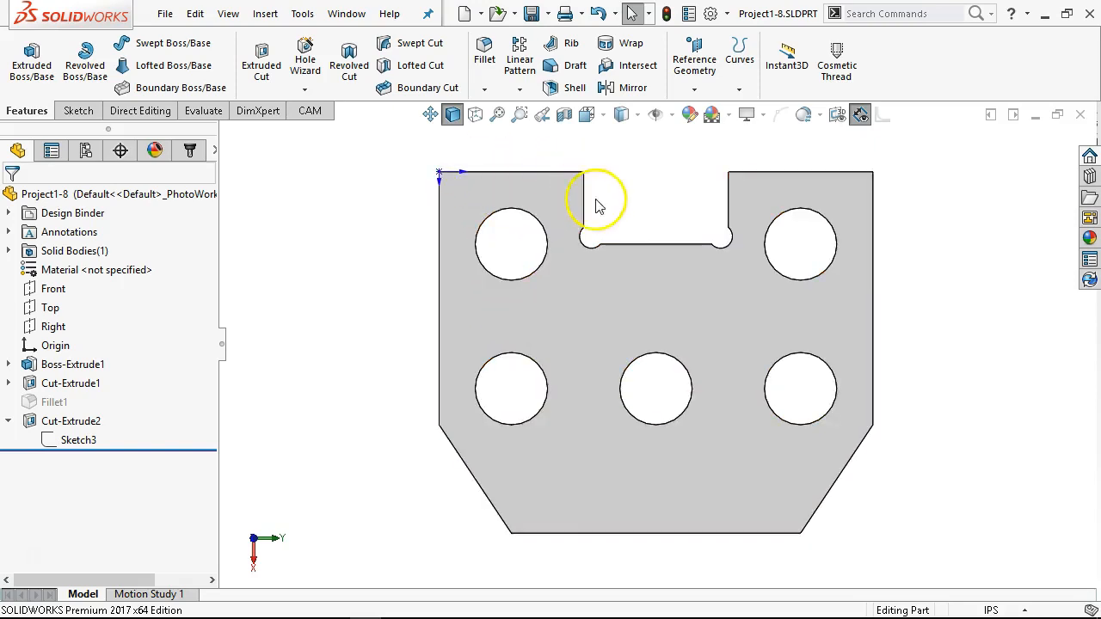
Step: Check the diameter of the hole nearest the origin, and return to the saved machor view
middle_click_drag(610, 386, 609, 283)
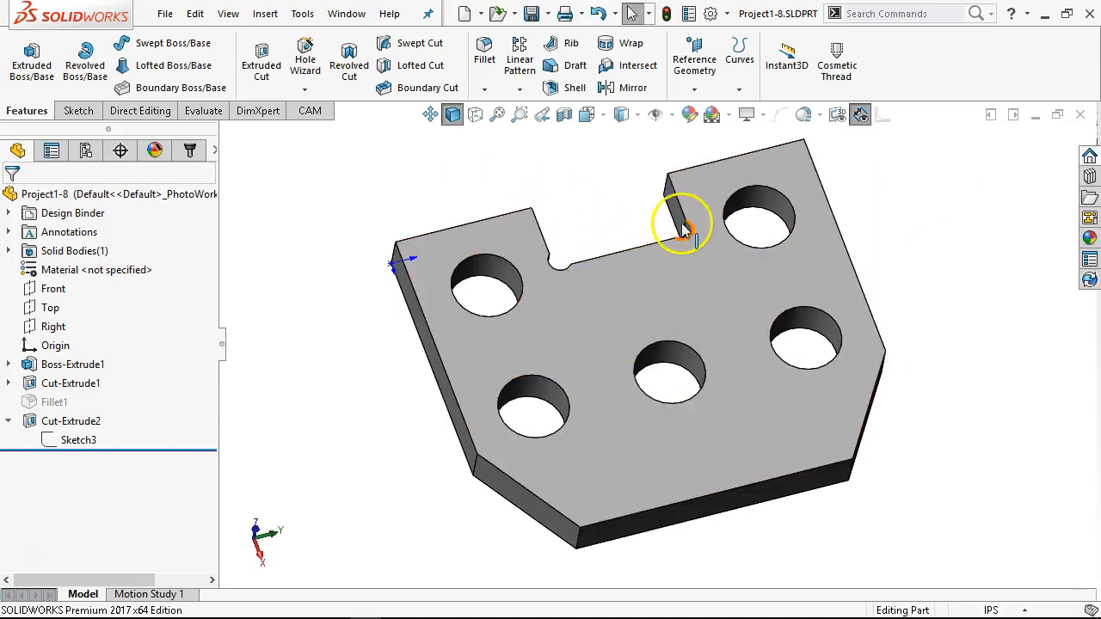
left_click(506, 275)
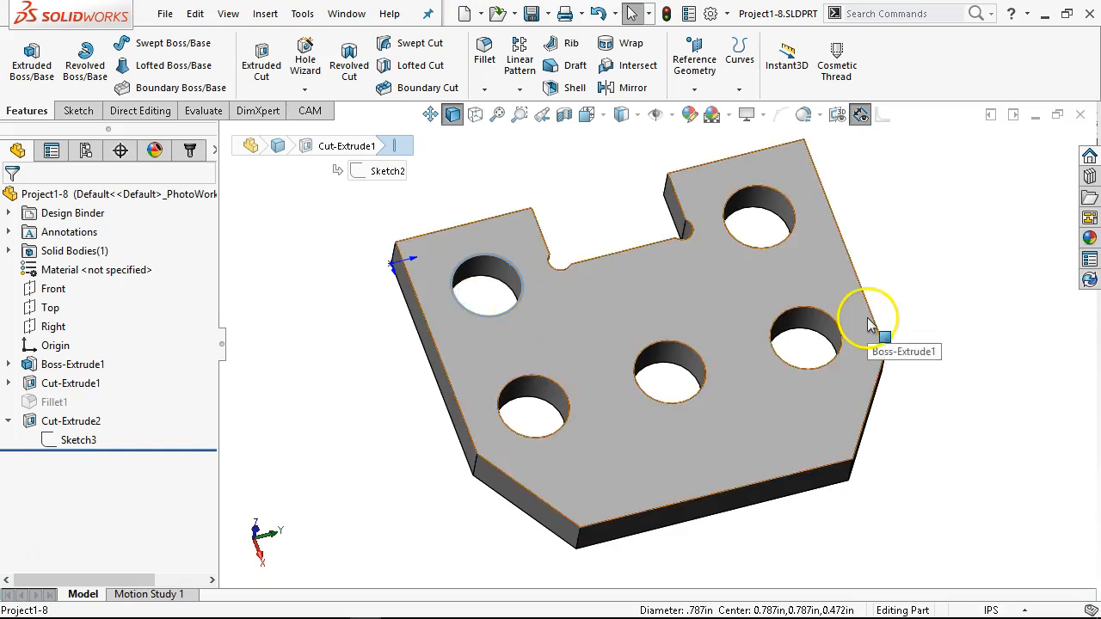
key("space")
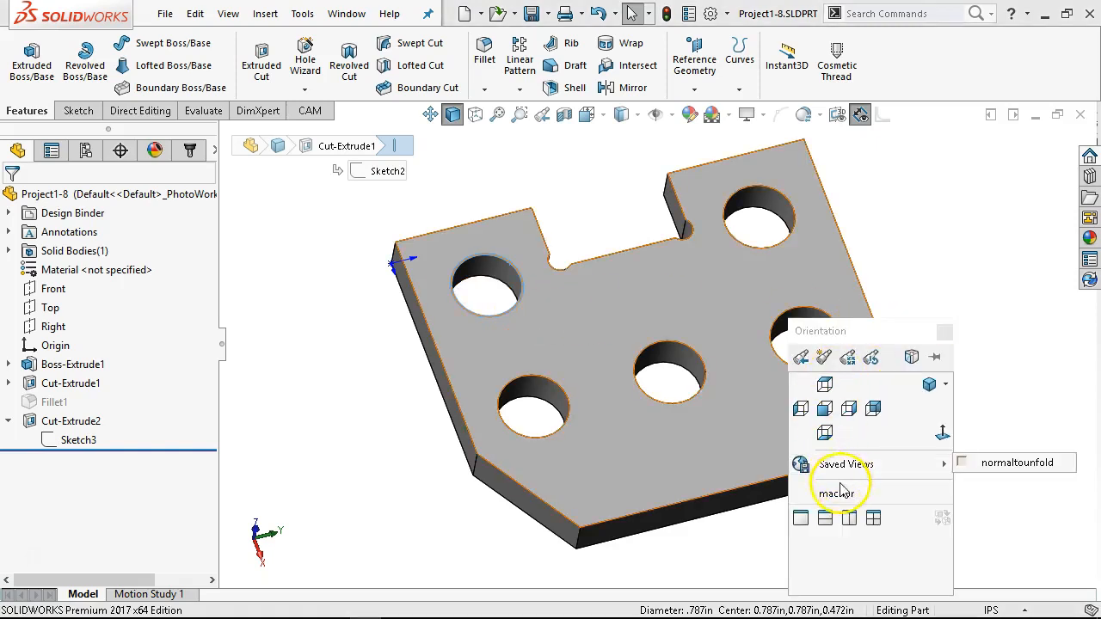
left_click(836, 493)
left_click(332, 322)
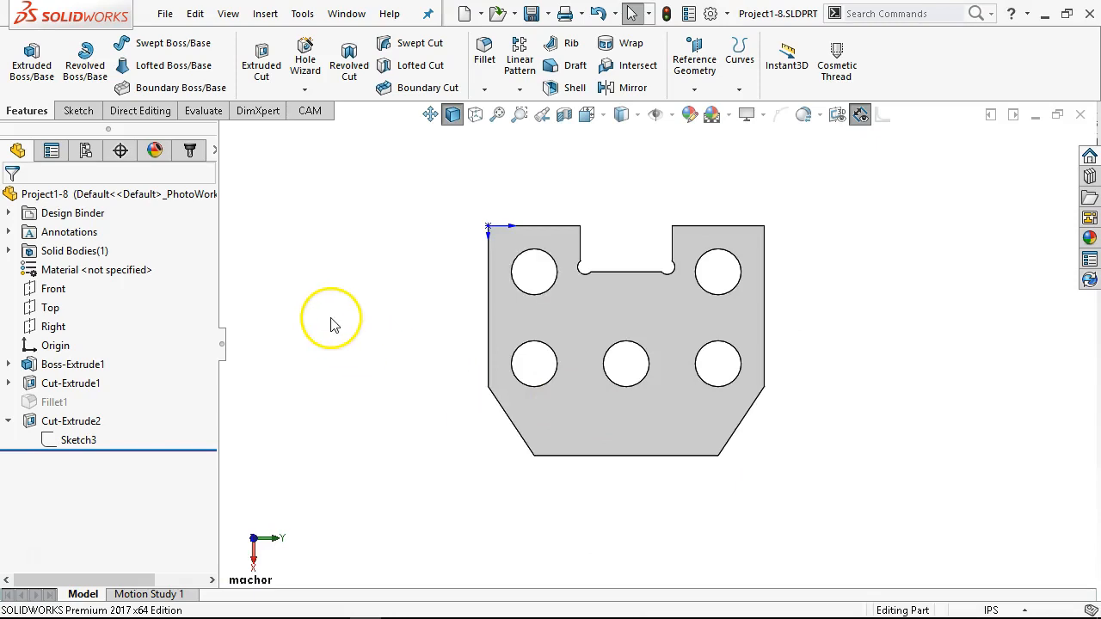
Step: Create a new milling job in the Project1-8 CAM operations and widen its settings for reading
left_click(188, 153)
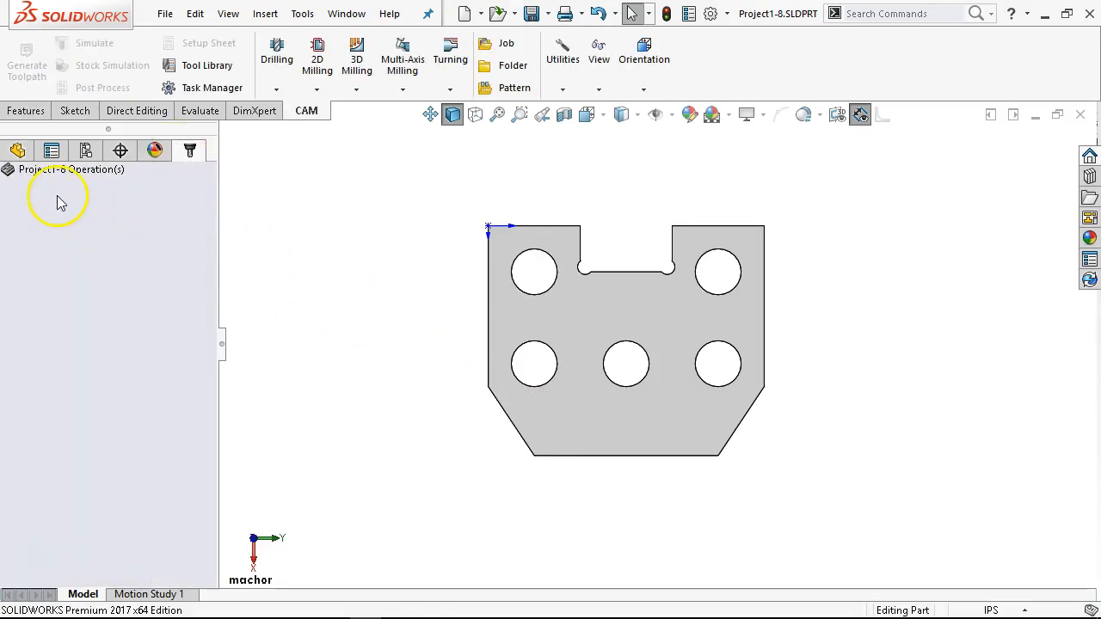
right_click(101, 186)
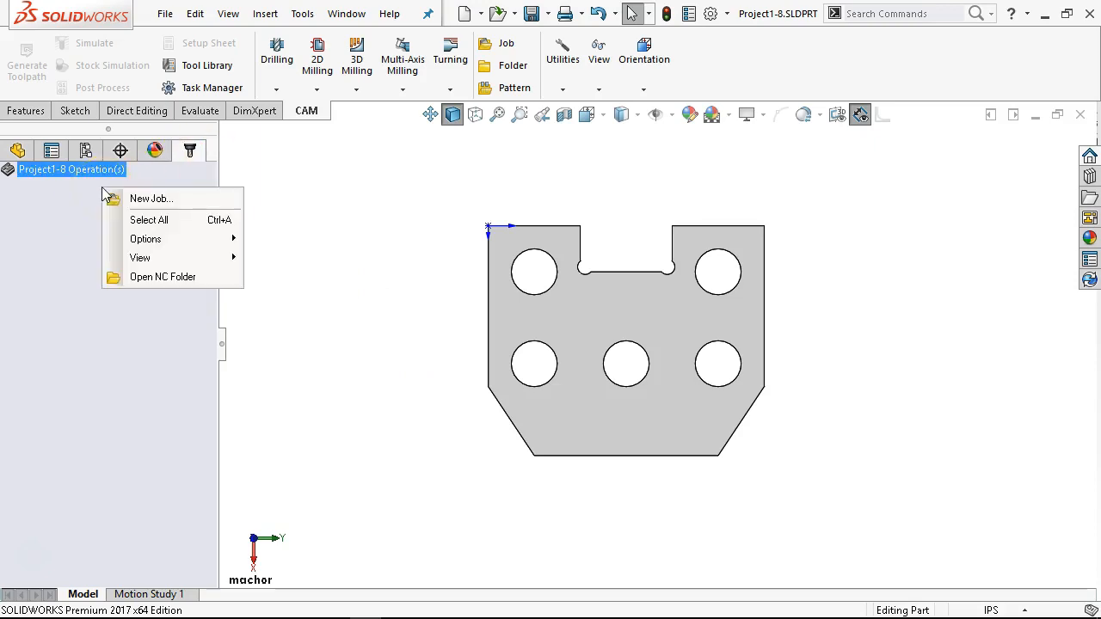
left_click(157, 198)
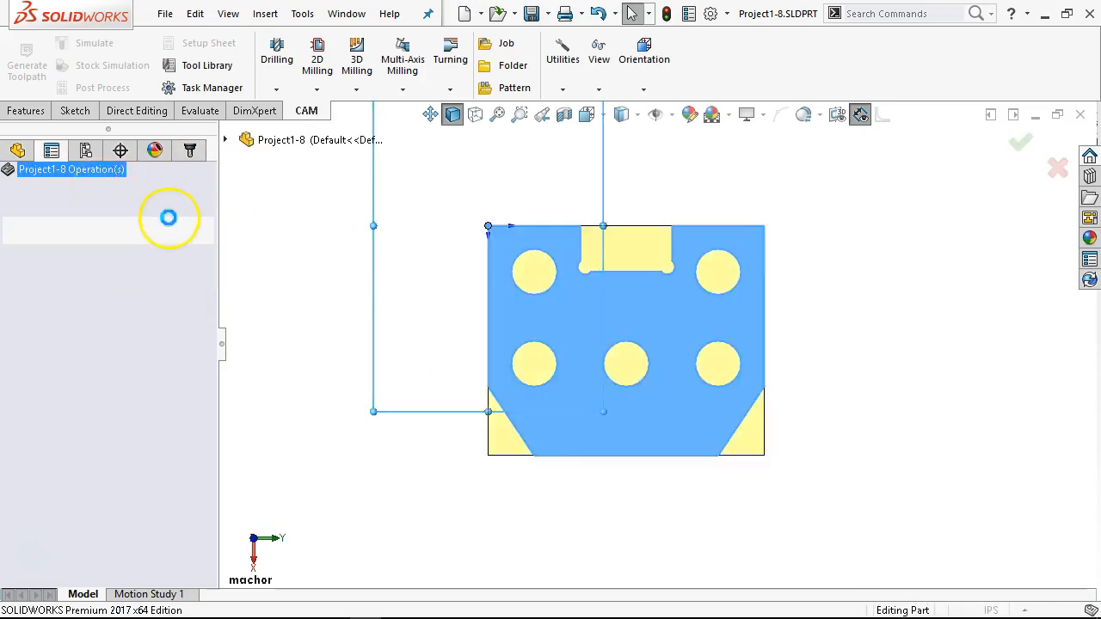
middle_click_drag(437, 398, 467, 313)
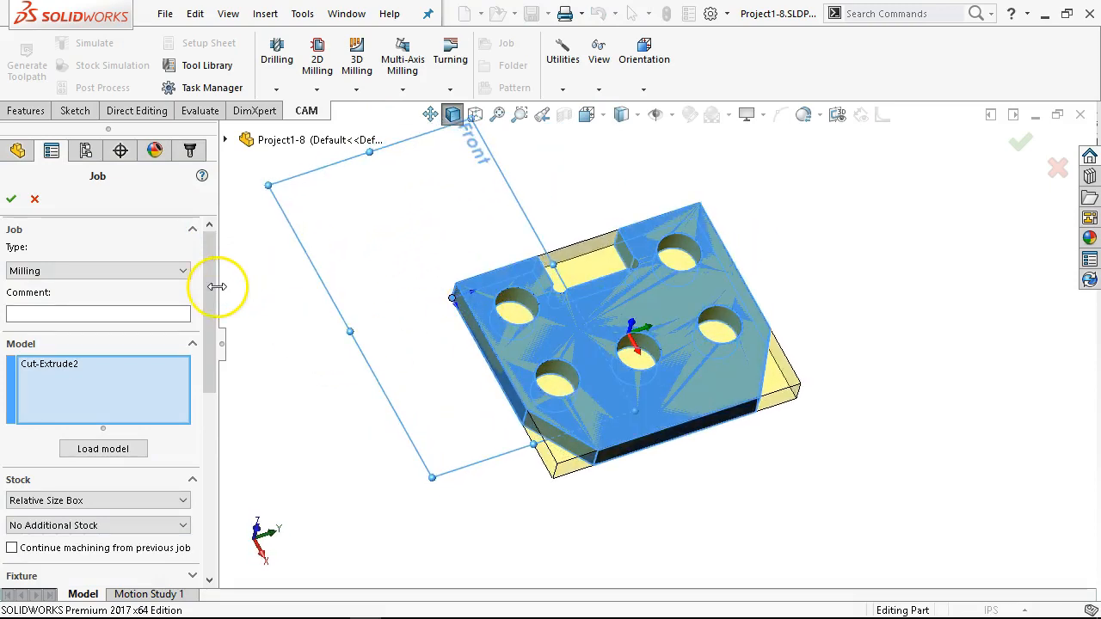
left_click_drag(216, 297, 238, 410)
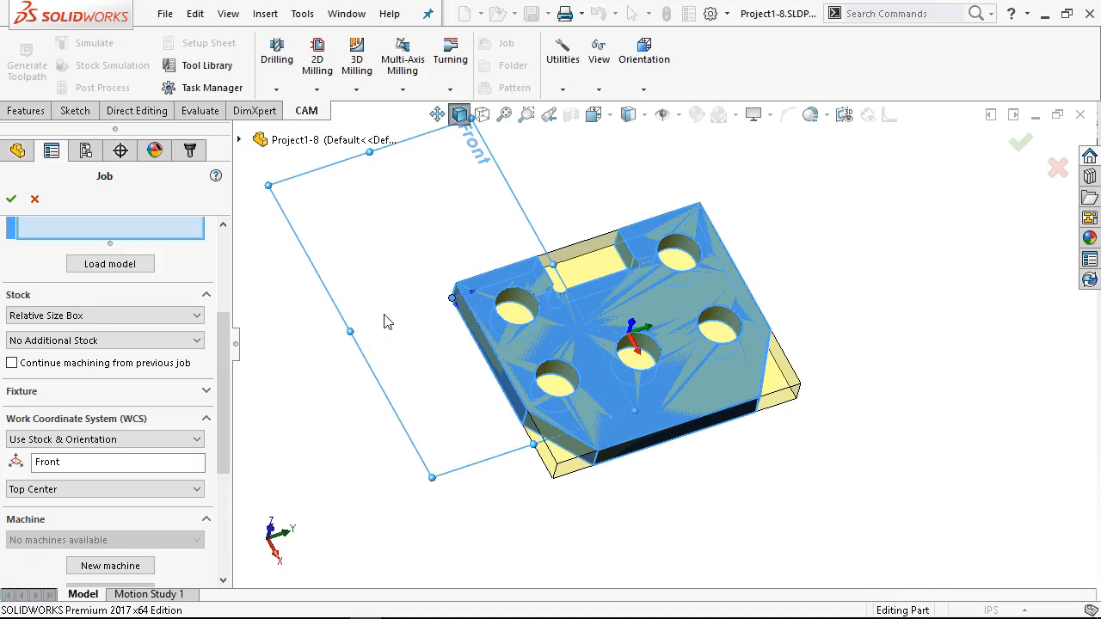
Step: Try the Use Origin & Orientation and Use Coordinate System methods for the job's work coordinate system
middle_click_drag(400, 295, 398, 309)
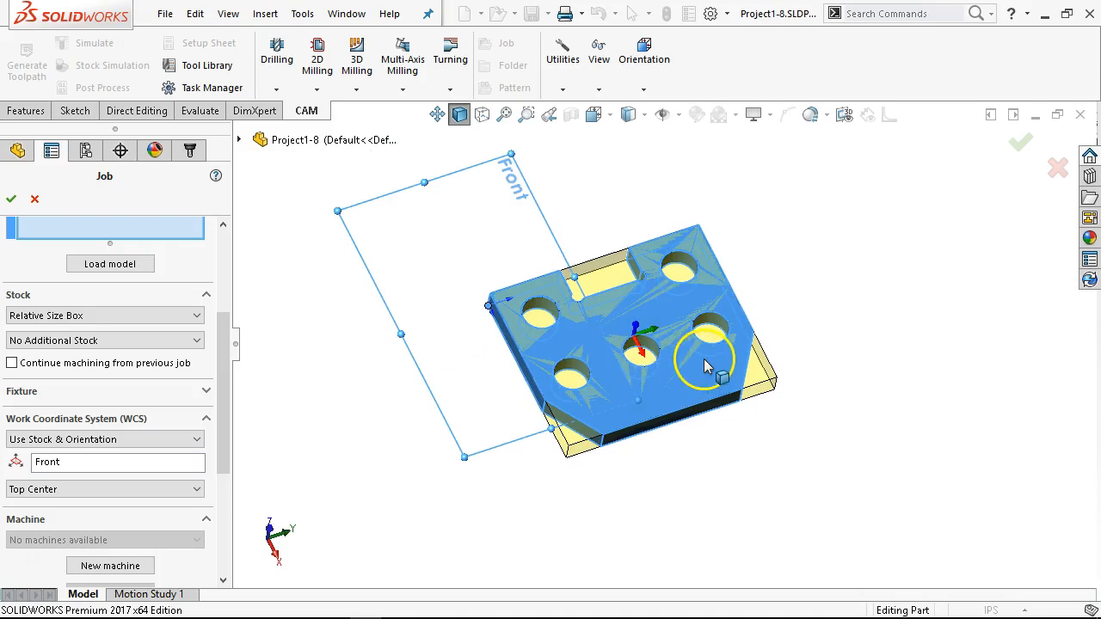
middle_click_drag(695, 368, 663, 344)
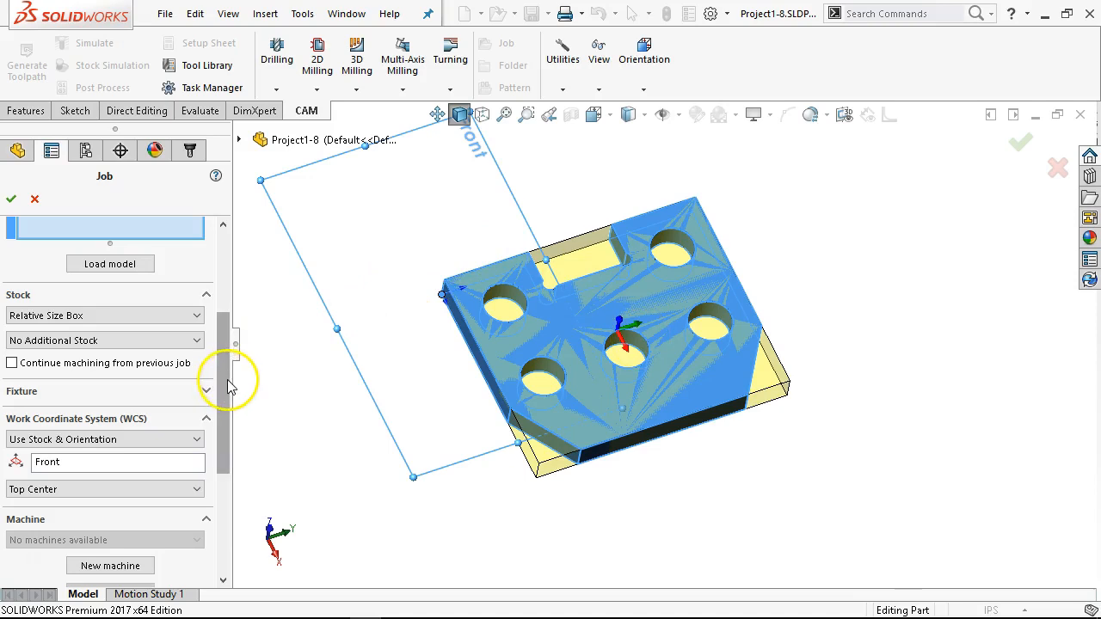
scroll(228, 396, "down", 2)
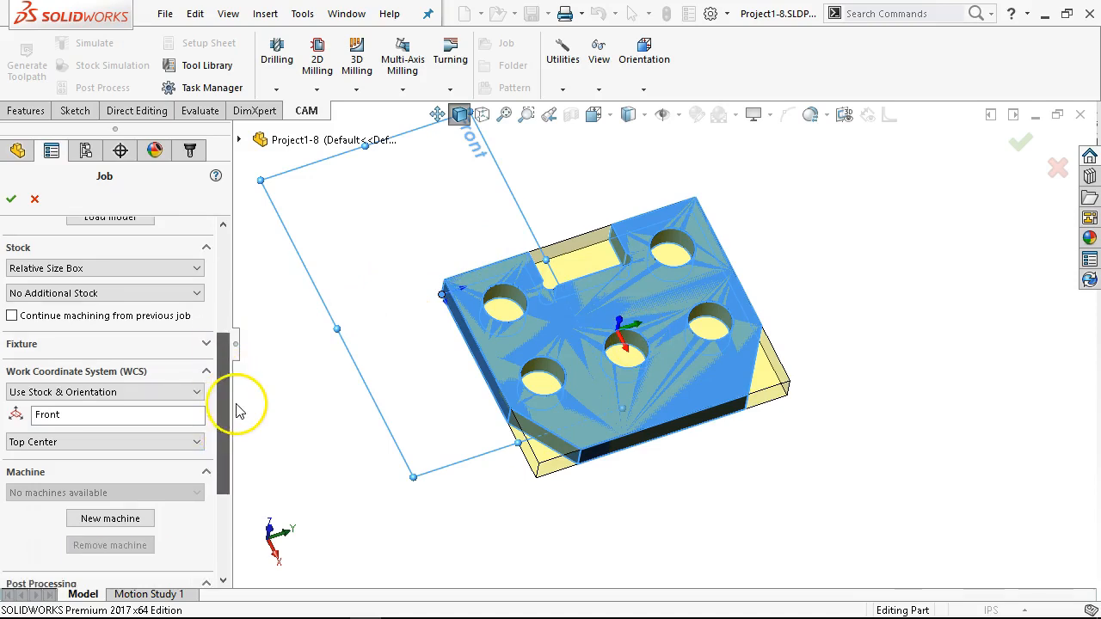
left_click(115, 395)
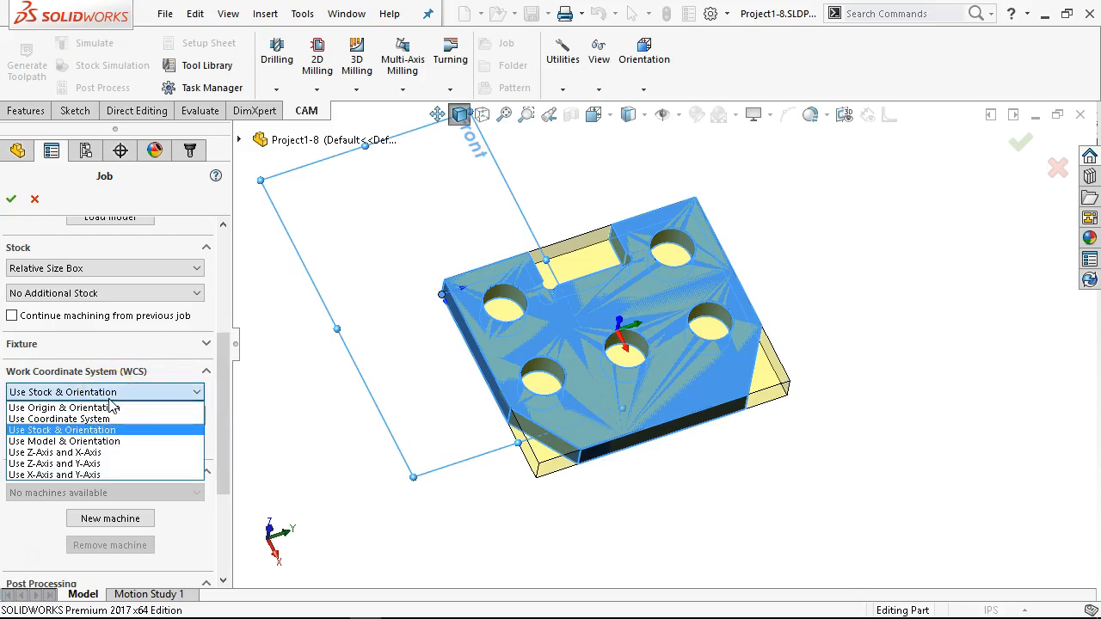
left_click(86, 442)
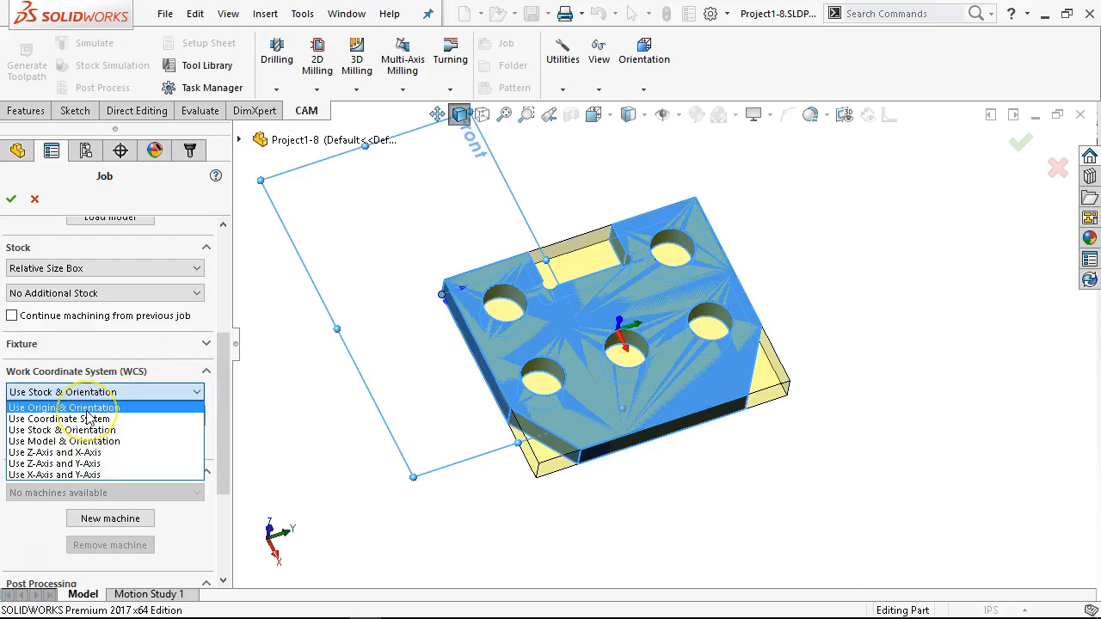
left_click(86, 410)
left_click(89, 394)
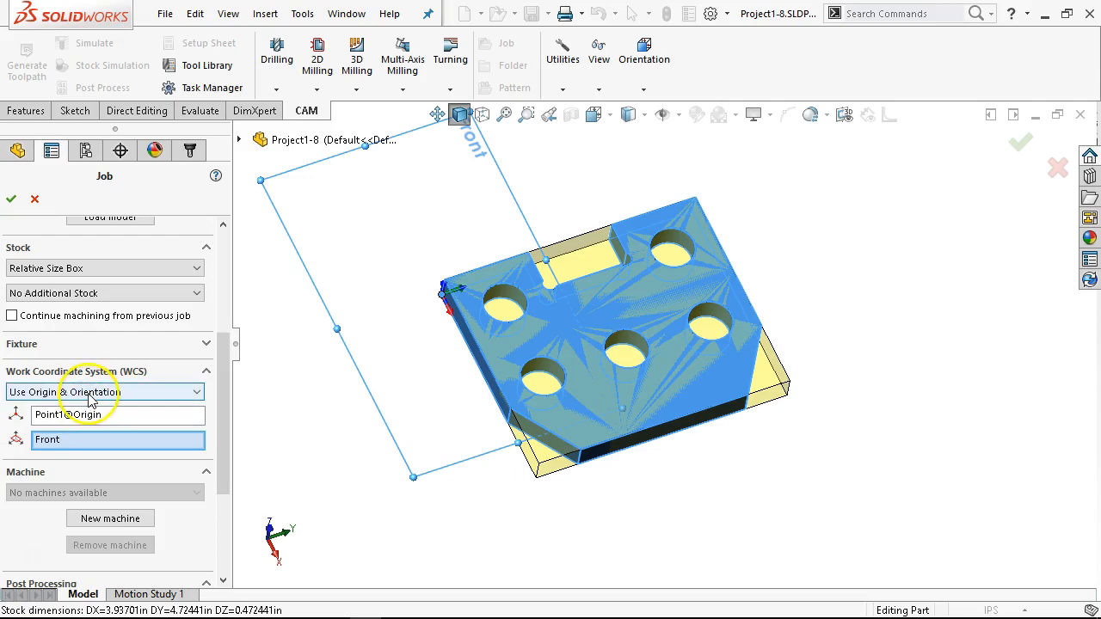
left_click(89, 396)
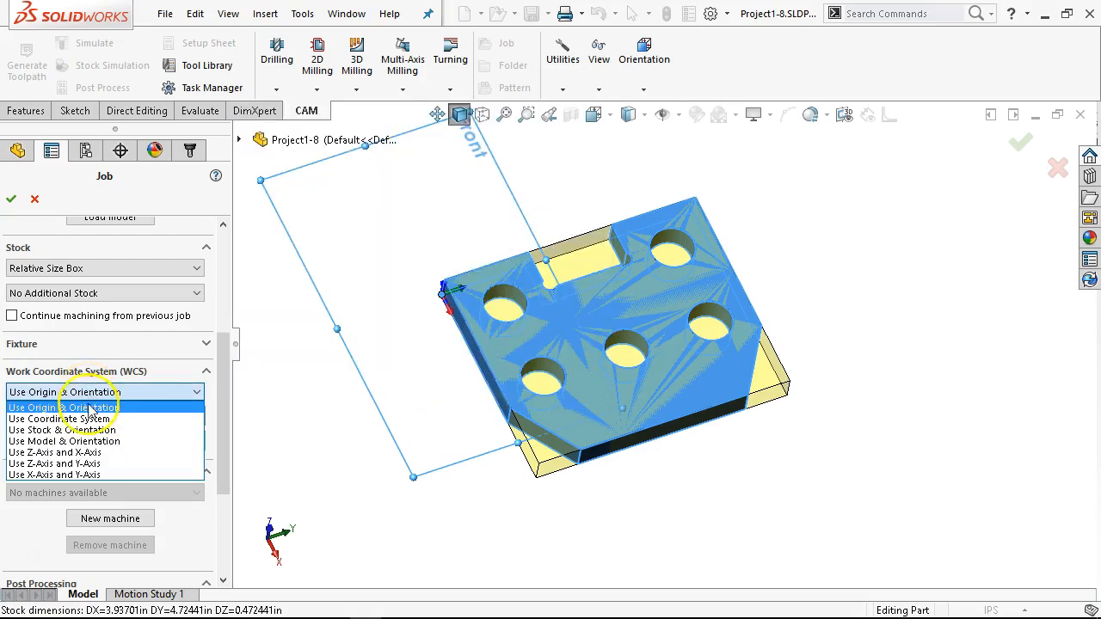
left_click(89, 418)
Step: Define the job's work coordinate system with Use Z-Axis and X-Axis, and set the plate's upper face as the Z-axis reference
left_click(89, 395)
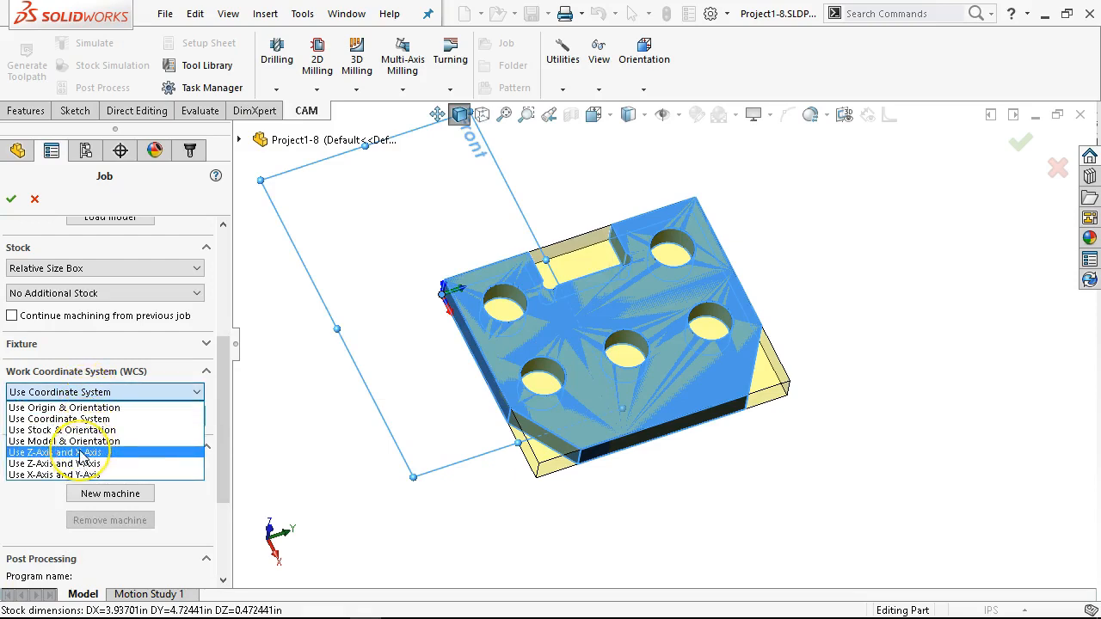
left_click(80, 454)
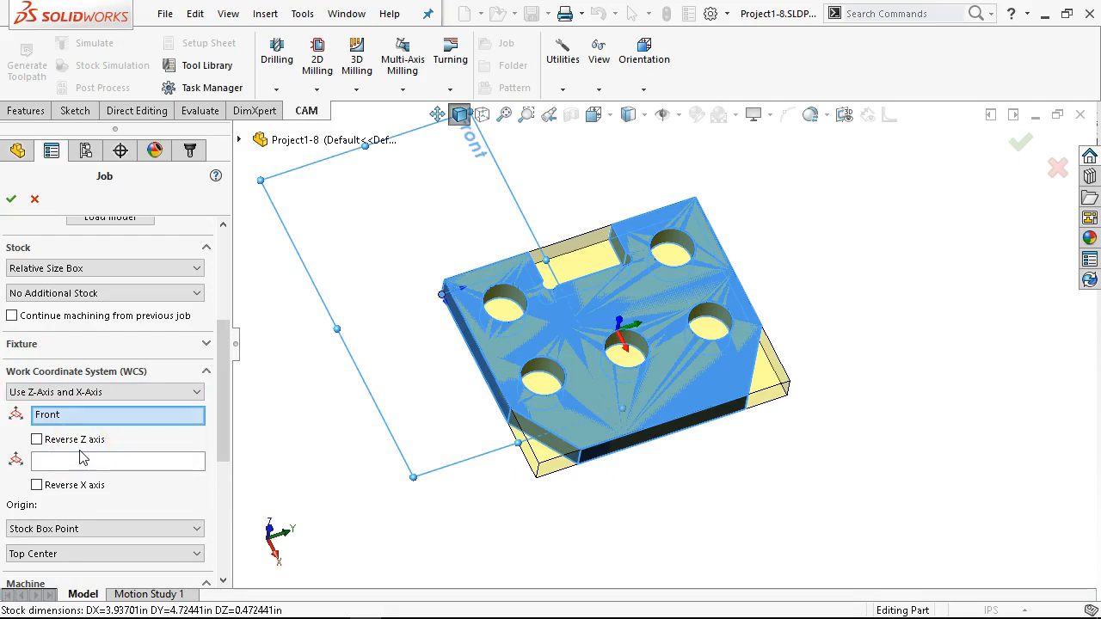
left_click(90, 394)
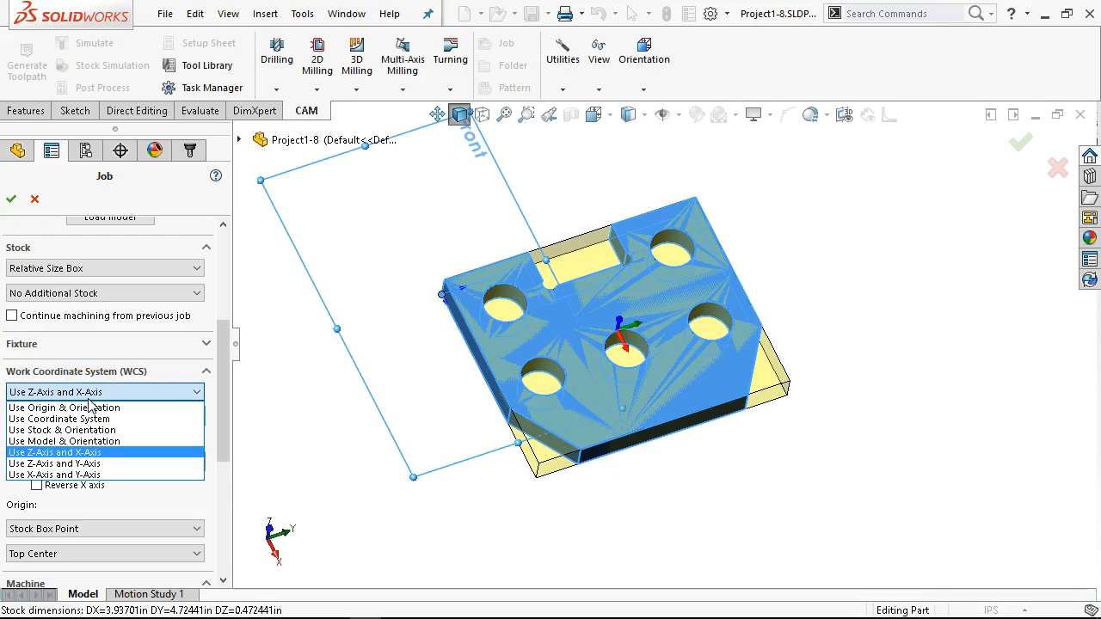
left_click(93, 396)
left_click(99, 416)
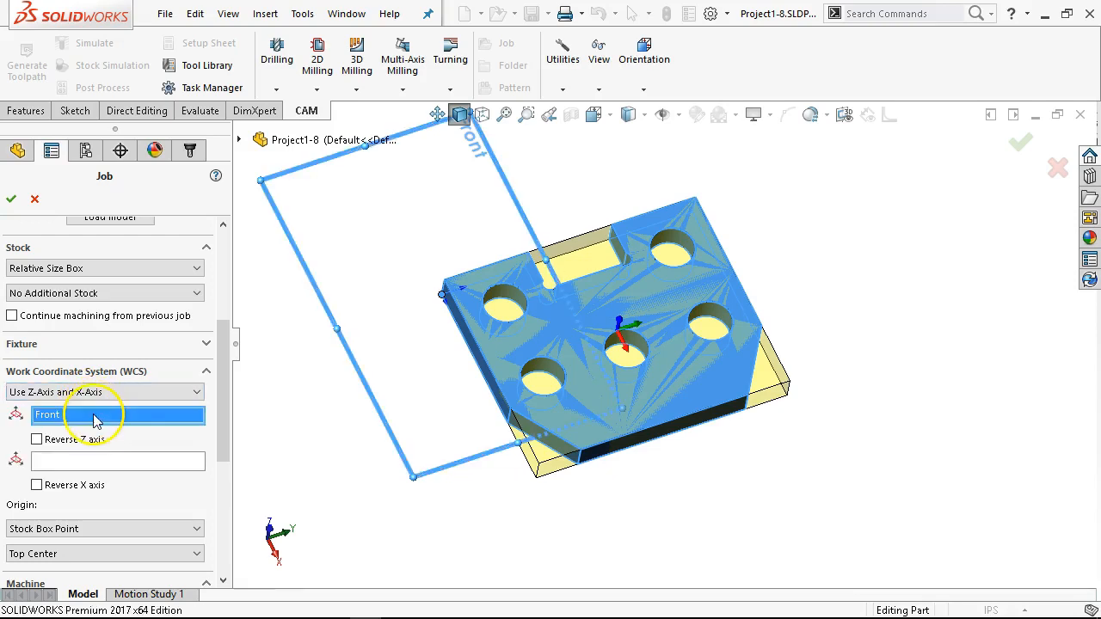
left_click(549, 328)
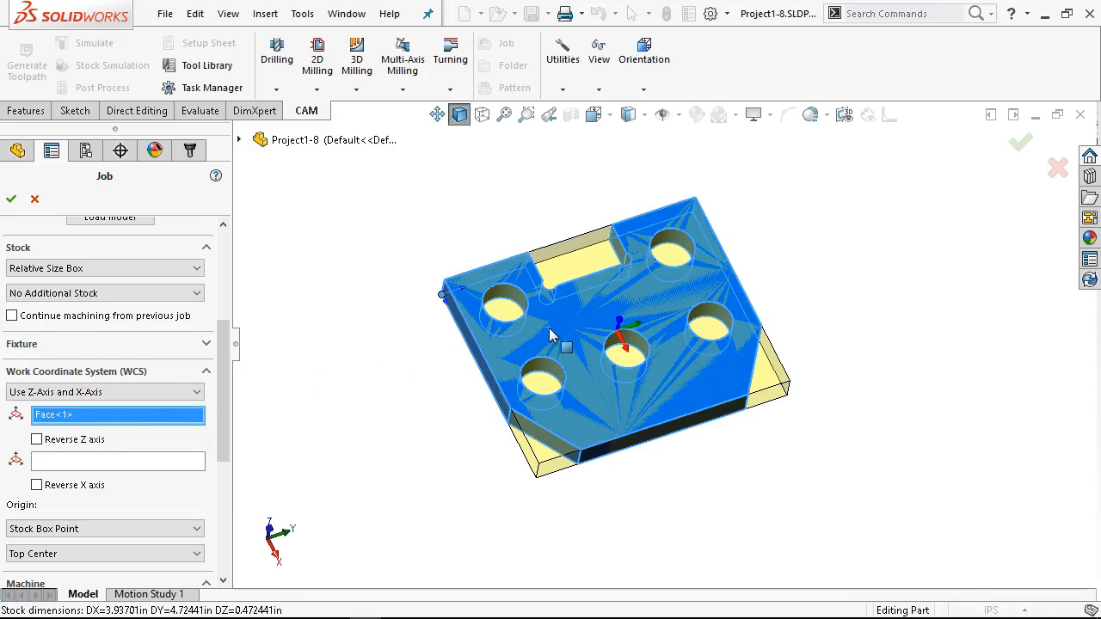
middle_click_drag(620, 287, 628, 257)
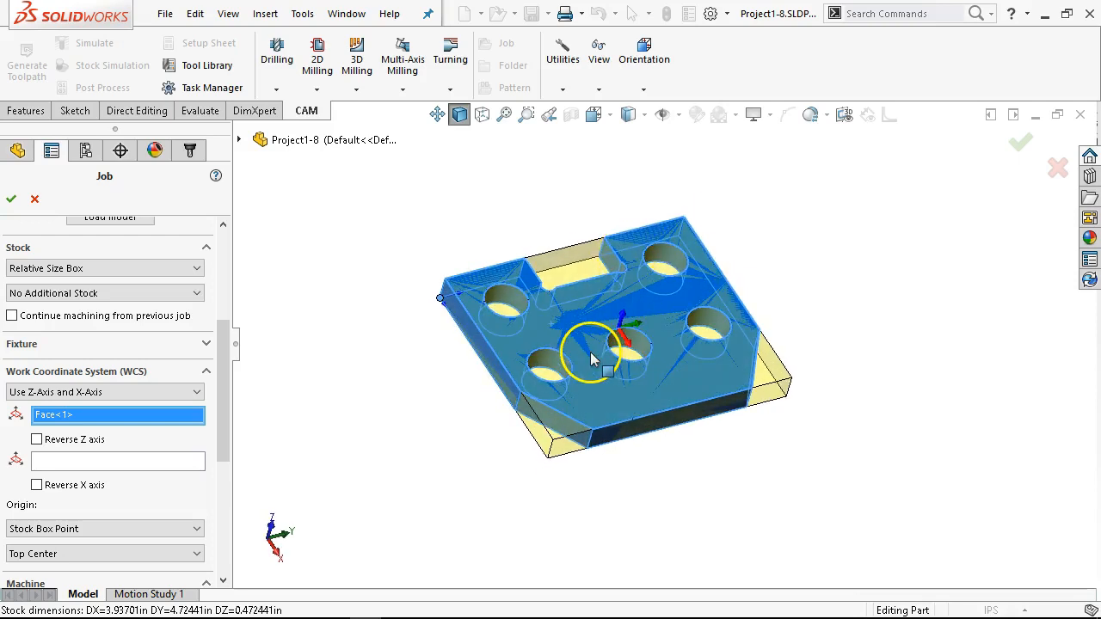
scroll(602, 344, "down", 2)
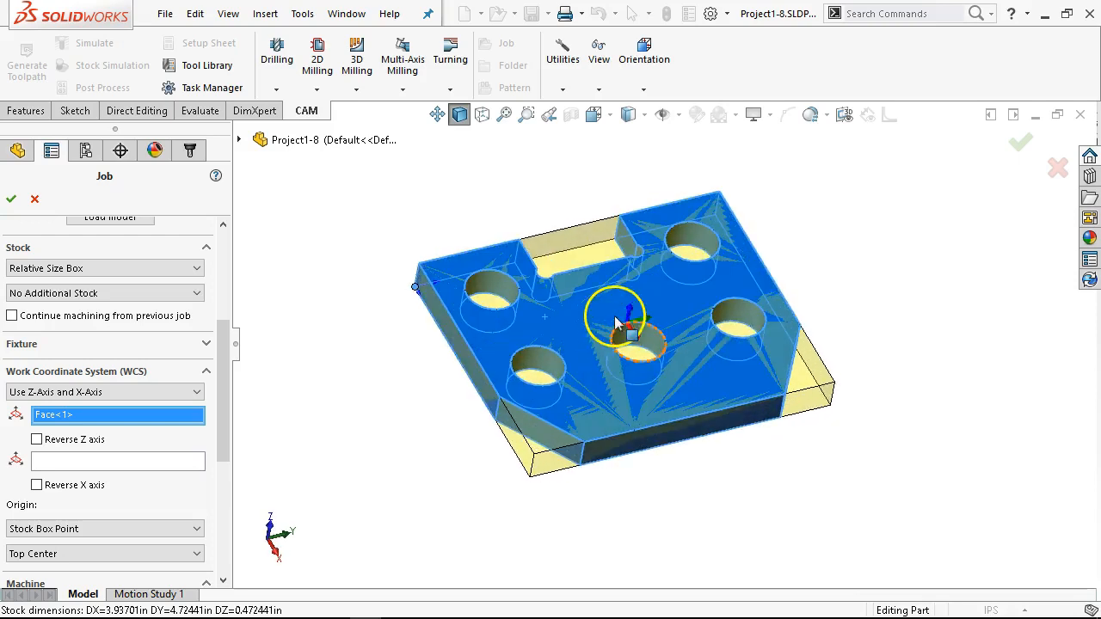
Step: Use the upper-face edge beside the notch as the work coordinate system's X-axis reference, and reverse the X axis
scroll(616, 322, "down", 3)
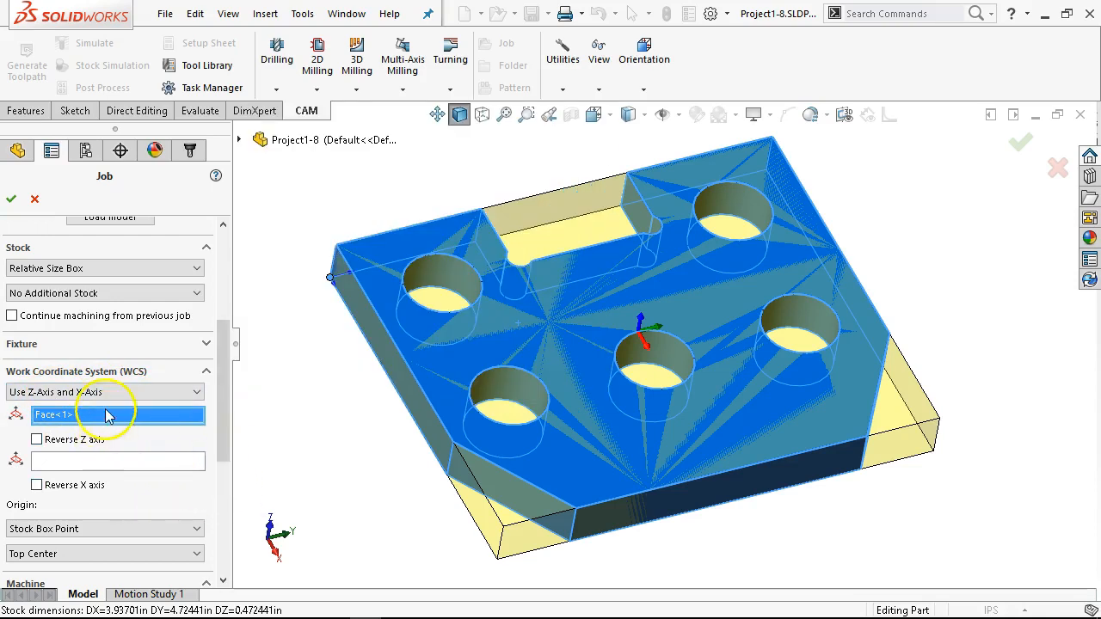
left_click(86, 463)
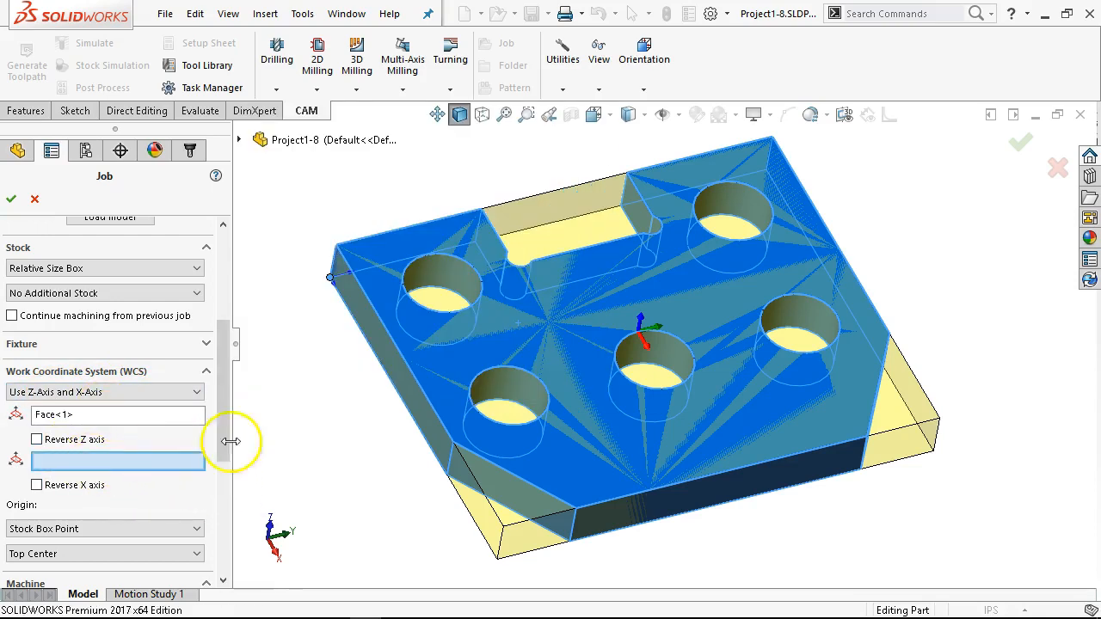
left_click(402, 235)
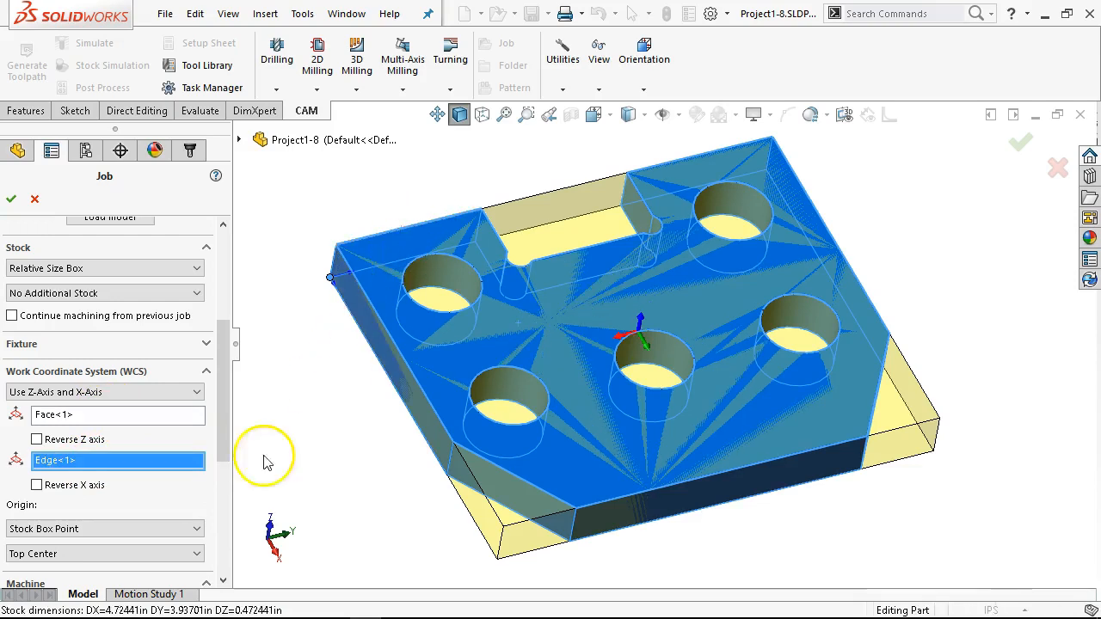
left_click(37, 485)
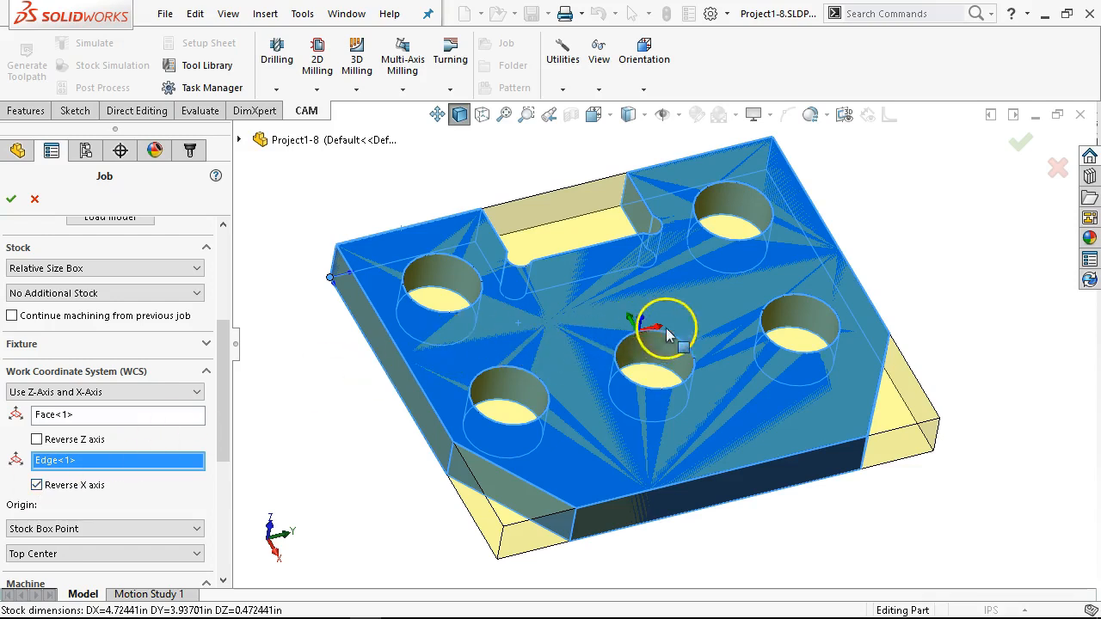
Step: Set the work coordinate system origin to Selected Point at the plate's upper-face corner vertex above the model origin
left_click_drag(229, 401, 226, 463)
left_click(86, 372)
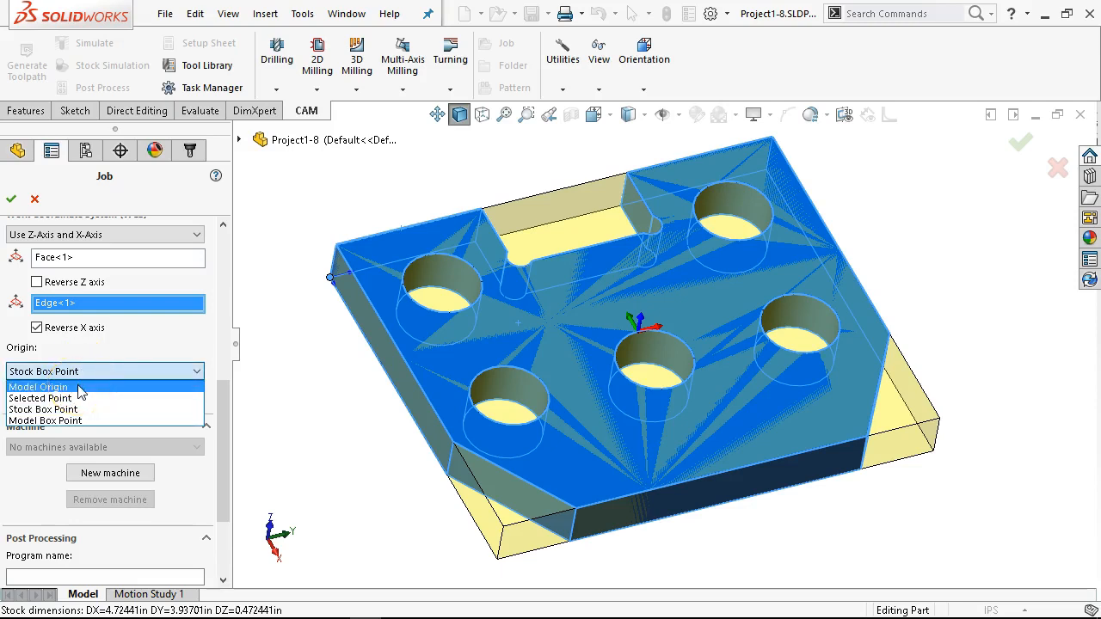
left_click(81, 399)
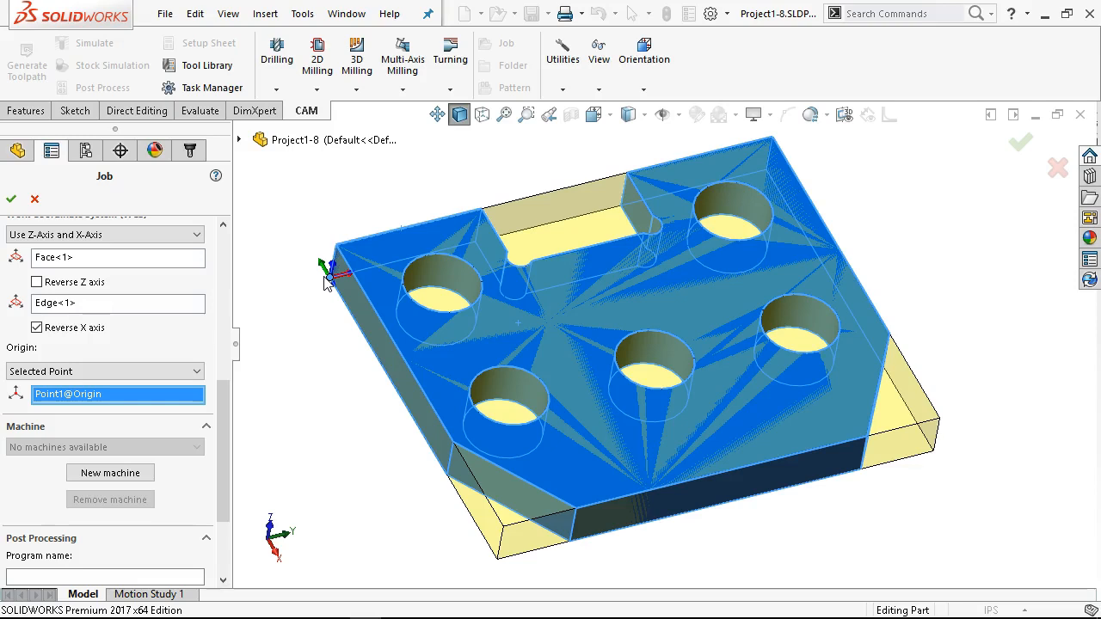
left_click(337, 245)
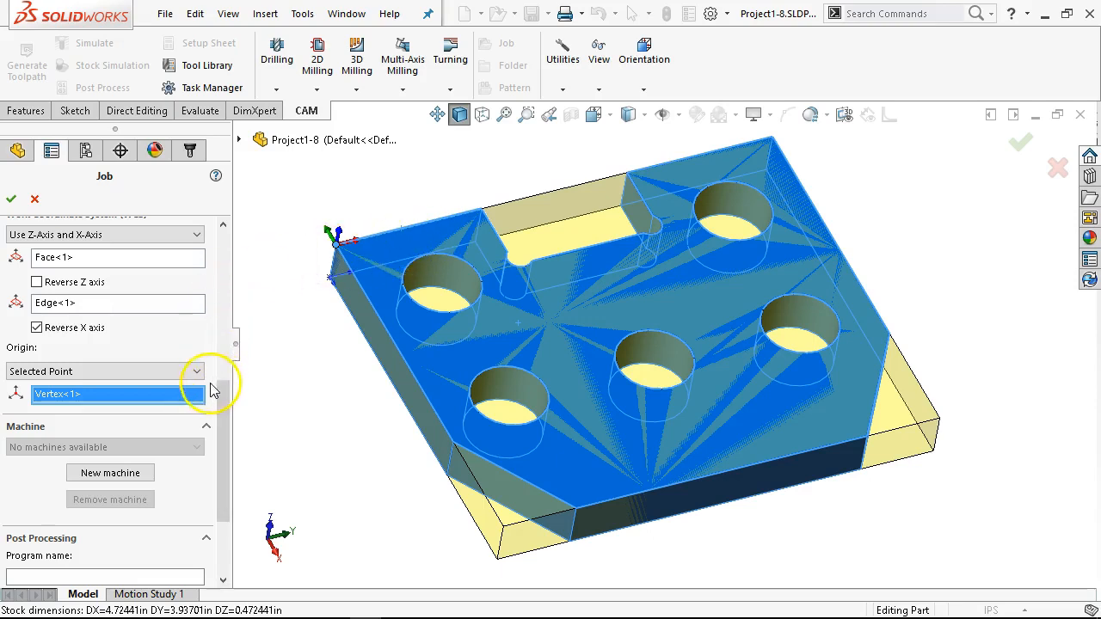
mouse_move(220, 415)
left_mouse_down()
mouse_move(219, 353)
mouse_move(217, 405)
left_mouse_up()
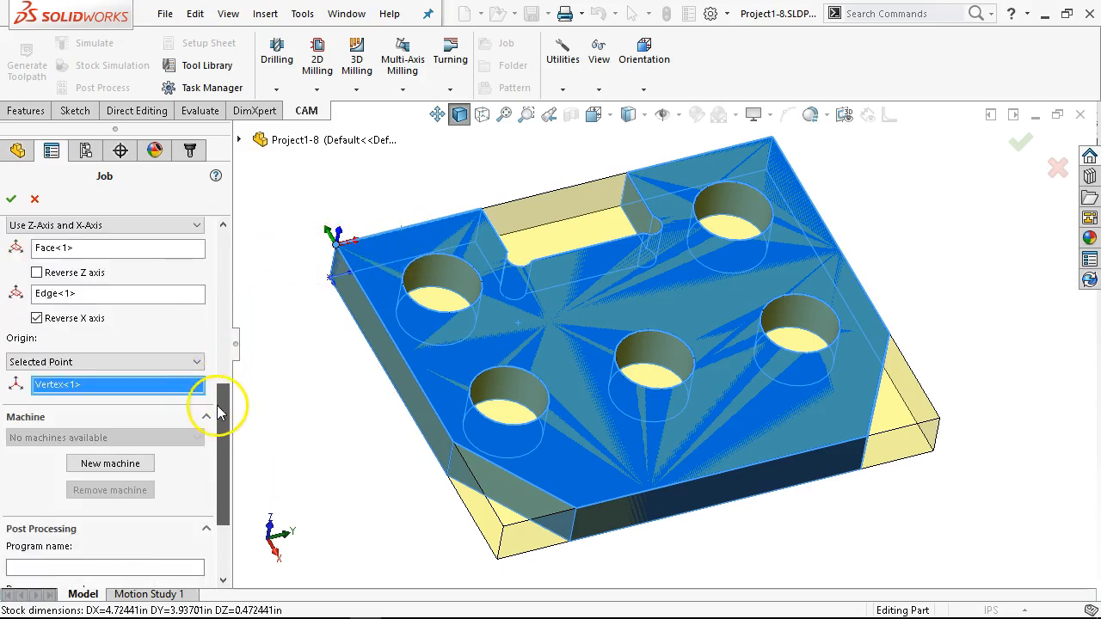
right_click(110, 383)
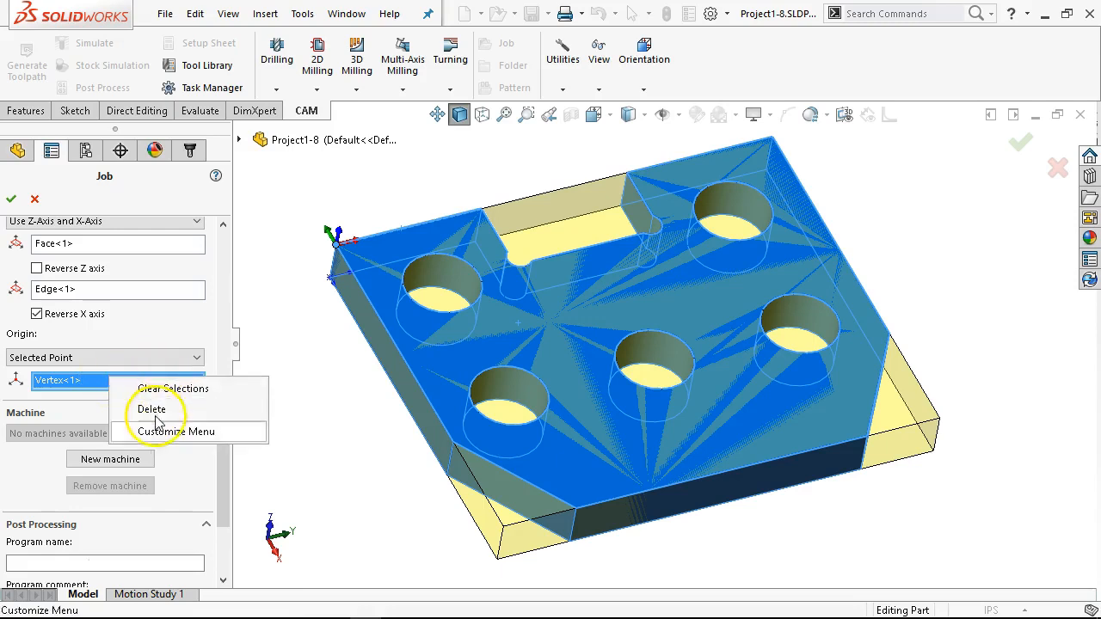
Step: Set the job's program name to 1 and its program comment to P1-8 S1, and accept the job
left_click_drag(221, 505, 221, 559)
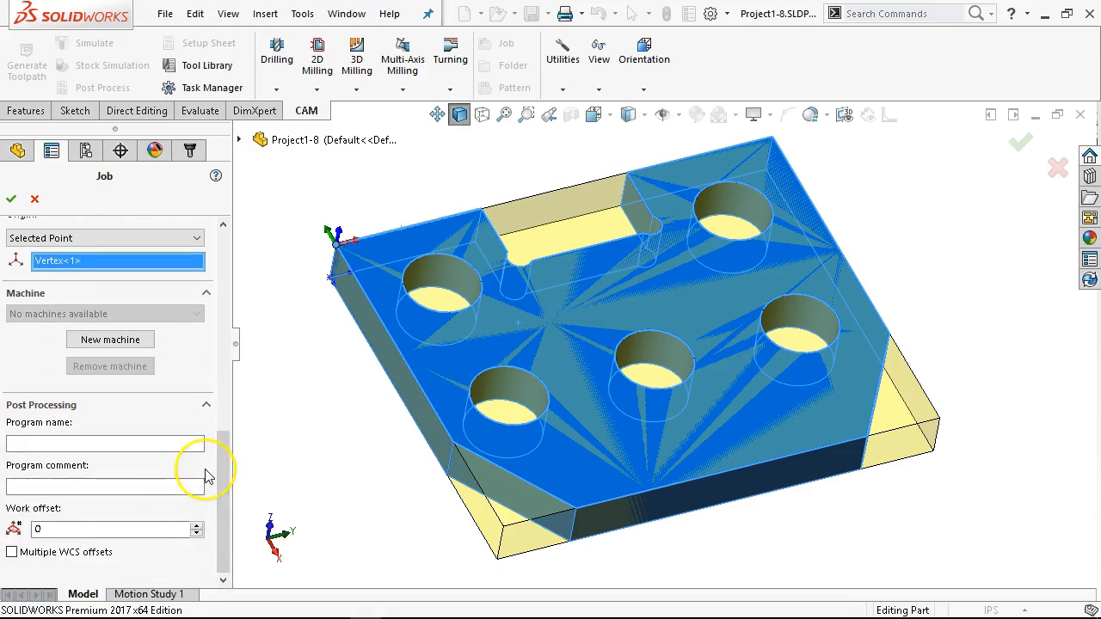
left_click(143, 440)
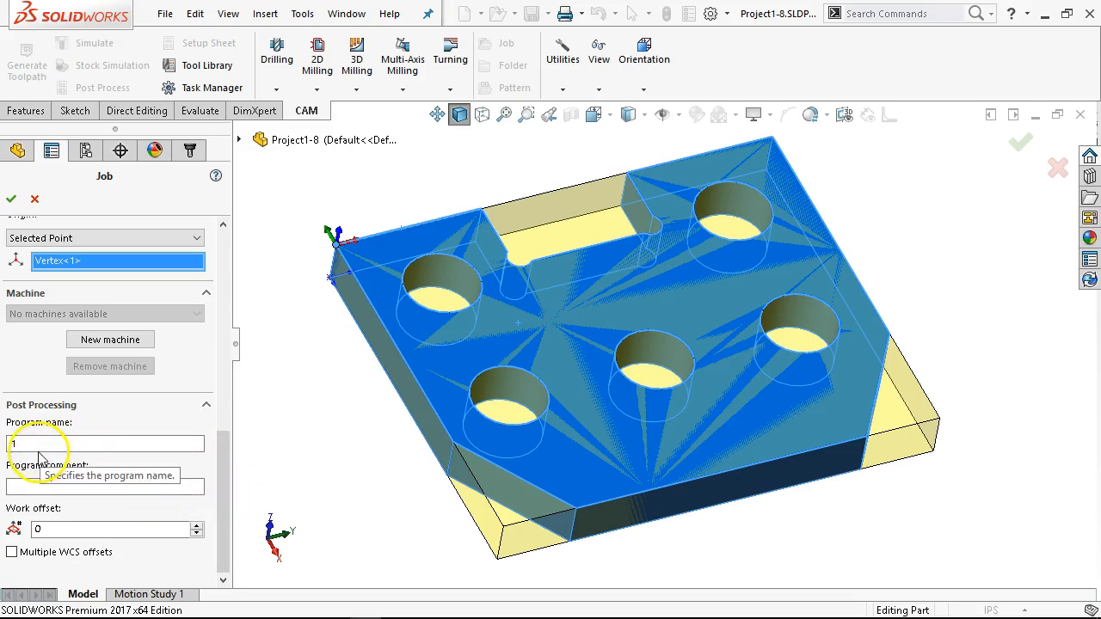
left_click(51, 487)
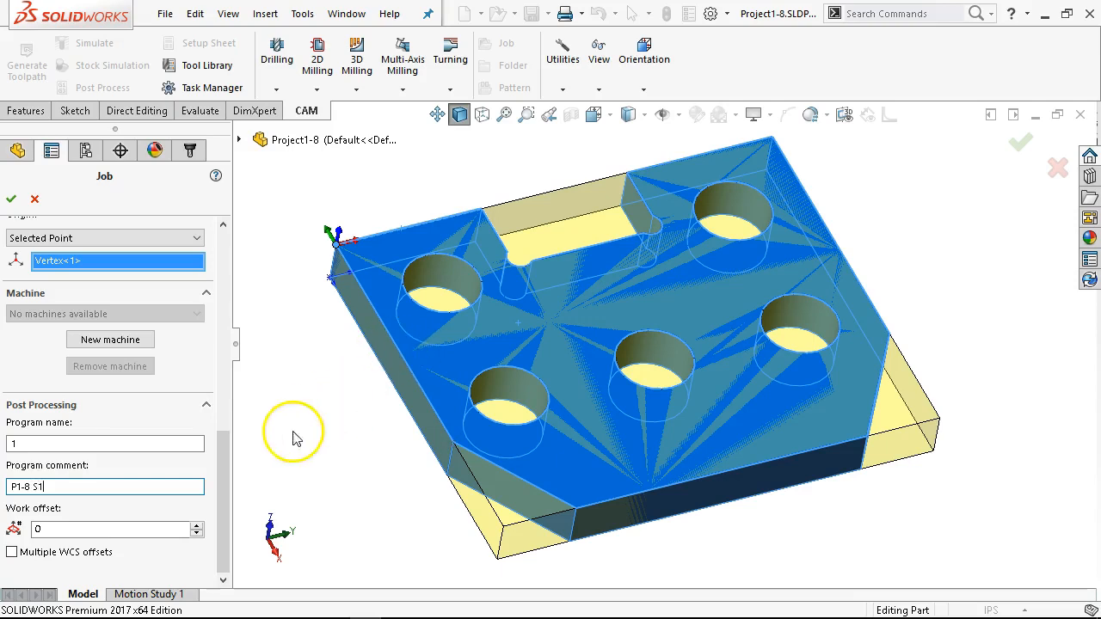
left_click(228, 521)
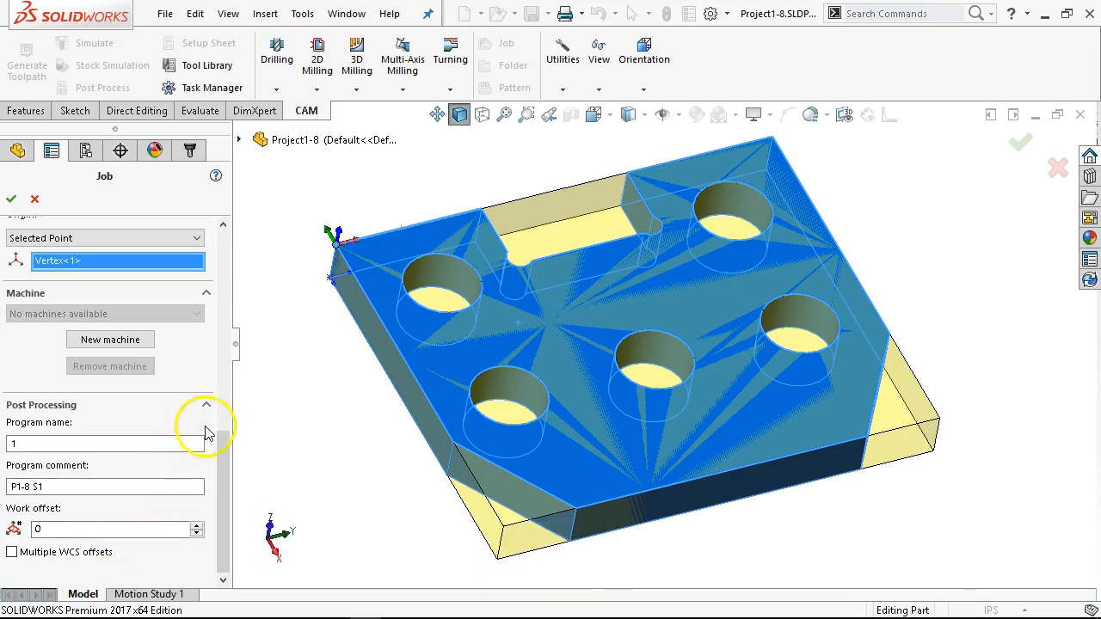
left_click(11, 199)
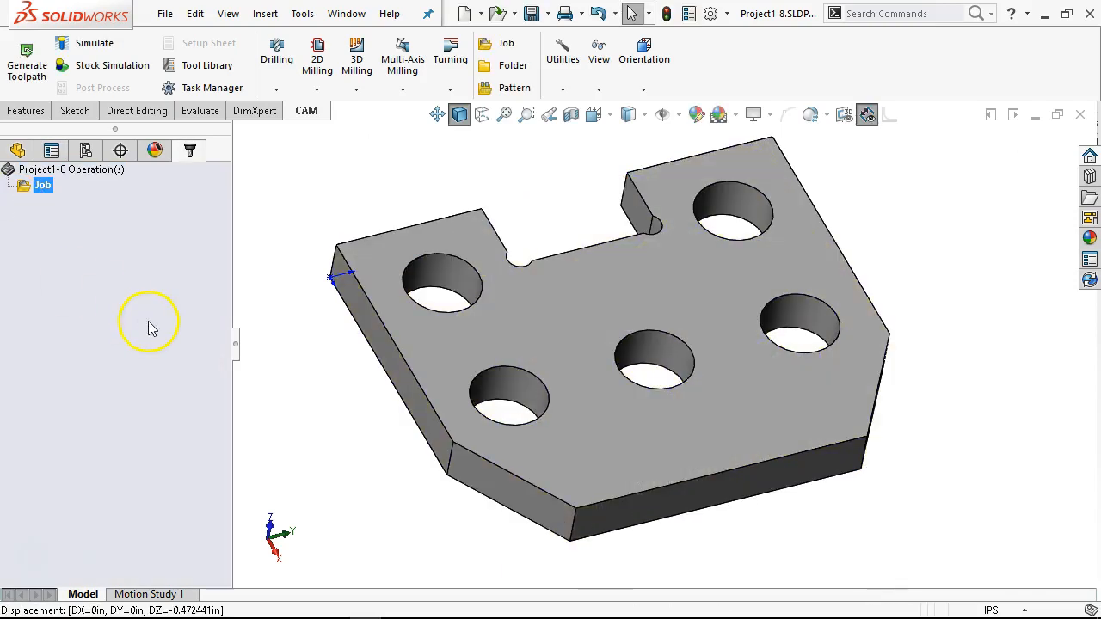
right_click(67, 207)
left_click(31, 222)
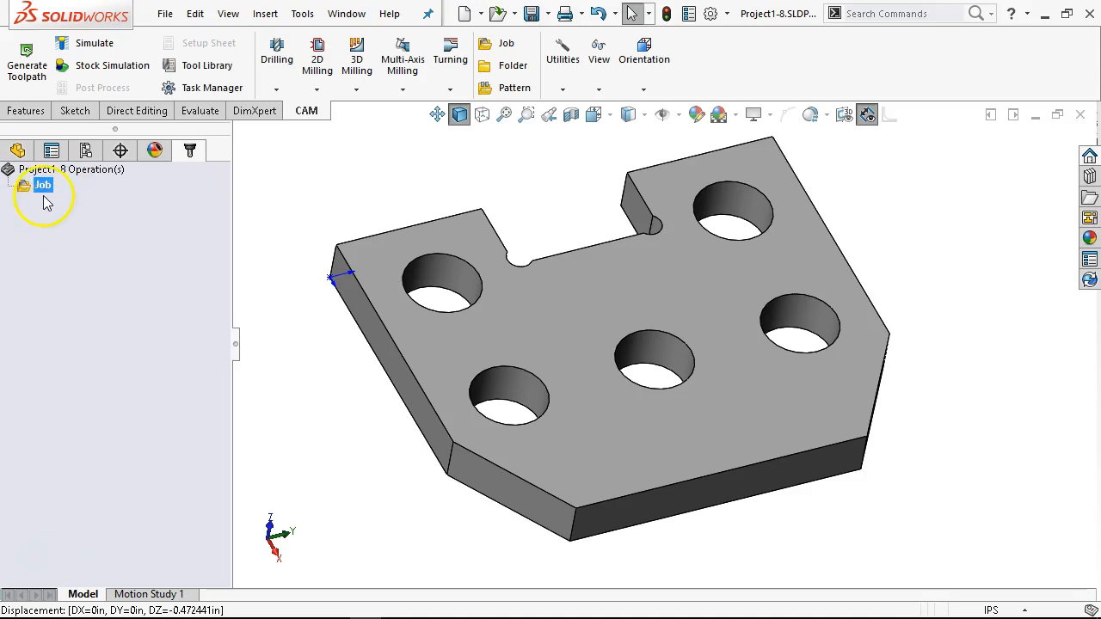
right_click(43, 187)
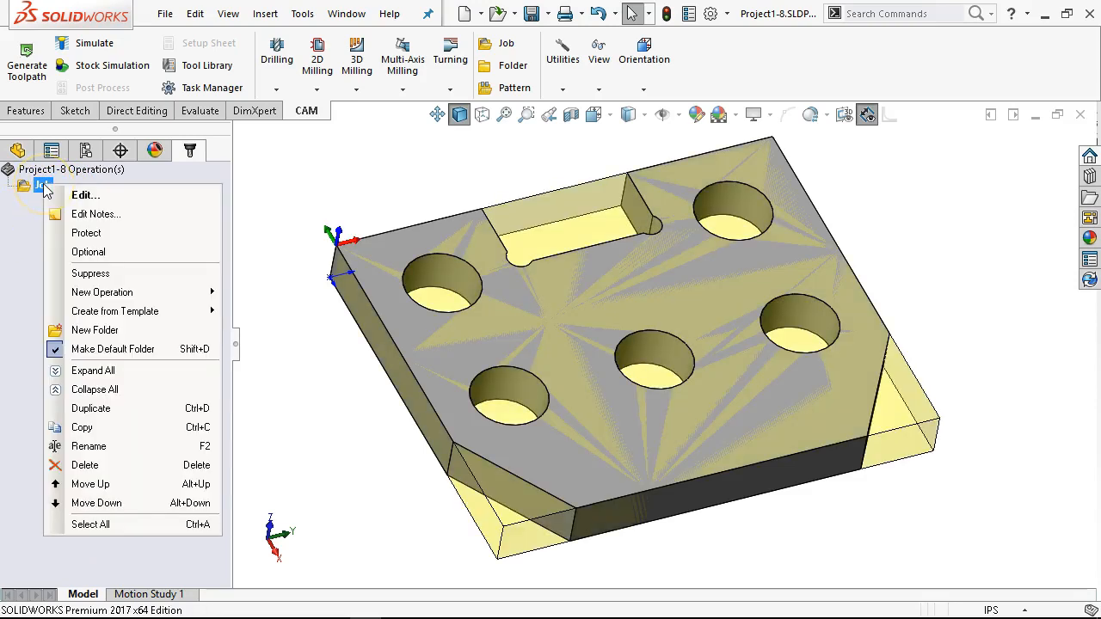
left_click(16, 258)
right_click(43, 207)
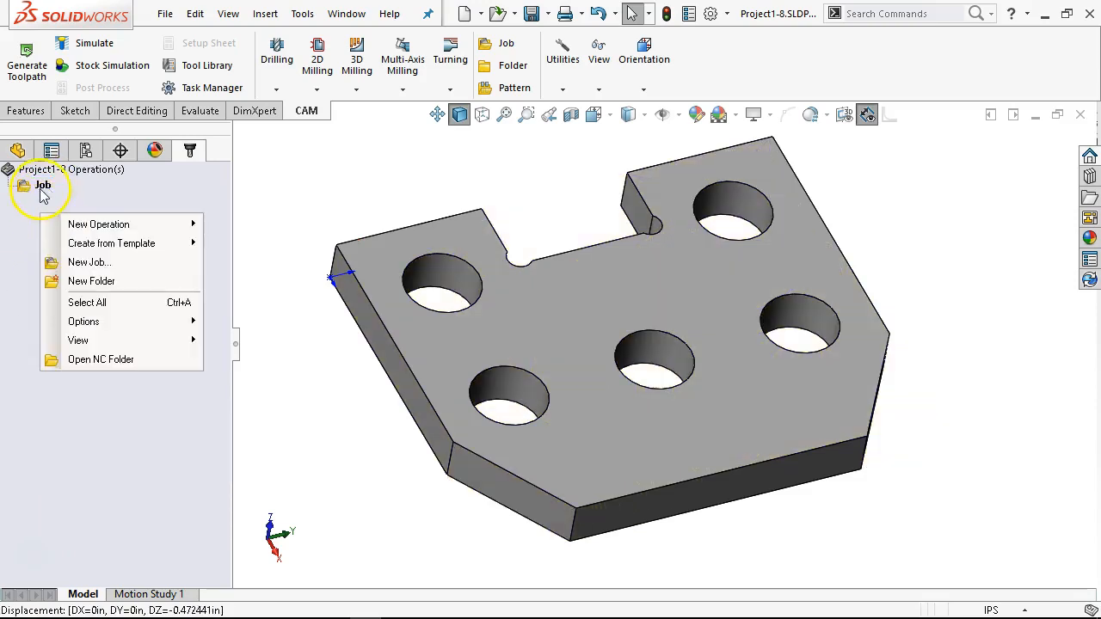
right_click(43, 188)
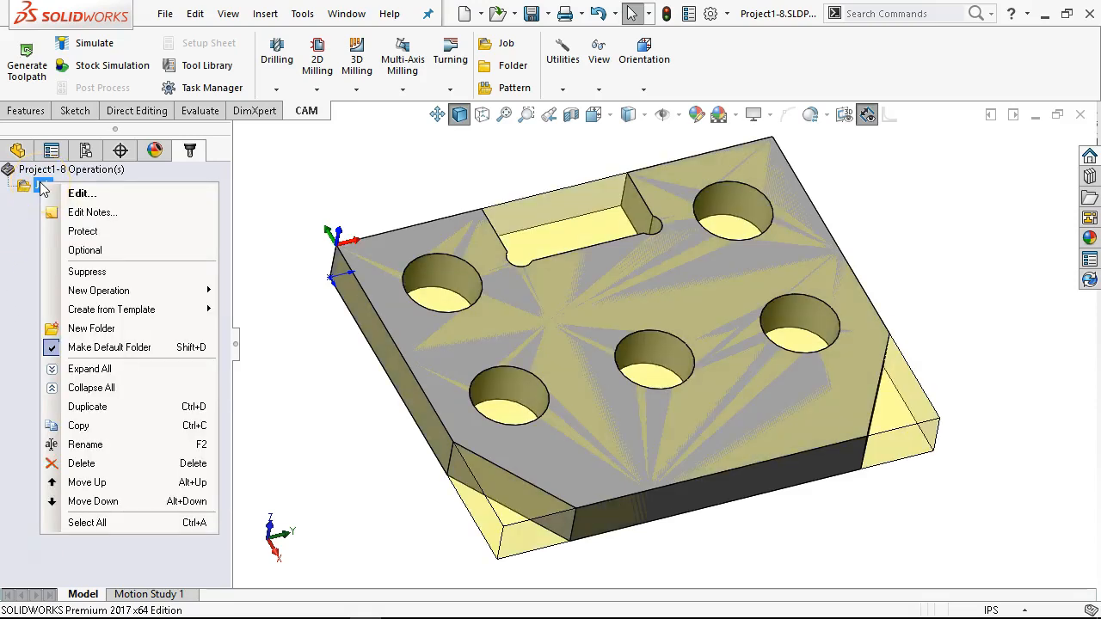
left_click(25, 266)
Step: Create a new 2D milling Face operation in the Project1-8 operations
right_click(71, 237)
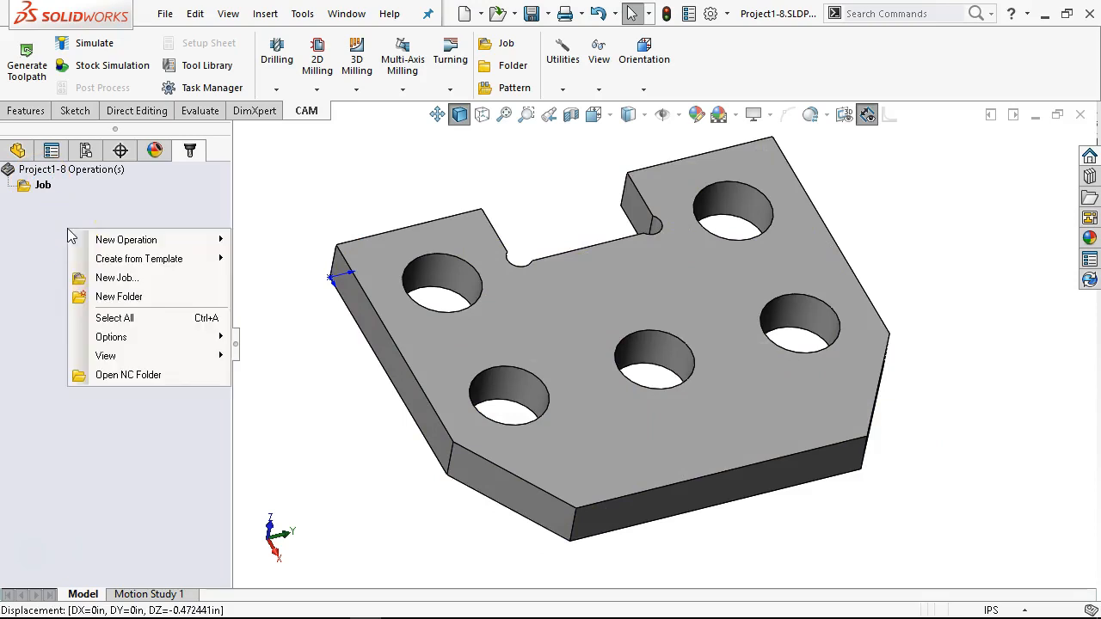
left_click(136, 240)
mouse_move(269, 245)
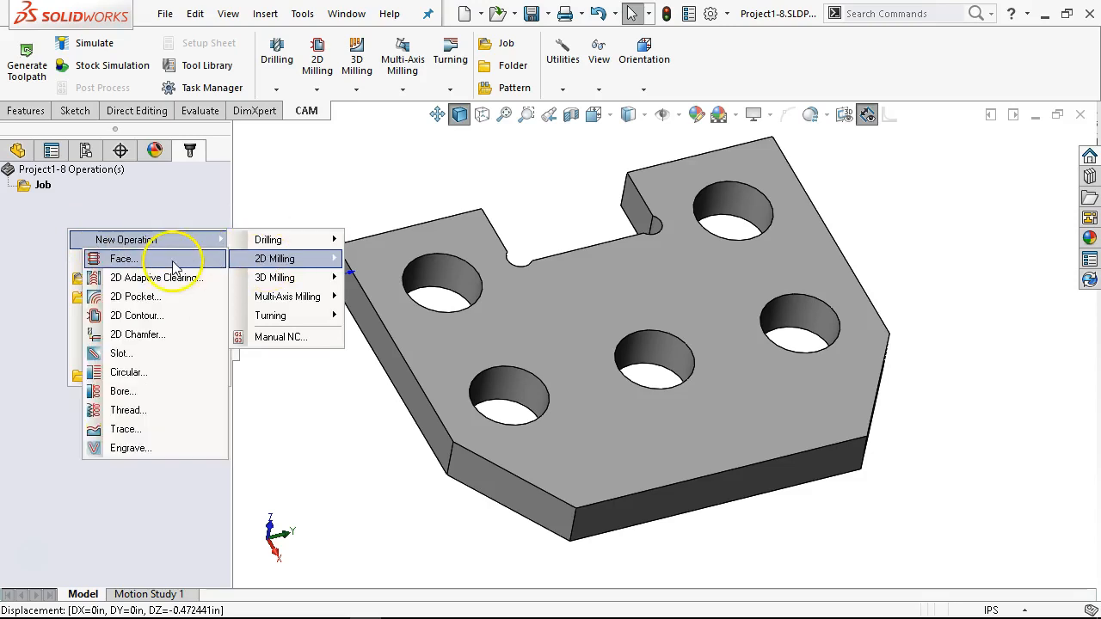
left_click(172, 260)
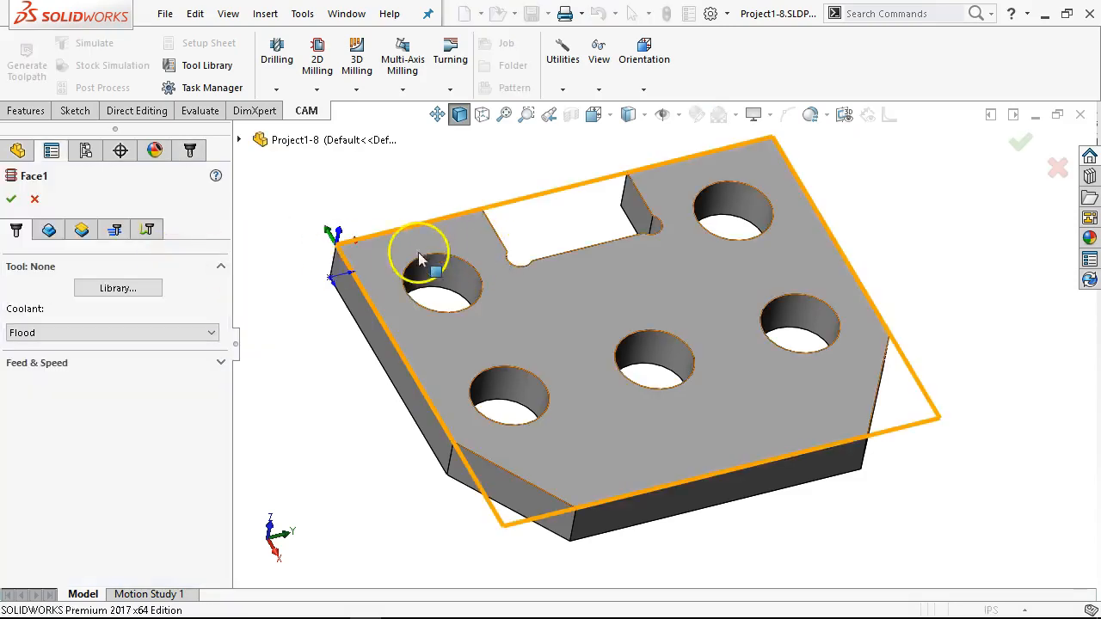
left_click(118, 289)
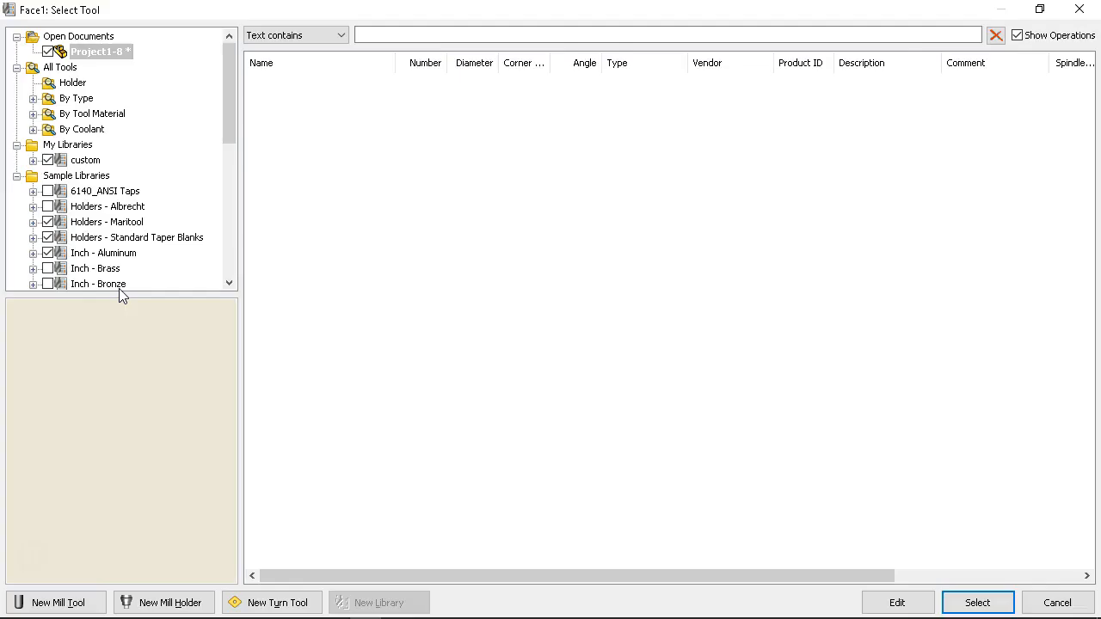
left_click(33, 98)
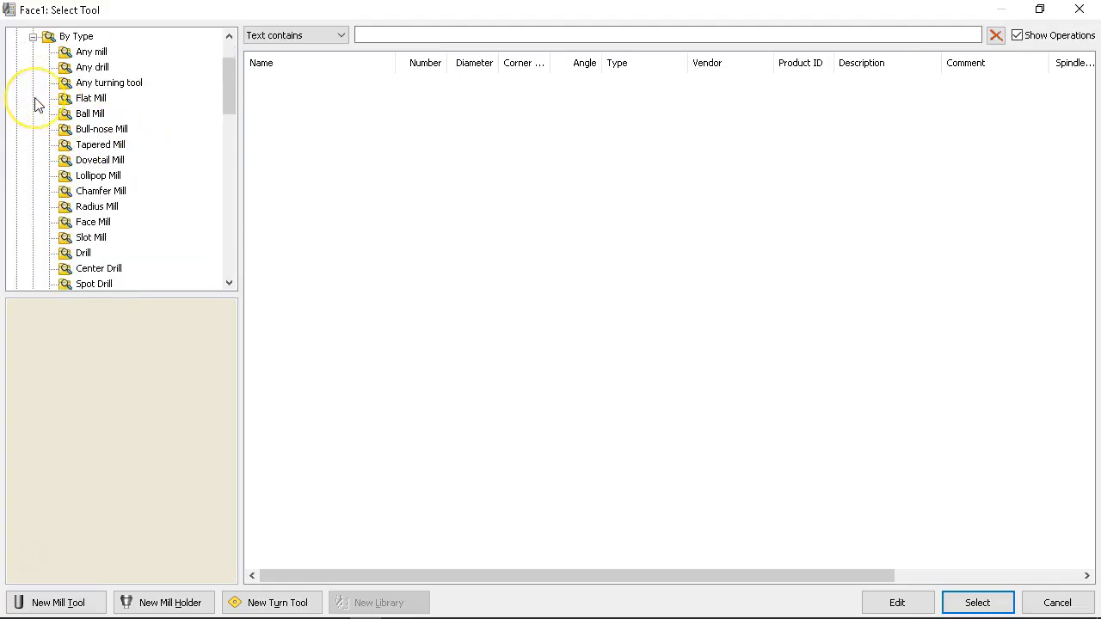
left_click(94, 222)
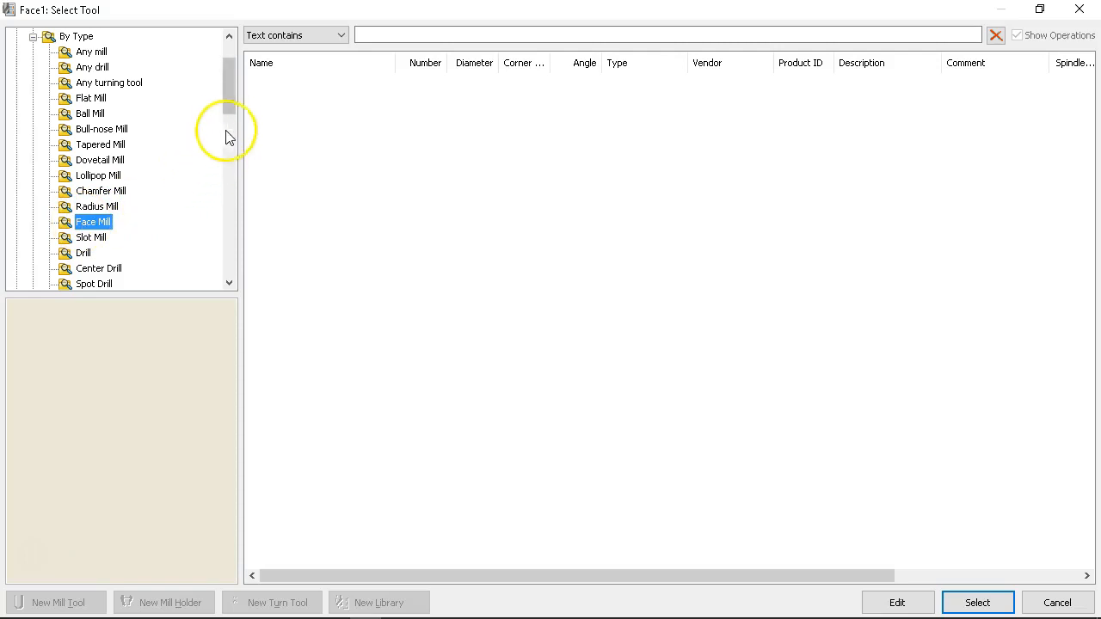
mouse_move(232, 98)
left_mouse_down()
mouse_move(233, 152)
mouse_move(233, 86)
left_mouse_up()
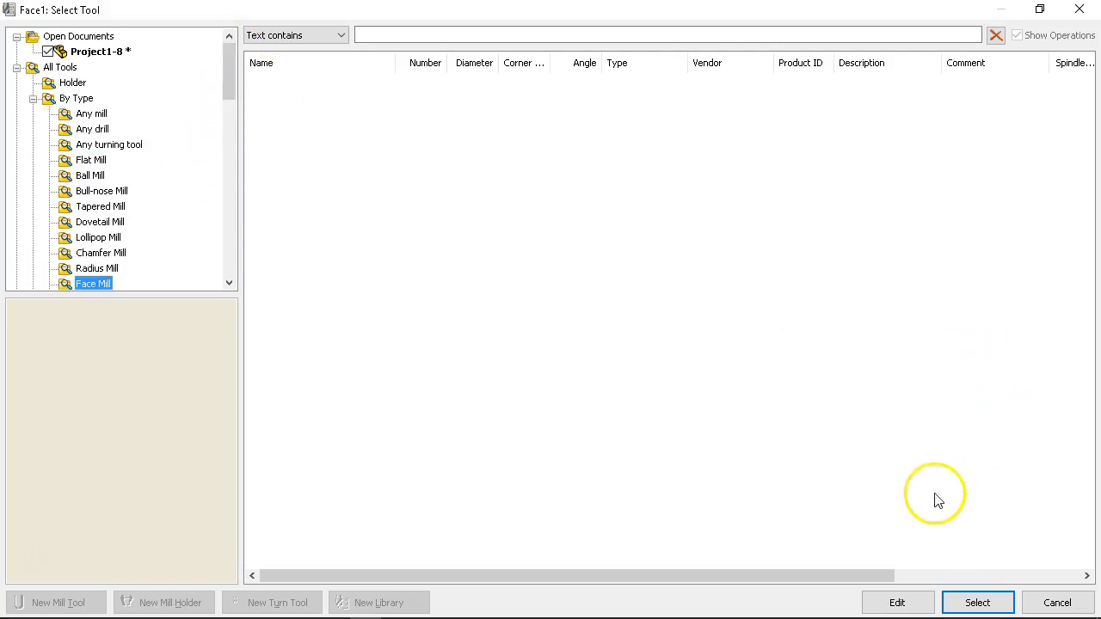
left_click(1056, 602)
Step: Assign the 1" Flat Endmill from the flat mill tools to the facing operation, and accept the operation
left_click(114, 288)
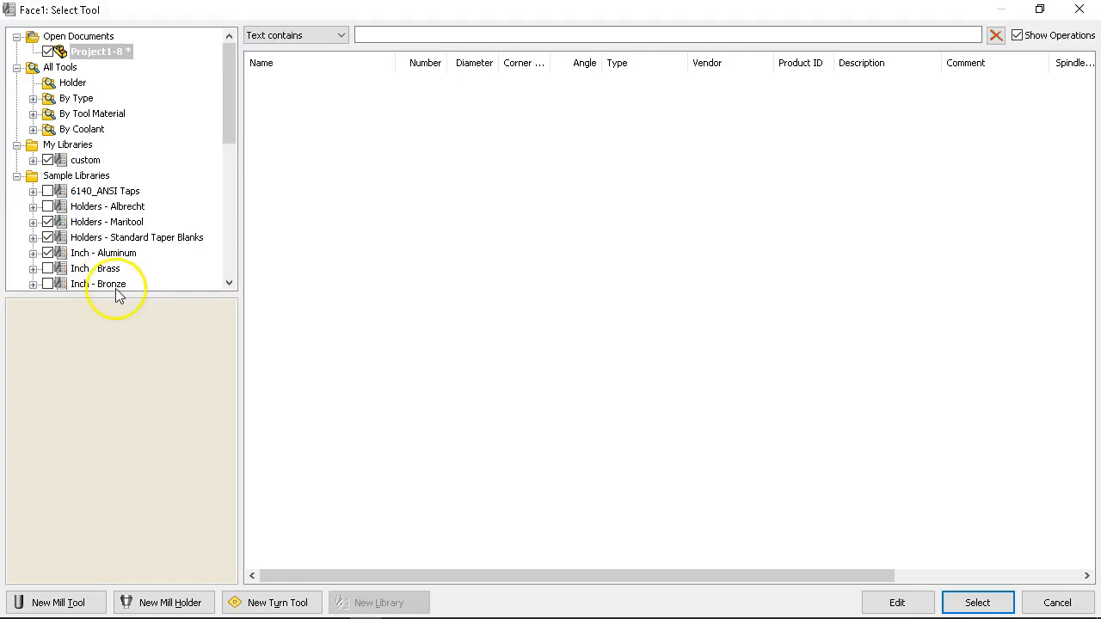
left_click(33, 98)
left_click(89, 98)
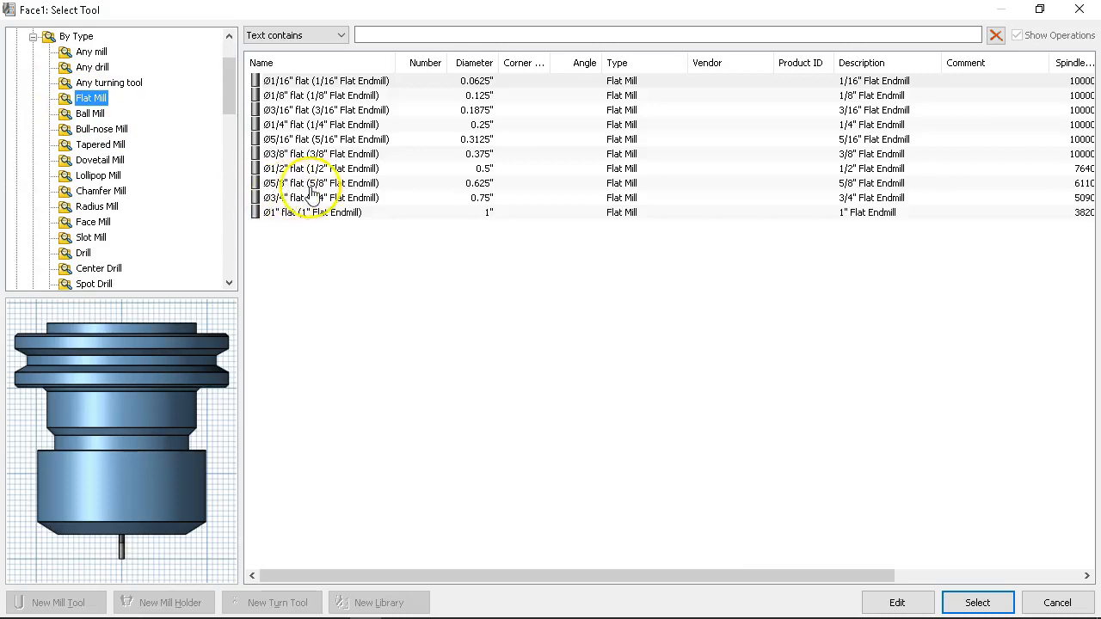
left_click(297, 213)
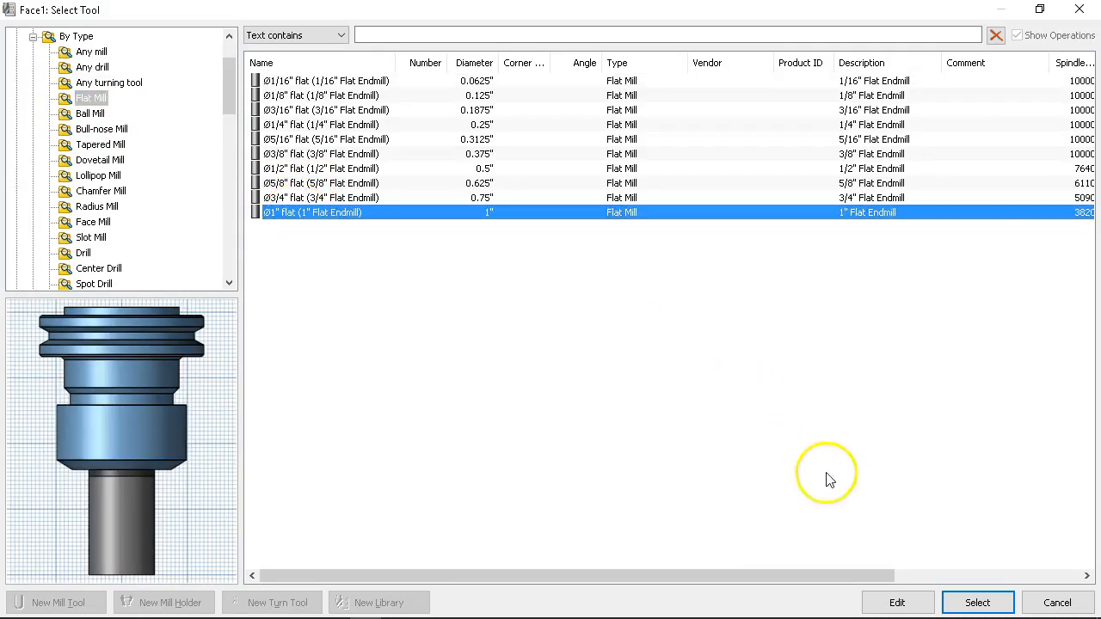
left_click(978, 603)
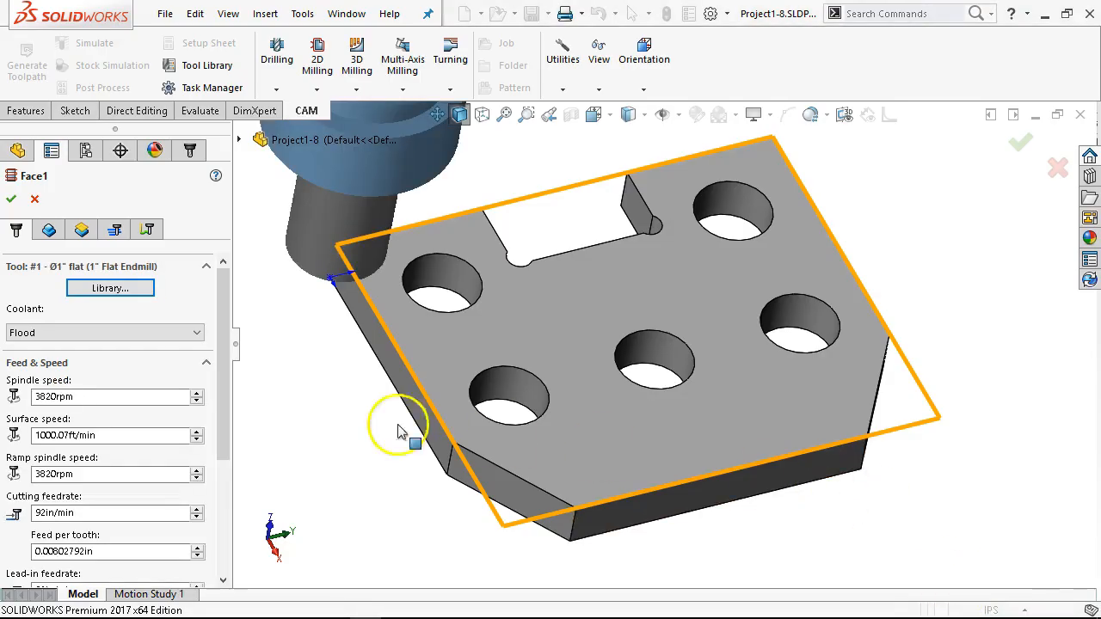
left_click(17, 215)
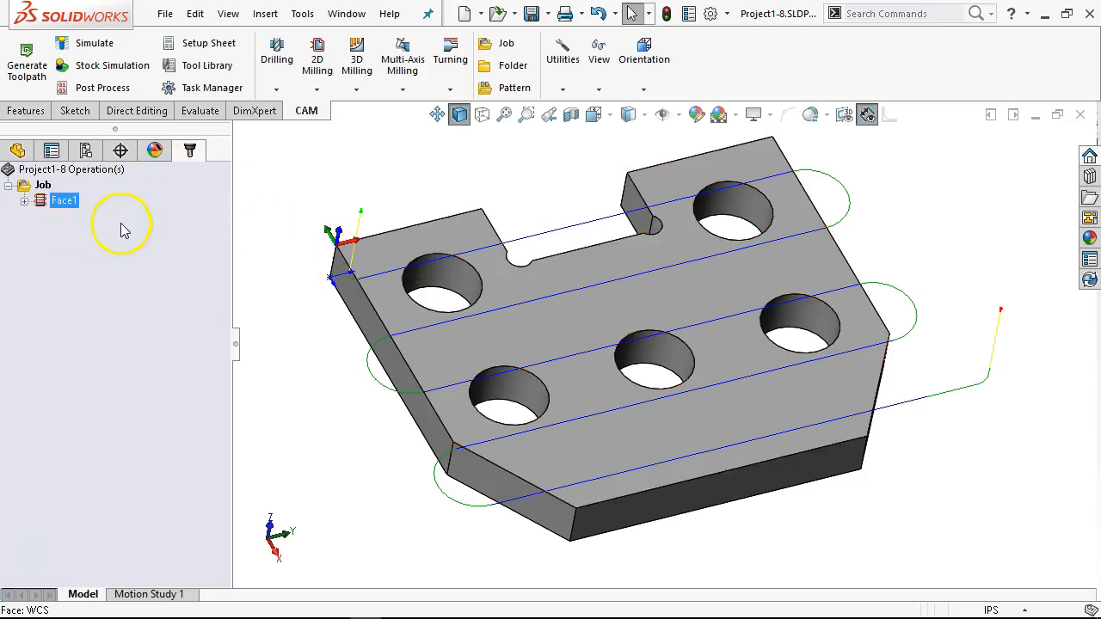
Step: Open the tool library and examine the custom library under My Libraries
left_click(197, 73)
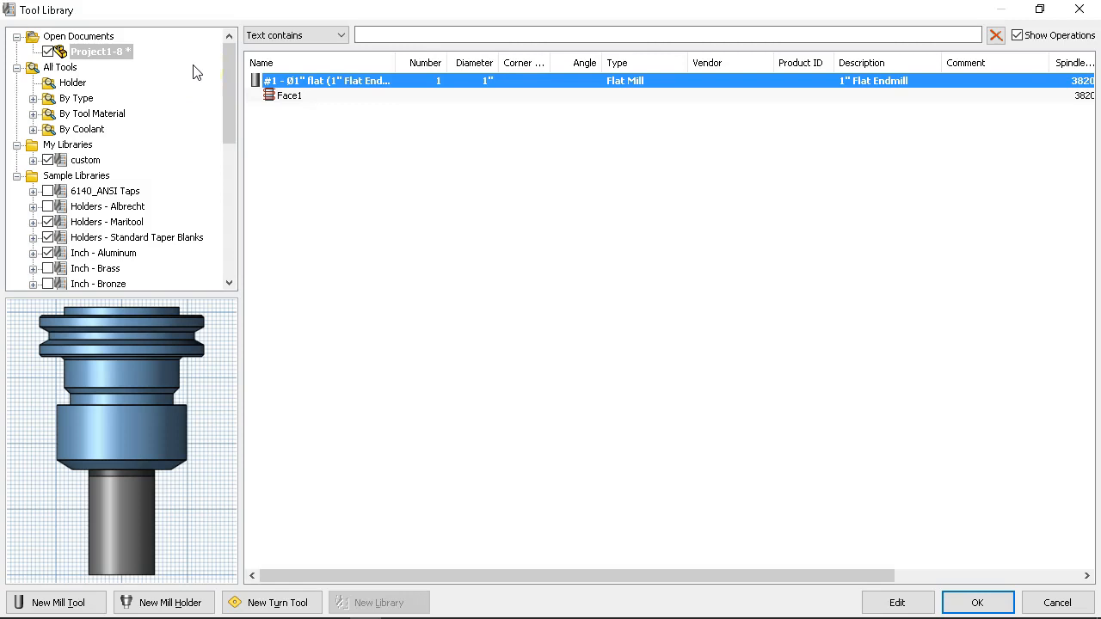
left_click(82, 161)
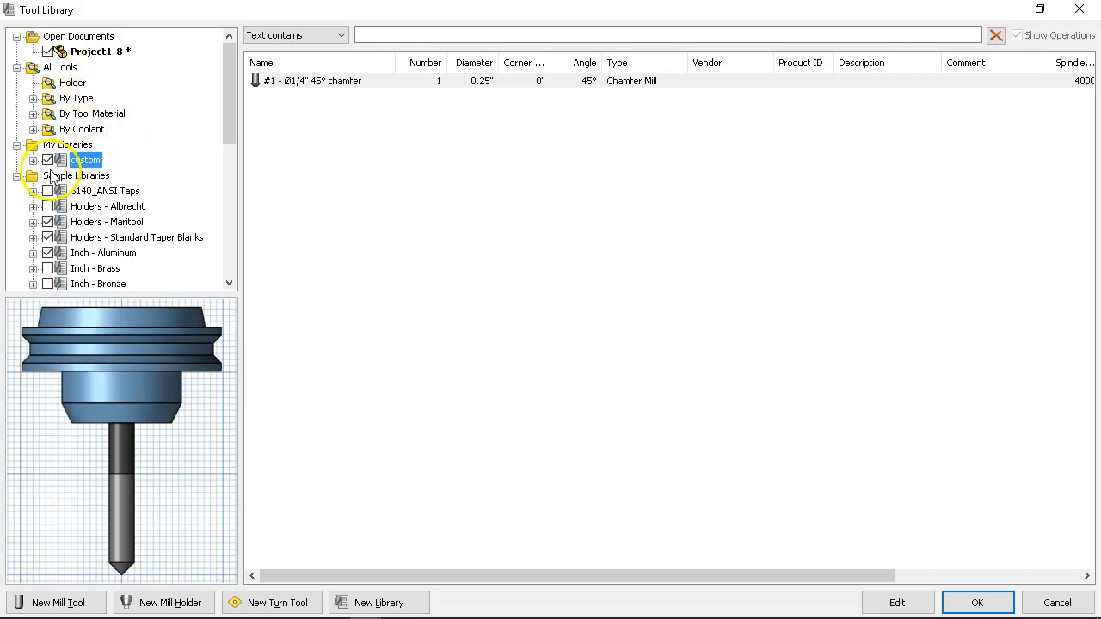
left_click(66, 146)
right_click(66, 150)
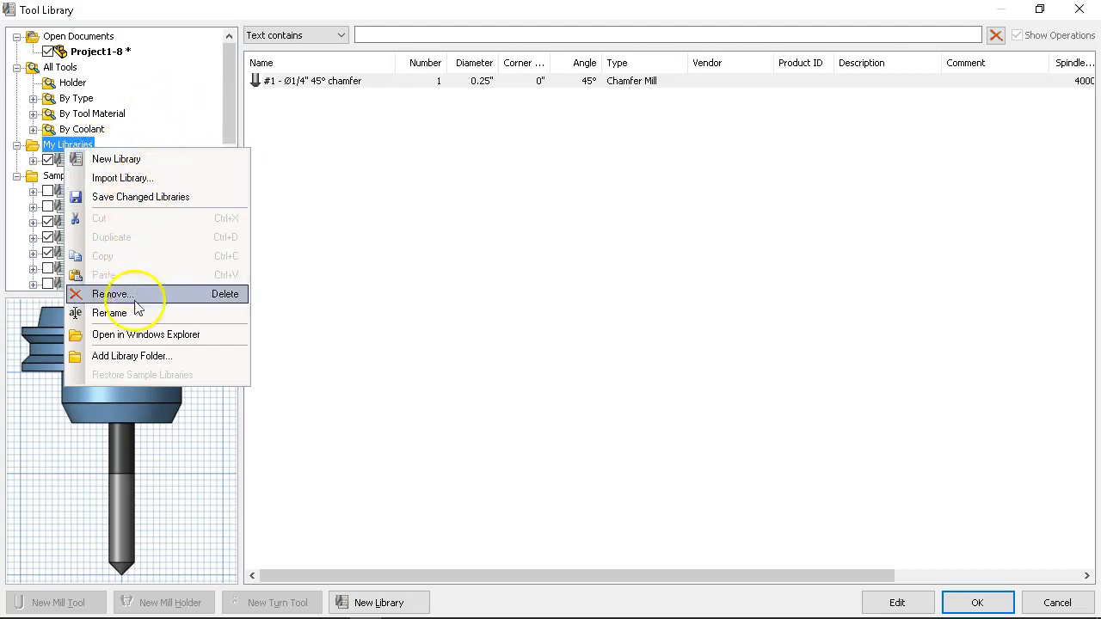
left_click(222, 124)
scroll(170, 164, "down", 1)
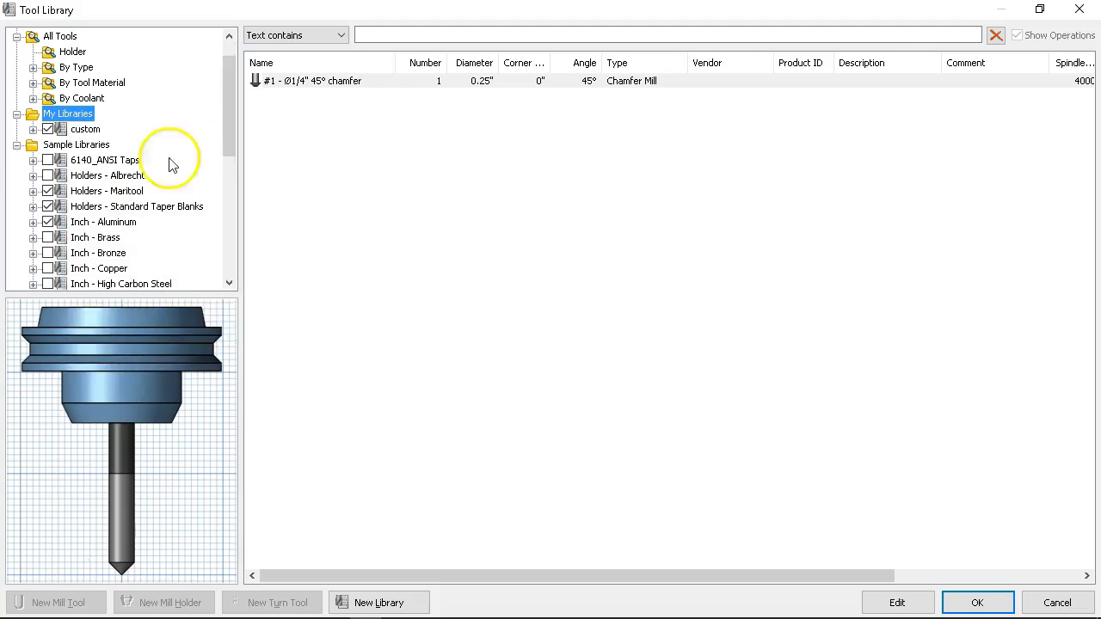
left_click(86, 130)
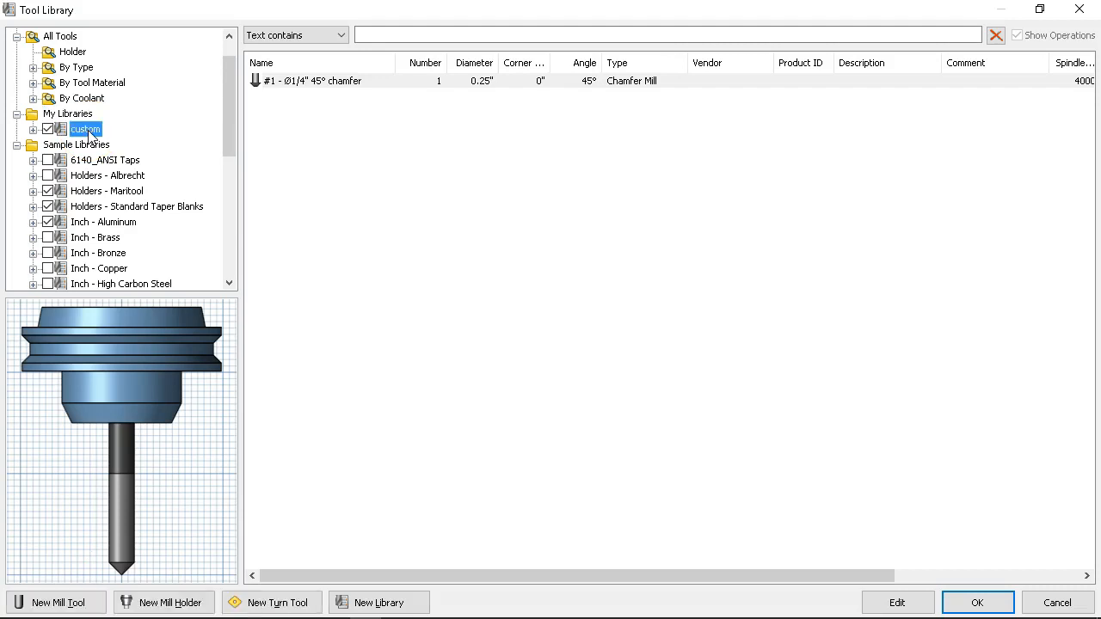
Step: Create a new mill tool in the custom library with tool number, length offset and diameter offset all set to 0
right_click(331, 135)
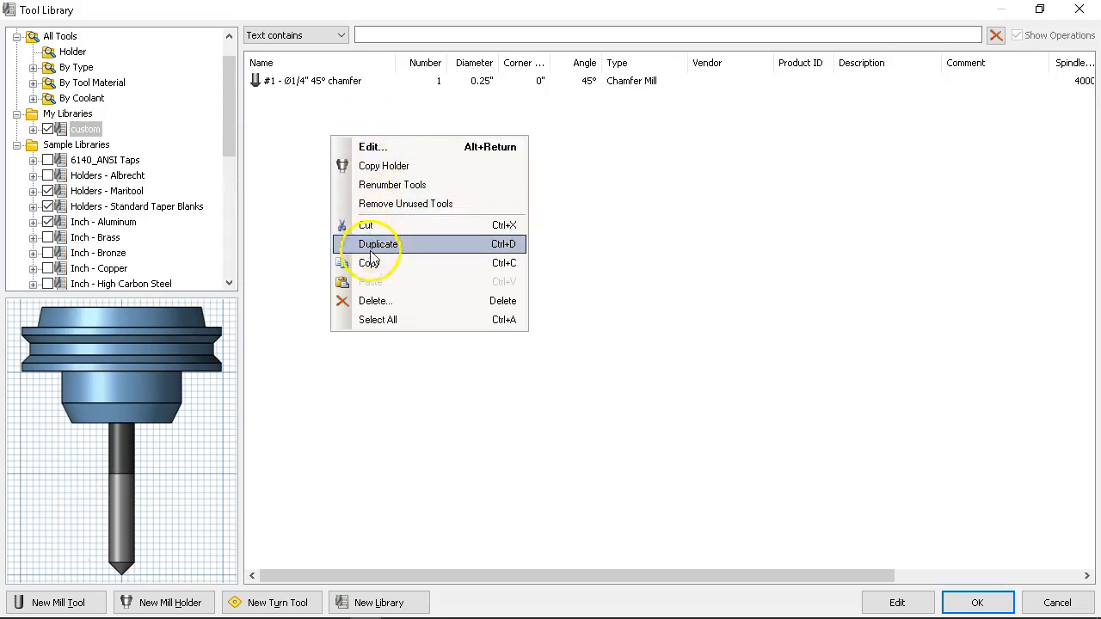
left_click(376, 364)
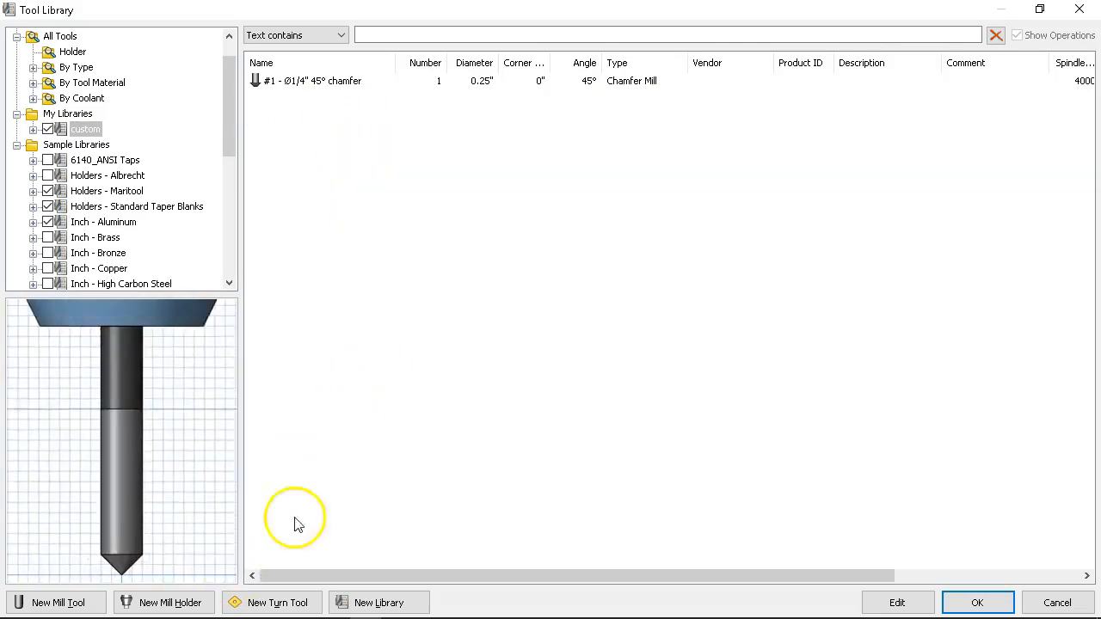
left_click(51, 603)
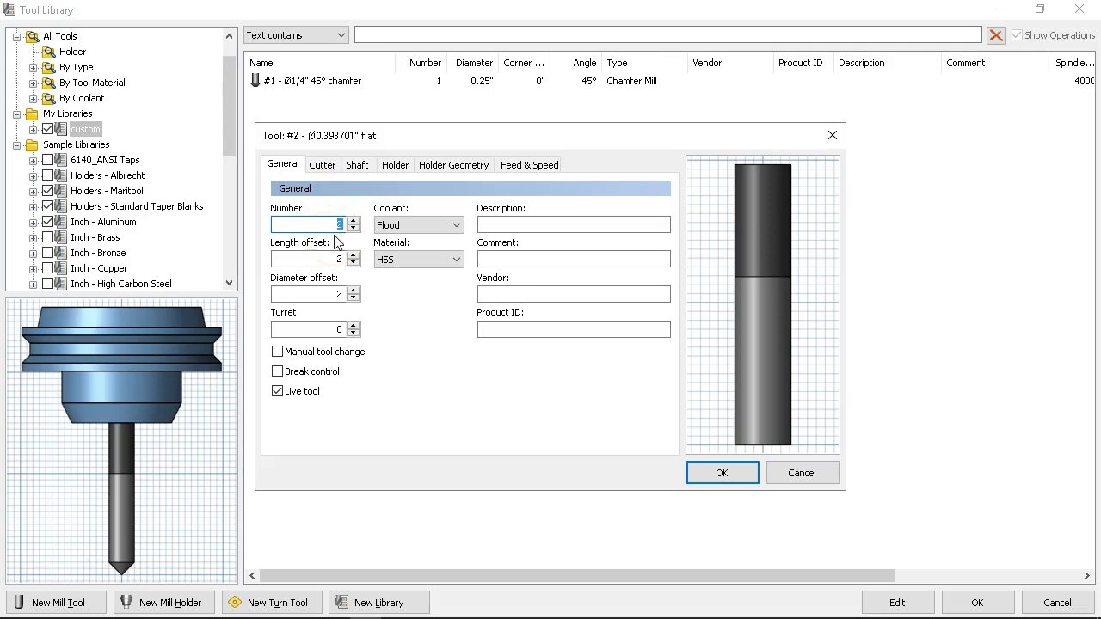
type("0")
key("Tab")
type("0")
key("Tab")
type("0")
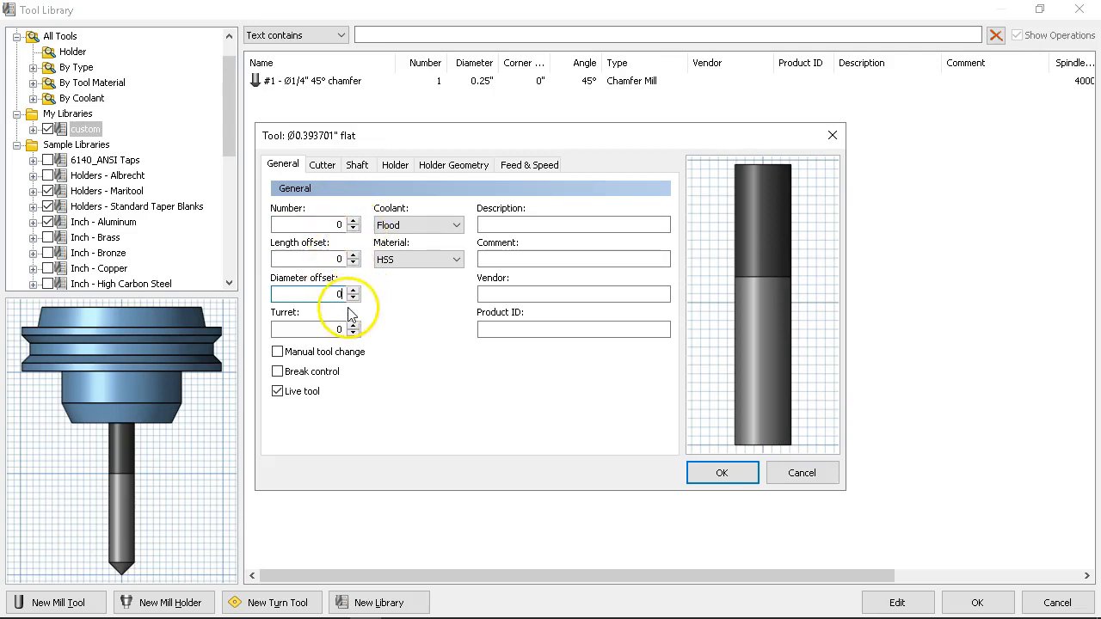
Step: Enter 4in Face Mill as the new tool's description
left_click(524, 225)
type("4in Fac")
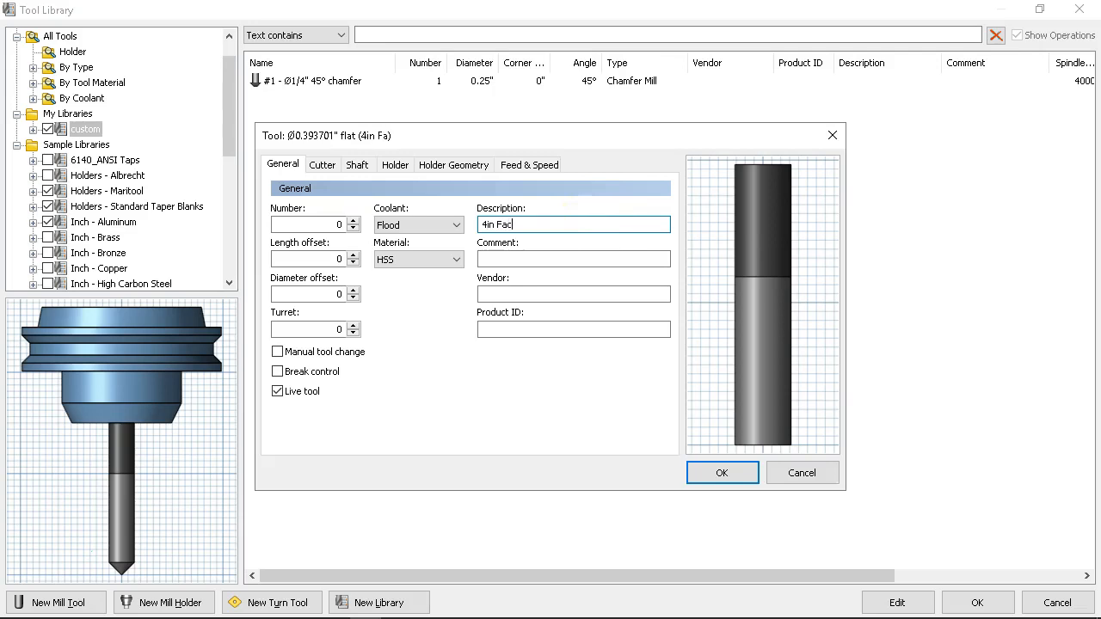
type("e Mill")
key("Tab")
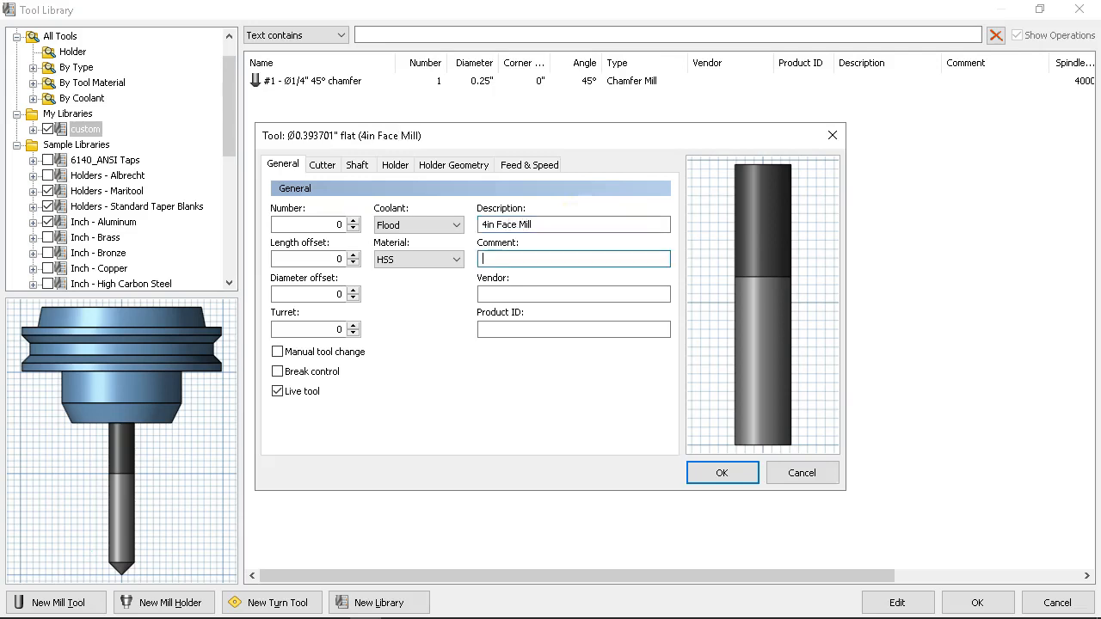
left_click(596, 241)
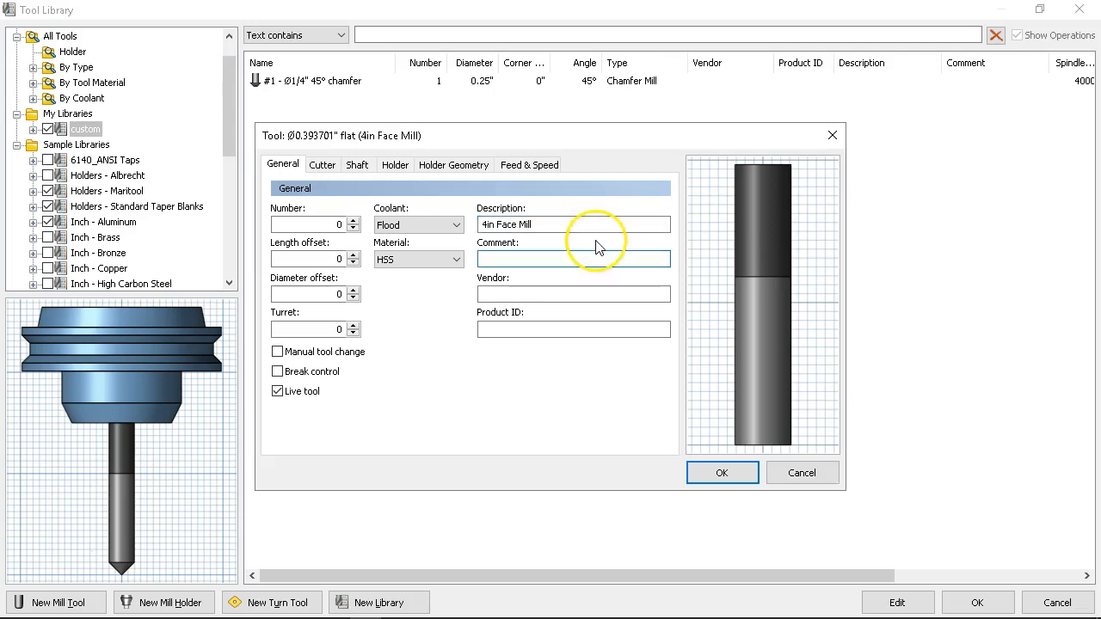
left_click(607, 250)
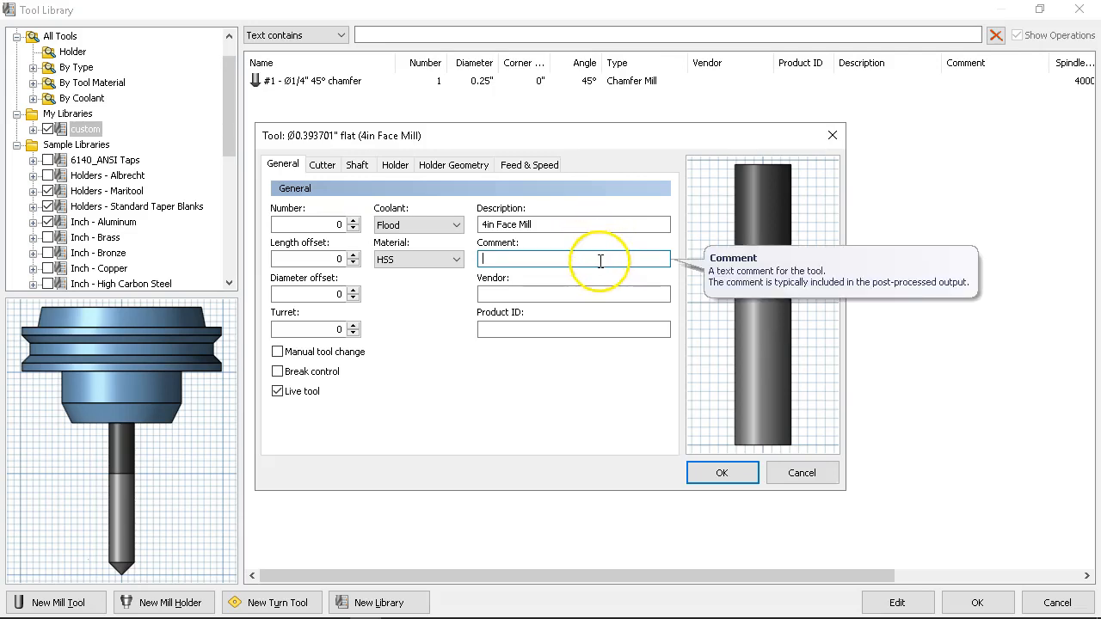
Step: Make the cutter a Face Mill type with a diameter of 4 in
left_click(339, 165)
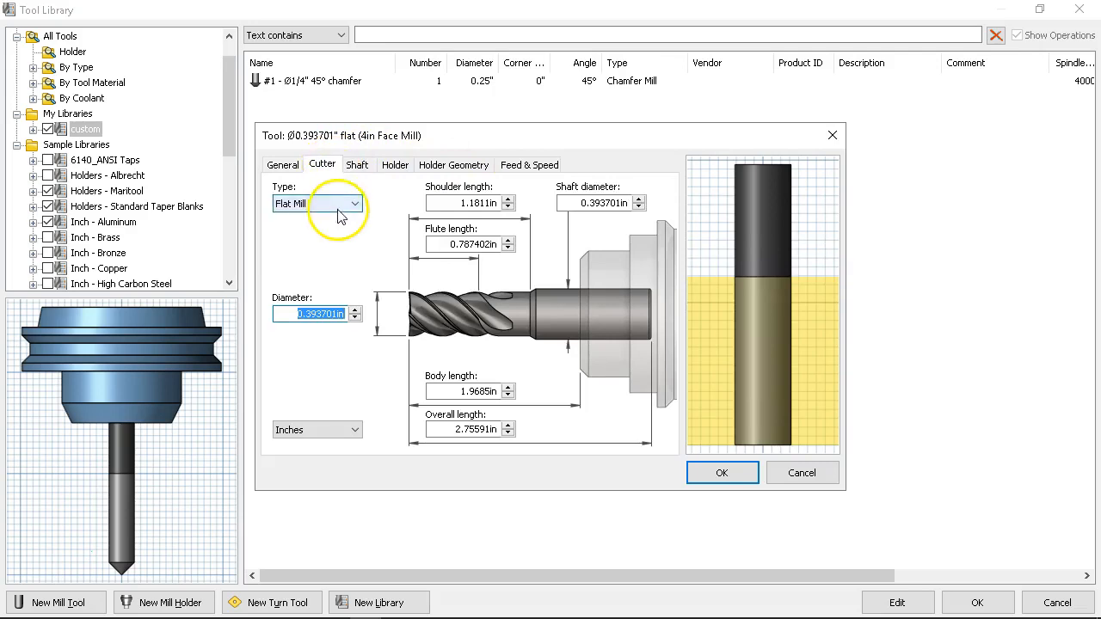
left_click(340, 204)
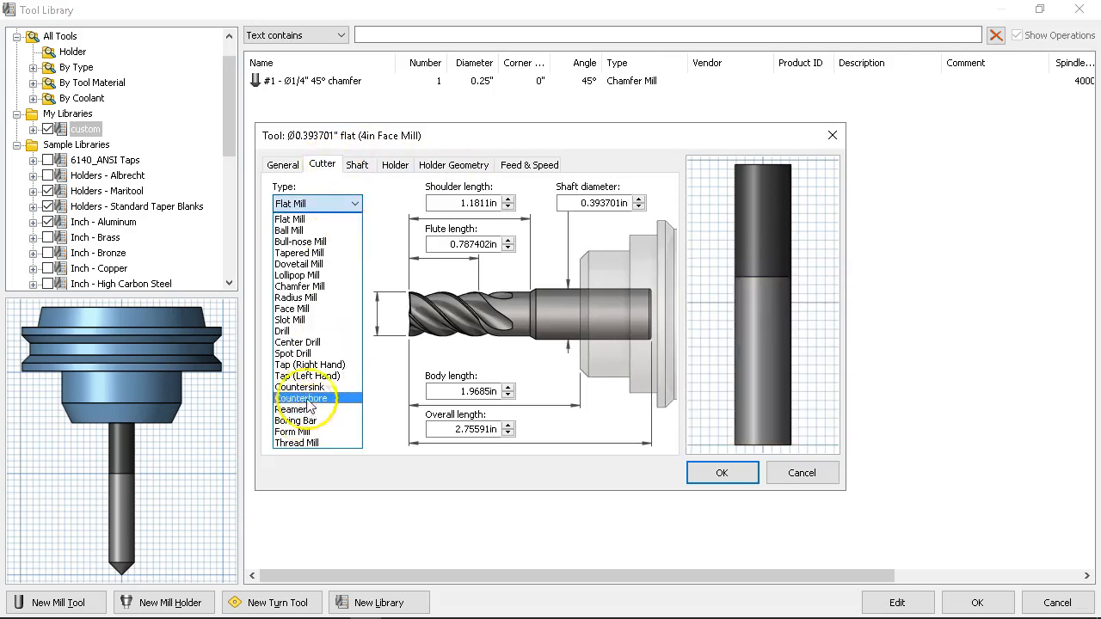
left_click(292, 320)
left_click(322, 206)
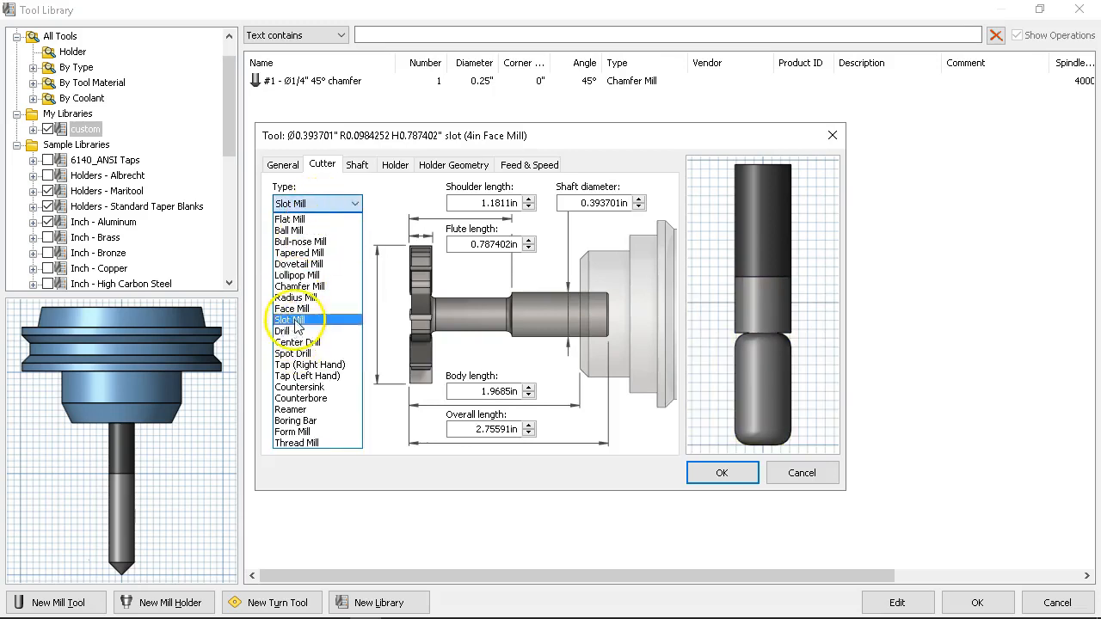
left_click(291, 308)
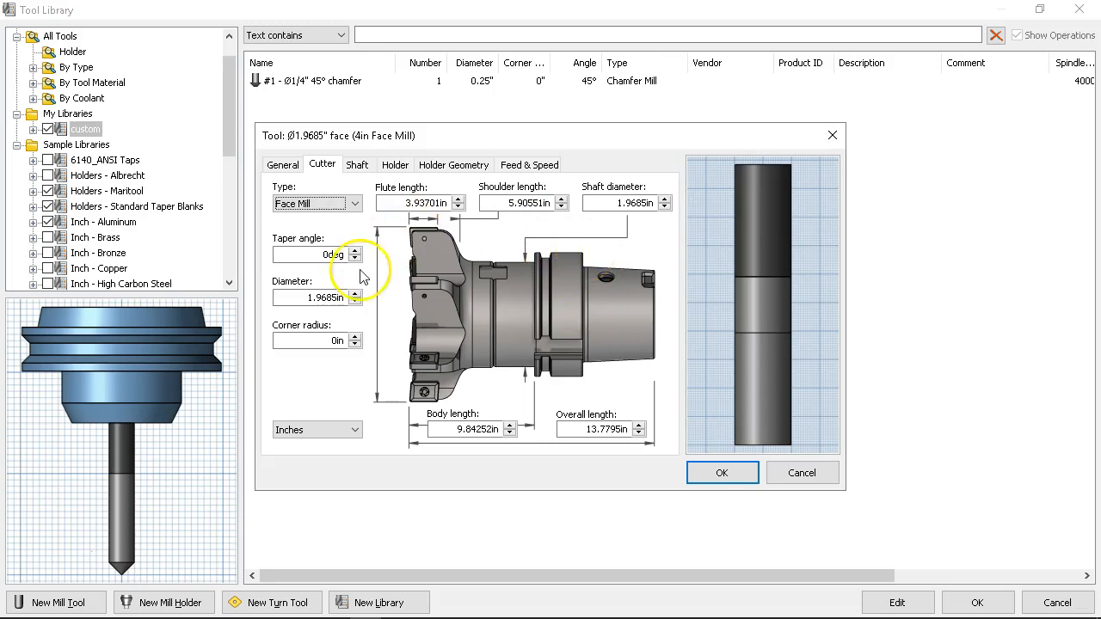
left_click_drag(298, 298, 361, 298)
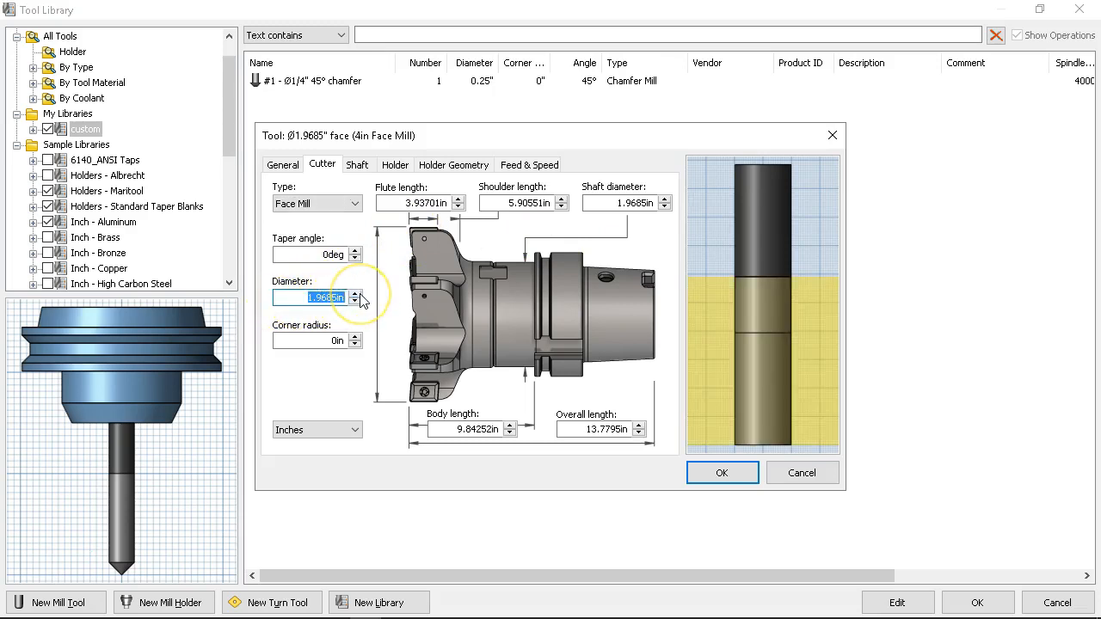
type("4")
key("Tab")
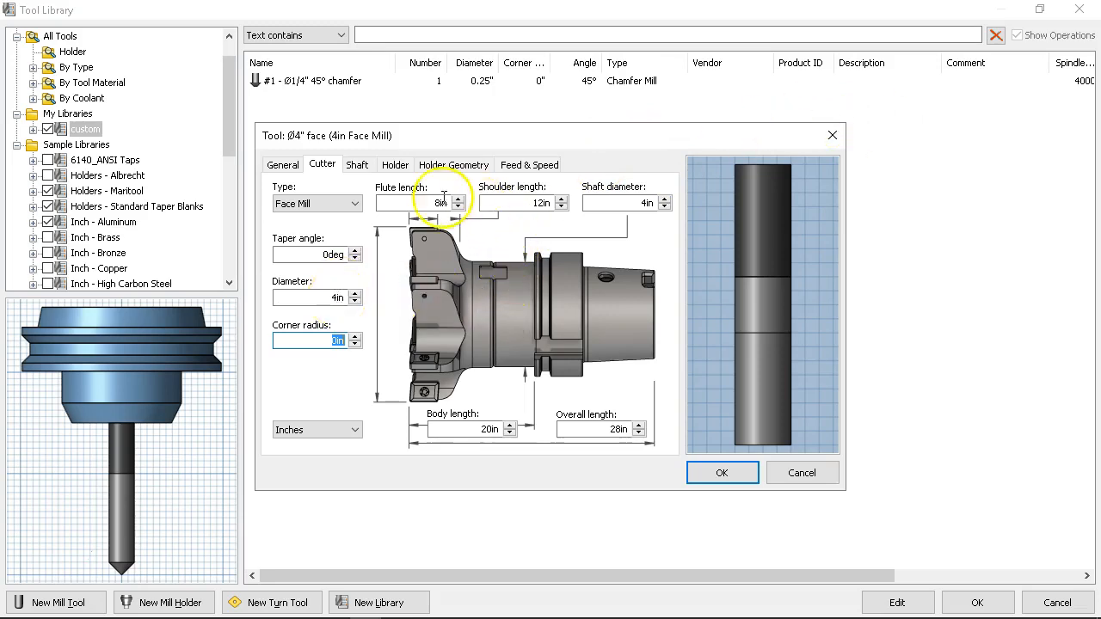
Step: Set the face mill's surface speed to 1000 ft/min in its feed and speed settings
left_click(366, 166)
left_click(395, 164)
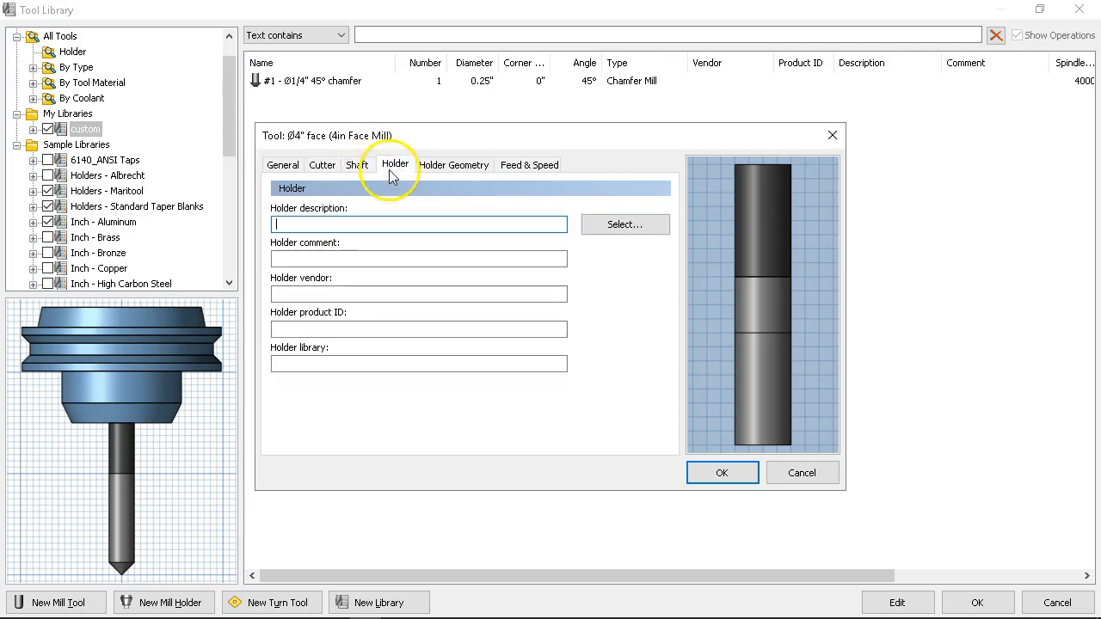
left_click(450, 166)
left_click(528, 165)
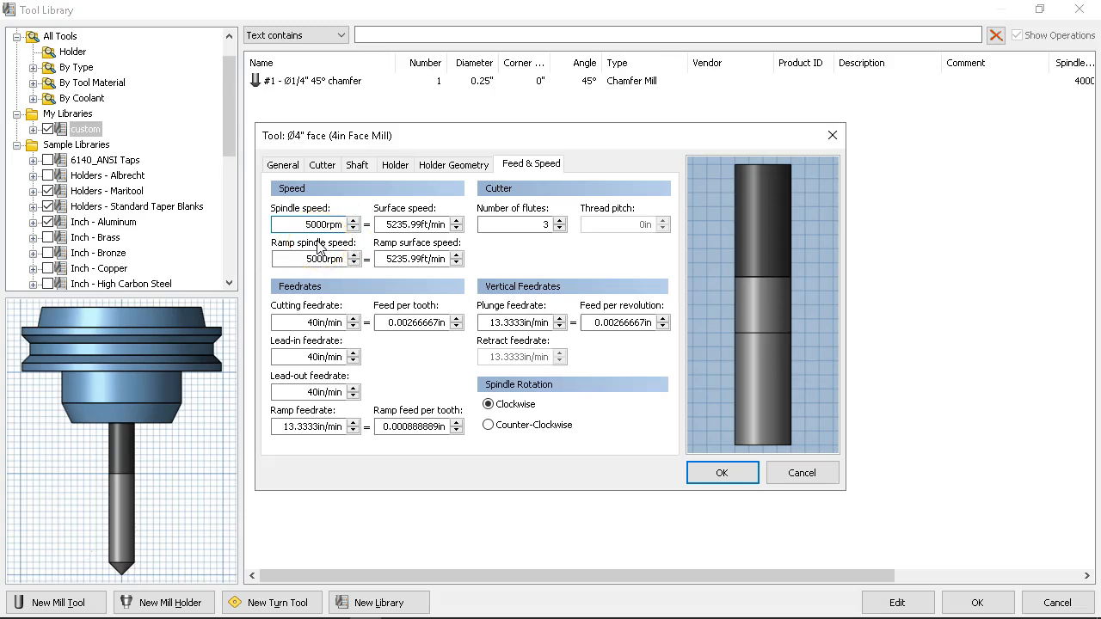
left_click(381, 224)
type("1")
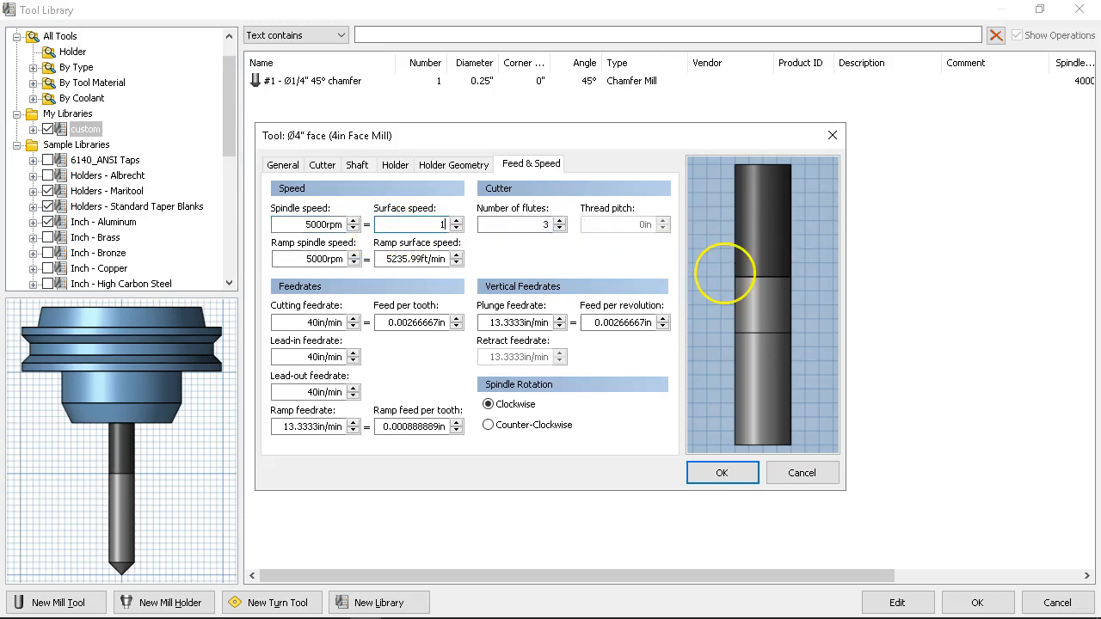
type("000")
left_click(299, 258)
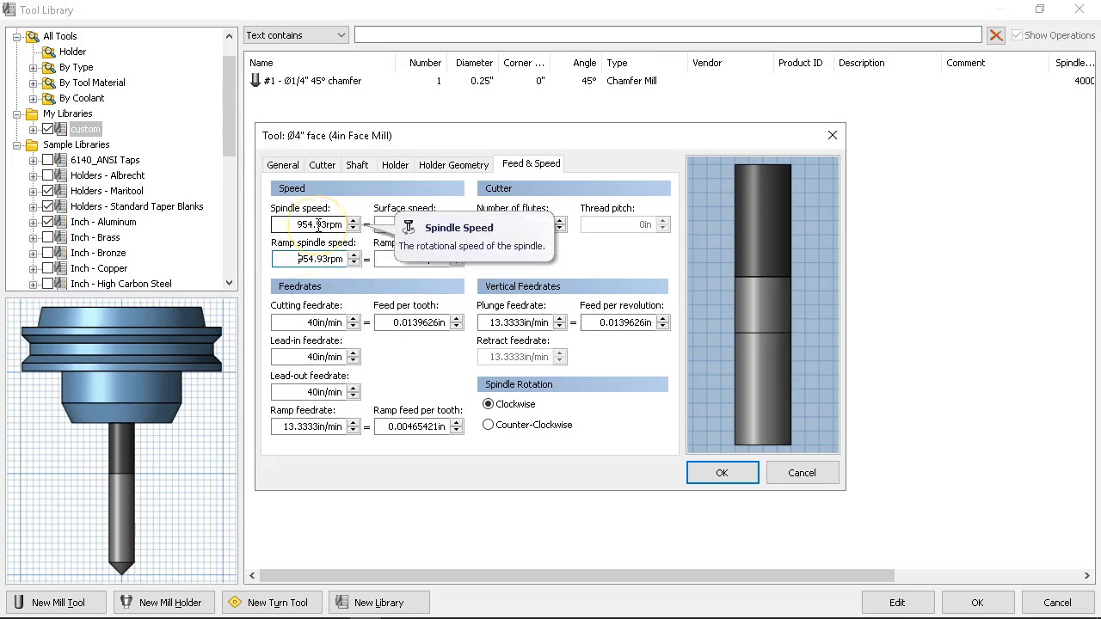
Step: Round the face mill's spindle speed and ramp spindle speed down to 954 rpm
left_click(318, 225)
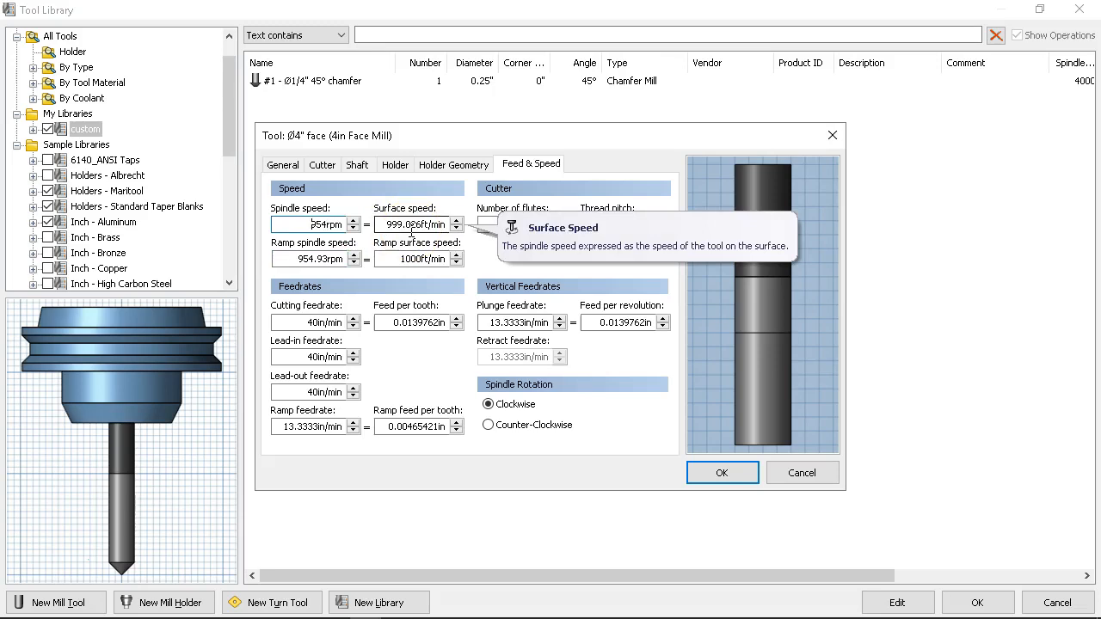
left_click(320, 259)
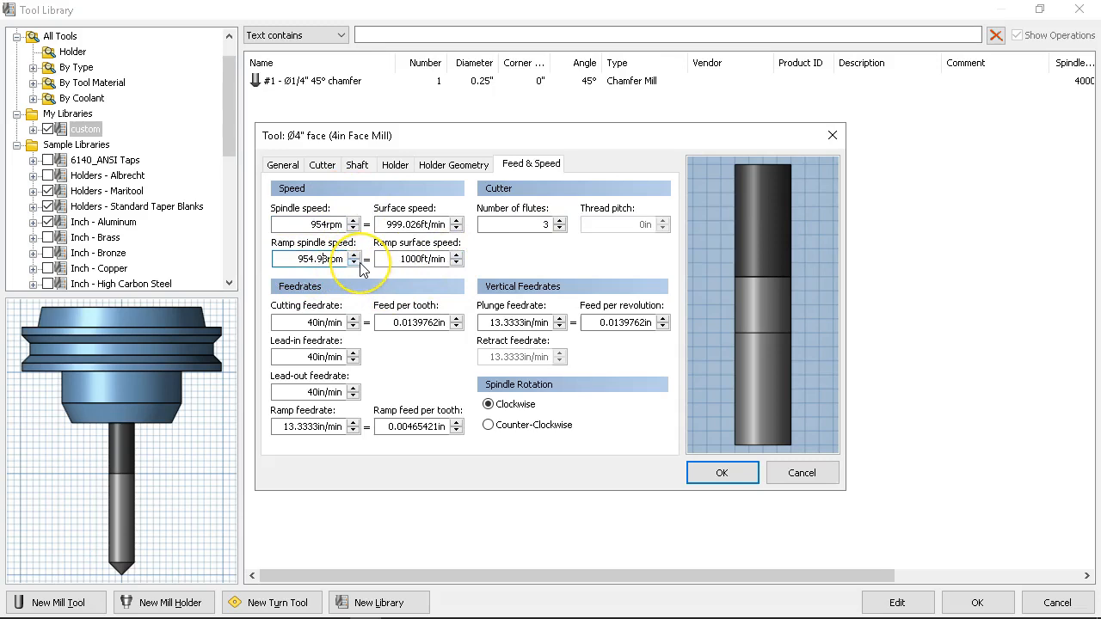
key("BackSpace")
key("BackSpace")
key("Tab")
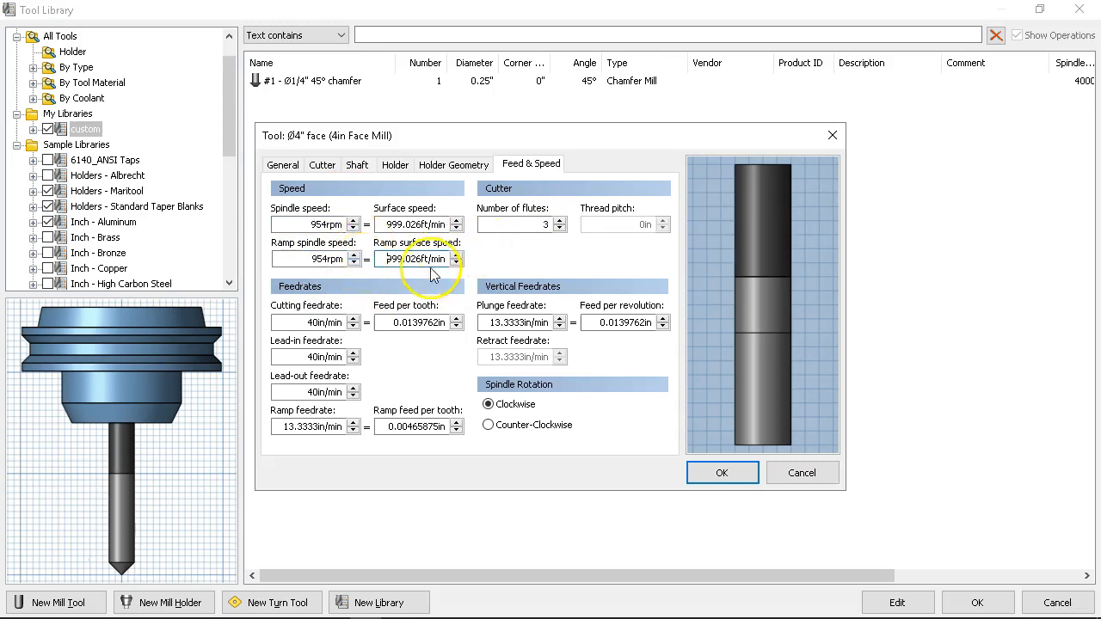
Step: Set the face mill's feed per tooth to 0.002 in and its number of flutes to 4
double_click(397, 322)
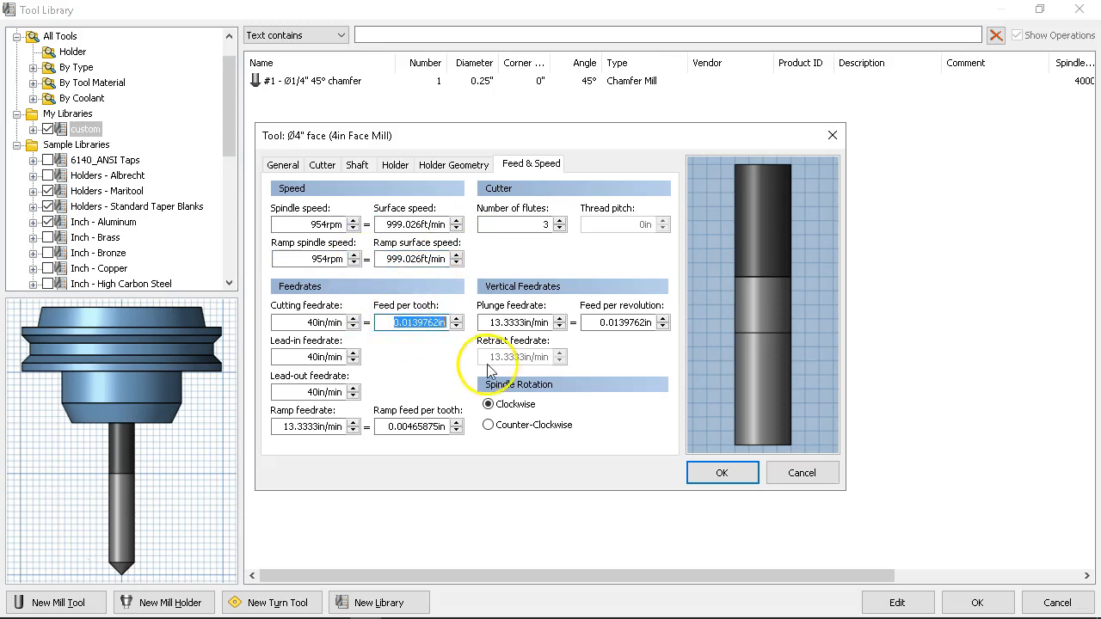
type(".")
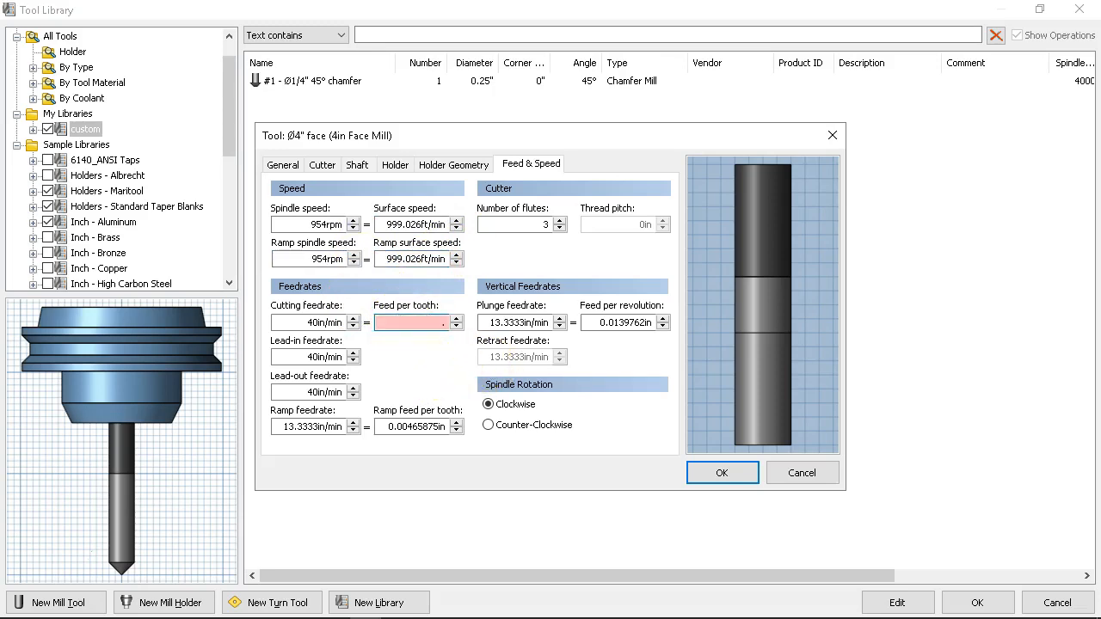
type("002")
key("Tab")
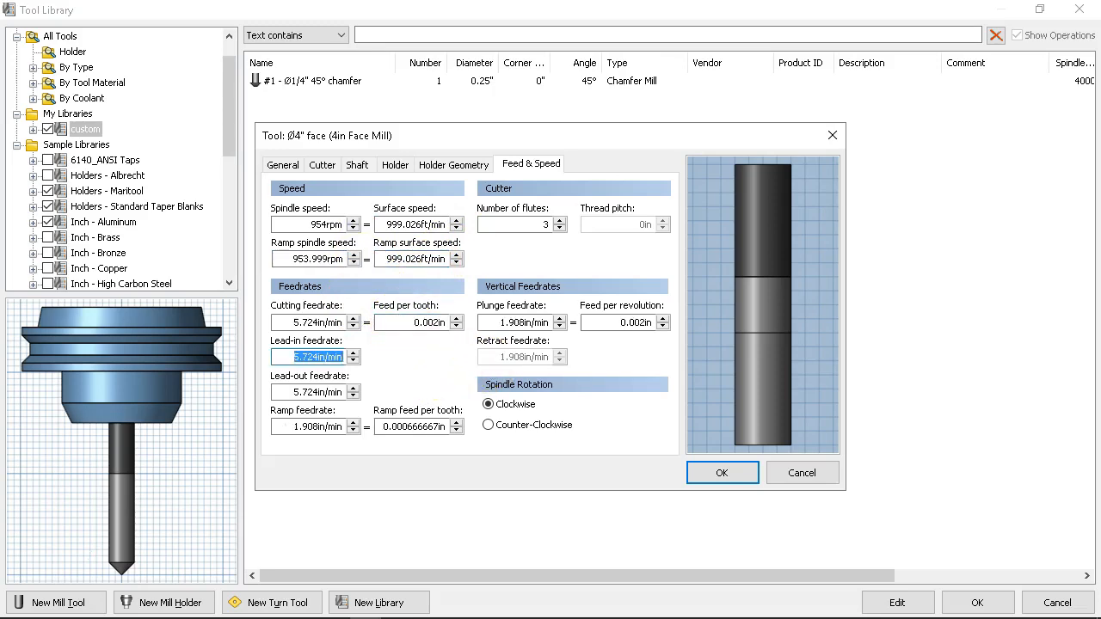
double_click(545, 224)
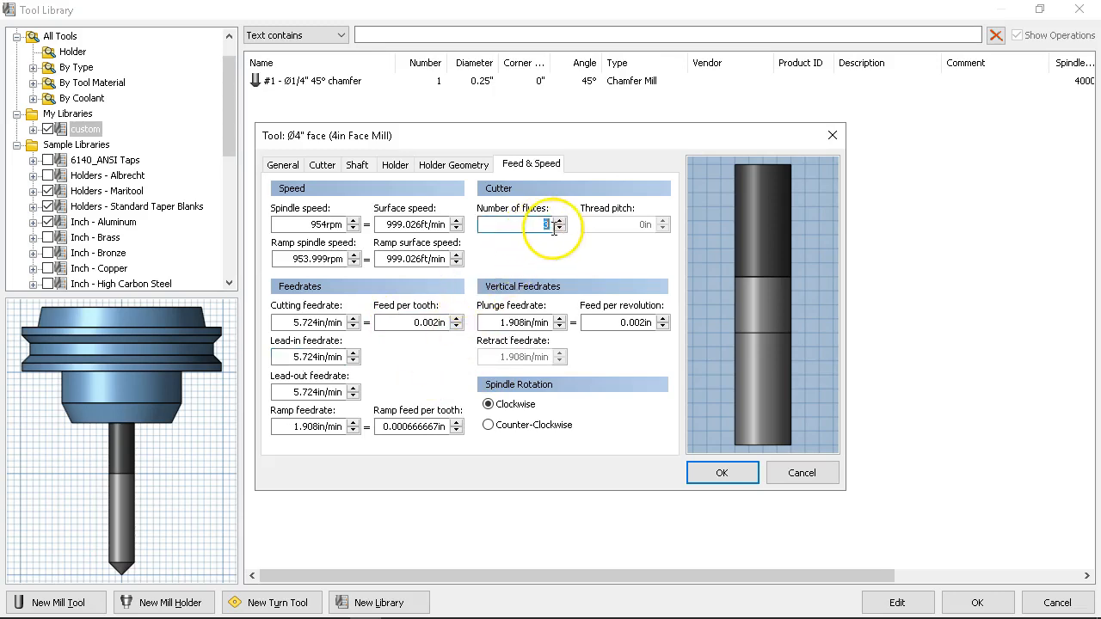
type("4")
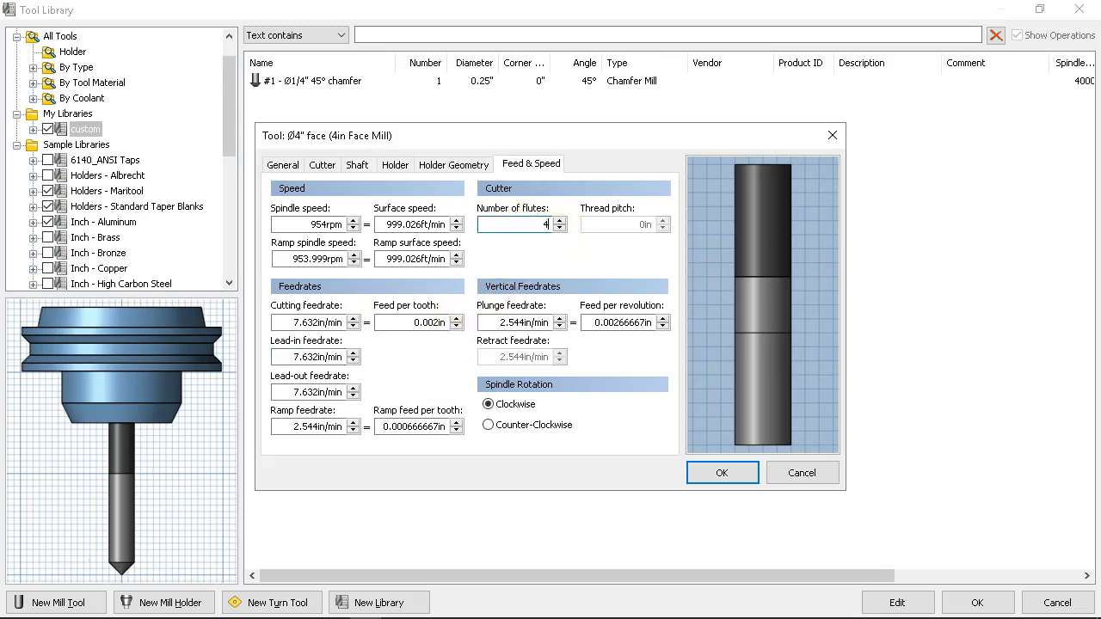
left_click(501, 323)
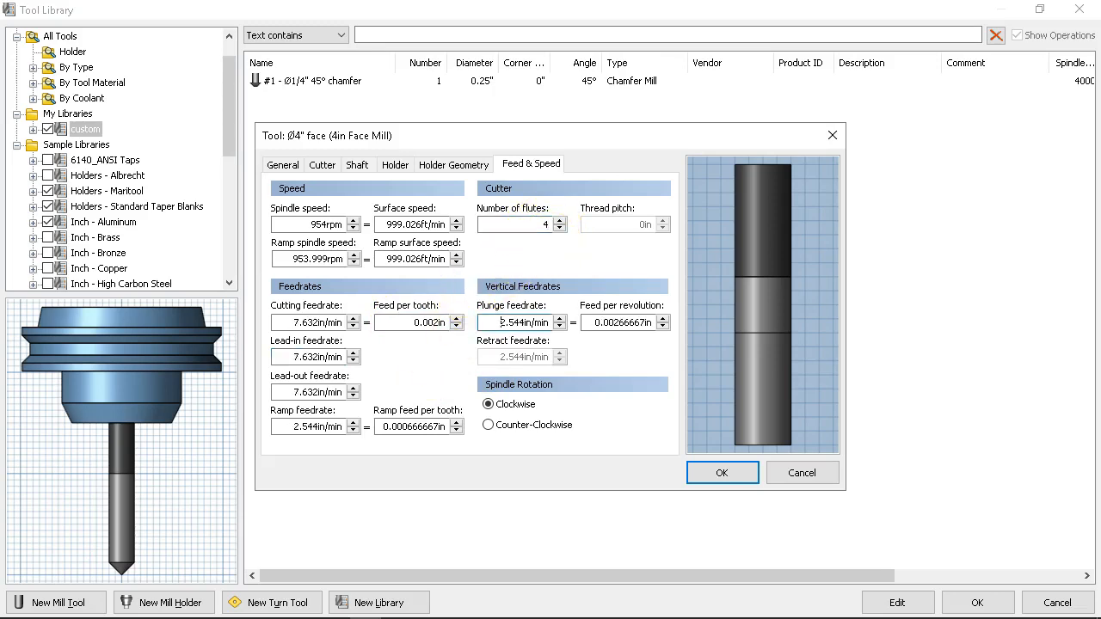
Step: Set the face mill's cutting feedrate and ramp feedrate to 8 in/min each
double_click(314, 322)
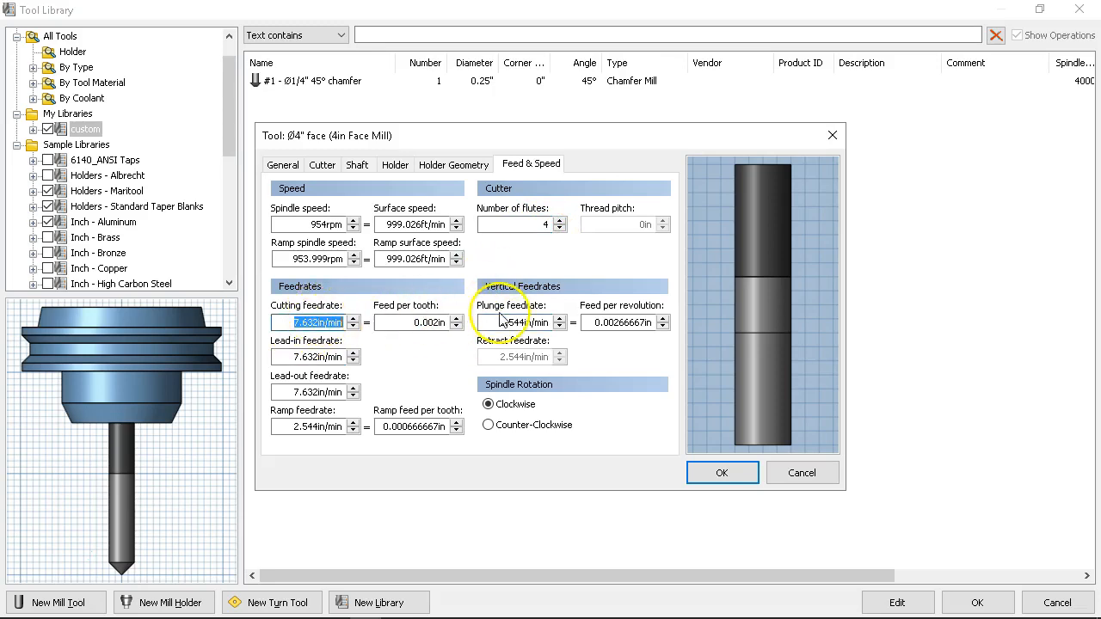
type("8")
key("Tab")
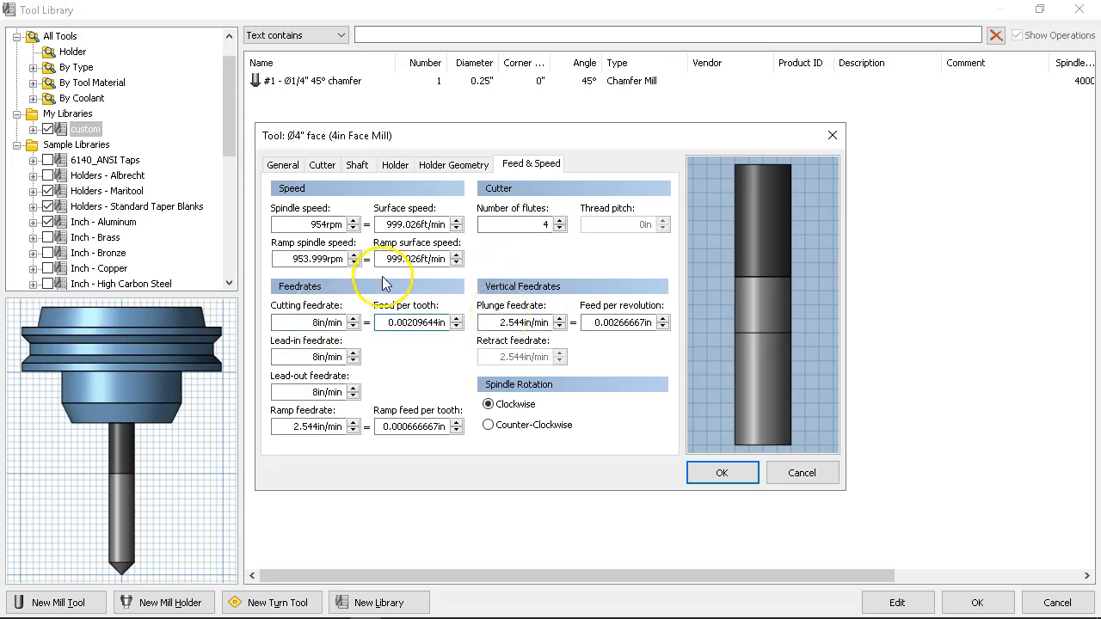
double_click(287, 427)
type("8")
key("Tab")
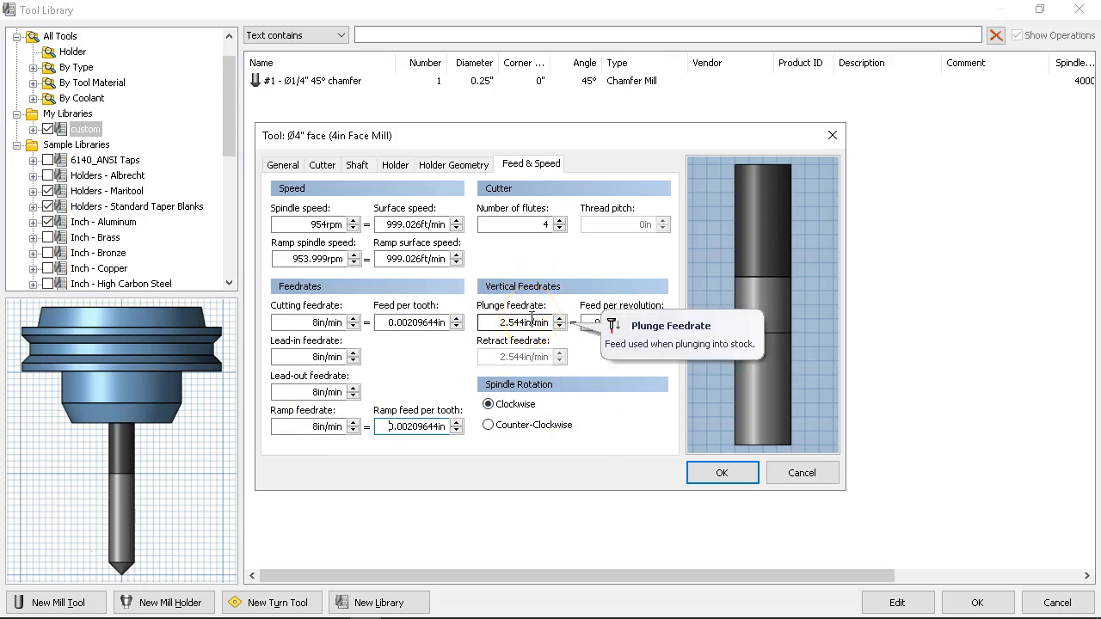
Step: Set the plunge feedrate to 1 in/min, accept the new face mill and close the tool library with OK
left_click_drag(505, 322, 573, 318)
key("BackSpace")
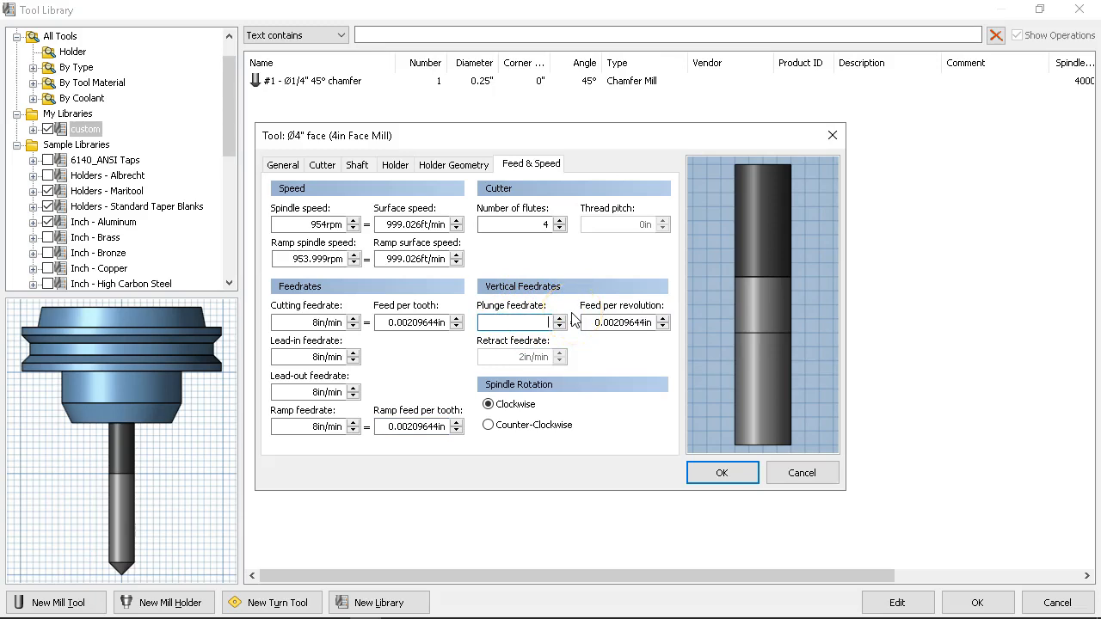
type("1")
key("Tab")
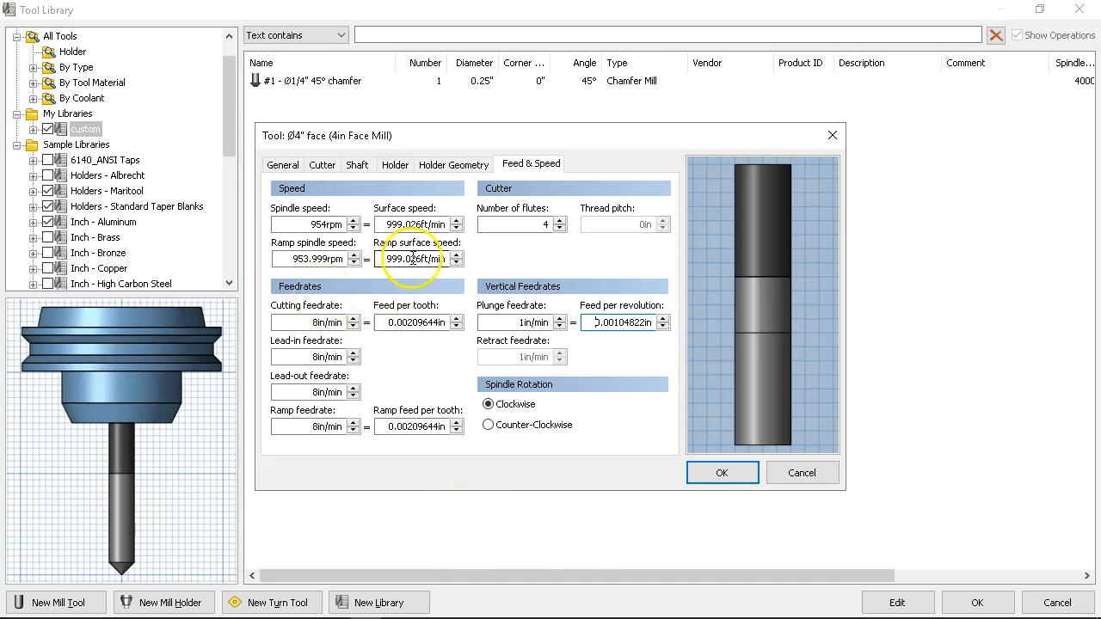
left_click(717, 473)
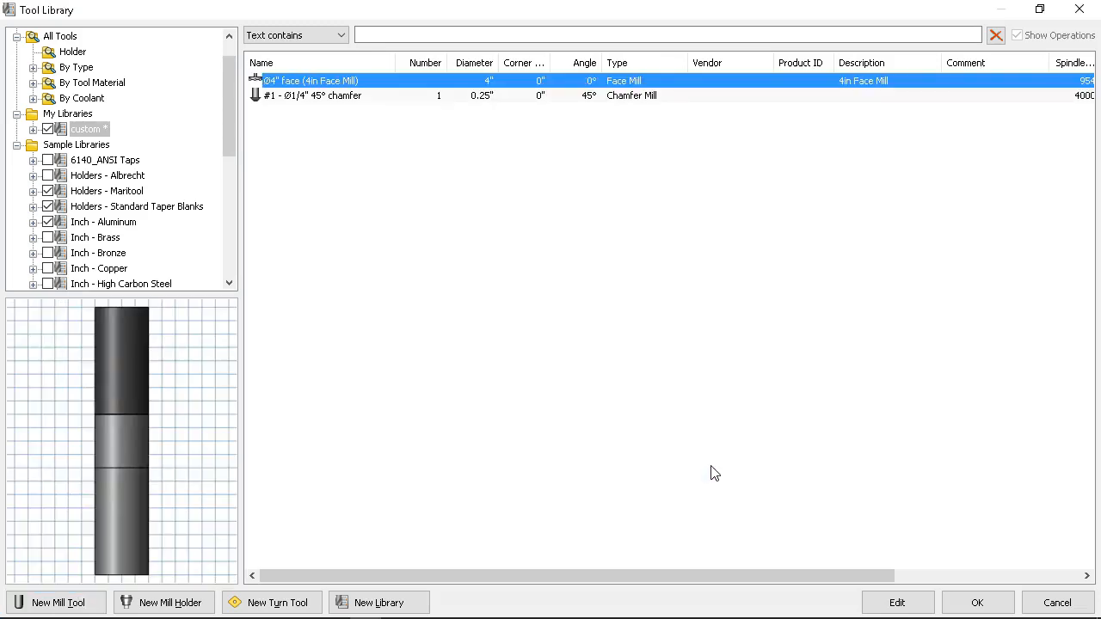
left_click(976, 602)
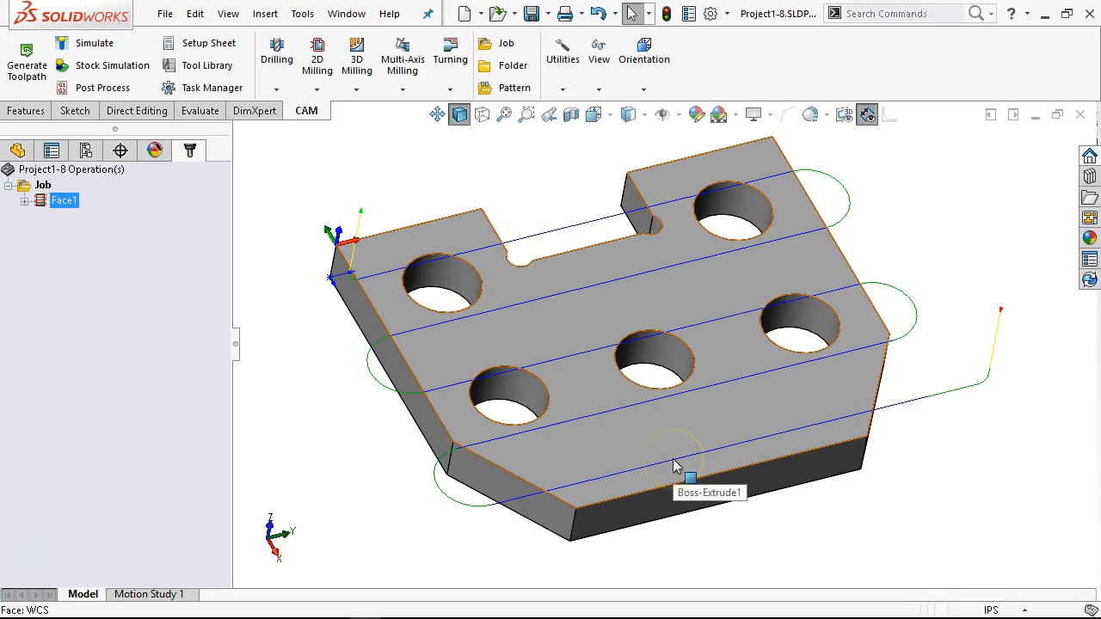
left_click(712, 394)
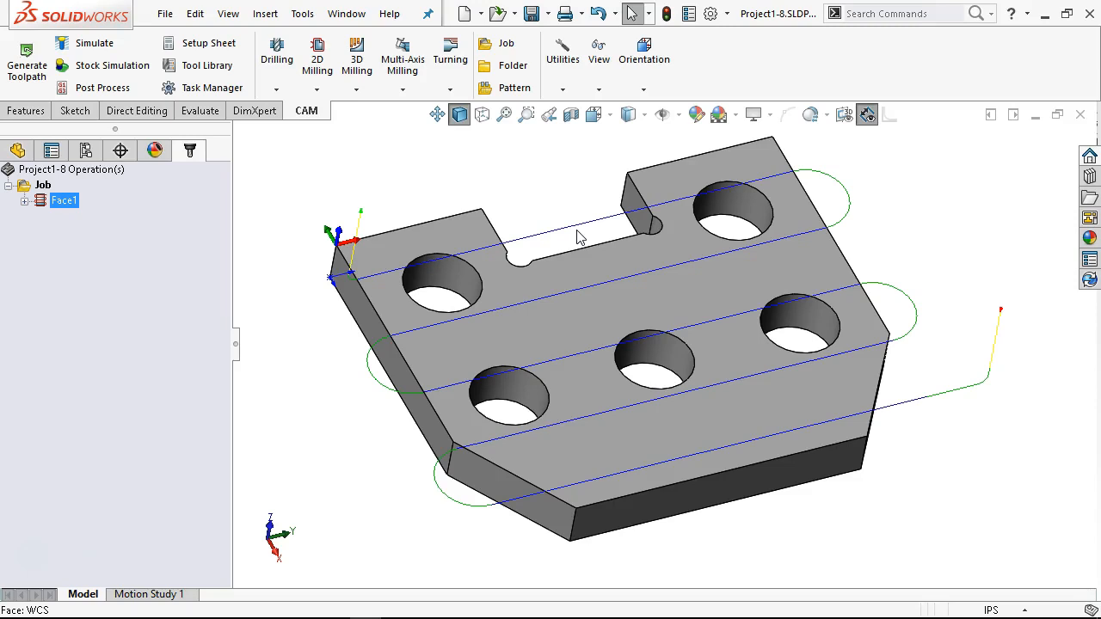
Step: Edit the Face1 operation and select the 4in Face Mill from the custom library as its tool
scroll(595, 226, "up", 3)
middle_click_drag(594, 228, 597, 245)
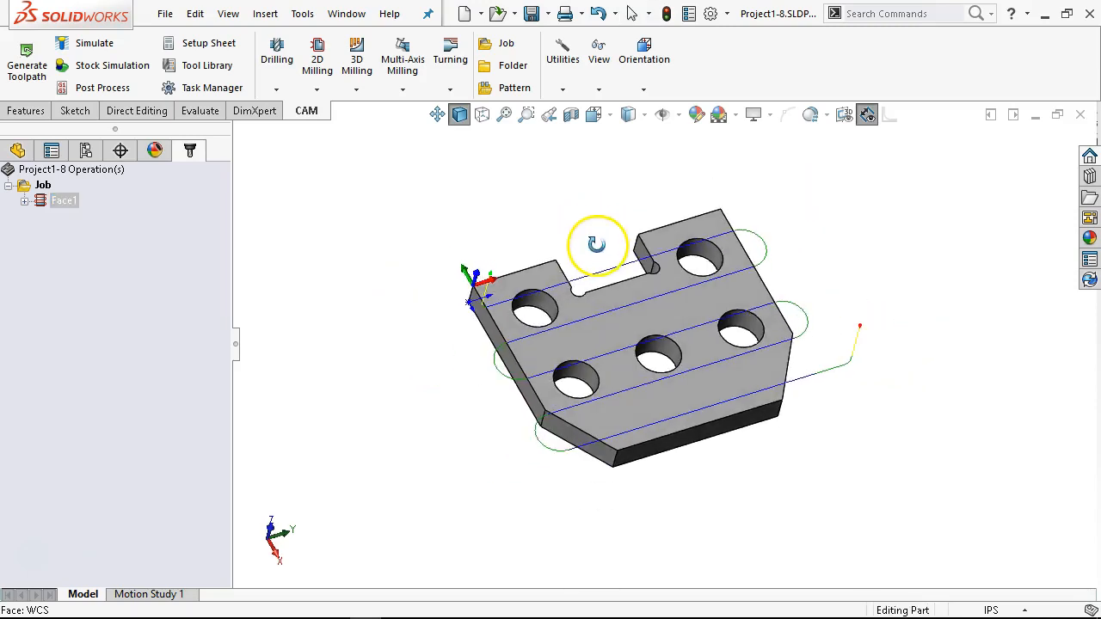
right_click(69, 200)
left_click(115, 104)
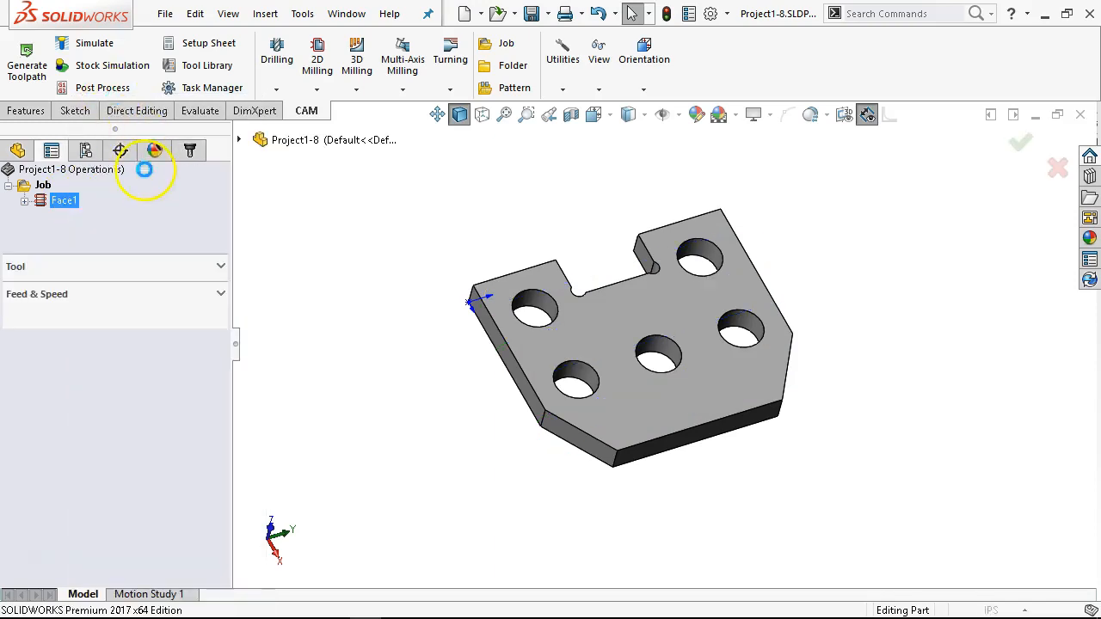
left_click(97, 289)
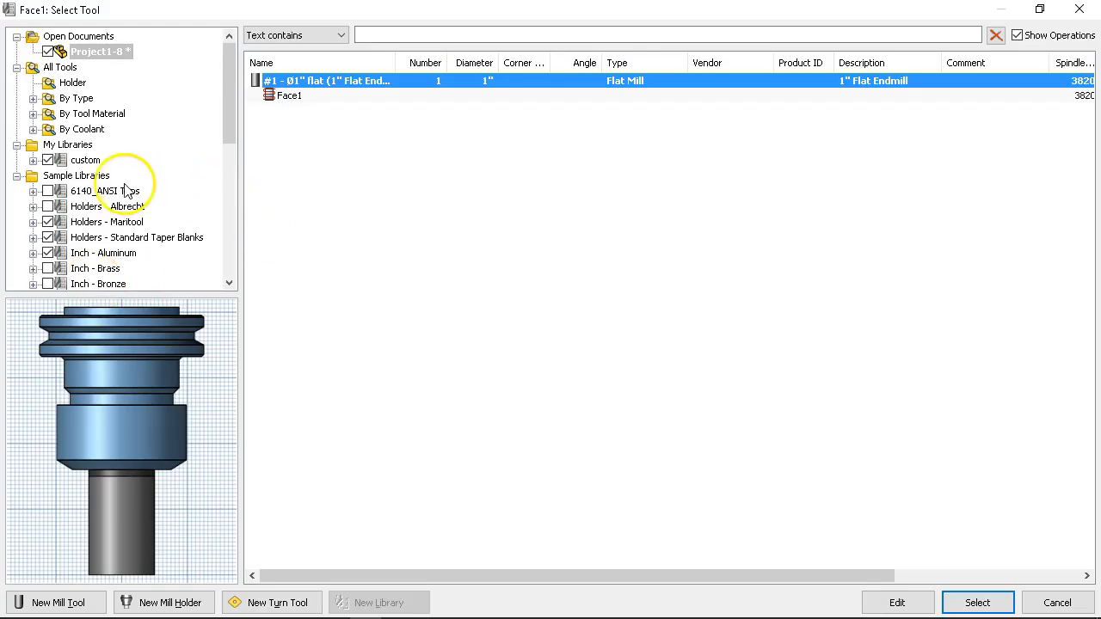
left_click(86, 160)
left_click(311, 83)
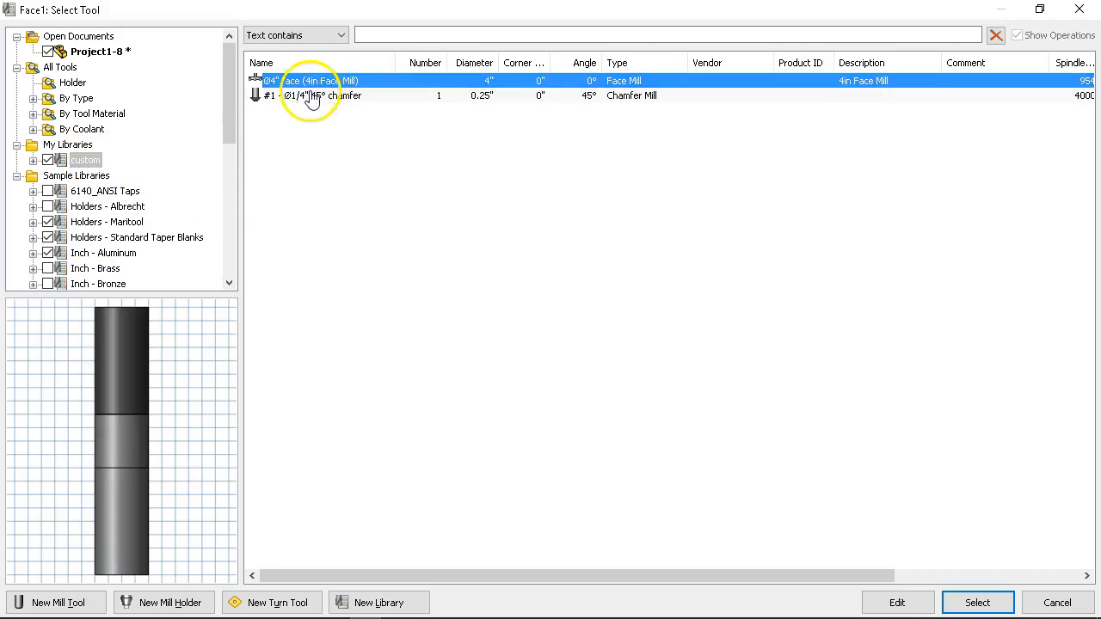
left_click(975, 602)
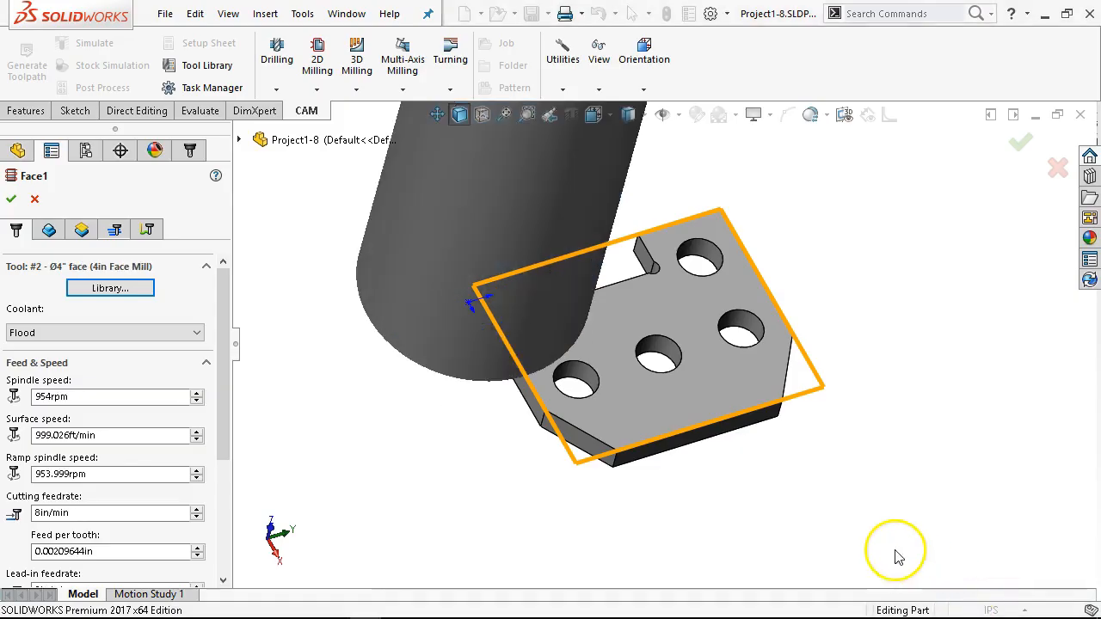
Step: Examine the face mill's size against the plate, its feeds and speeds, and the stock outline that Face1 uses
scroll(367, 327, "up", 3)
middle_click_drag(494, 292, 588, 222)
scroll(559, 237, "up", 3)
scroll(679, 318, "down", 6)
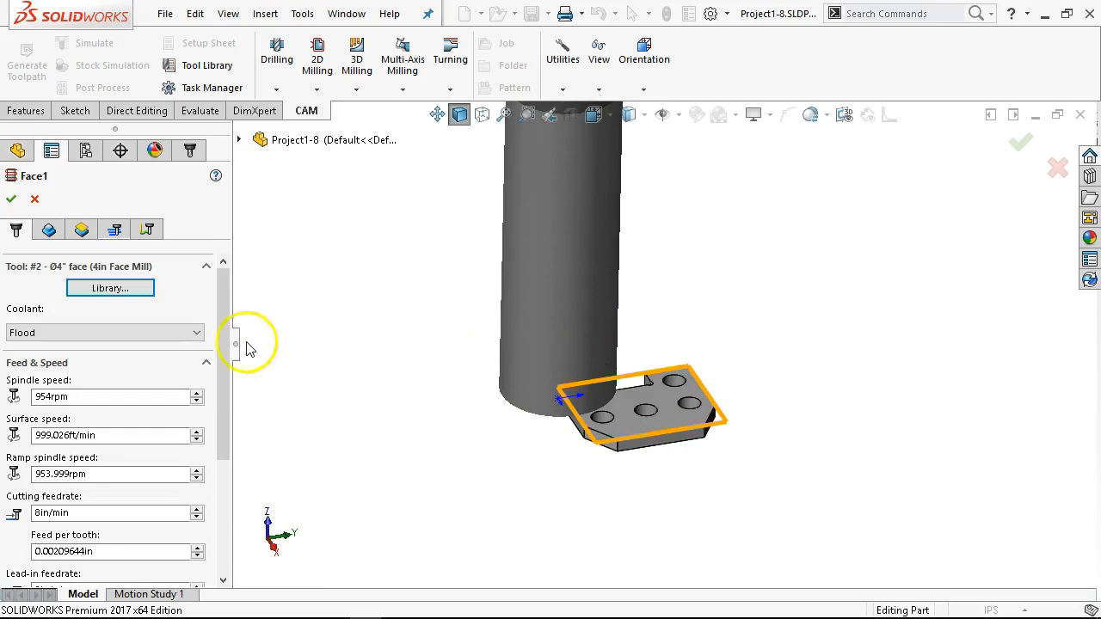
left_click_drag(221, 338, 241, 455)
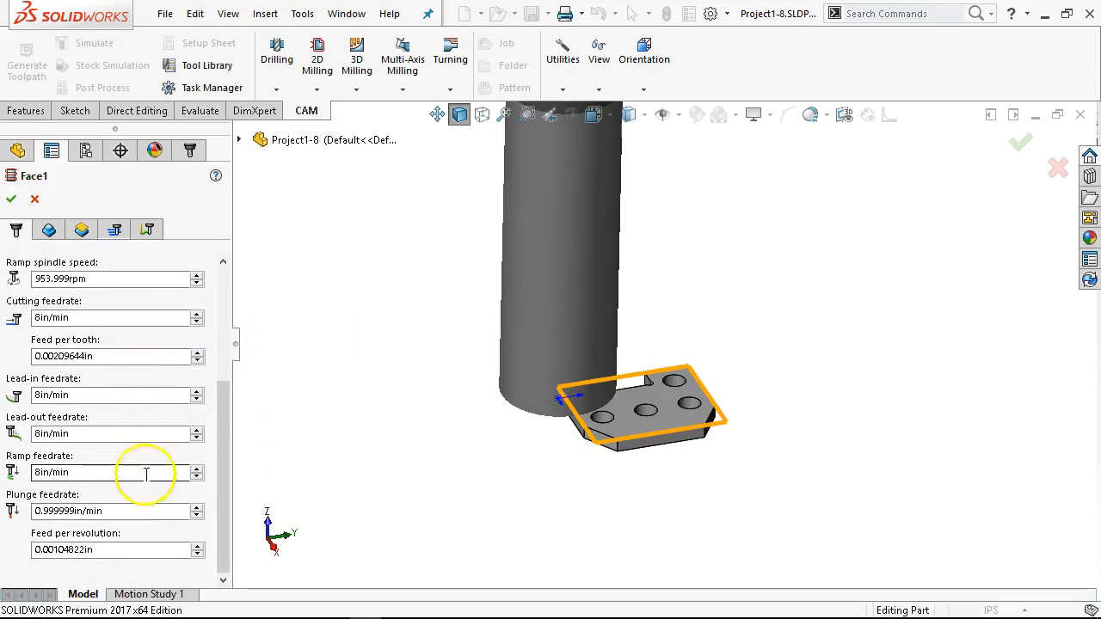
left_click_drag(222, 394, 215, 332)
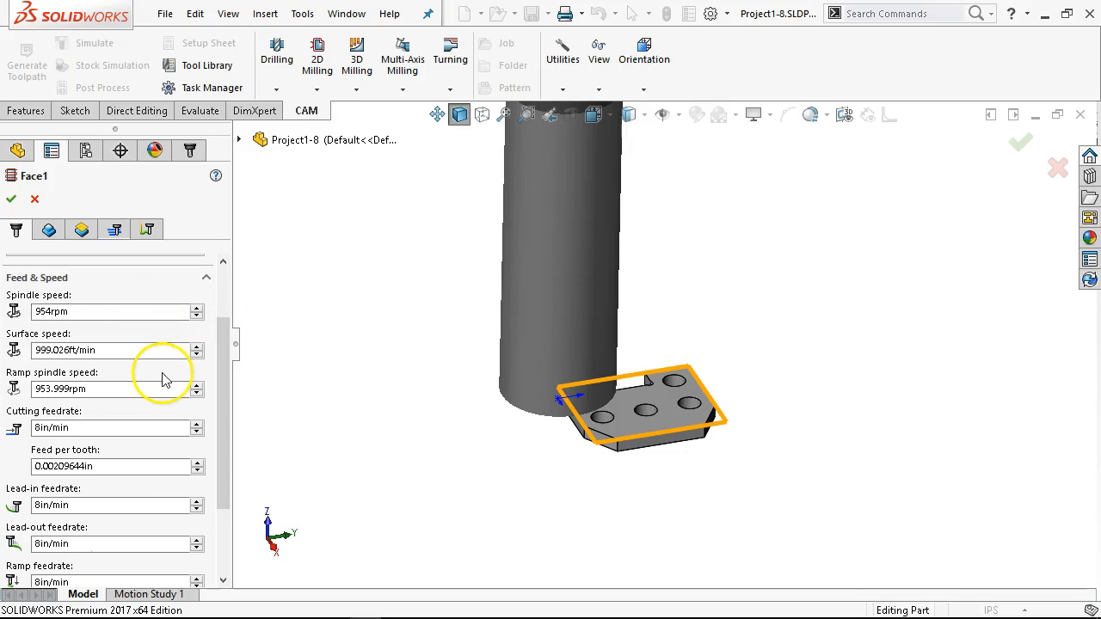
left_click(45, 233)
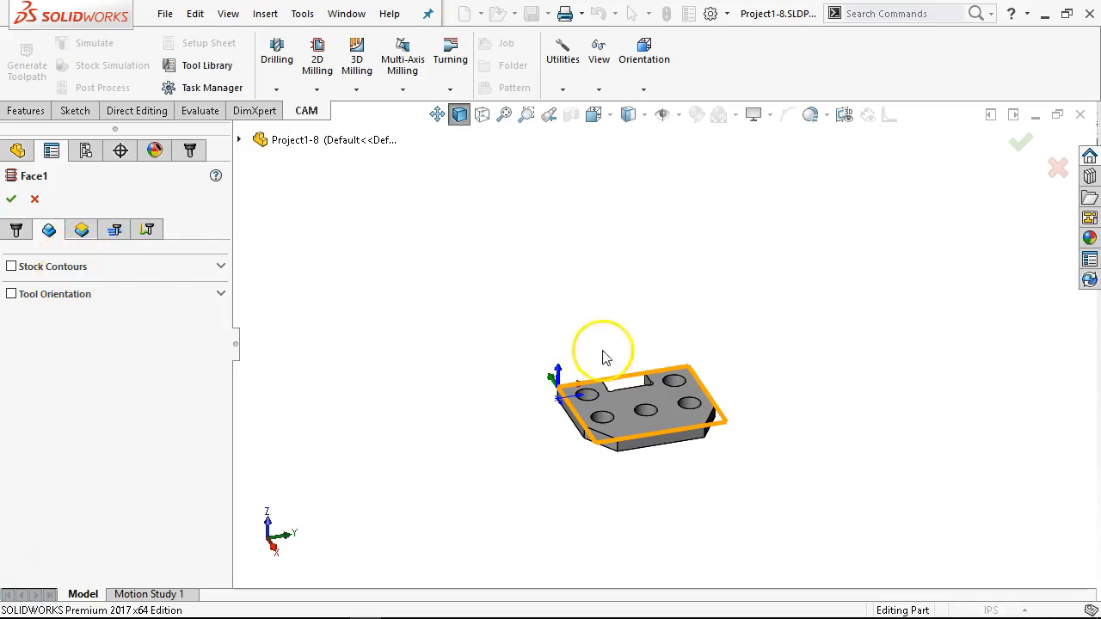
scroll(628, 388, "down", 5)
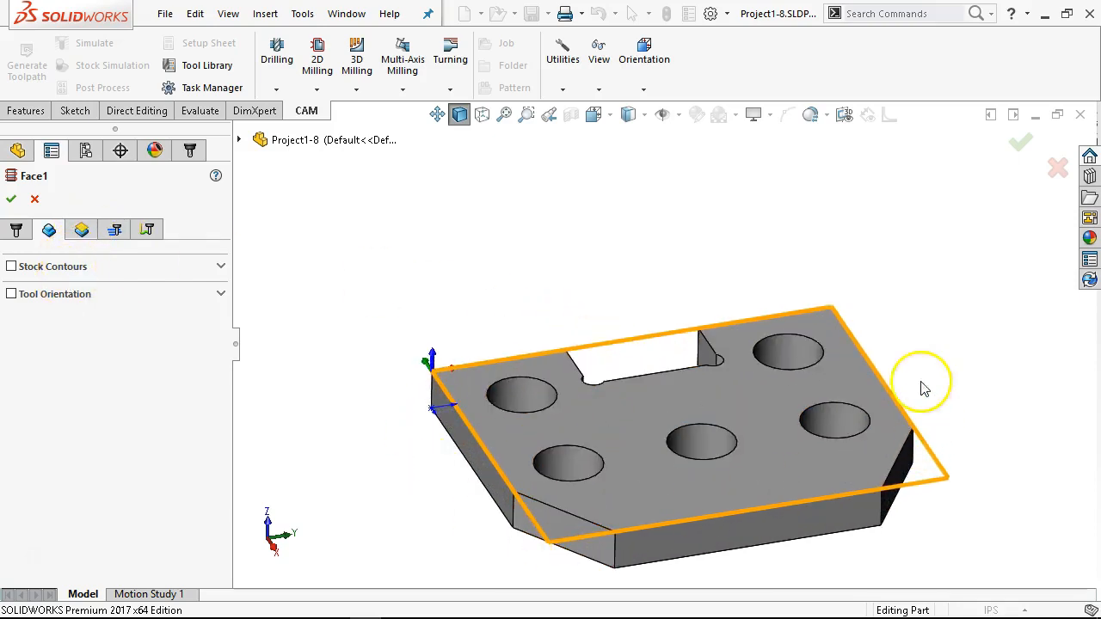
Step: Review Face1's clearance, retract, feed, top and bottom height settings
left_click(82, 230)
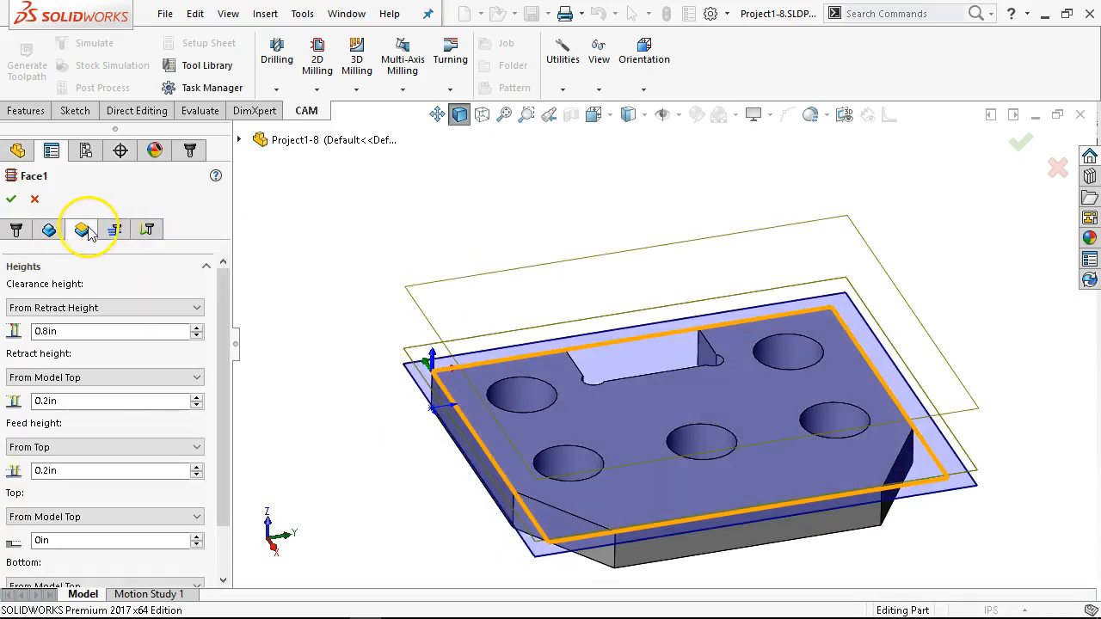
left_click_drag(226, 283, 221, 316)
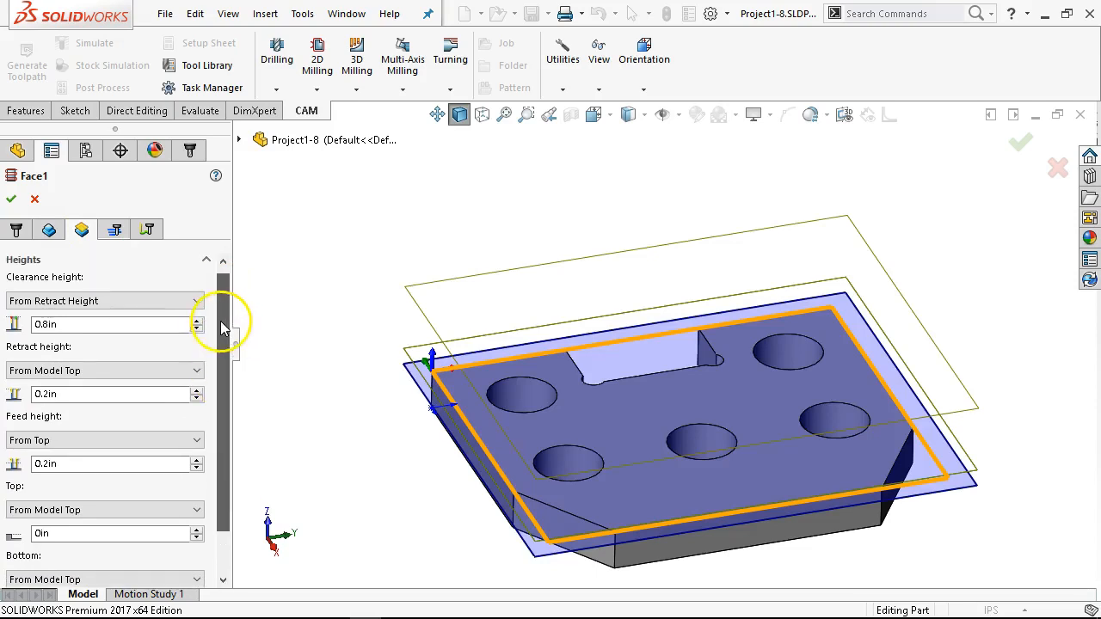
left_click(69, 324)
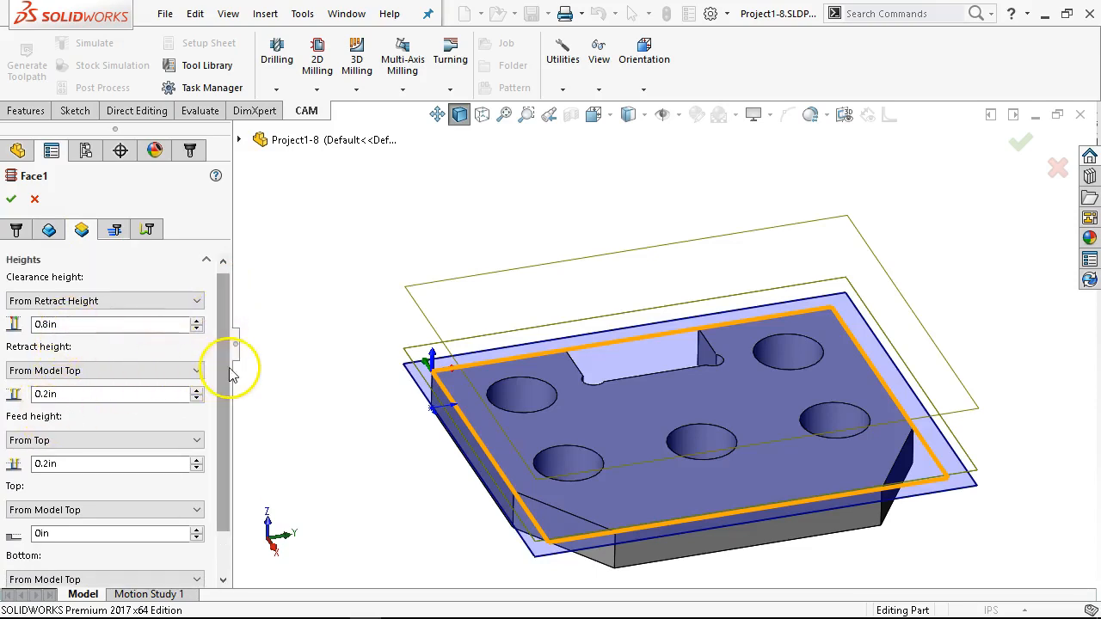
left_click_drag(231, 368, 213, 440)
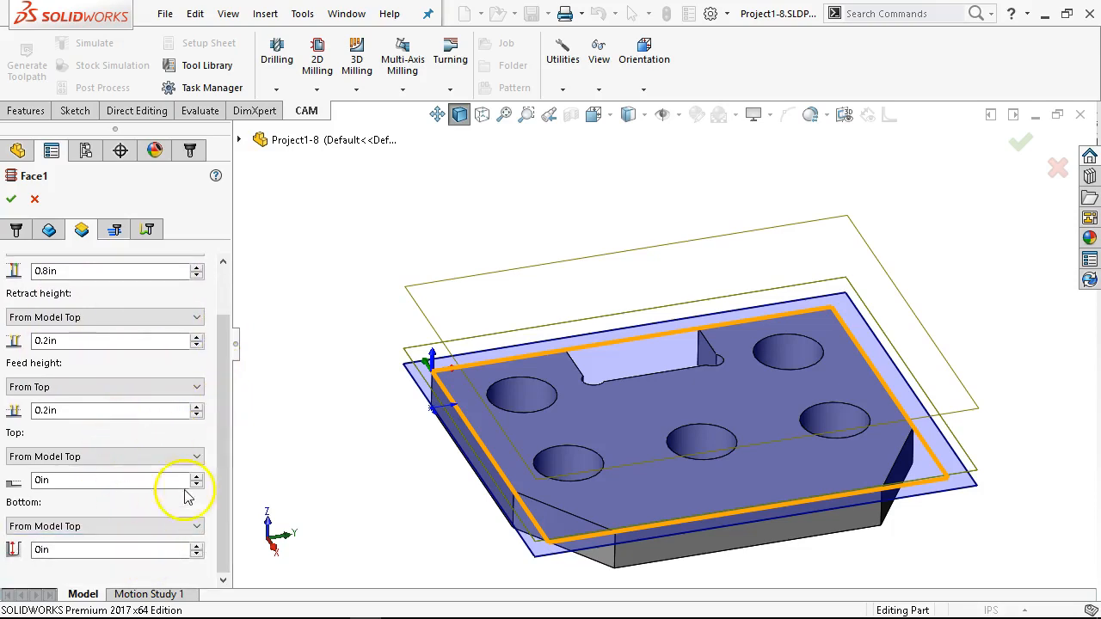
left_click_drag(221, 422, 228, 384)
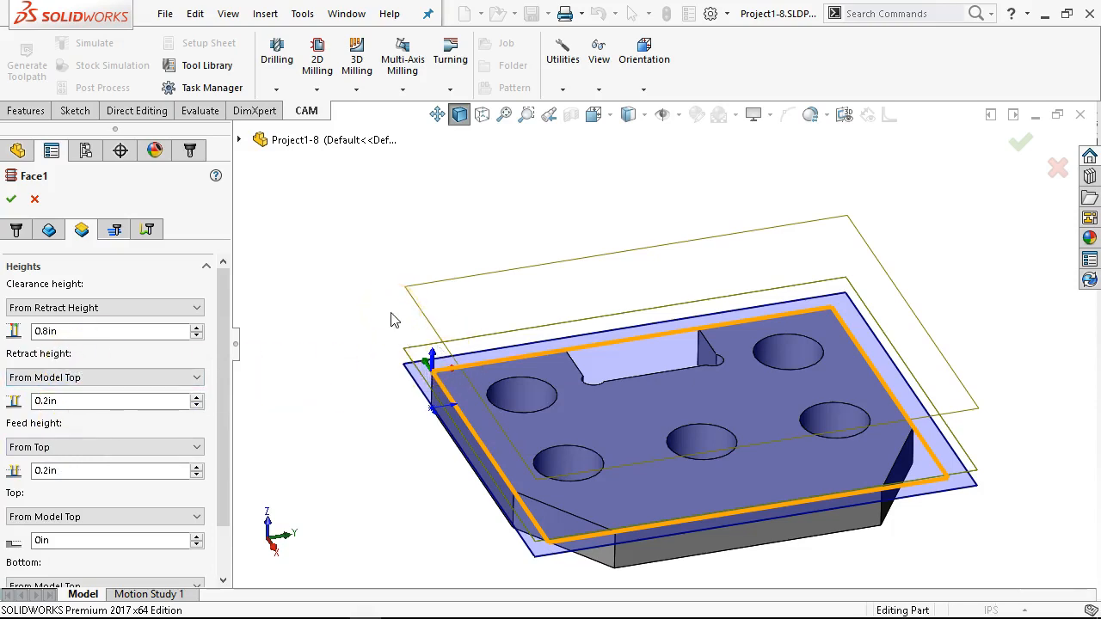
Step: Examine the facing height planes from the side of the plate with Z pointing up, and from an angled view
key("ctrl+1")
key("ctrl+3")
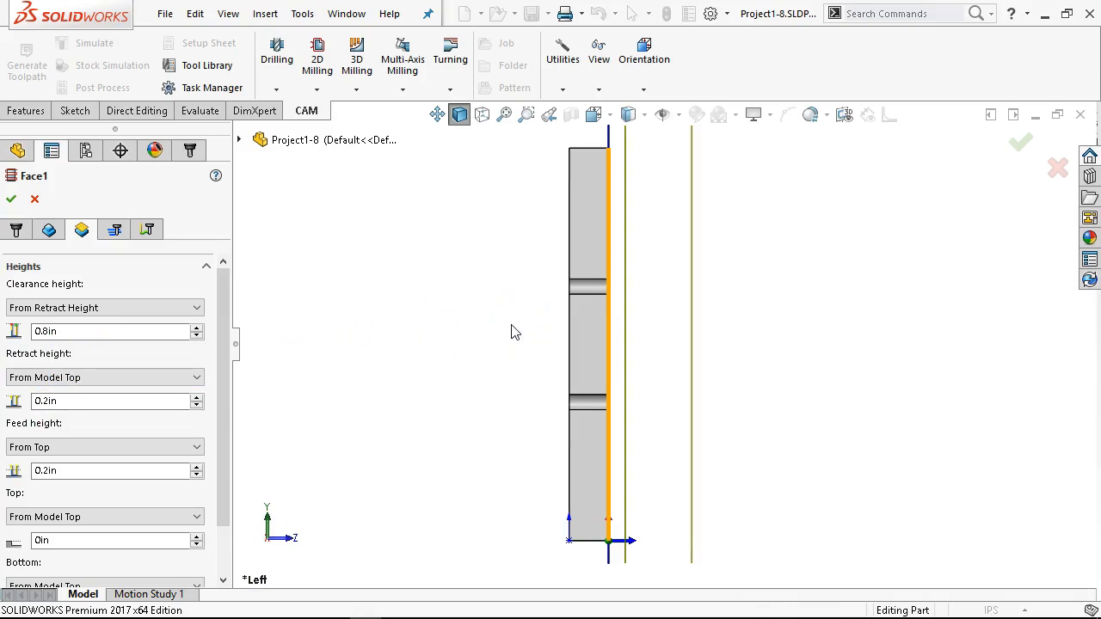
key("alt+Right")
key("alt+Right")
key("alt+Left")
key("alt+Left")
key("alt+Left")
key("alt+Left")
key("alt+Left")
key("alt+Left")
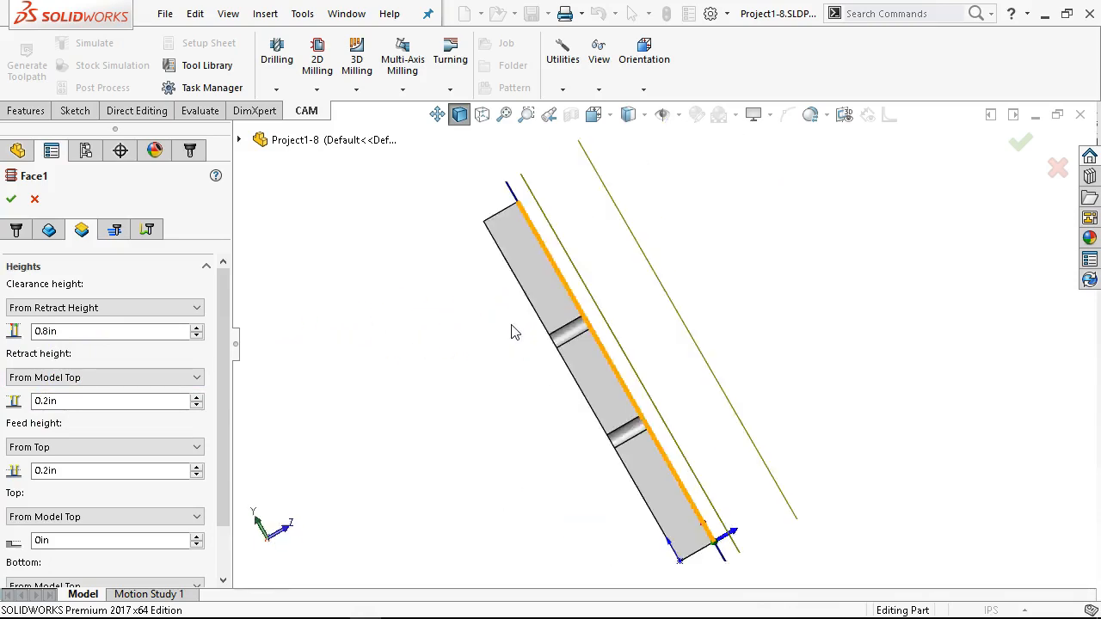
key("alt+Right")
key("alt+Right")
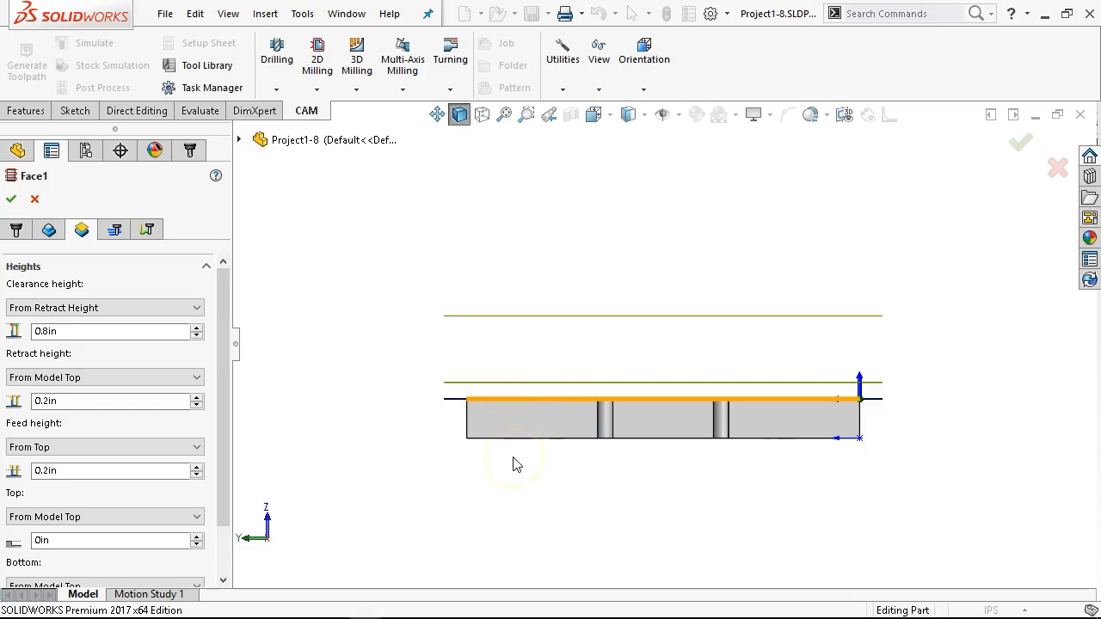
left_click(54, 470)
middle_click_drag(558, 412, 489, 469)
scroll(712, 347, "down", 2)
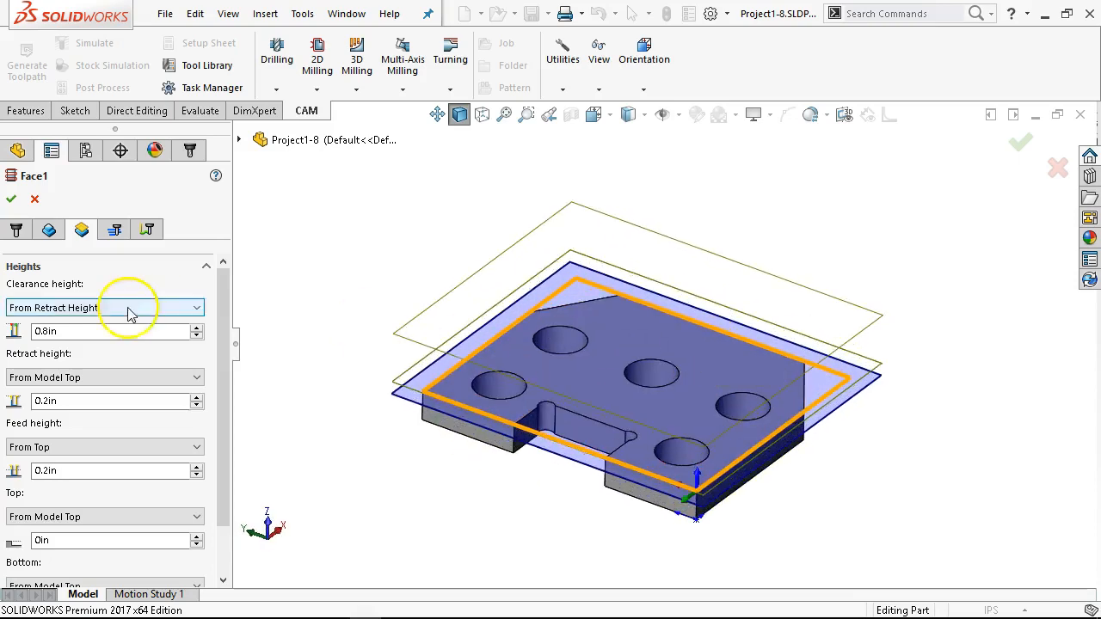
Step: Set the facing stepover to 4 in and review the remaining pass options, including direction
left_click(117, 241)
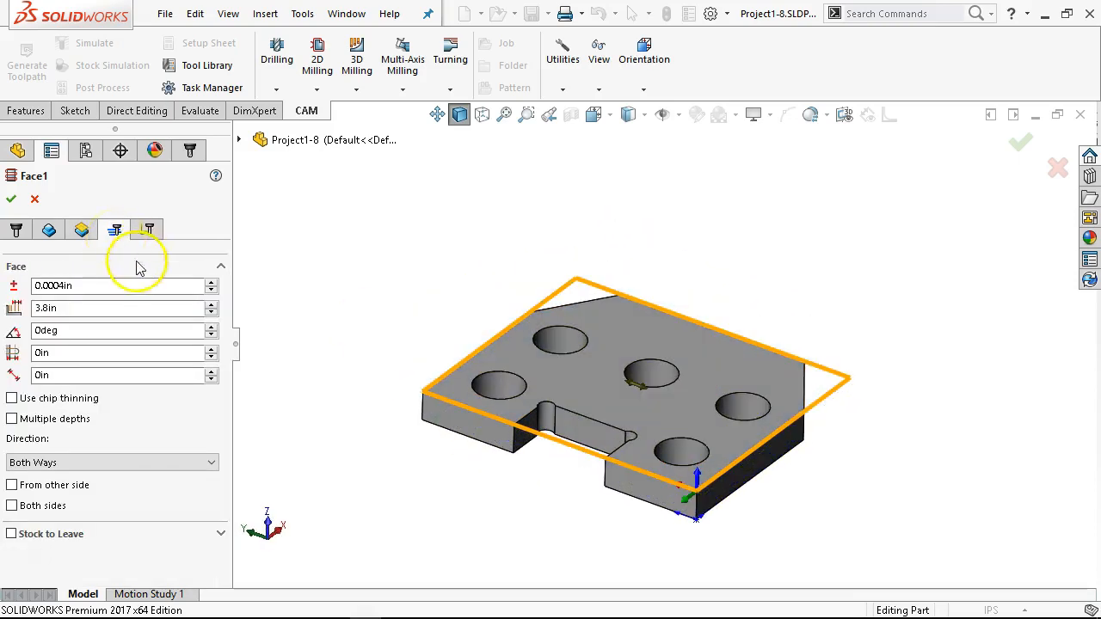
left_click(72, 307)
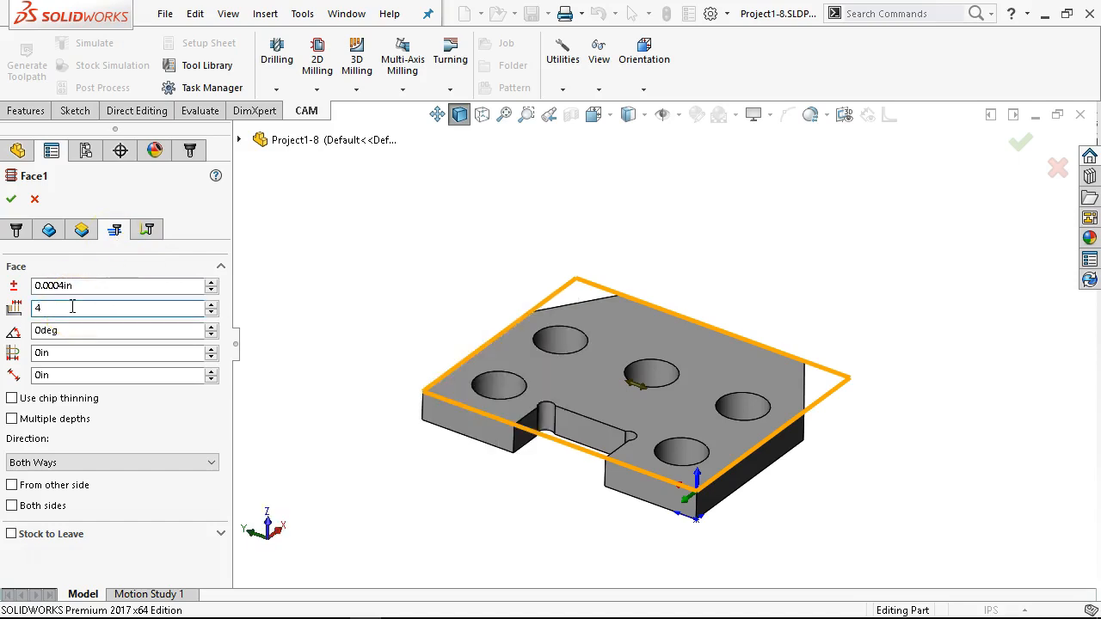
left_click(201, 327)
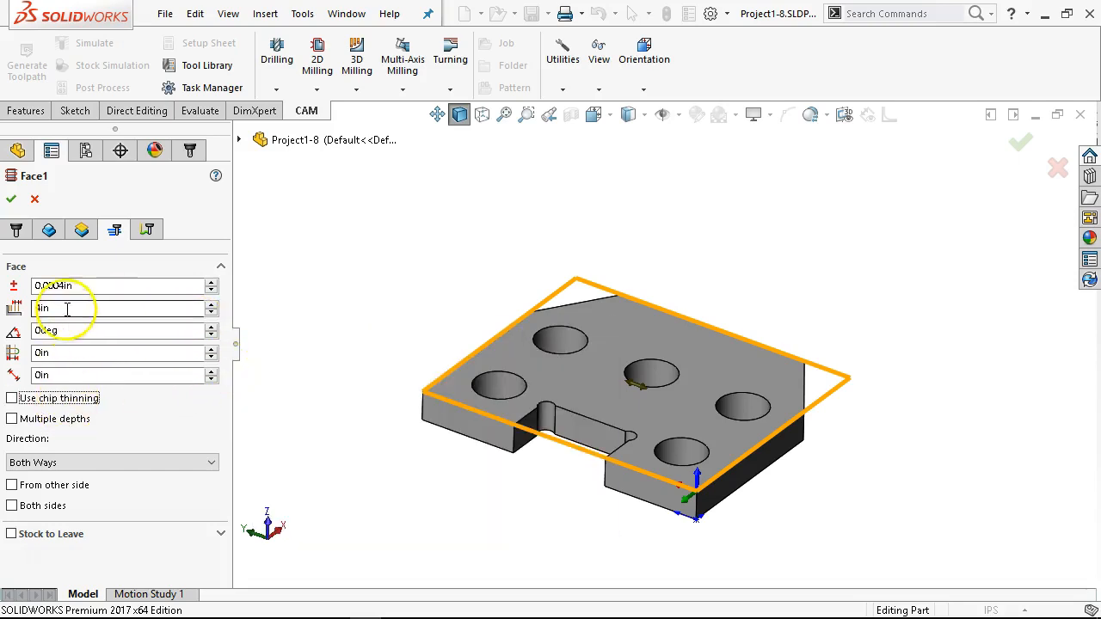
mouse_move(65, 330)
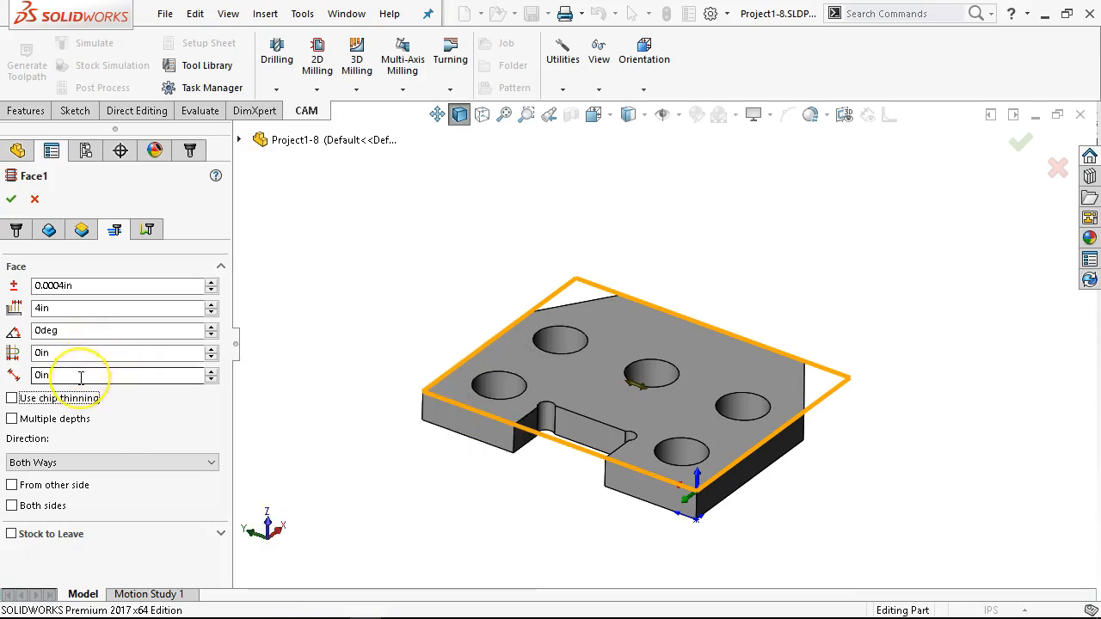
mouse_move(81, 378)
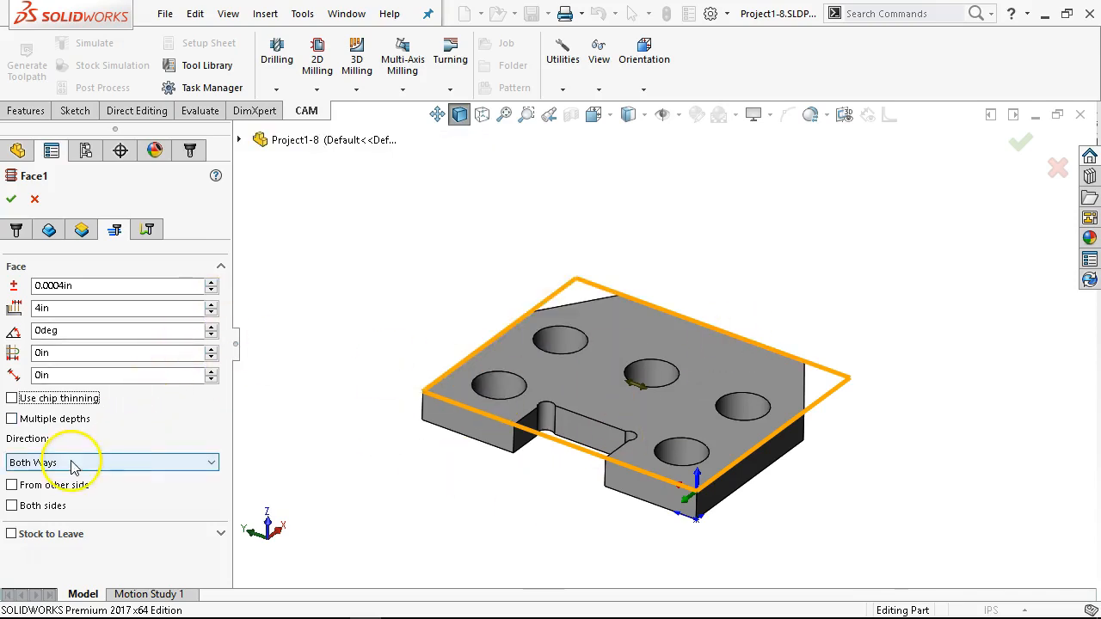
mouse_move(69, 495)
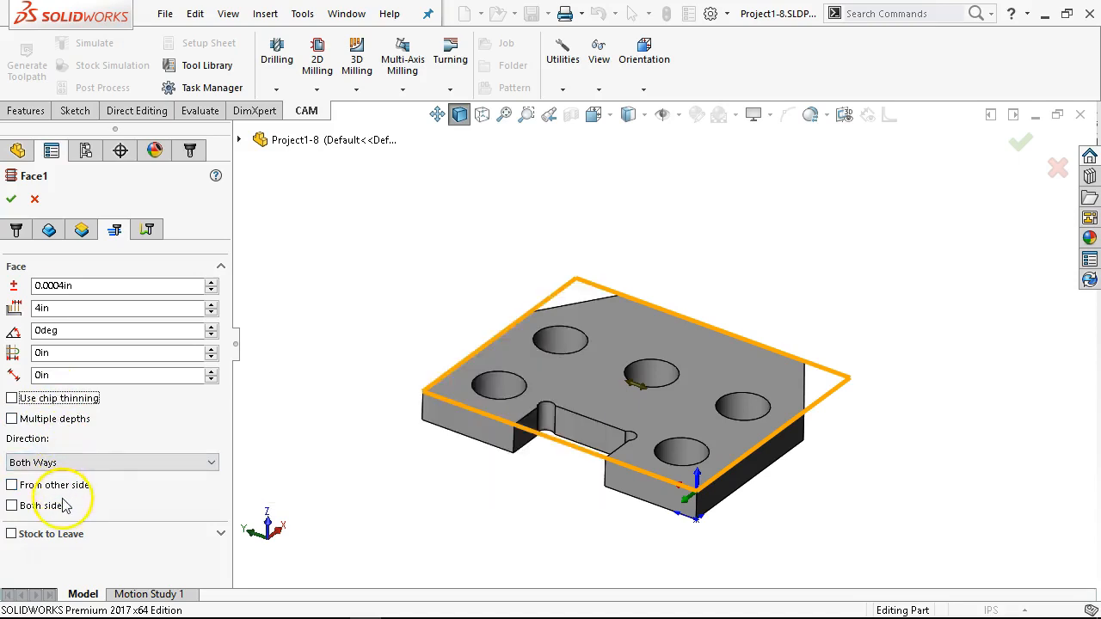
Step: Review Face1's linking and lead-in settings, and accept the edited operation to regenerate its toolpath
left_click(146, 234)
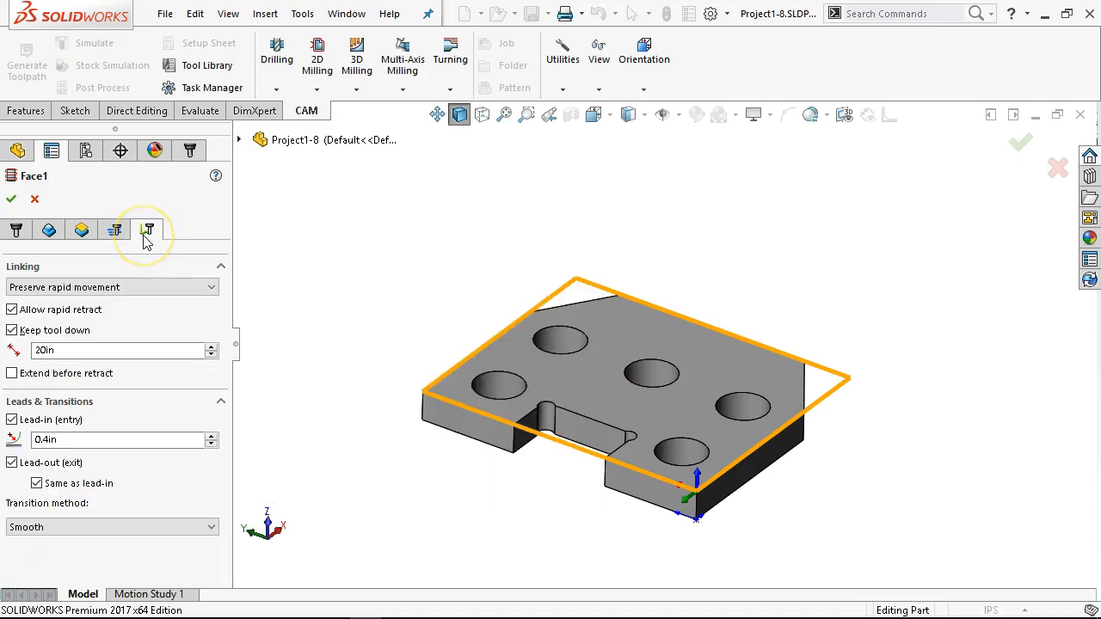
left_click(67, 439)
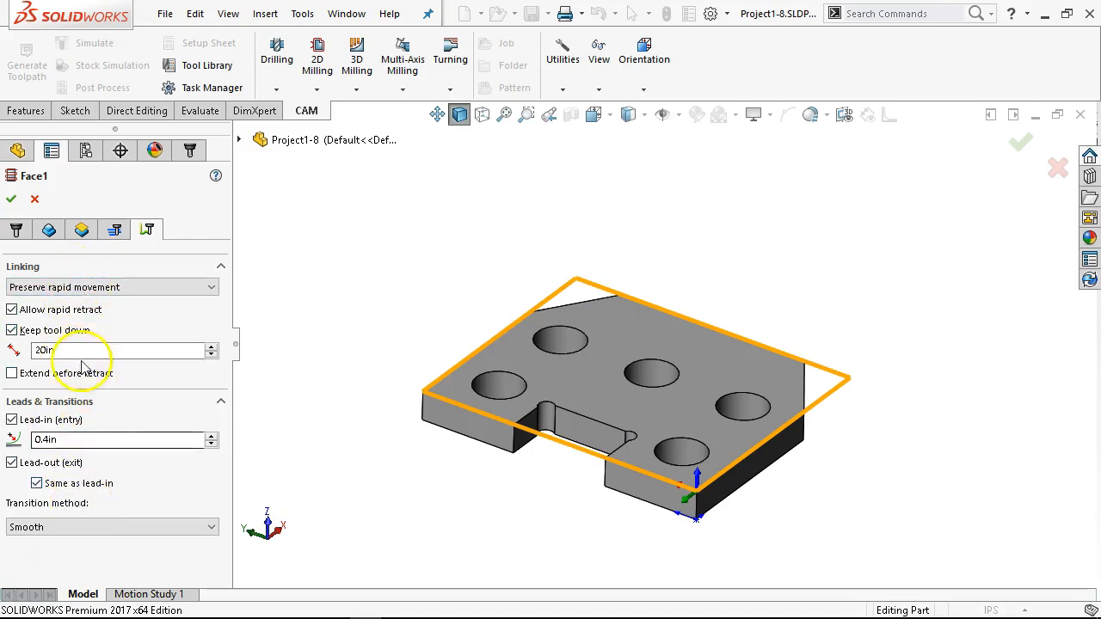
left_click(11, 199)
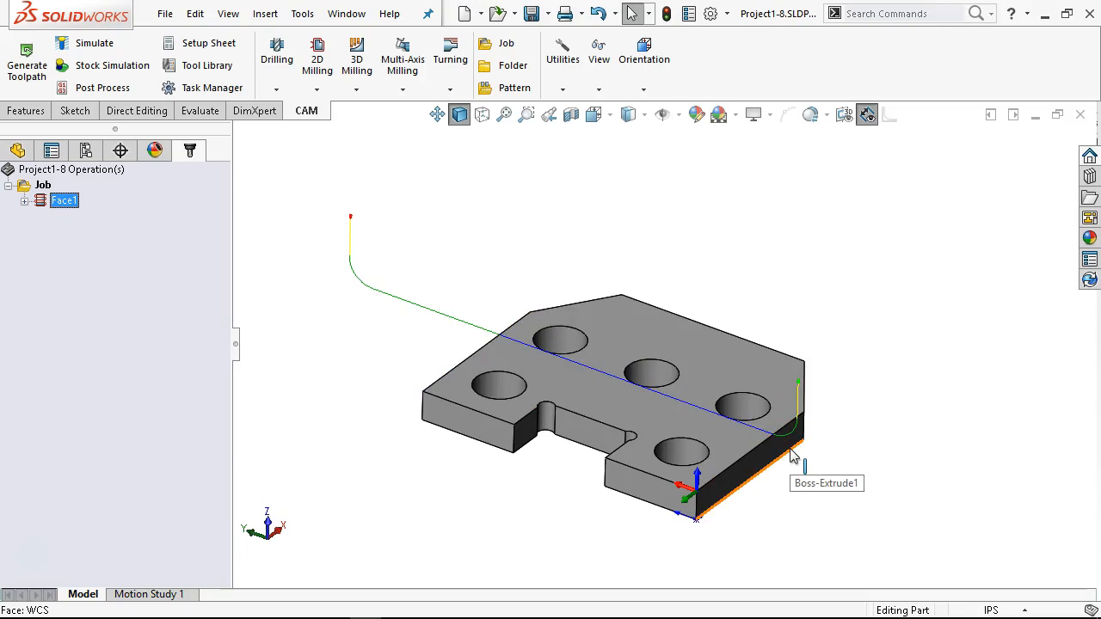
Step: Edit Face1 again to turn on Extend before retract, leaving the lead-out same as the lead-in, and accept it
double_click(73, 202)
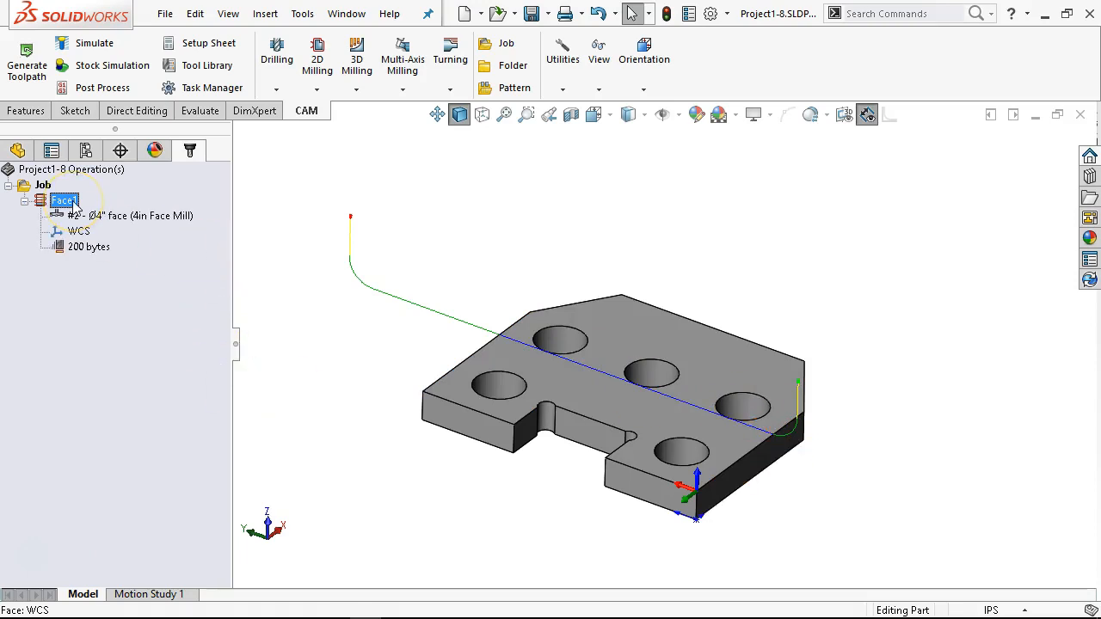
right_click(73, 201)
left_click(110, 106)
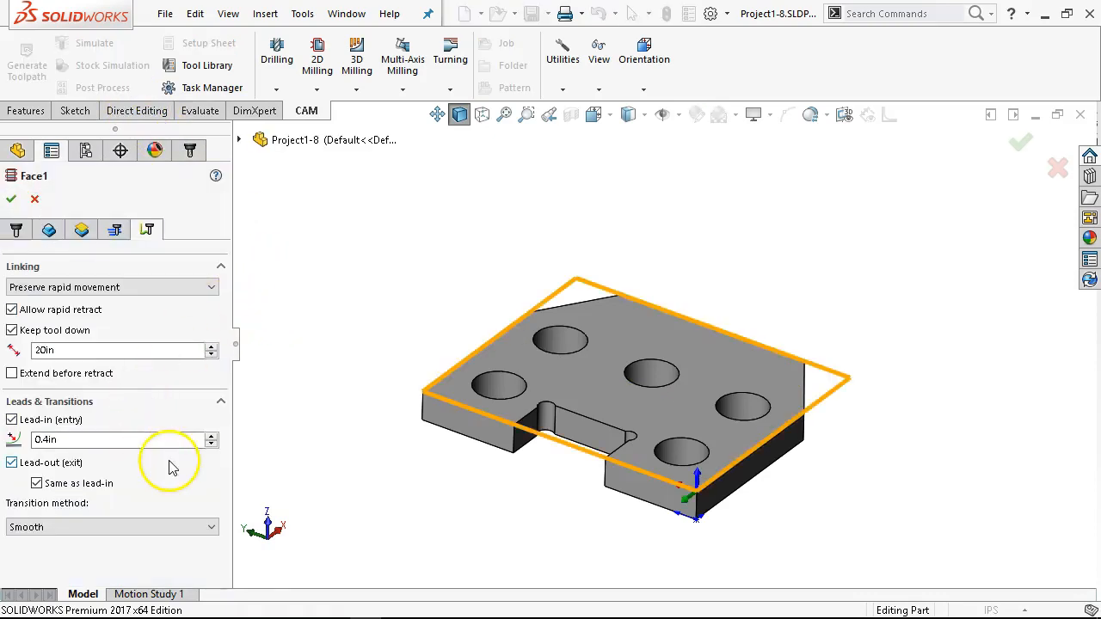
left_click(36, 487)
left_click(90, 506)
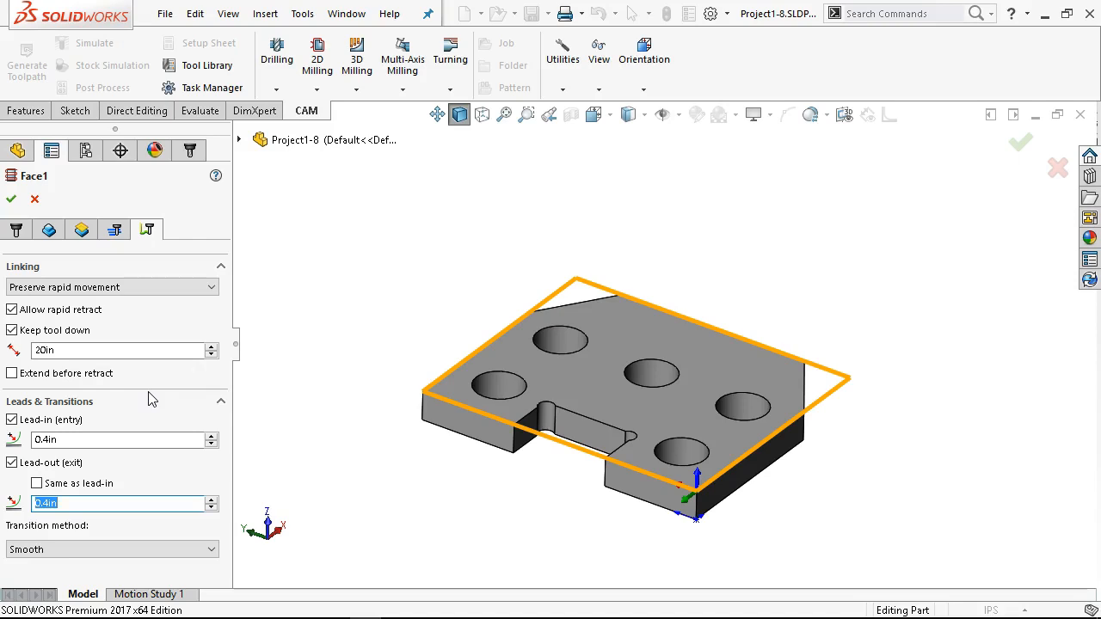
left_click(15, 376)
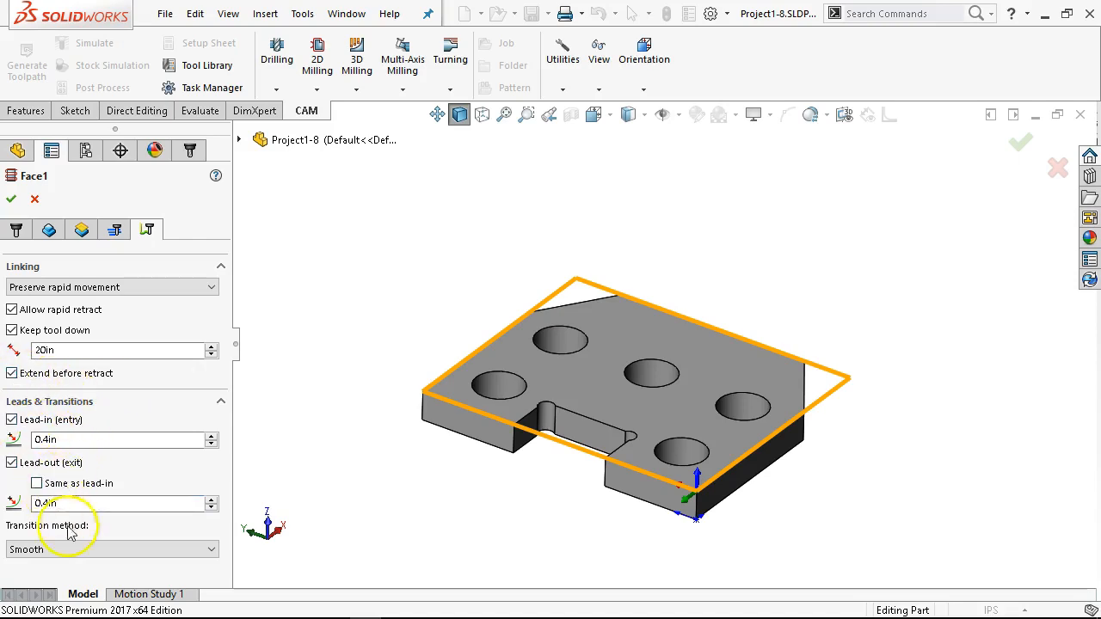
left_click(37, 483)
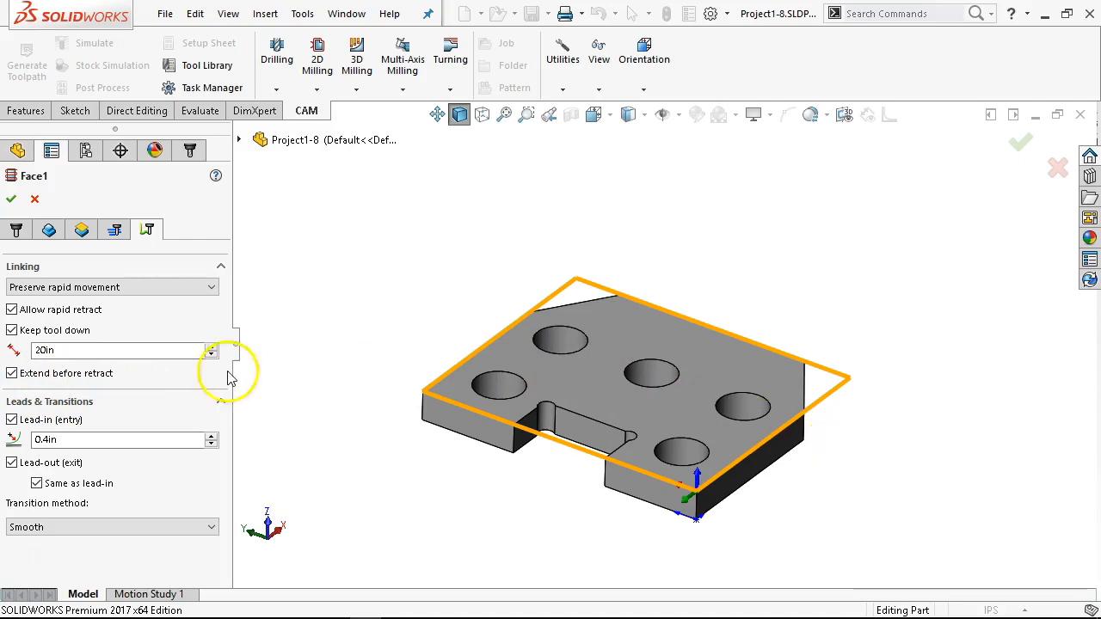
left_click(36, 200)
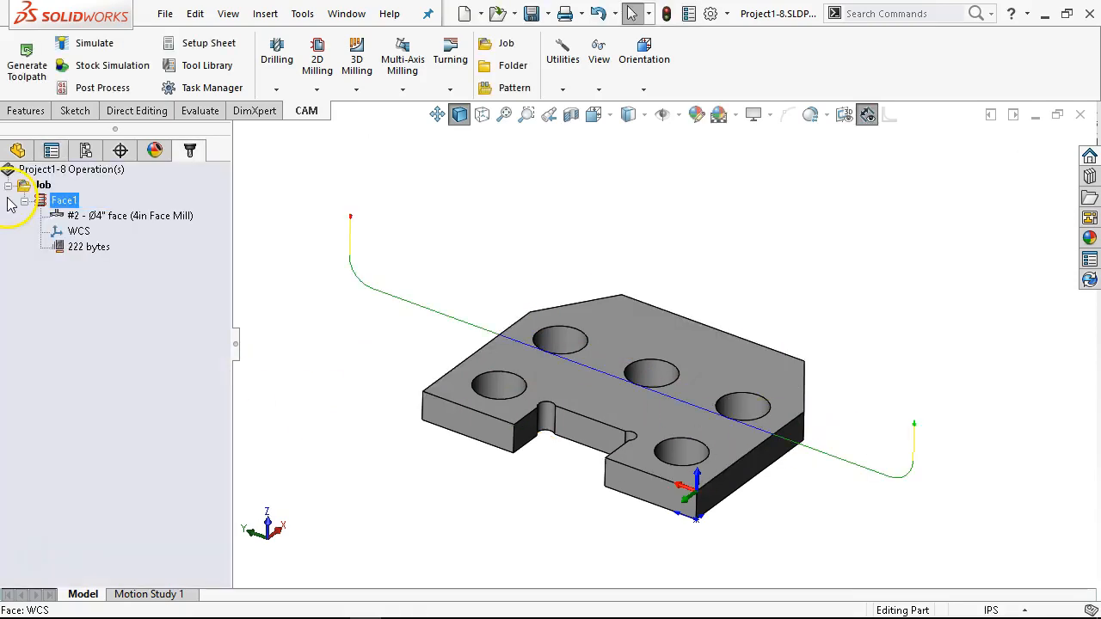
mouse_move(356, 253)
middle_mouse_down()
mouse_move(381, 285)
mouse_move(359, 239)
middle_mouse_up()
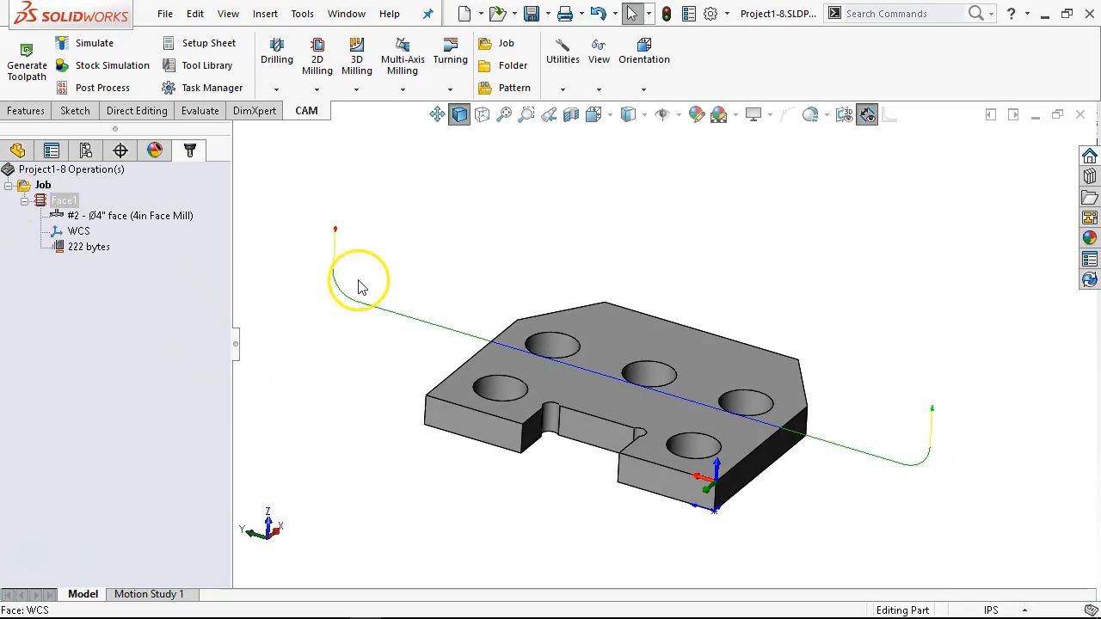
Step: Collapse the Face1 operation's details and orient the plate to the saved machor view
left_click(25, 200)
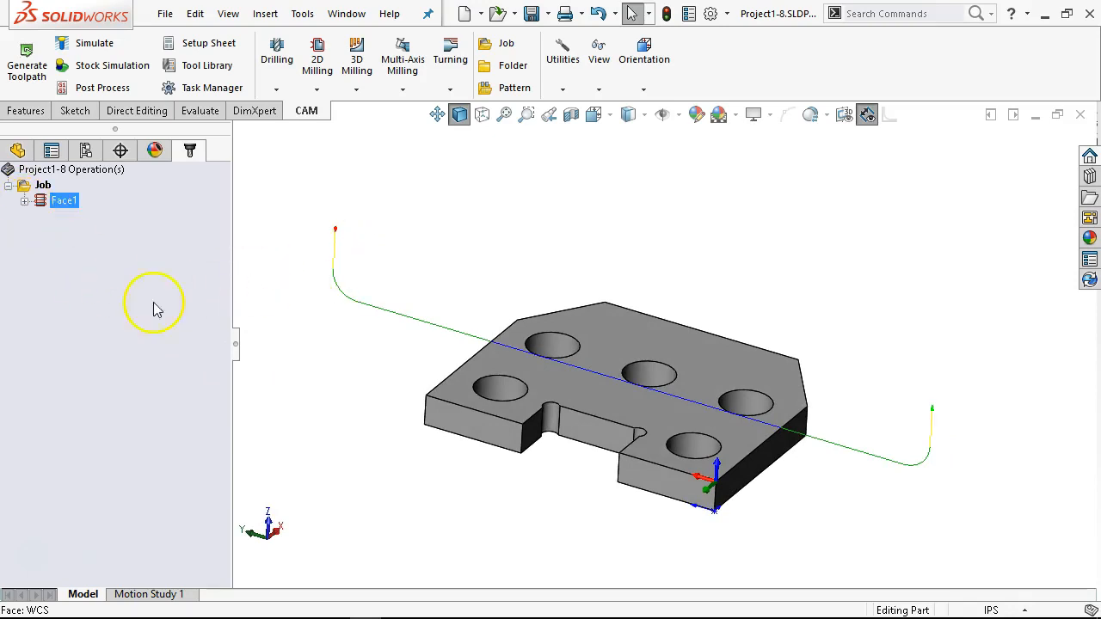
middle_click_drag(504, 287, 504, 327)
middle_click_drag(543, 362, 422, 256)
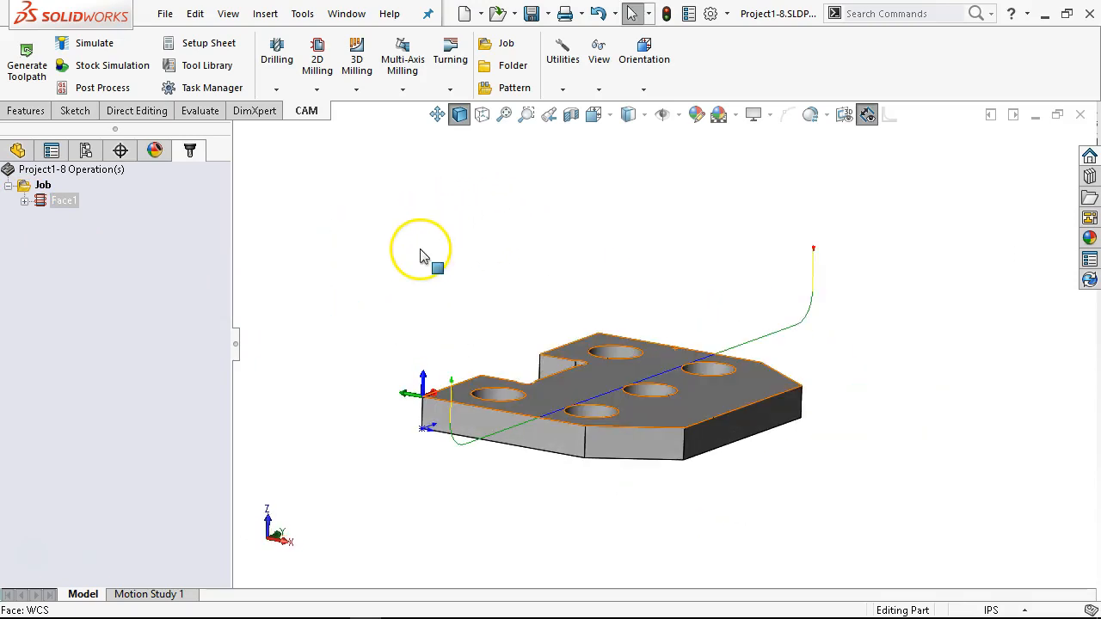
key("space")
left_click(399, 435)
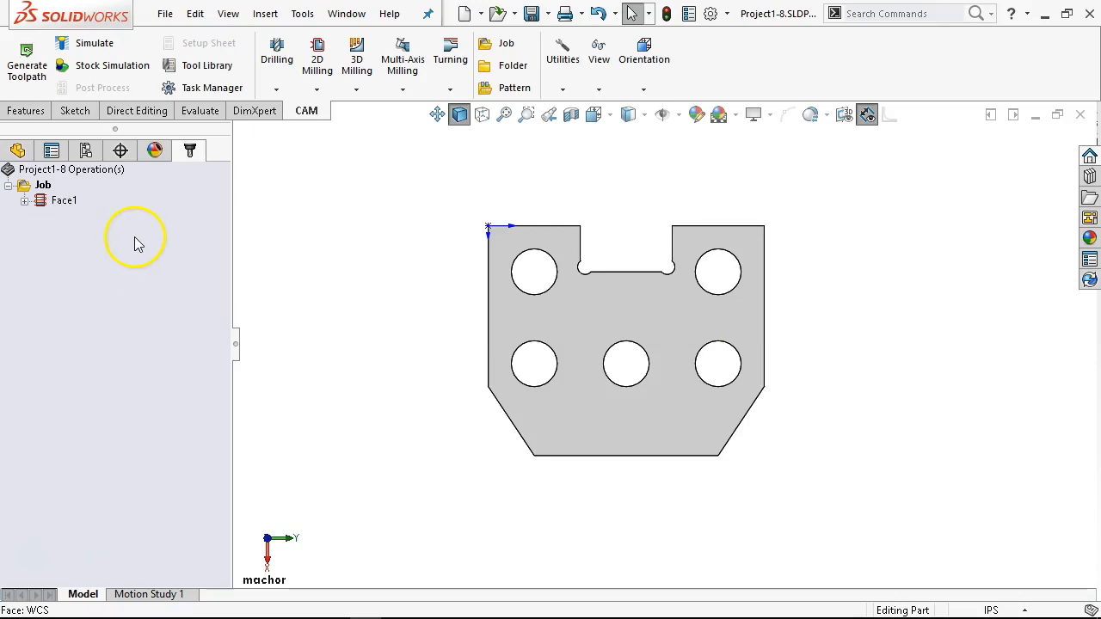
Step: Start a new 2D Contour milling operation in the plate's job
right_click(89, 250)
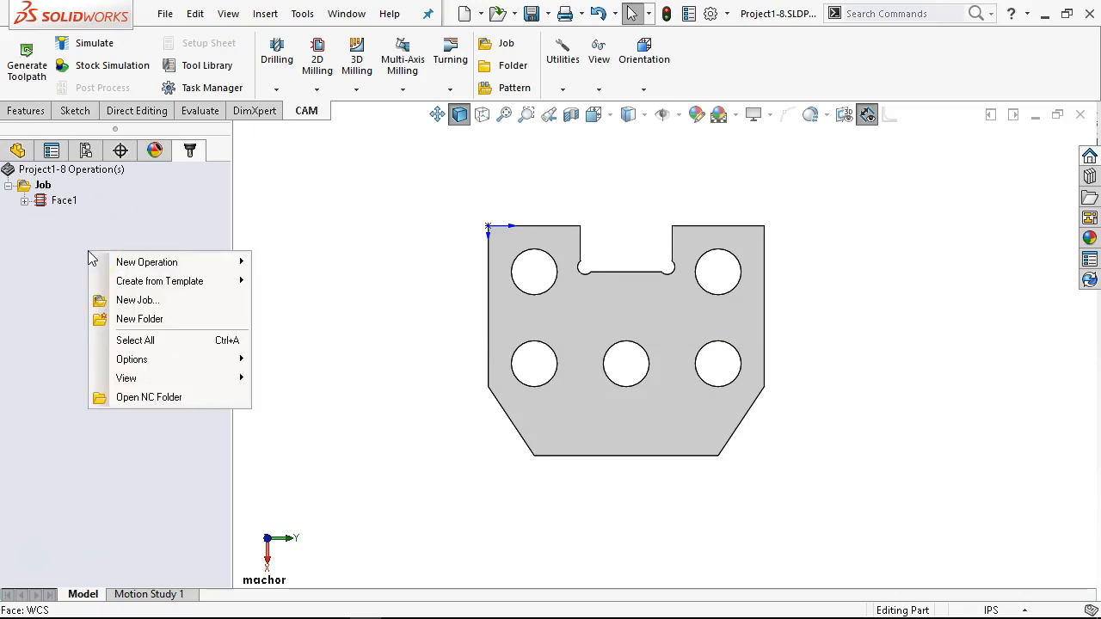
mouse_move(173, 263)
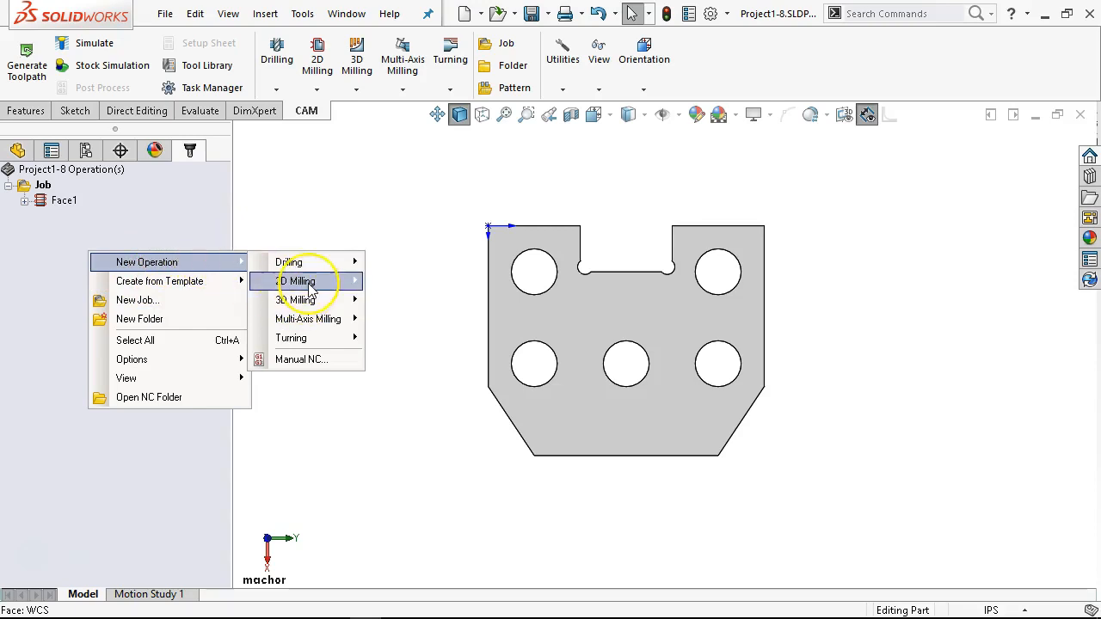
mouse_move(289, 281)
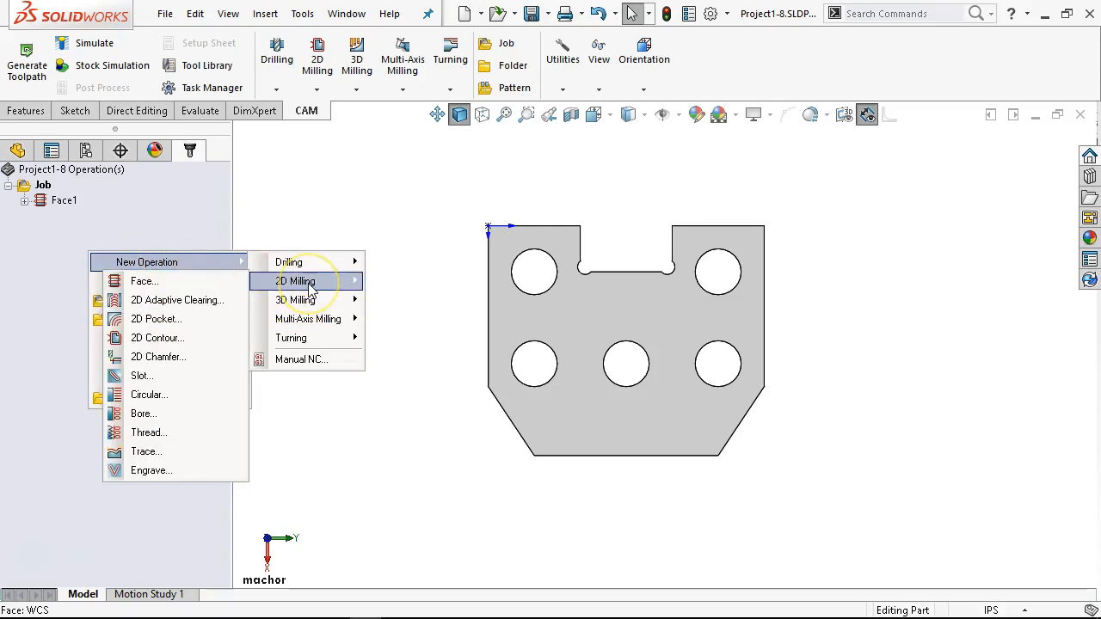
left_click(174, 342)
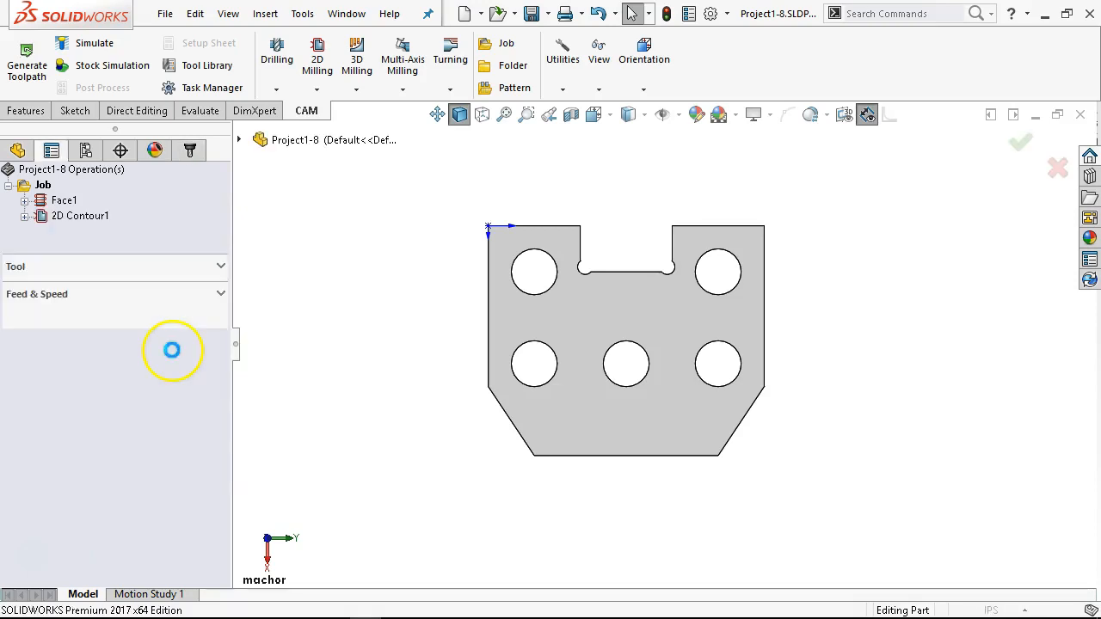
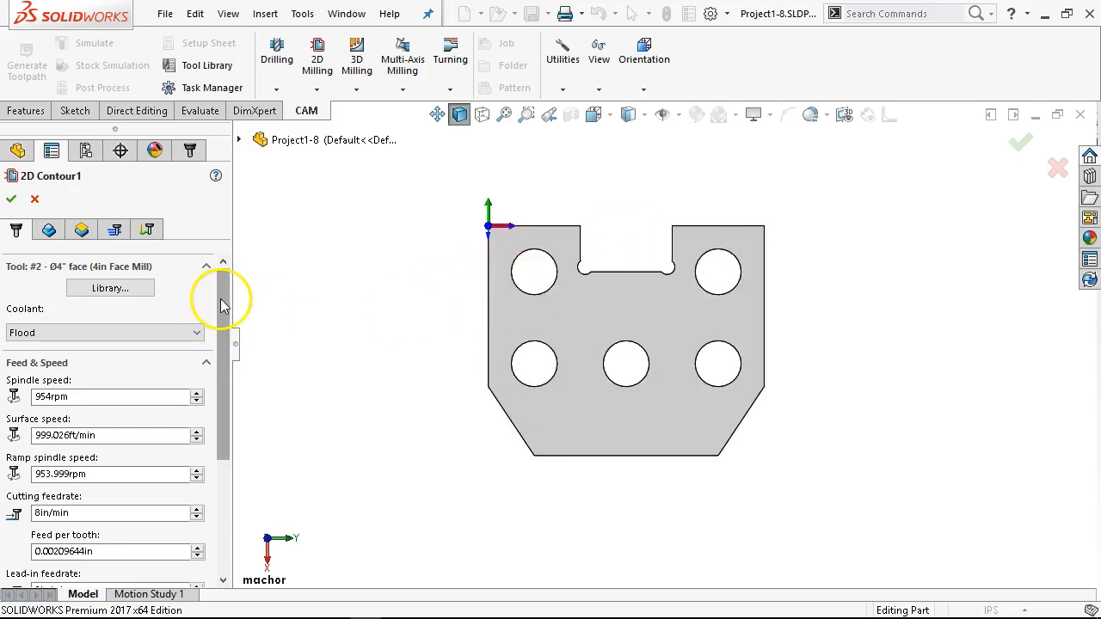
Step: Assign the 1/2" flat endmill from the tool library to the 2D contour operation
left_click(129, 291)
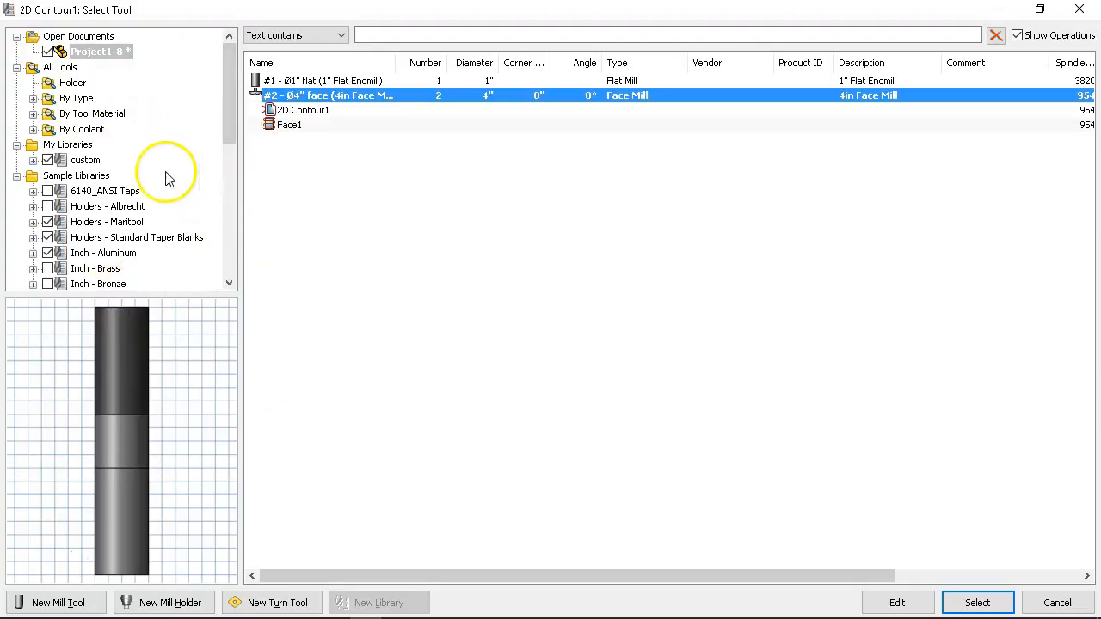
left_click(32, 98)
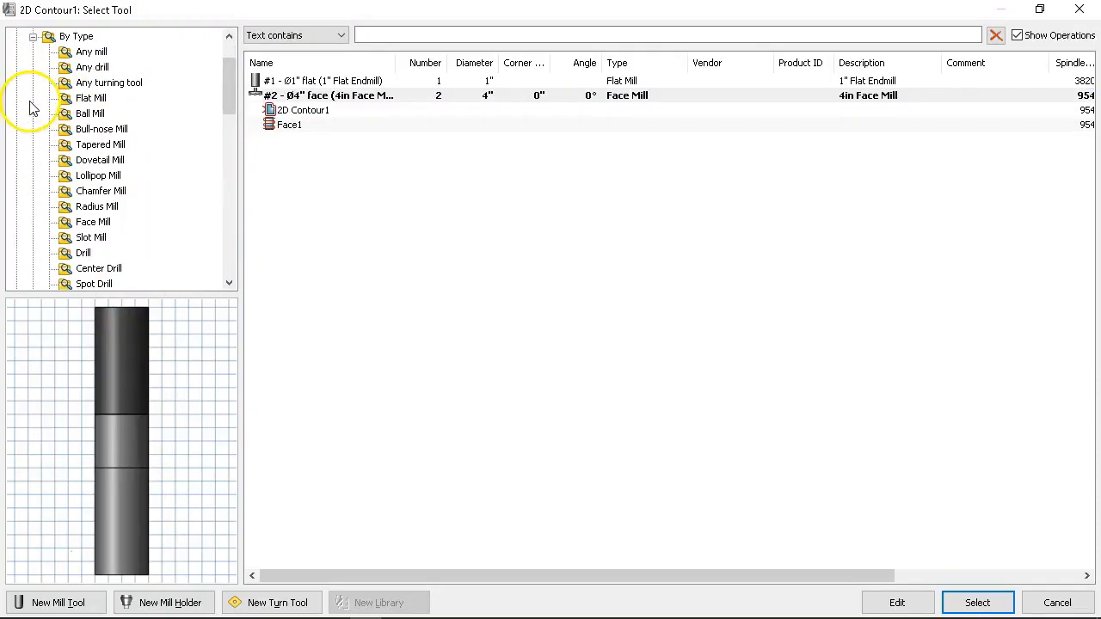
left_click(89, 98)
left_click(289, 168)
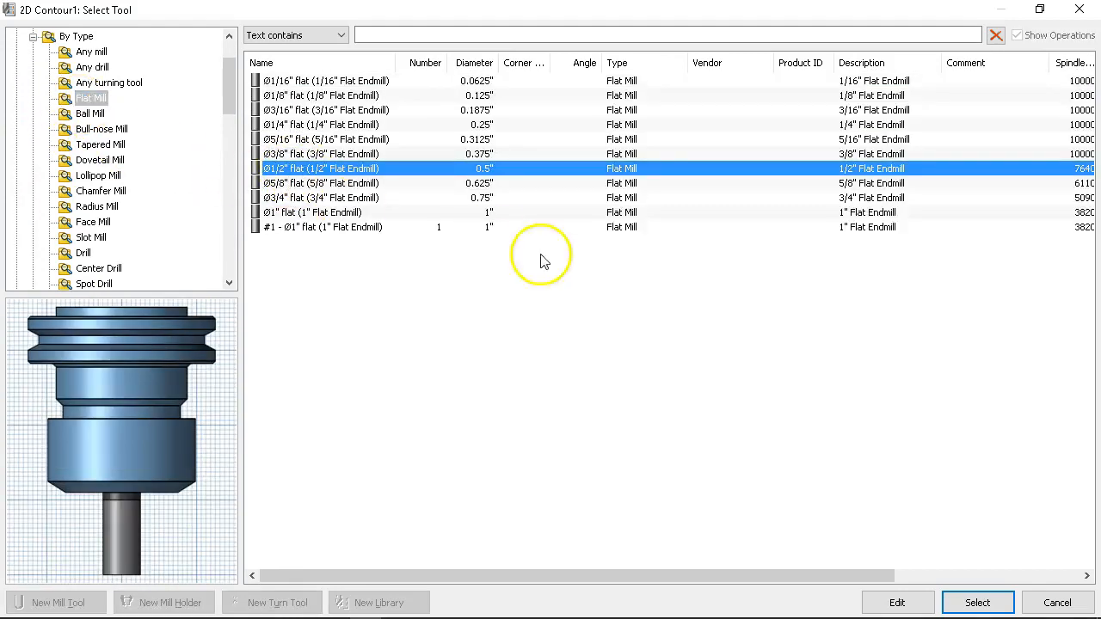
left_click(978, 602)
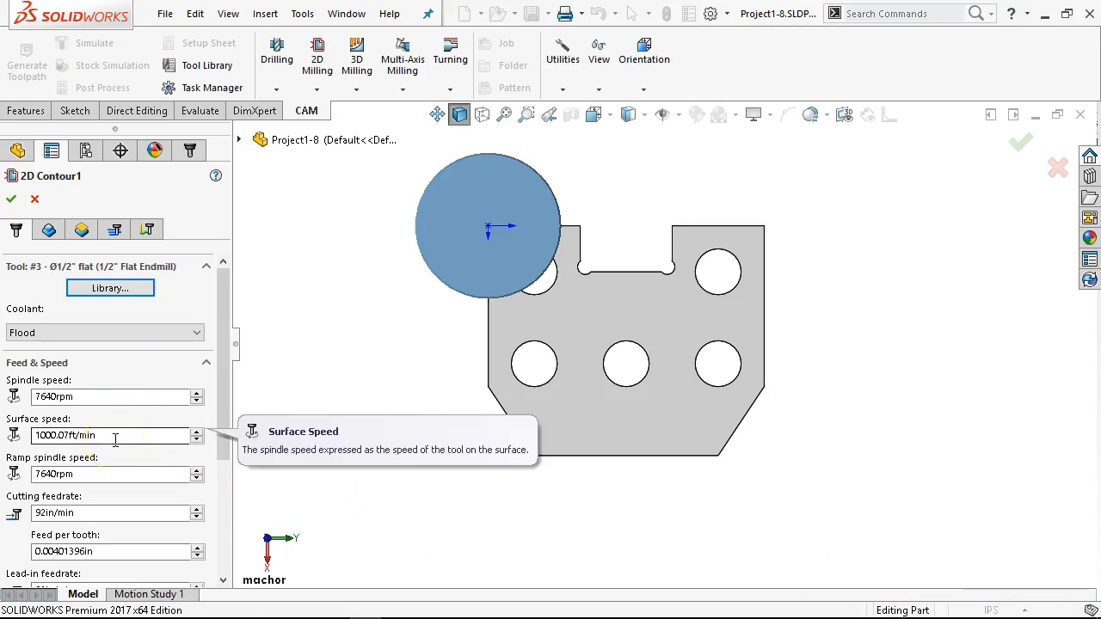
Step: Open the contour's 1/2" flat endmill in the Project1-8 tool list for editing and set its spindle speed to 9000 rpm
left_click(110, 288)
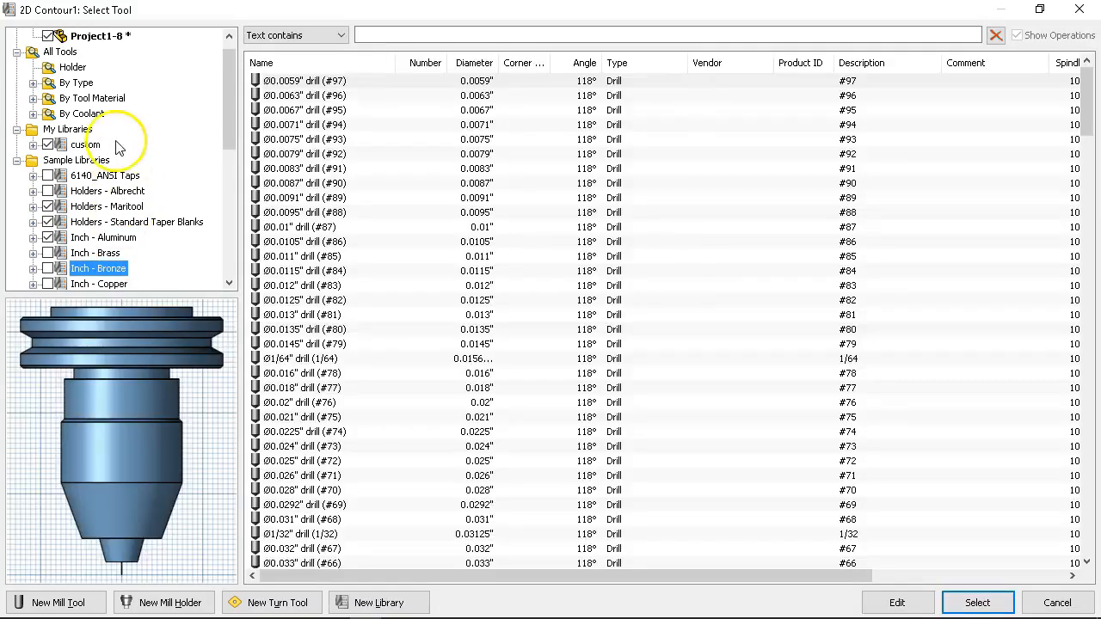
scroll(88, 69, "up", 1)
left_click(99, 51)
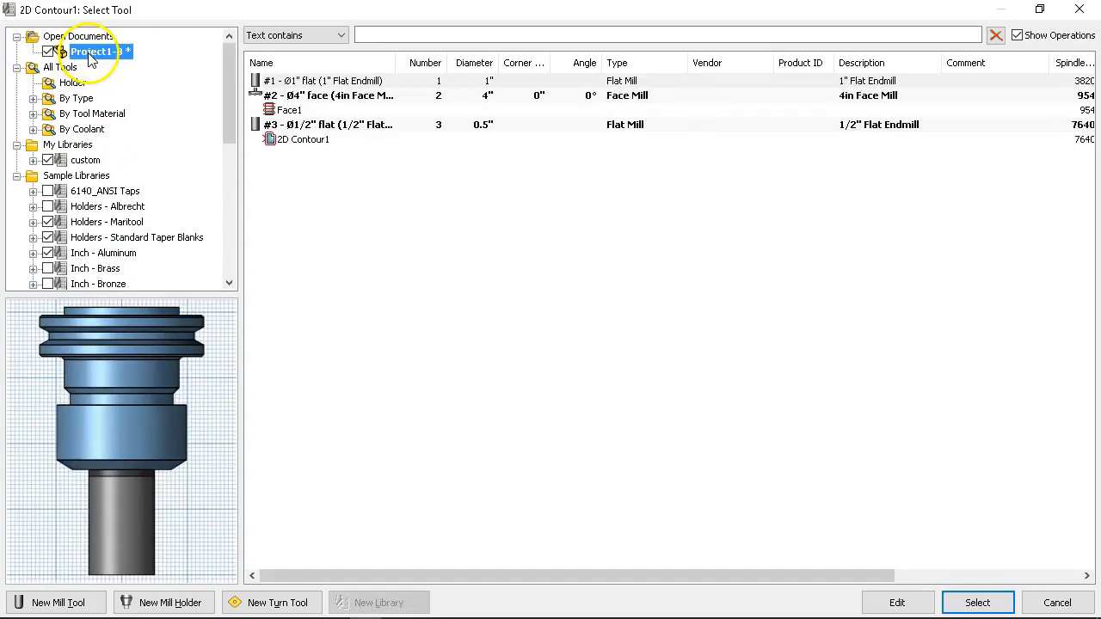
double_click(332, 127)
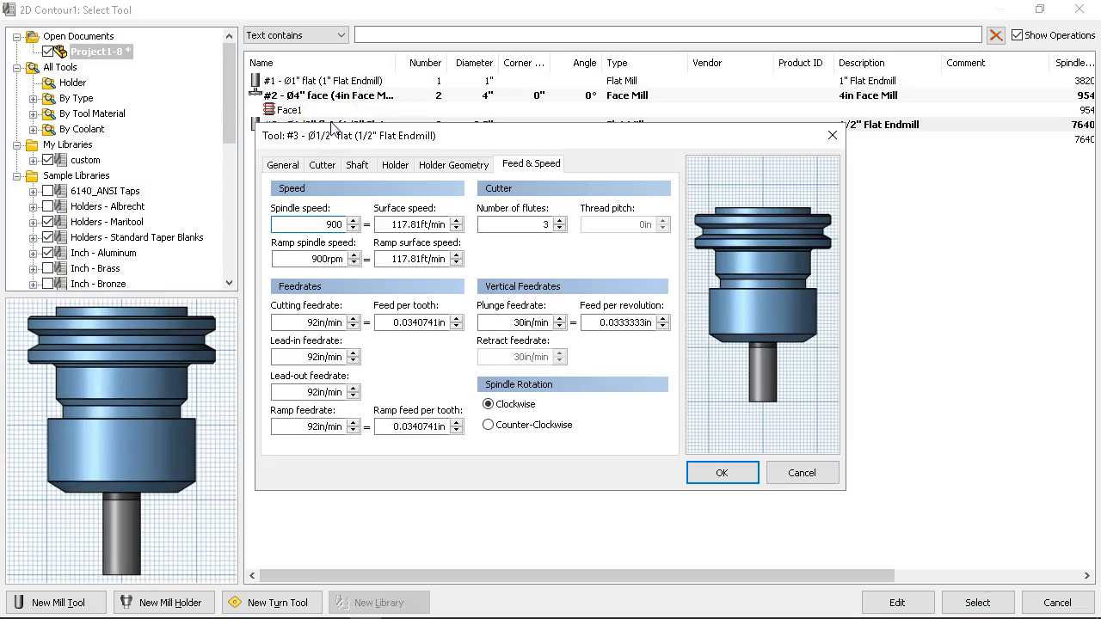
key("Tab")
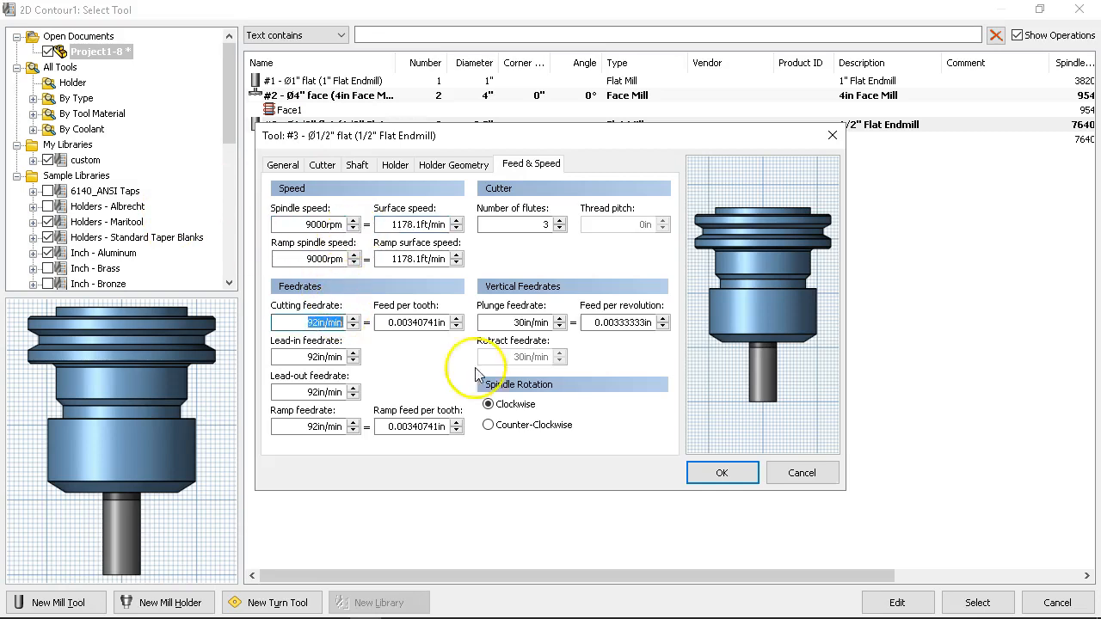
Step: Set the 1/2" endmill's feed per tooth to 0.002 in
left_click(445, 327)
type(".0")
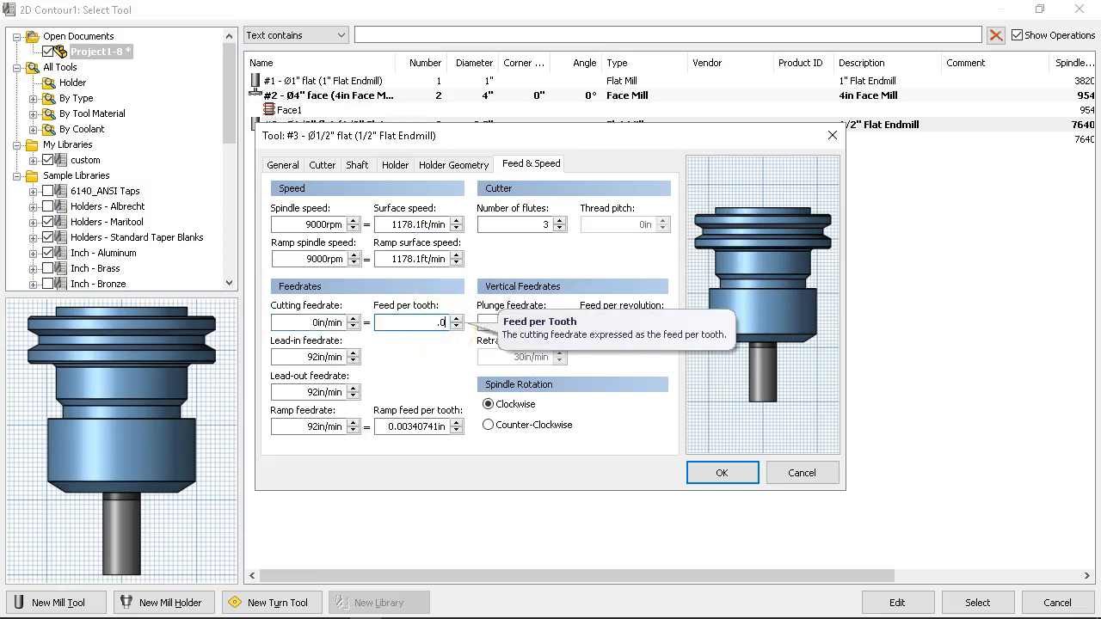
type("02")
key("Tab")
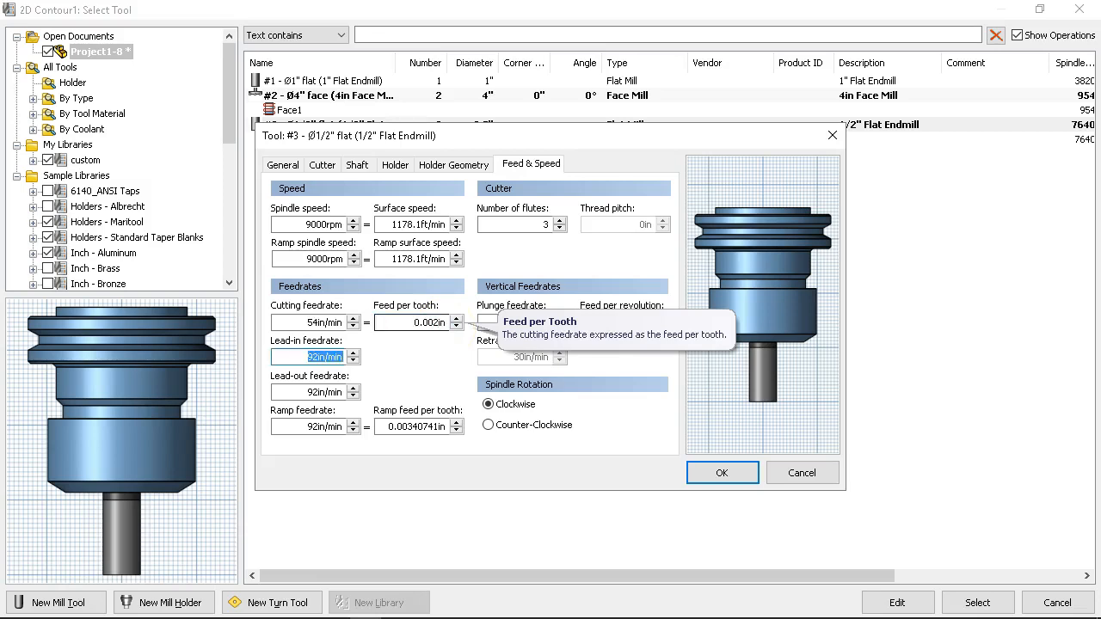
Step: Set the 1/2" endmill's cutting, lead-in, lead-out and ramp feedrates to 30 in/min
left_click_drag(304, 327, 350, 331)
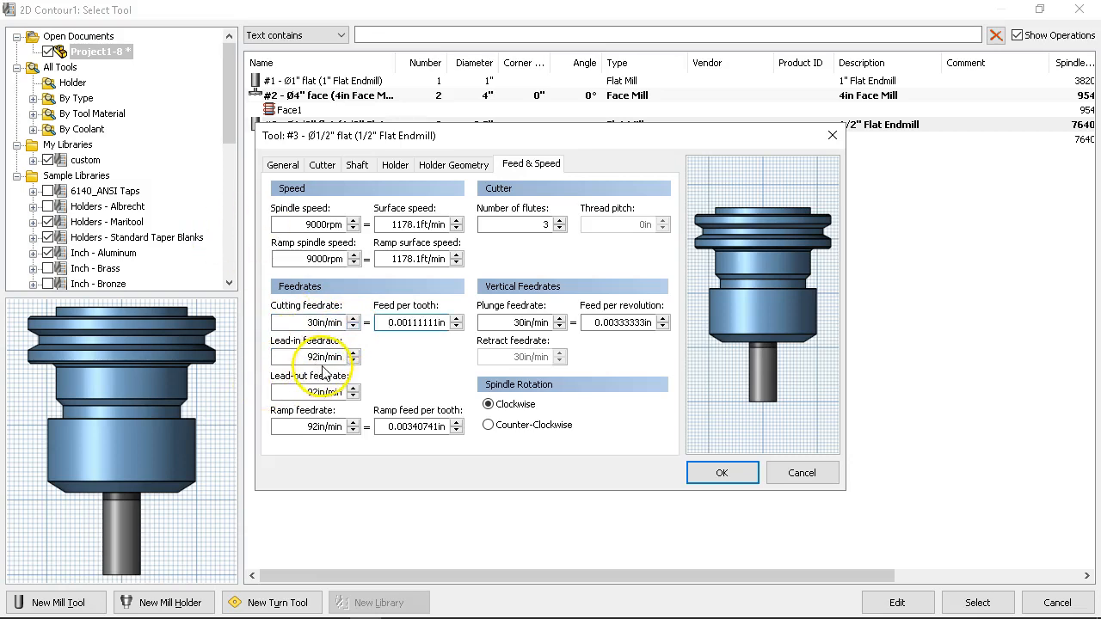
left_click_drag(289, 357, 391, 354)
type("30")
key("Tab")
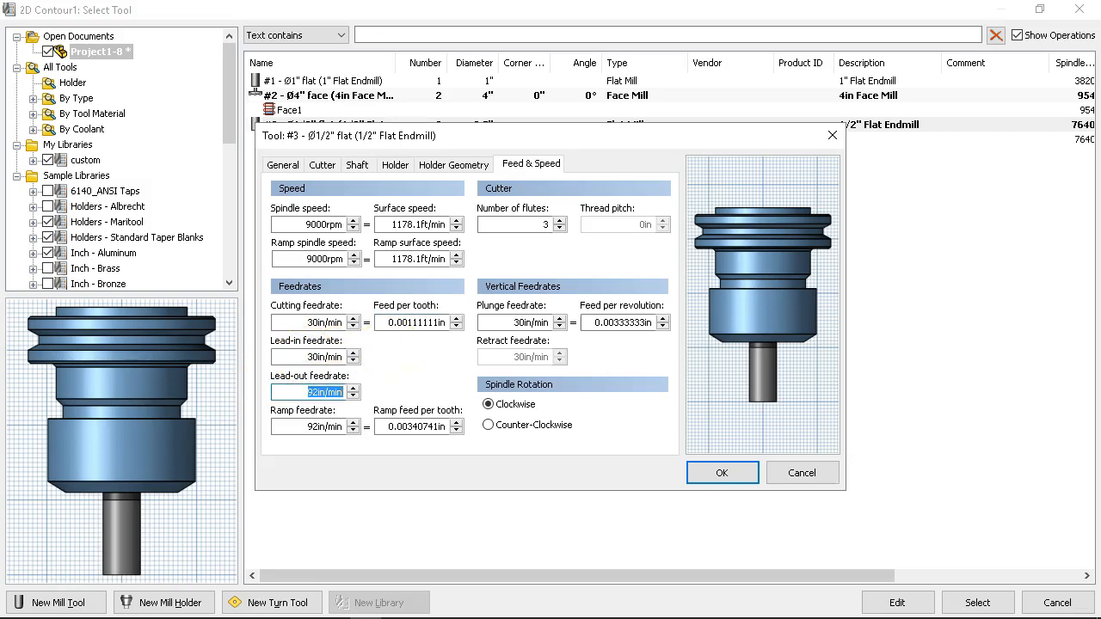
left_click_drag(289, 425, 350, 427)
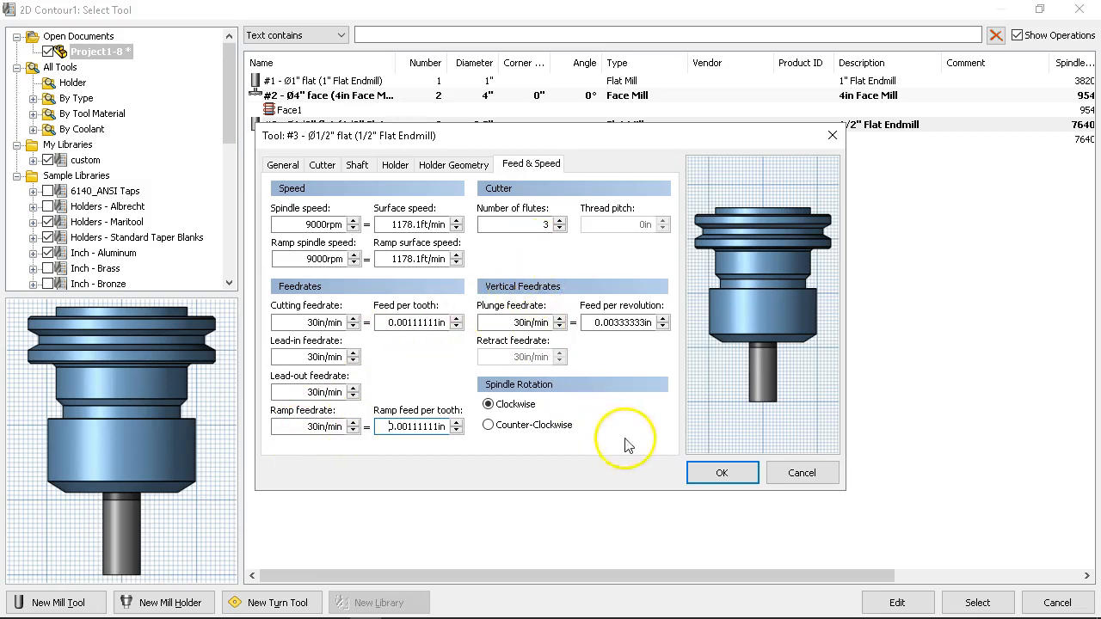
Step: Accept the edited endmill, override the 2D contour's feeds and speeds with the tool's values, and use it for the operation
left_click(721, 476)
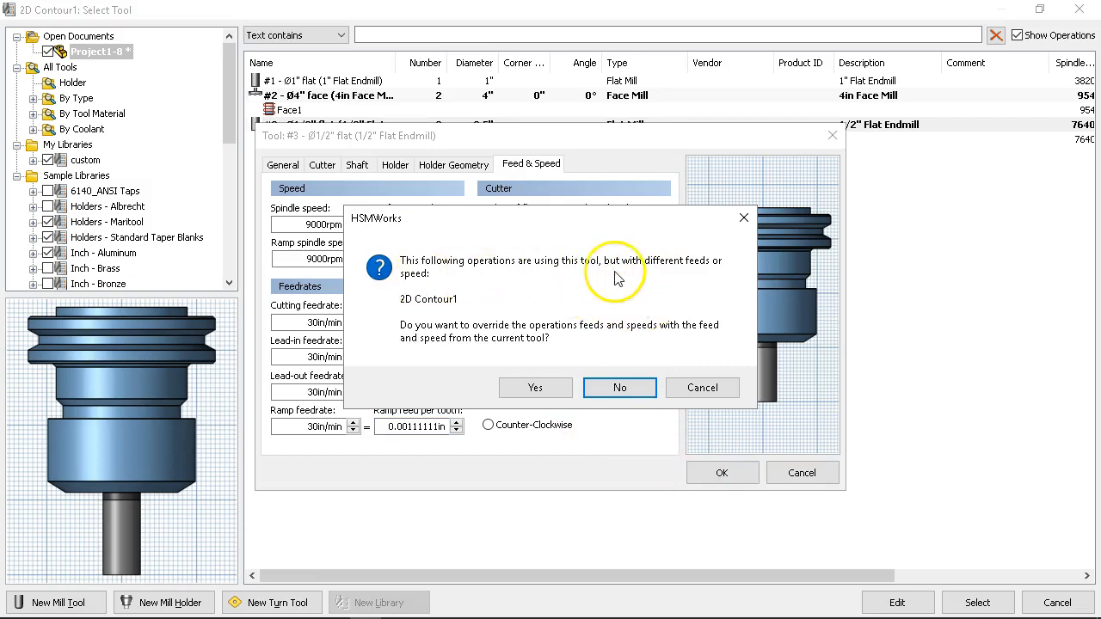
left_click(536, 388)
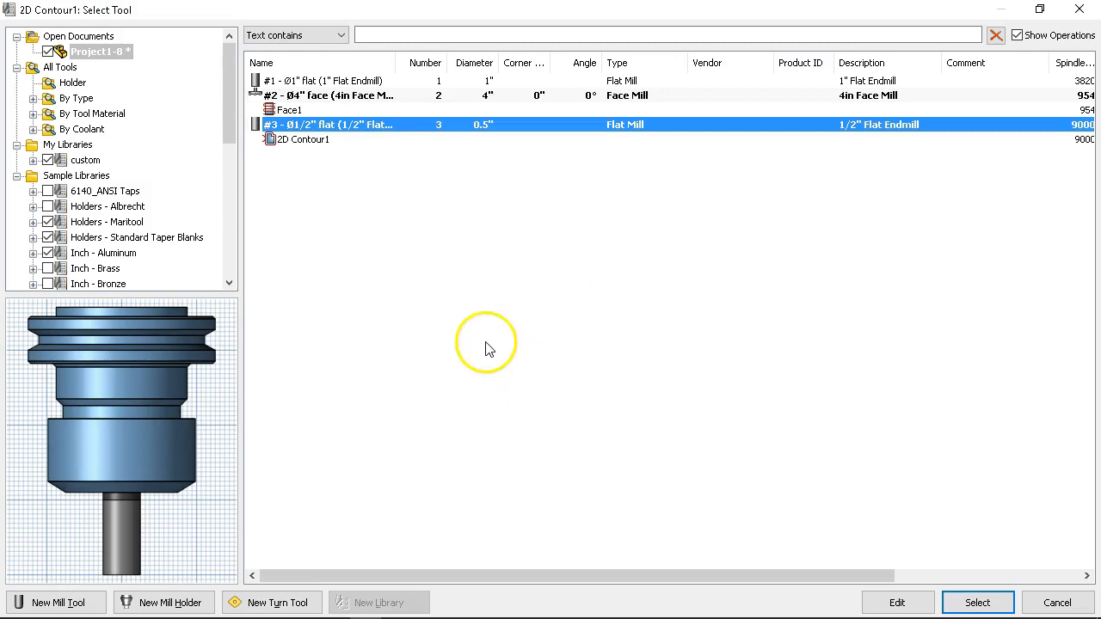
left_click(977, 602)
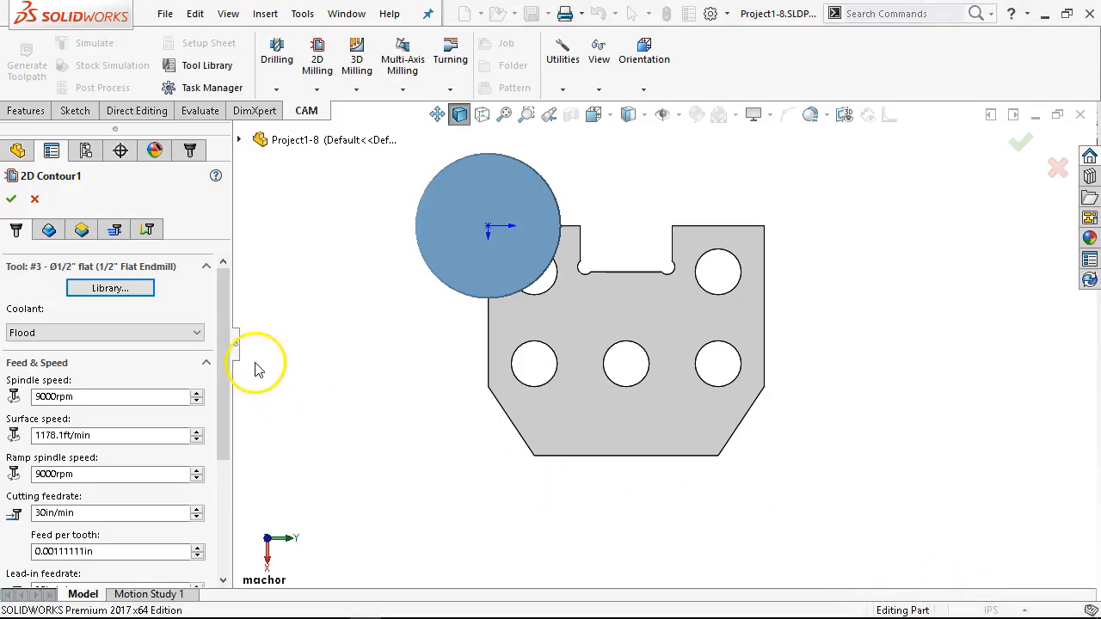
Step: Pick the plate's top outer edge beside the origin as the 2D contour's machining geometry
left_click_drag(233, 401, 252, 338)
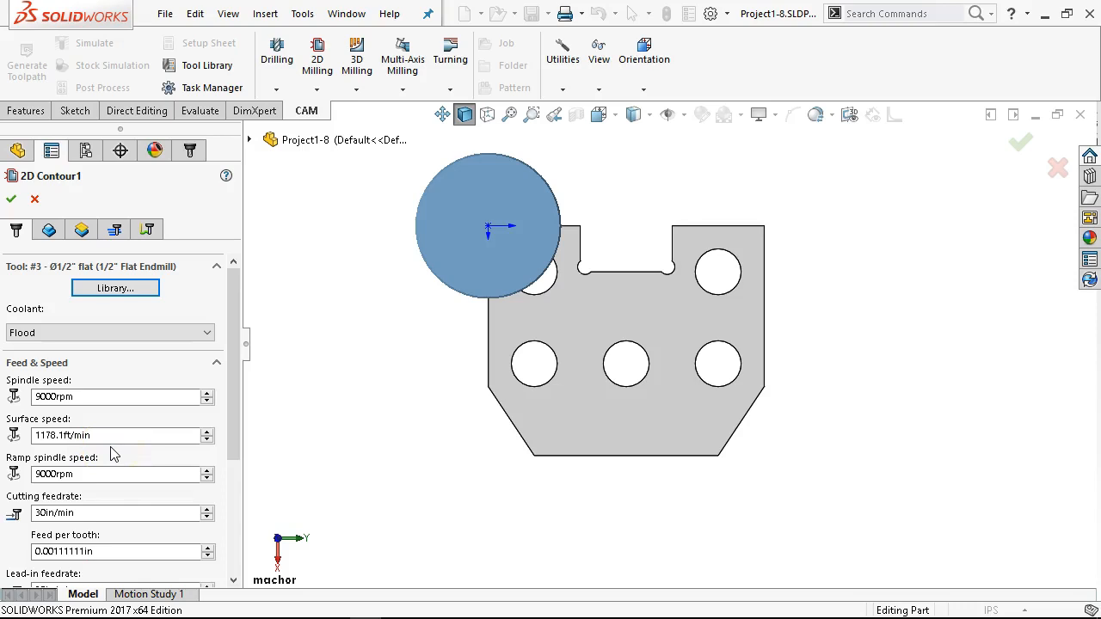
left_click(49, 229)
middle_click_drag(415, 268, 455, 225)
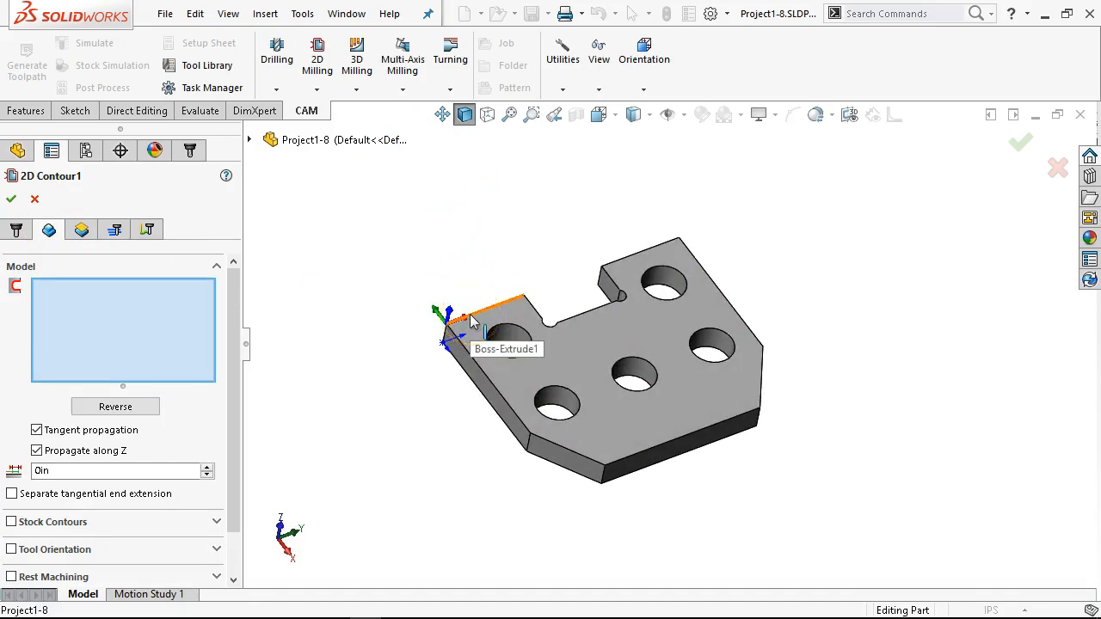
left_click(471, 320)
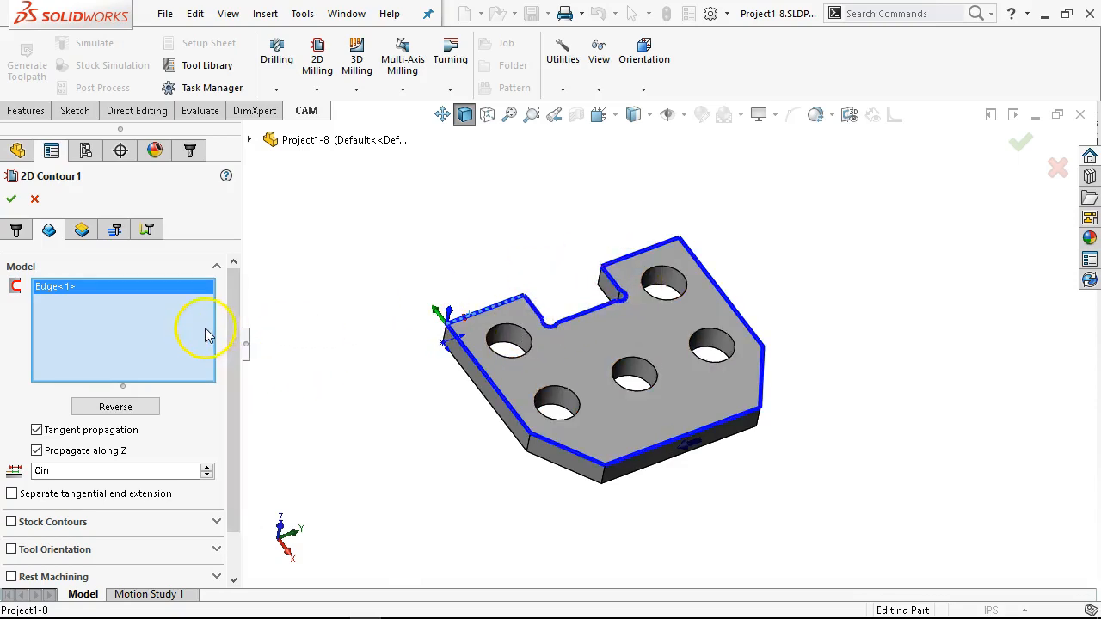
Step: Try the contour selection without Propagate along Z, and turn the option back on
left_click_drag(237, 344, 246, 387)
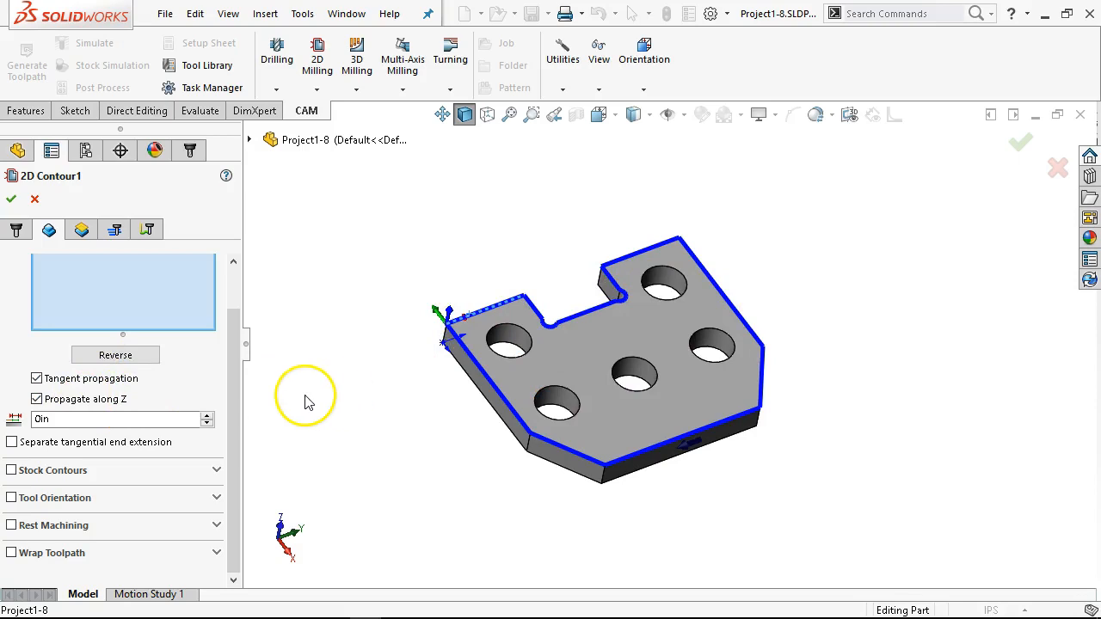
left_click(37, 400)
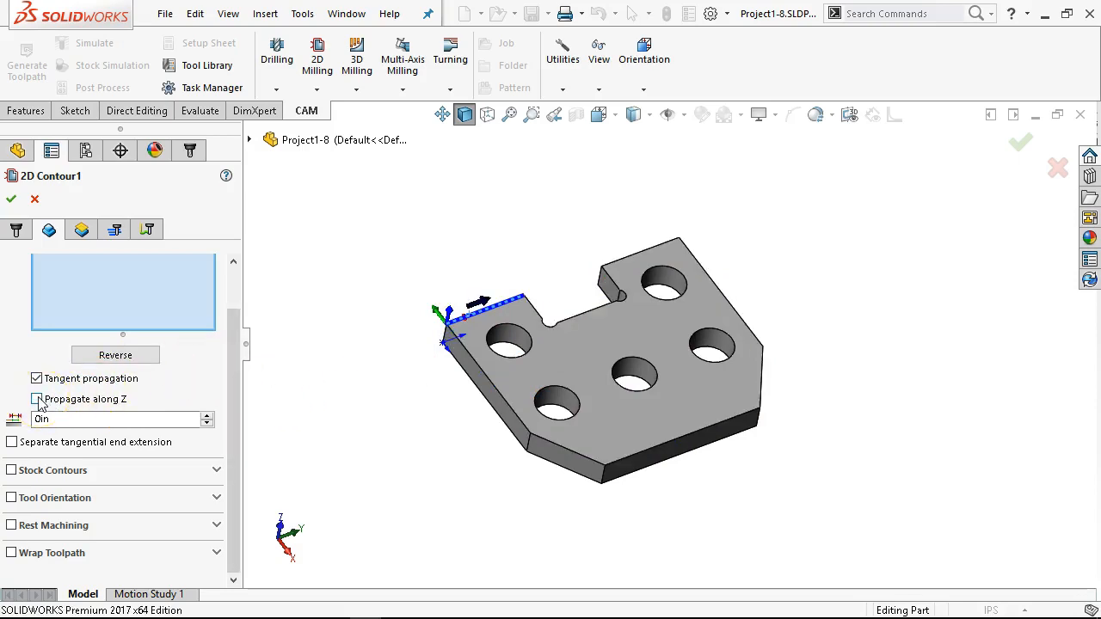
left_click(37, 400)
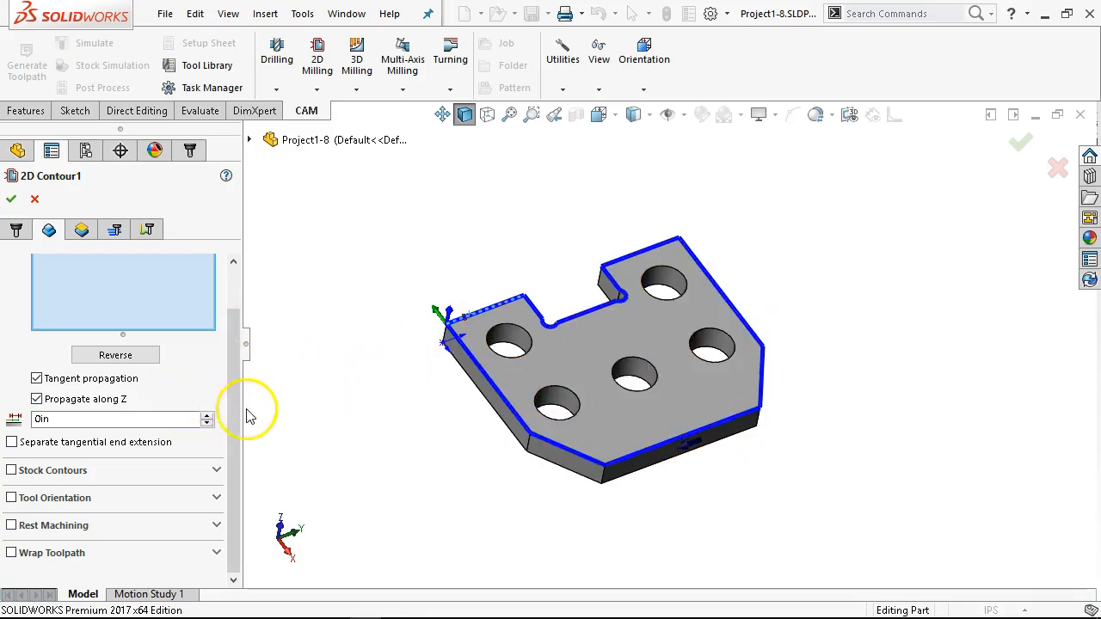
Step: Examine the contour chain around the plate and its direction arrow from several angles, and check the operation's assigned tool
left_click_drag(230, 392, 246, 307)
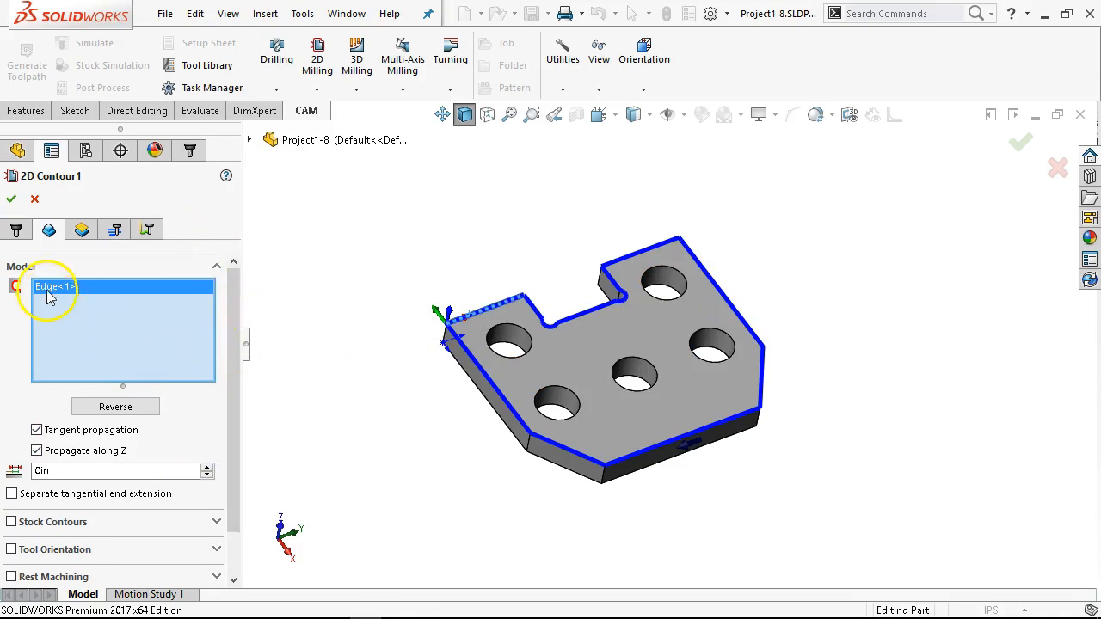
middle_click_drag(454, 309, 457, 337)
scroll(495, 318, "down", 3)
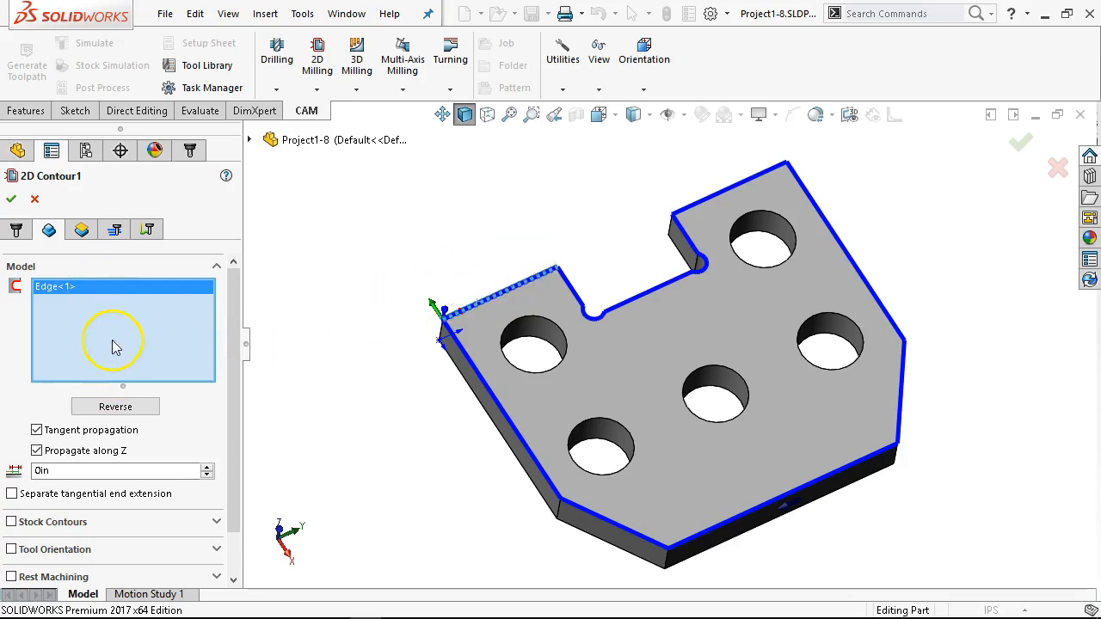
left_click(16, 229)
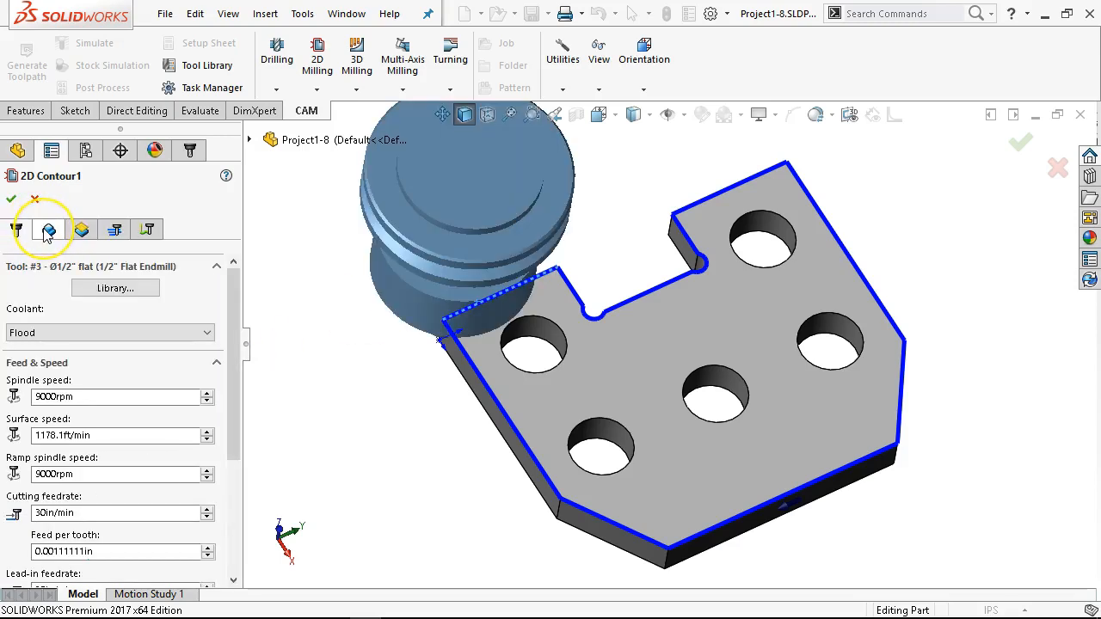
left_click(48, 231)
left_click(71, 288)
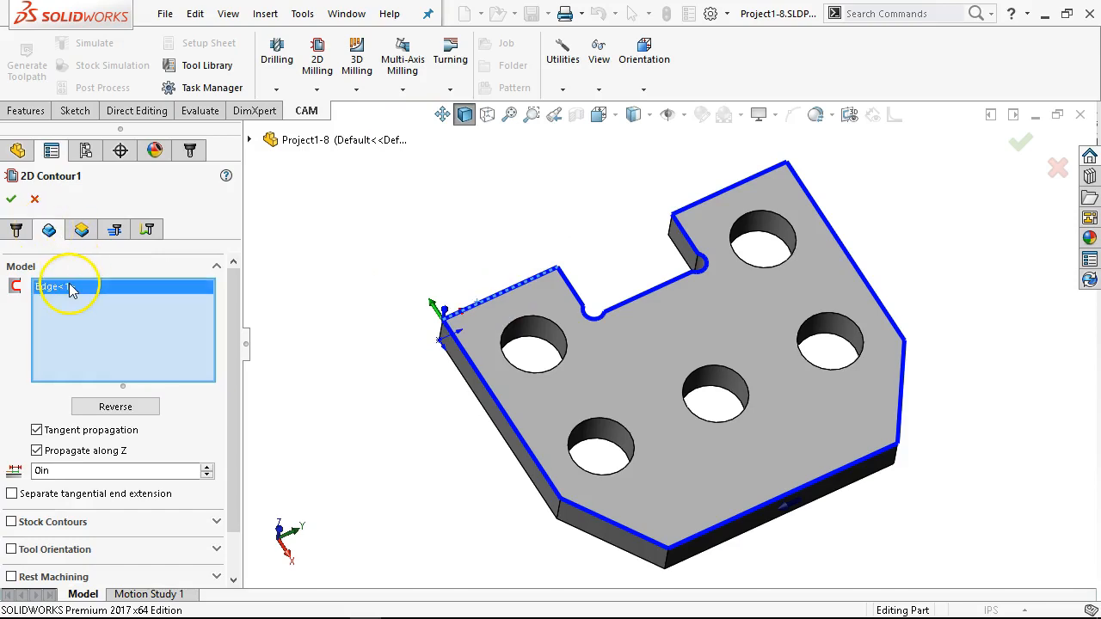
middle_click_drag(518, 221, 515, 263)
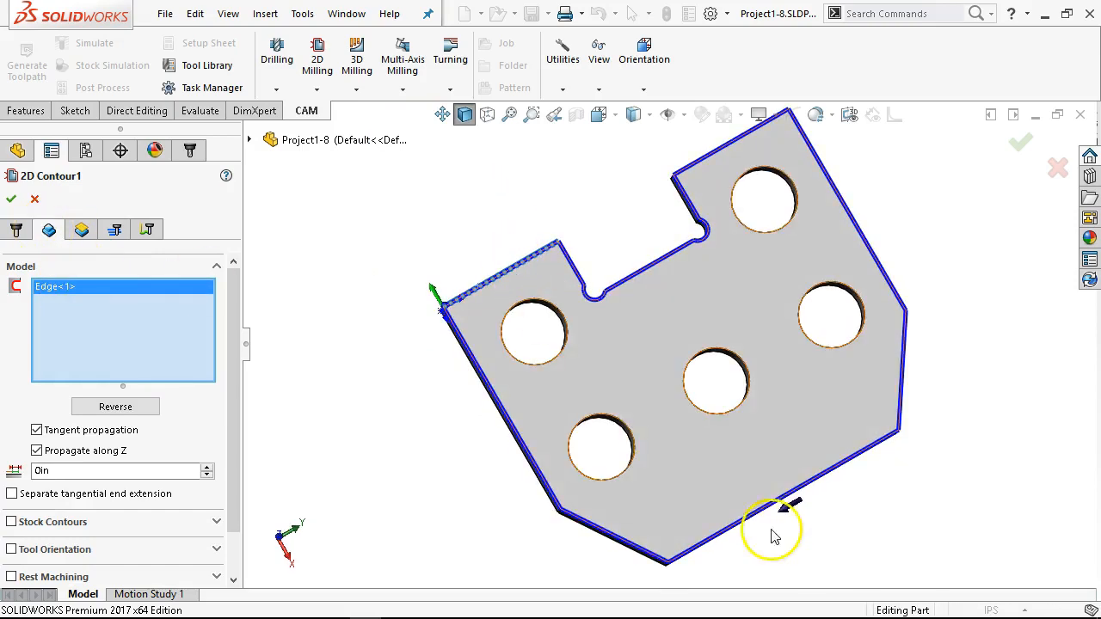
scroll(816, 478, "up", 2)
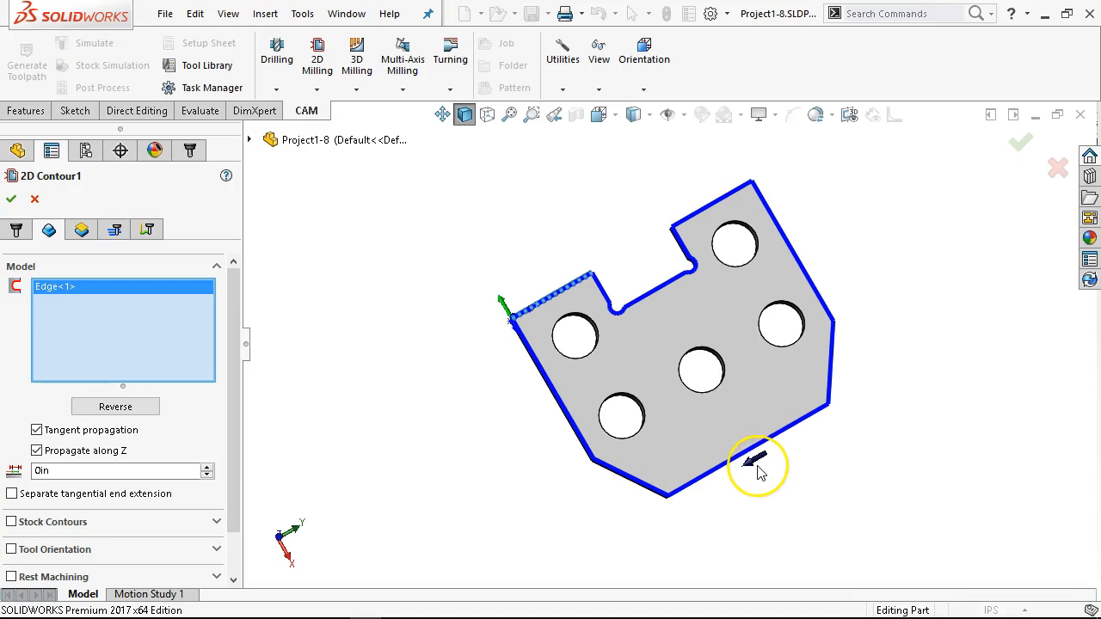
middle_click_drag(700, 248, 707, 273)
scroll(843, 425, "down", 2)
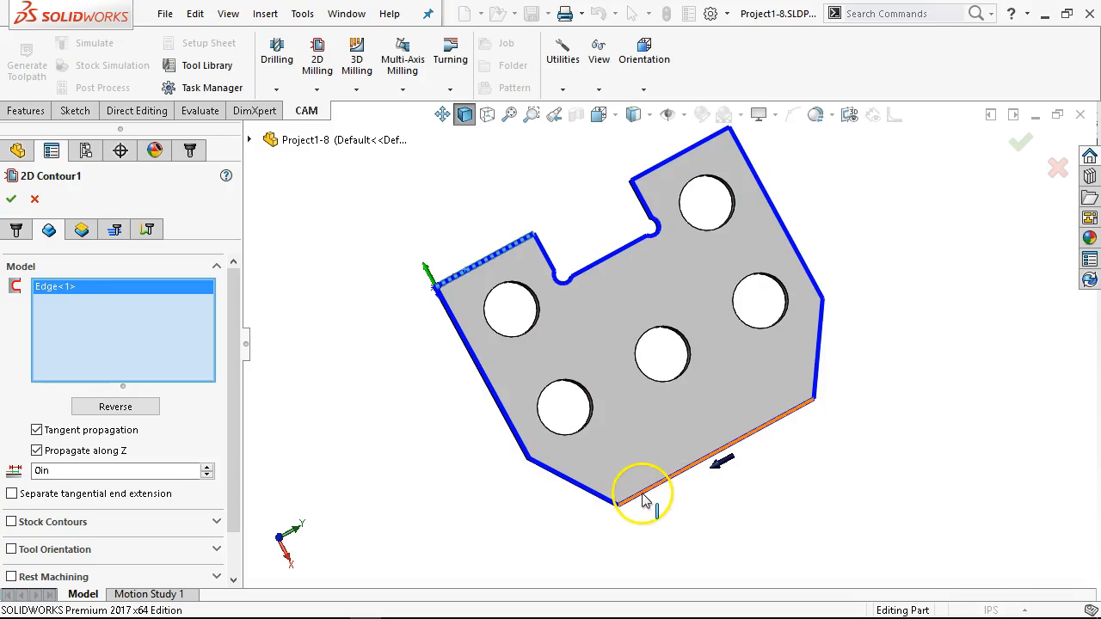
middle_click_drag(645, 501, 666, 302)
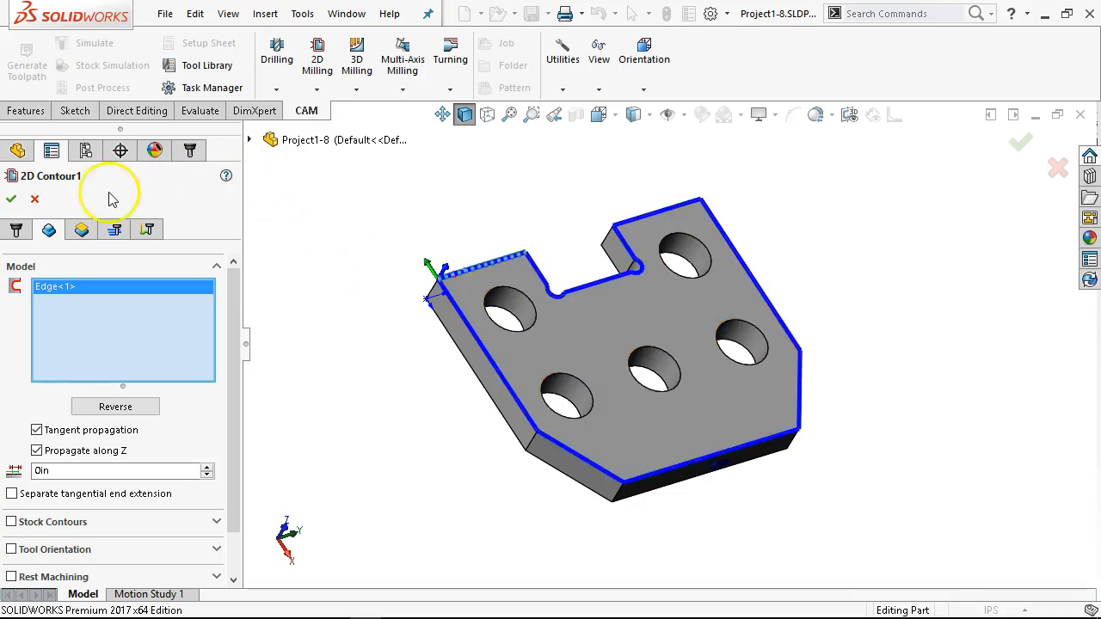
Step: Open the 2D contour's height settings and examine the height planes around the plate and its notch
left_click(83, 230)
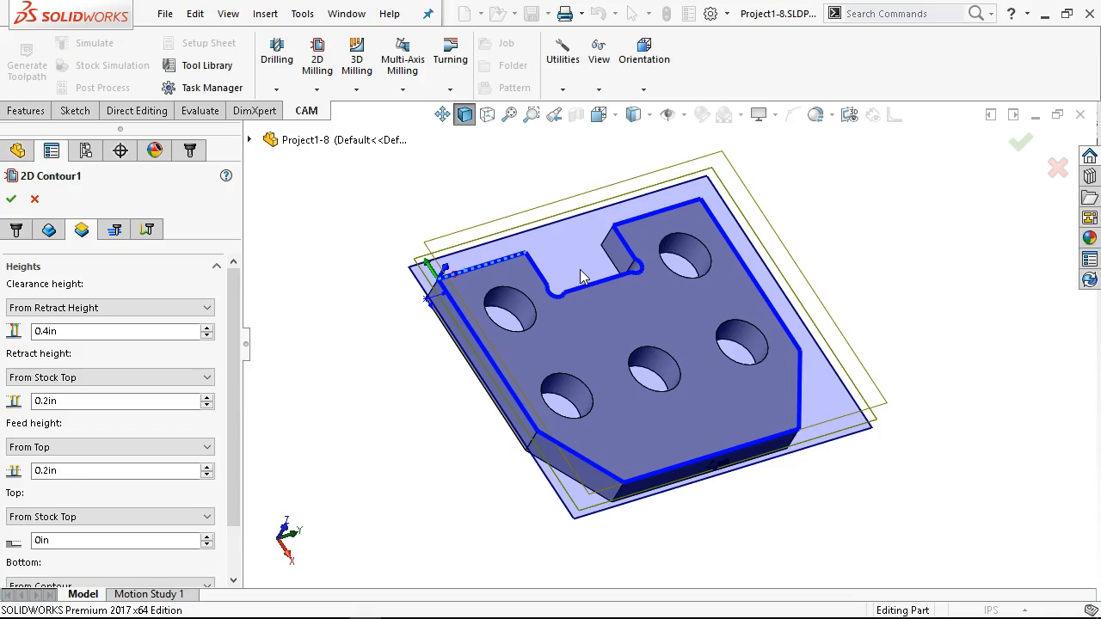
middle_click_drag(581, 277, 513, 250)
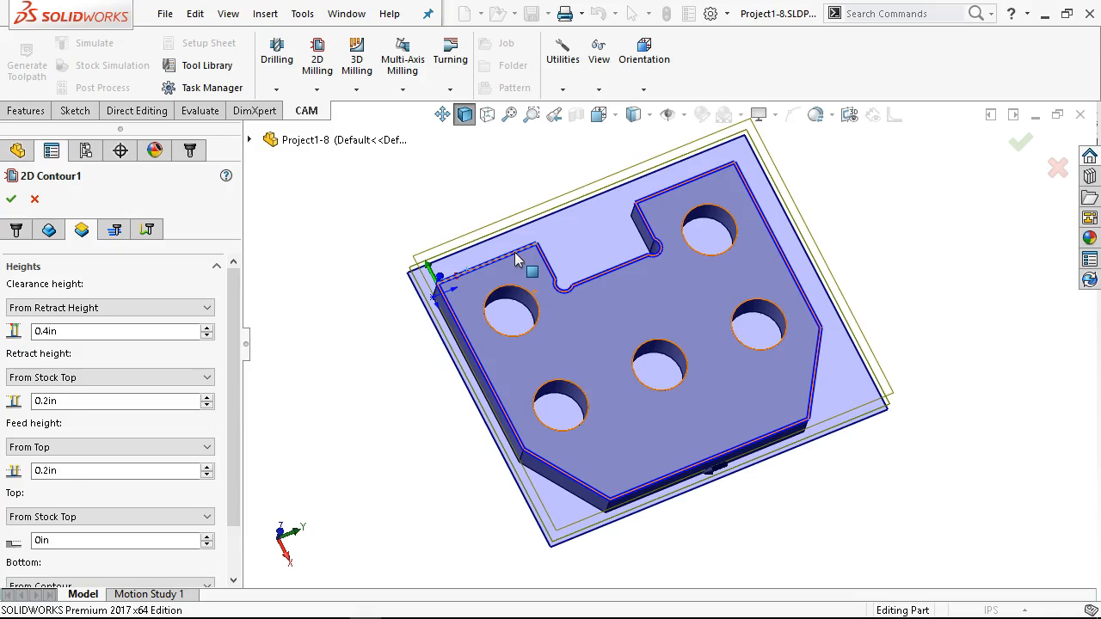
left_click(599, 275)
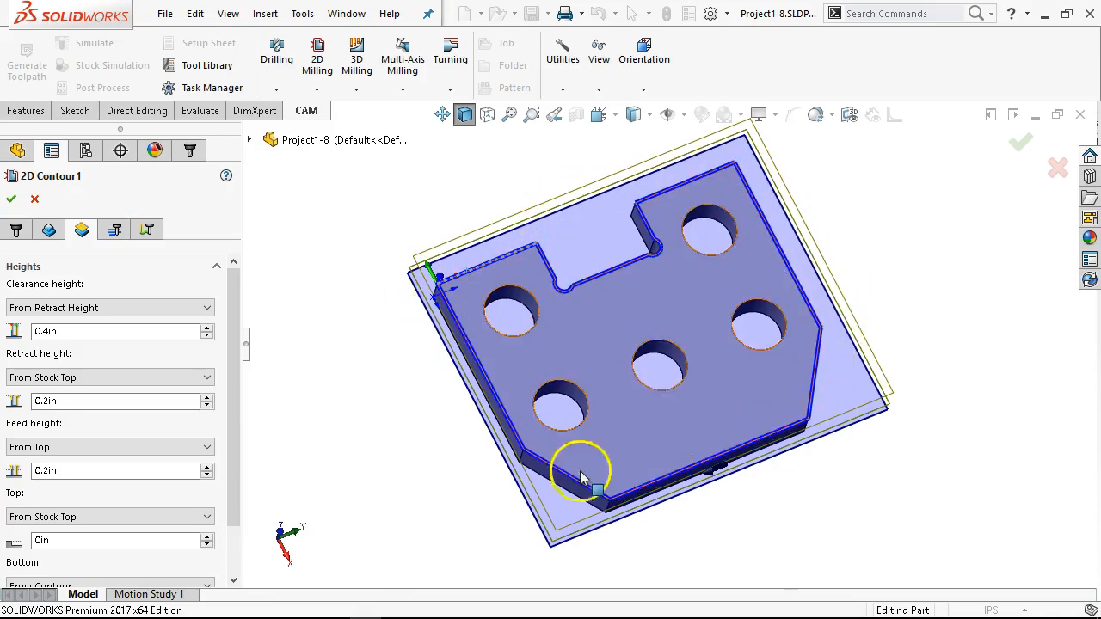
left_click(646, 263)
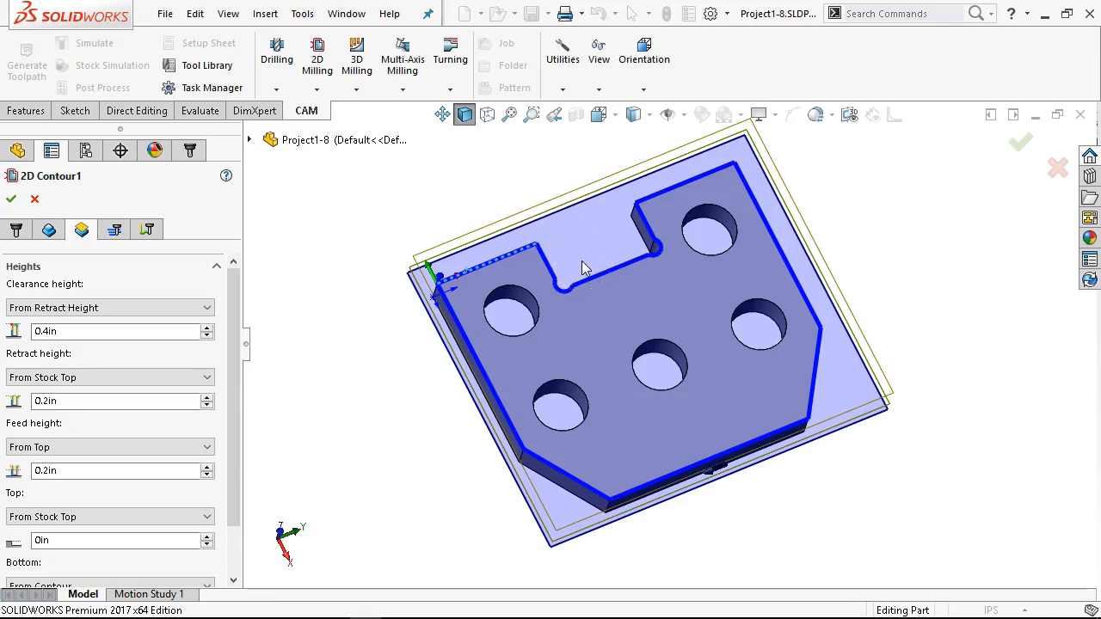
middle_click_drag(585, 290, 572, 253)
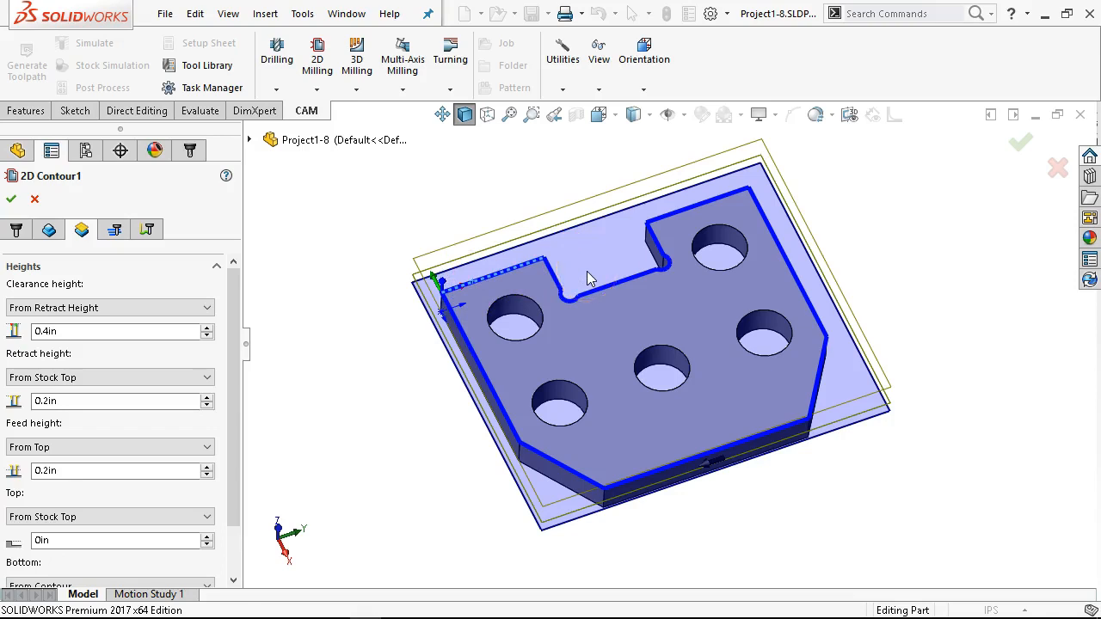
Step: Set the 2D contour's clearance height to 0.9 in from the retract height
mouse_move(602, 276)
middle_mouse_down()
mouse_move(594, 258)
mouse_move(607, 265)
middle_mouse_up()
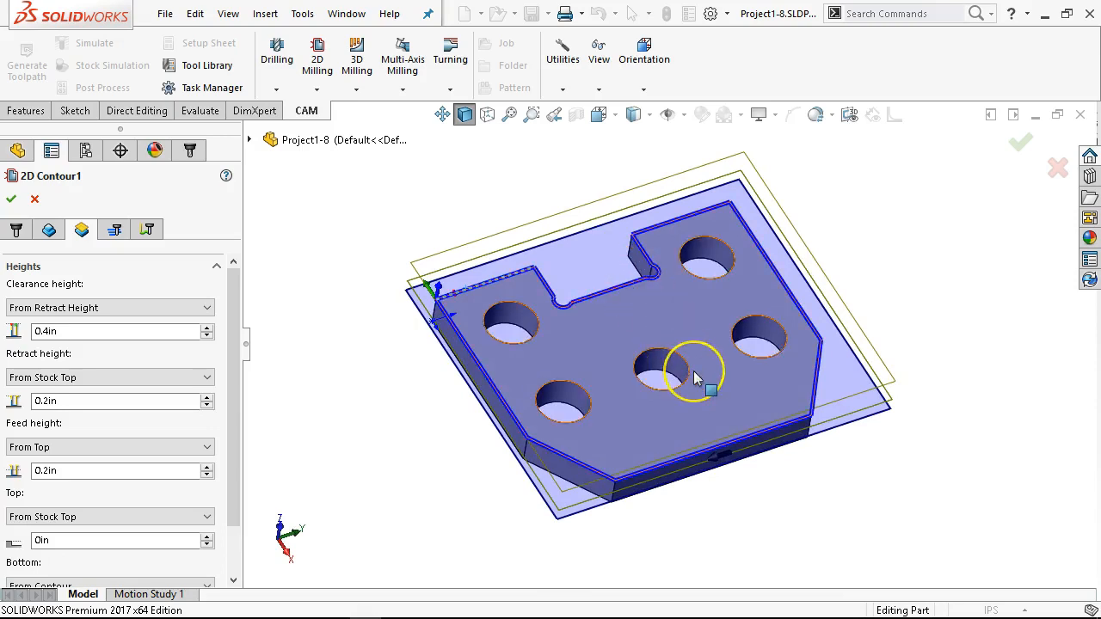
scroll(688, 371, "down", 2)
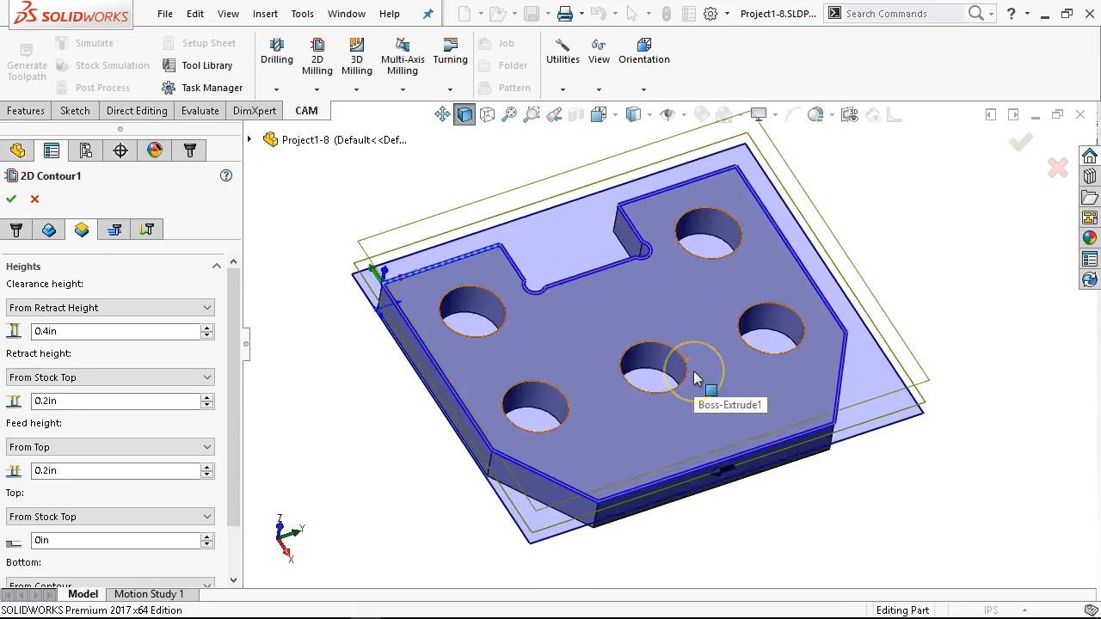
left_click(76, 334)
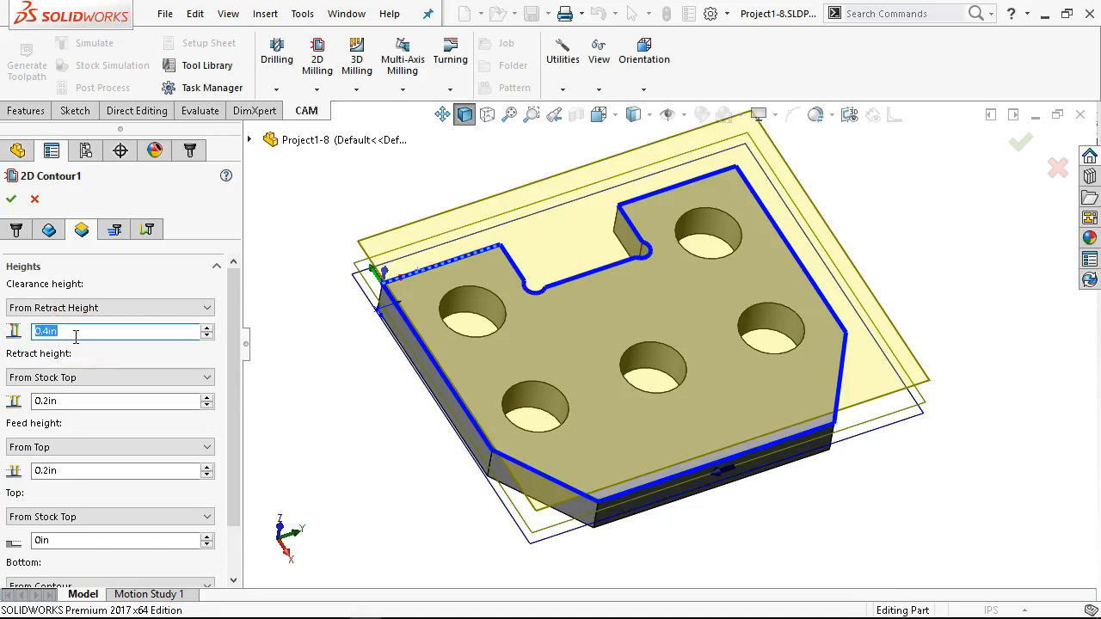
type("0.9")
key("Tab")
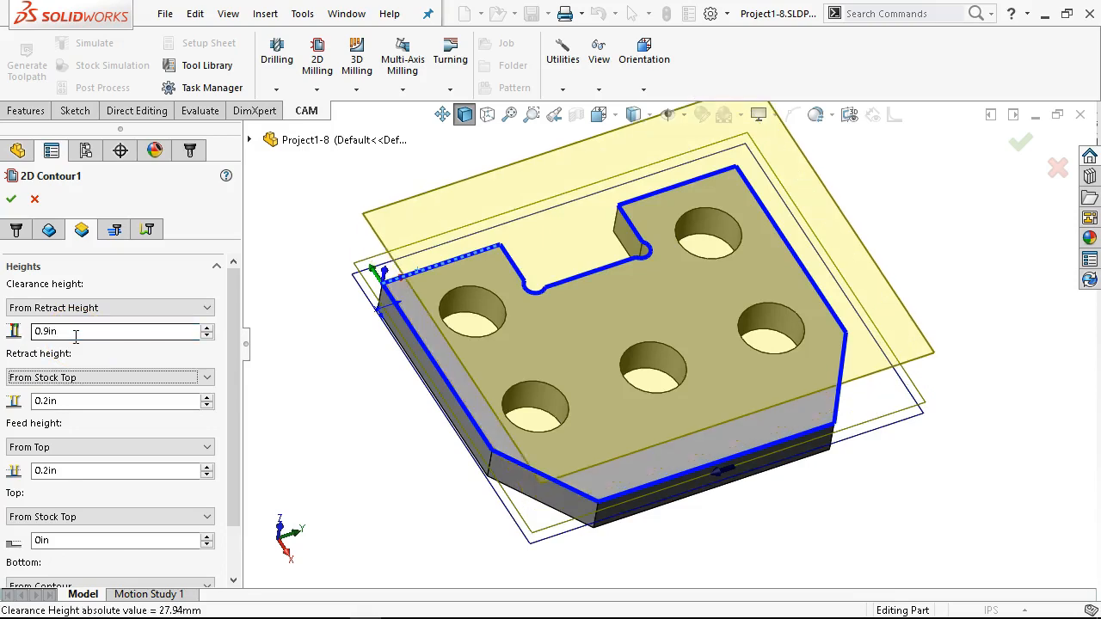
Step: Set the retract height to 0.1 in from the stock top and the feed height to 0.1 in from the top
left_click(56, 401)
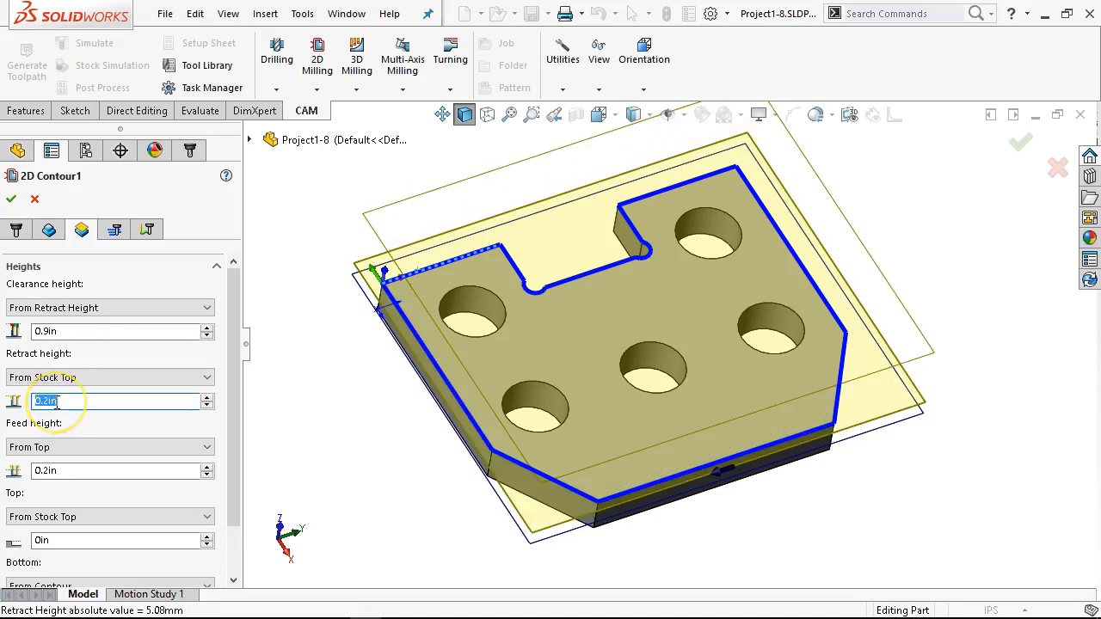
type("0.1")
key("Tab")
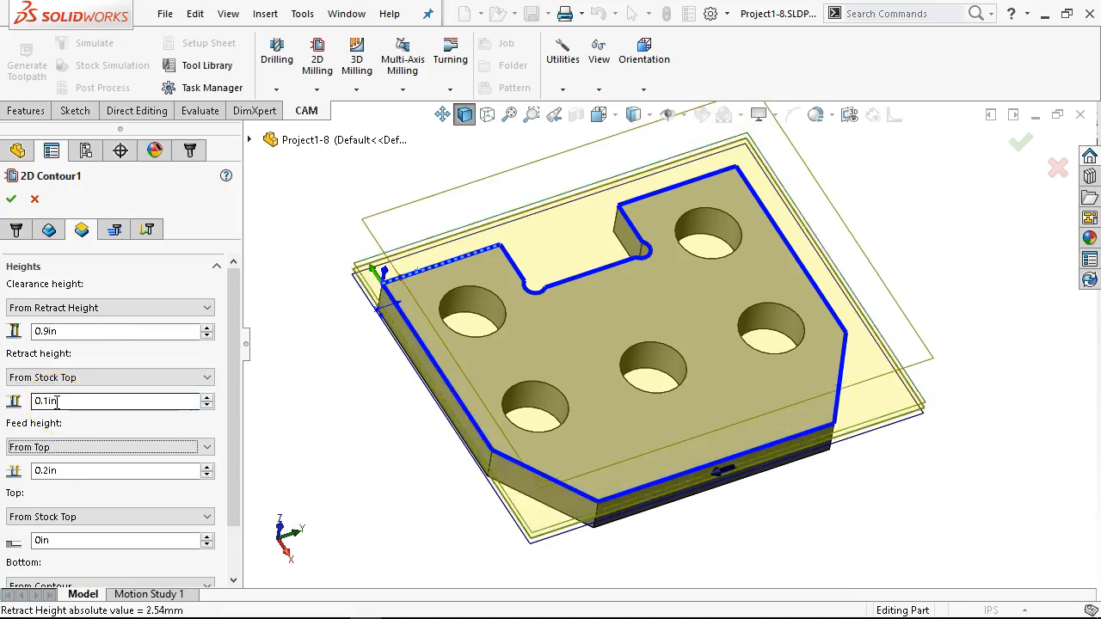
left_click(81, 469)
type("0.1")
key("Tab")
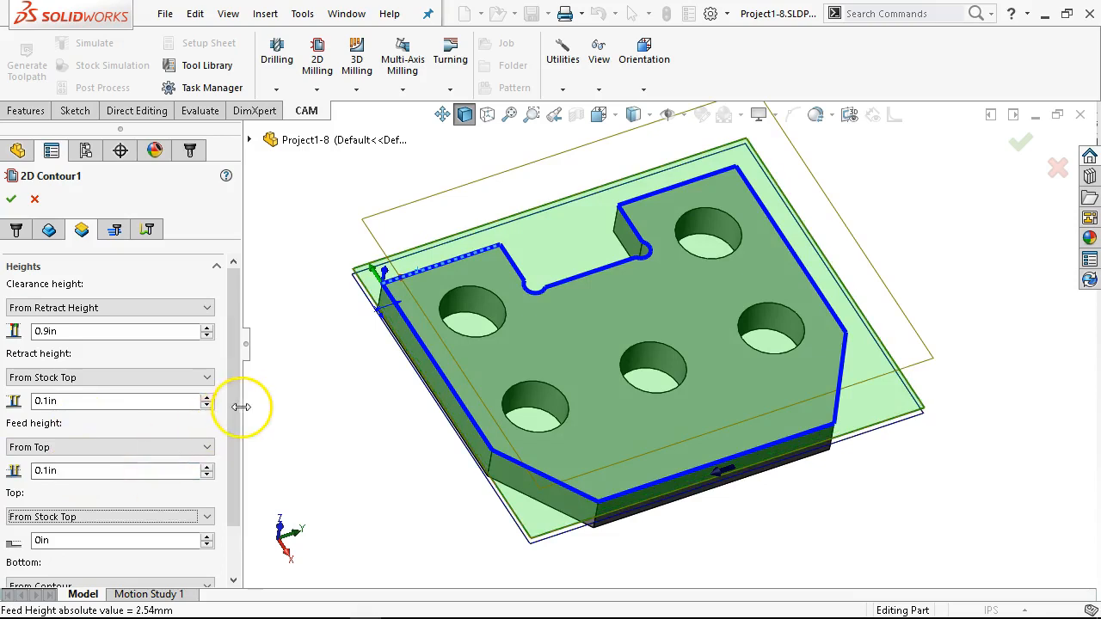
Step: Clear the 2D contour's geometry selection and pick the plate's bottom outer edge beside the origin instead
left_click_drag(234, 420, 236, 467)
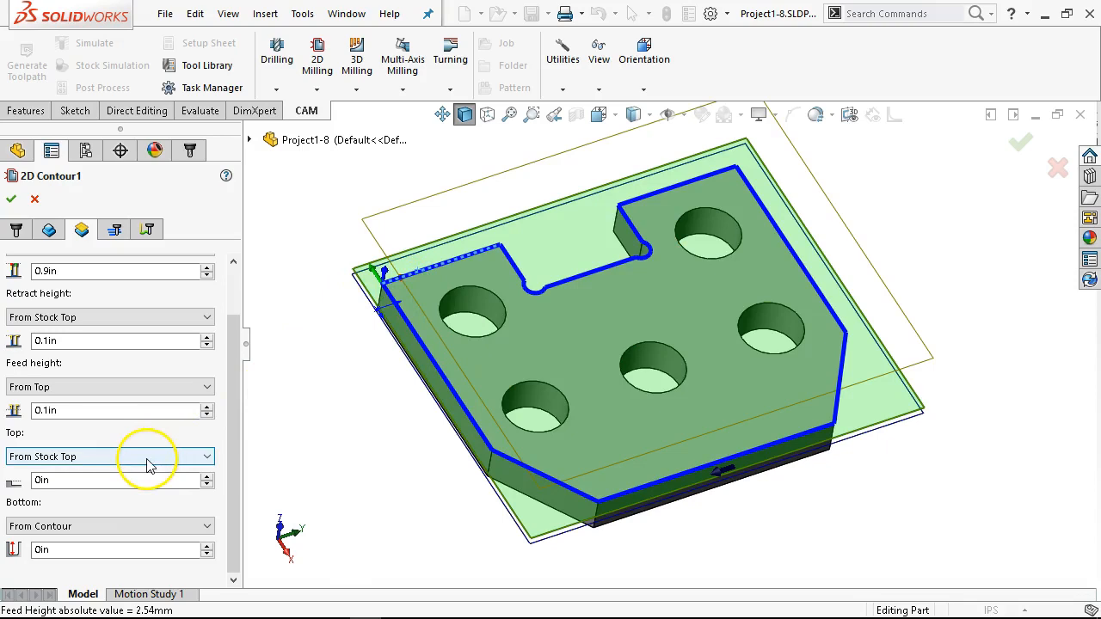
middle_click_drag(305, 430, 307, 301)
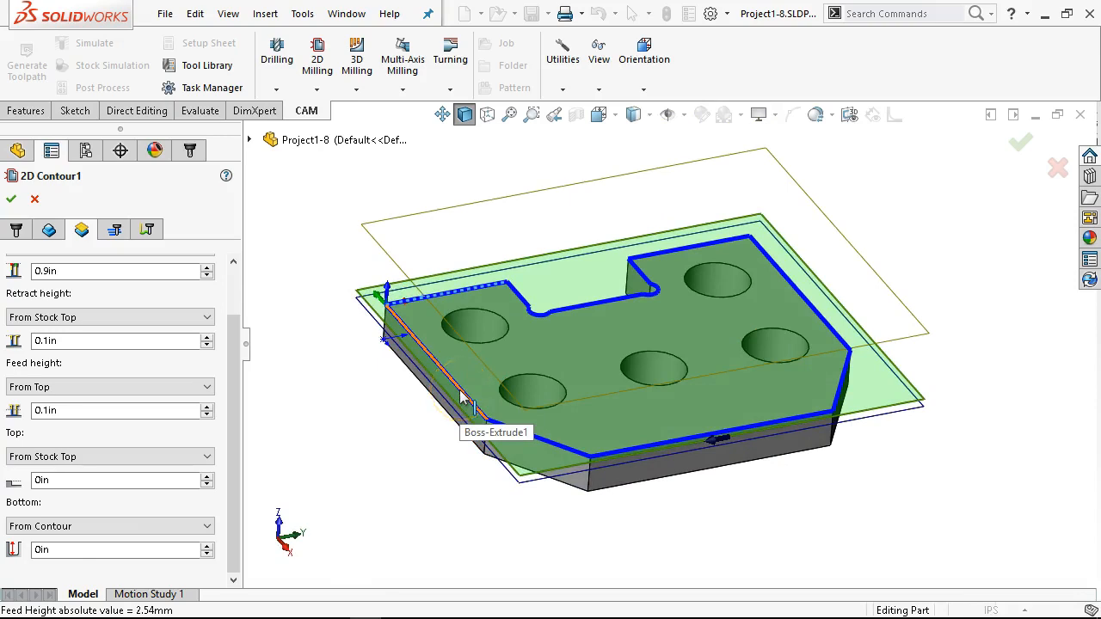
left_click(49, 229)
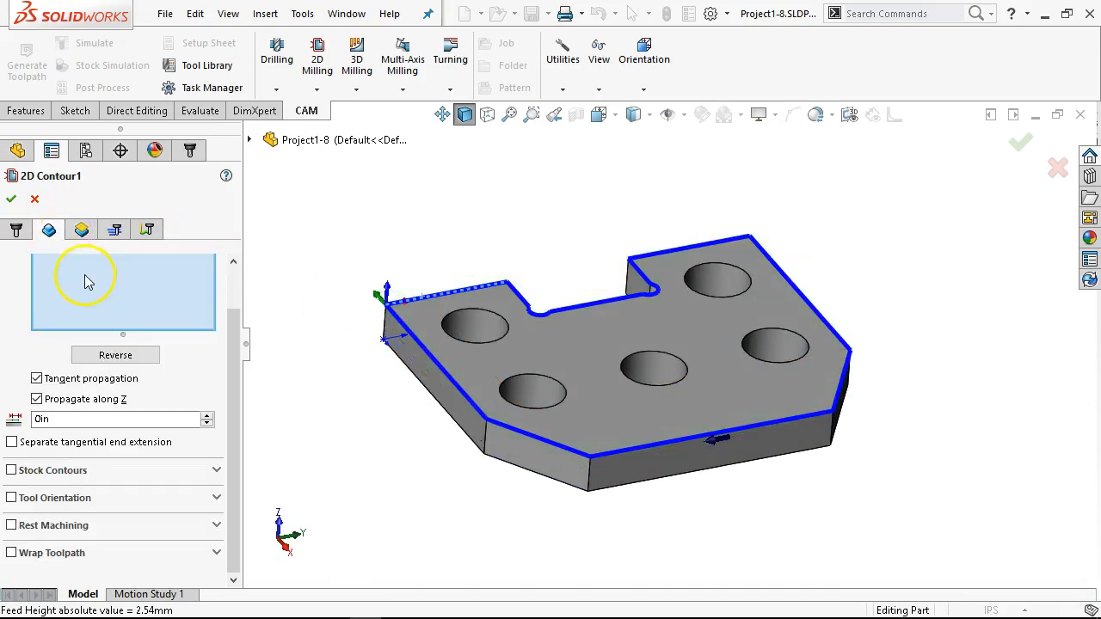
right_click(87, 283)
left_click(111, 293)
mouse_move(386, 368)
middle_mouse_down()
mouse_move(388, 438)
mouse_move(388, 388)
middle_mouse_up()
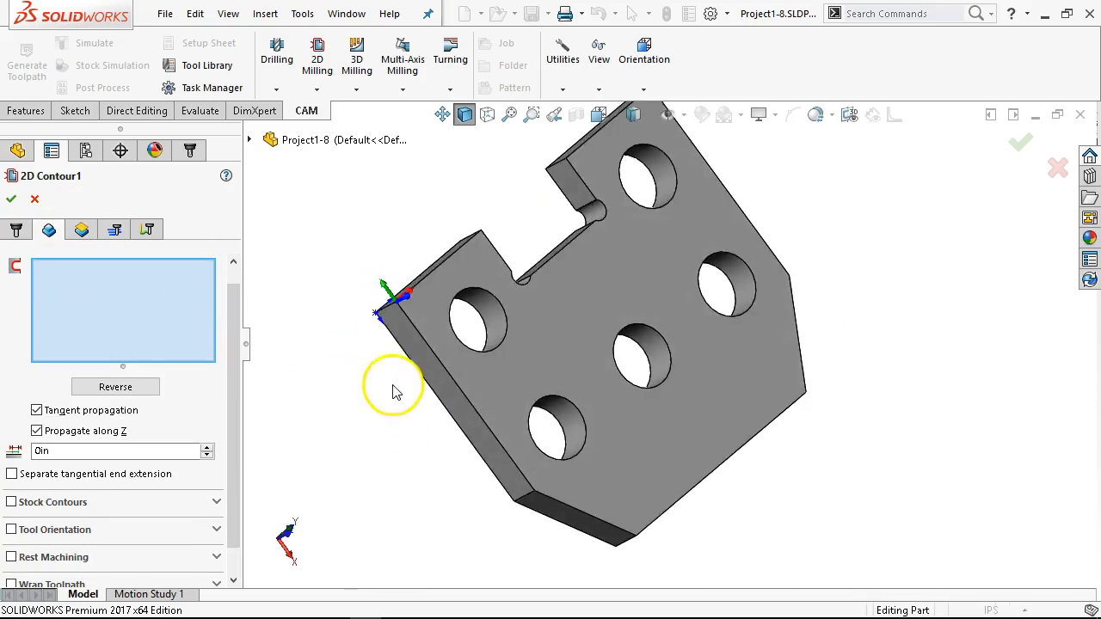
left_click(416, 282)
middle_click_drag(339, 442, 299, 318)
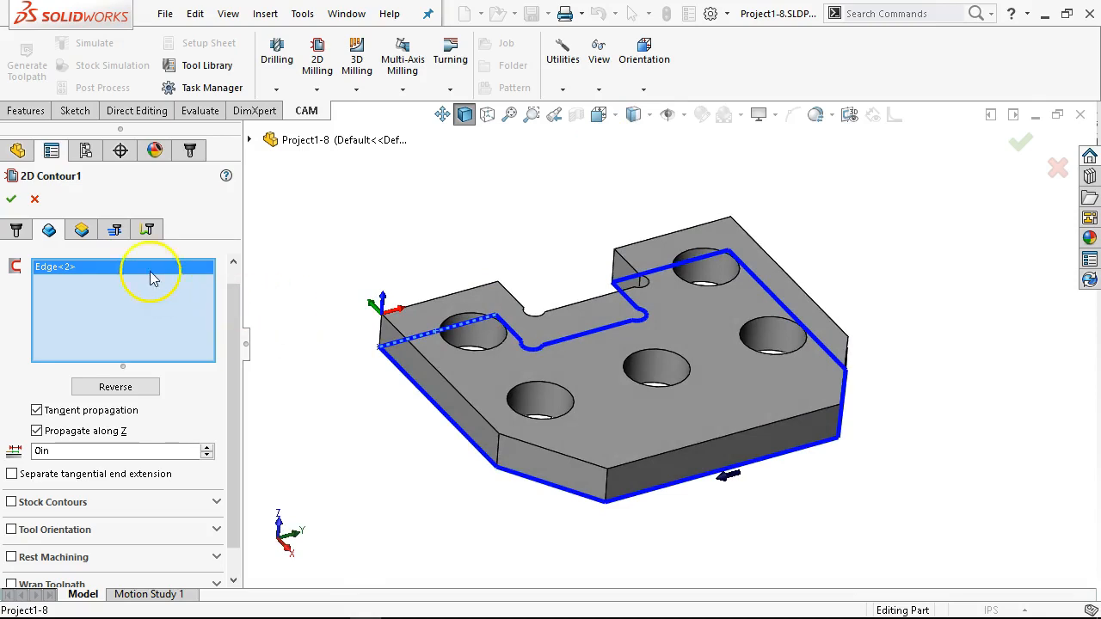
Step: Set the 2D contour's bottom height to an offset of -0.03 in from the contour
left_click(83, 229)
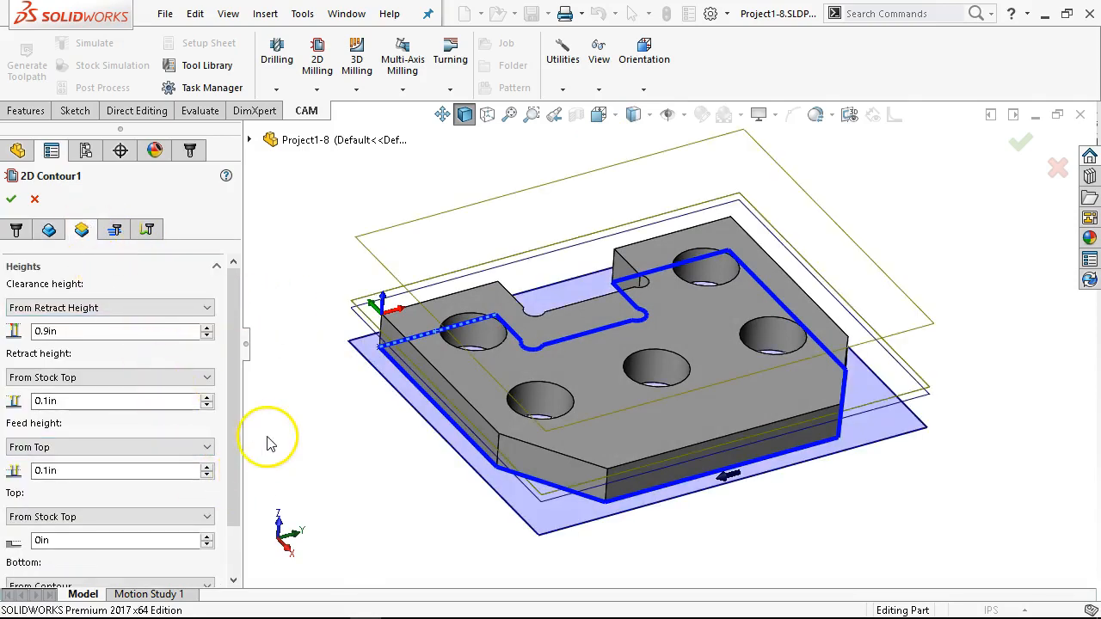
left_click_drag(232, 400, 233, 479)
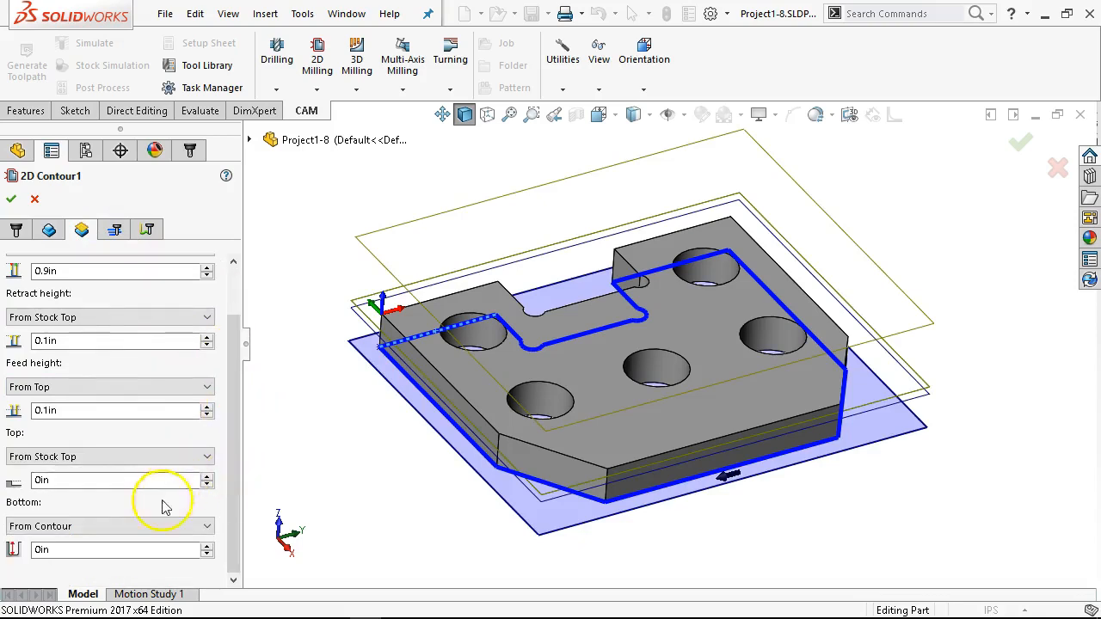
left_click(153, 548)
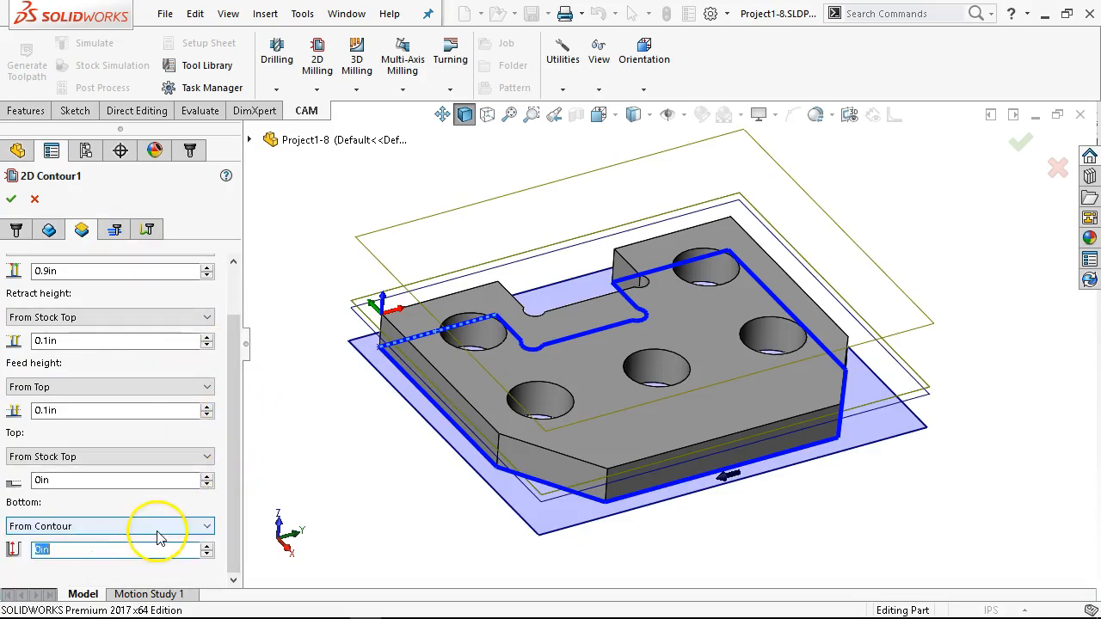
type("-.05")
key("Tab")
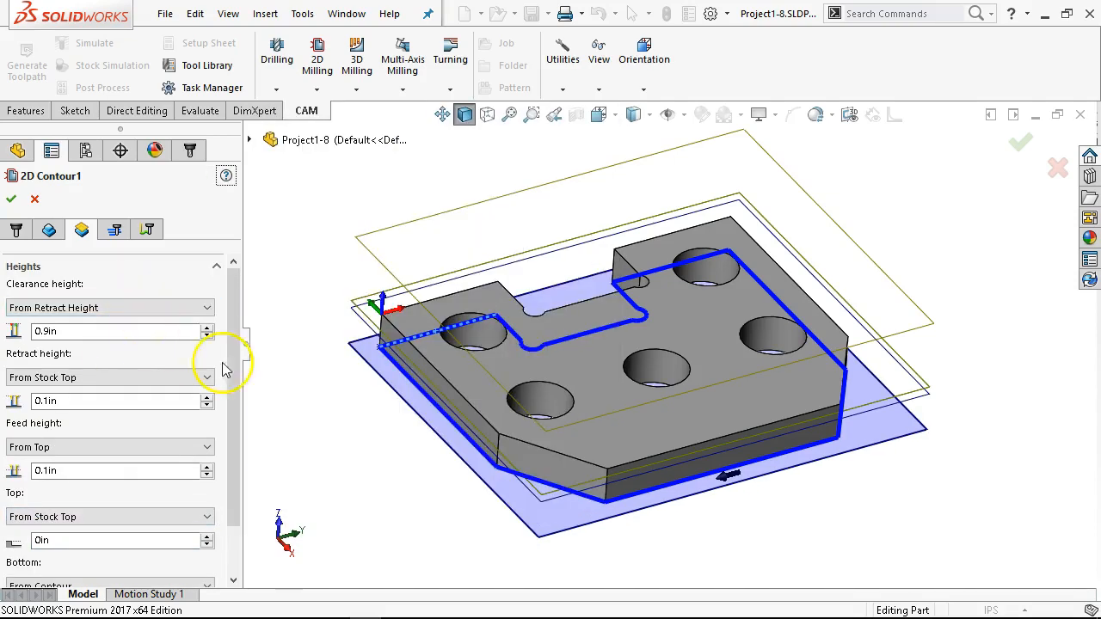
left_click_drag(235, 398, 237, 507)
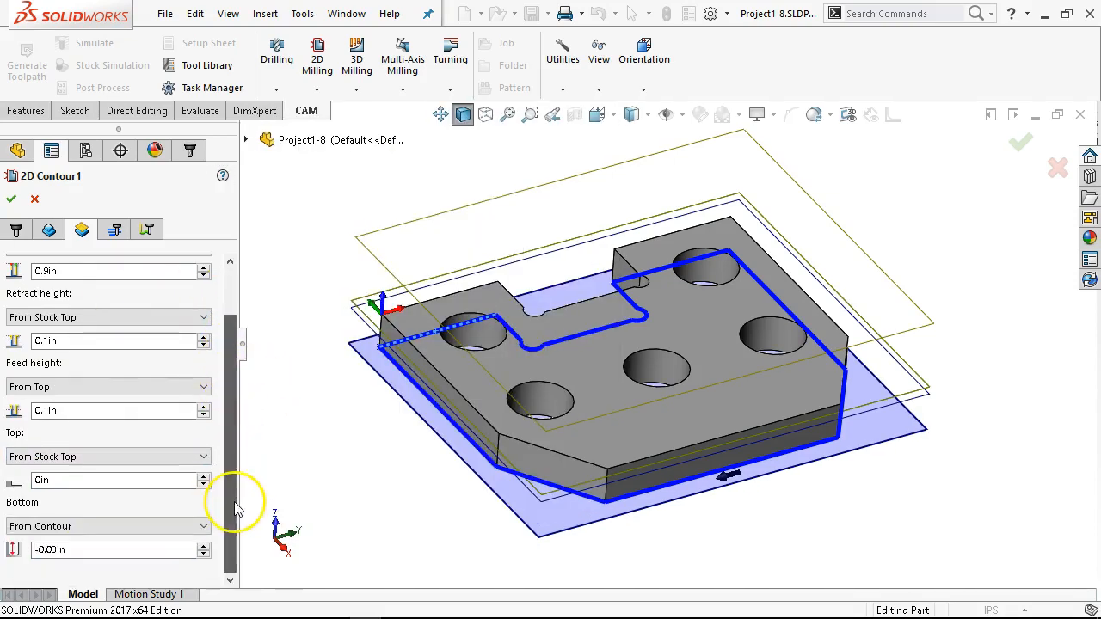
Step: Examine the height planes and the bottom contour chain around the plate from several angles, and review the height values
left_click_drag(238, 459, 225, 373)
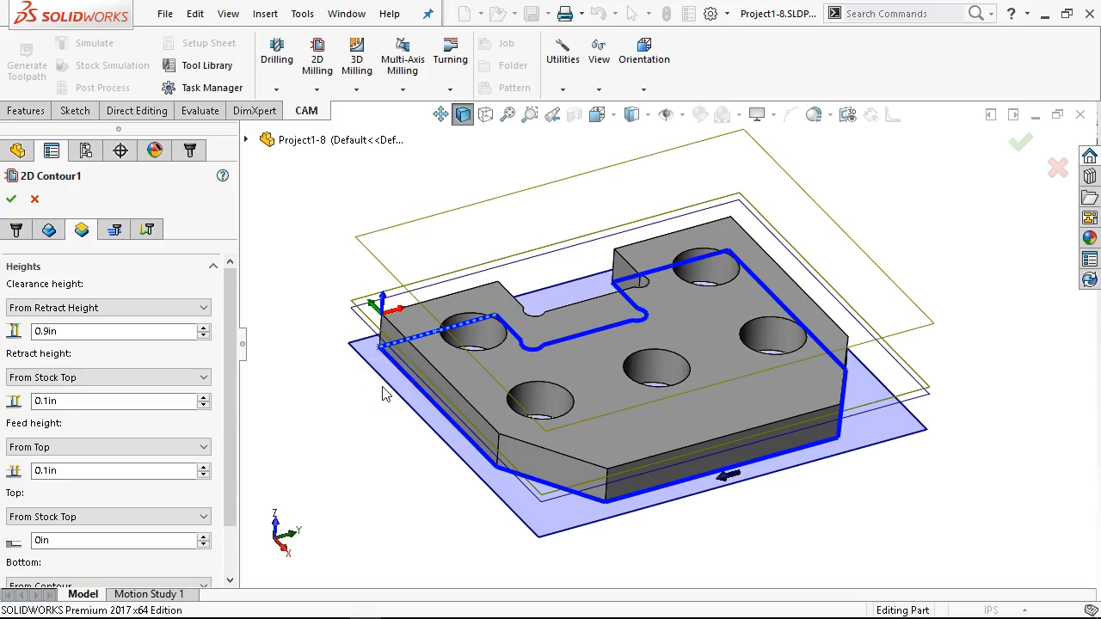
middle_click_drag(368, 364, 319, 312)
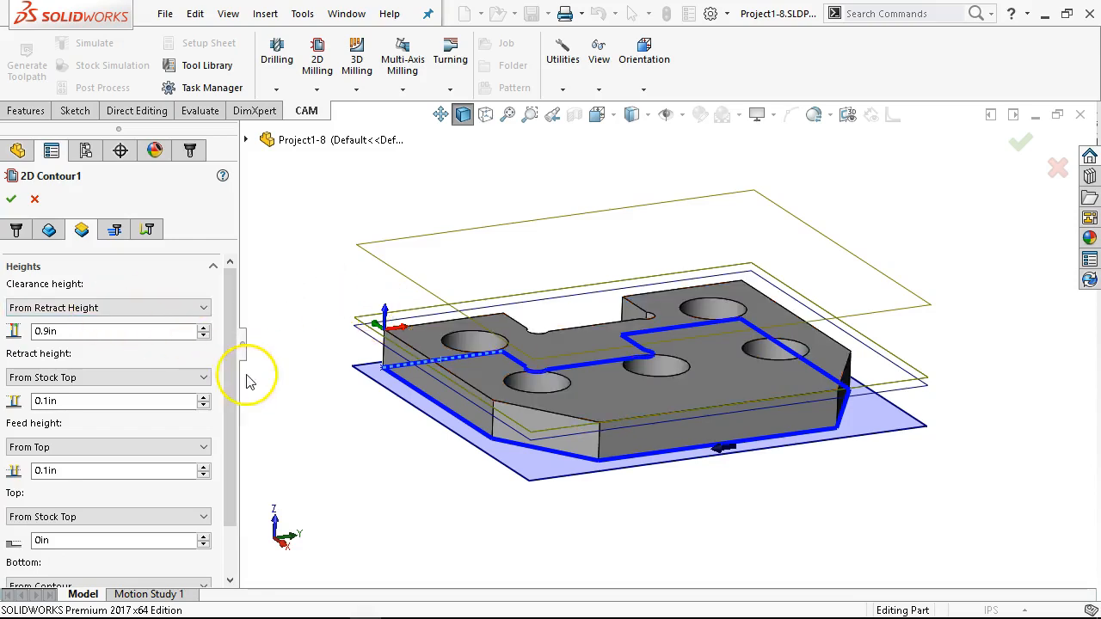
middle_click_drag(353, 370, 359, 339)
scroll(749, 393, "down", 2)
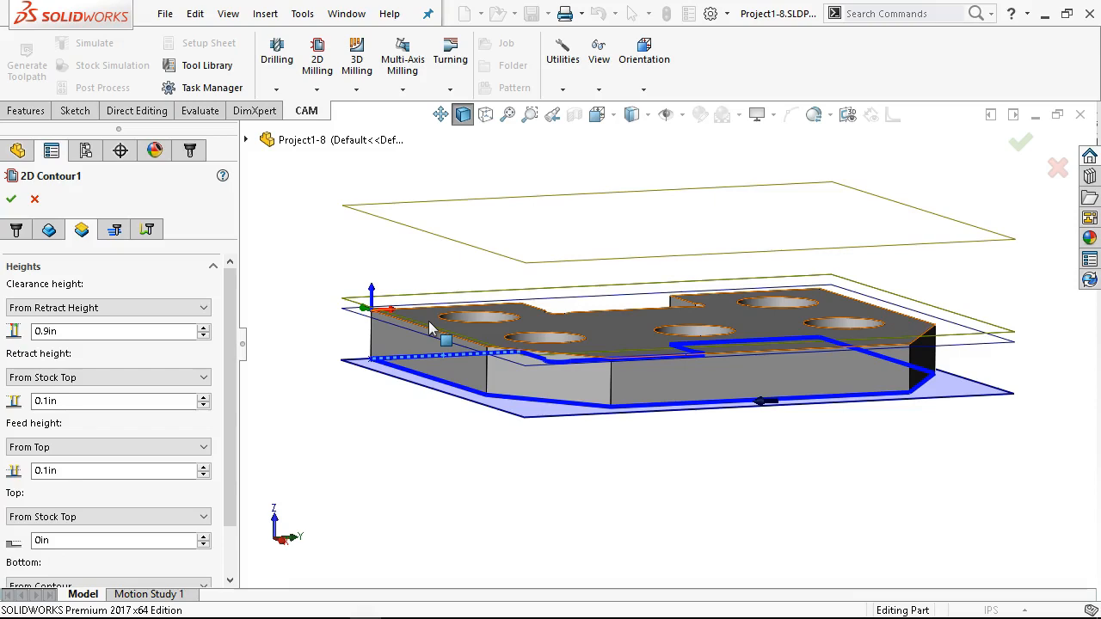
middle_click_drag(428, 321, 605, 525)
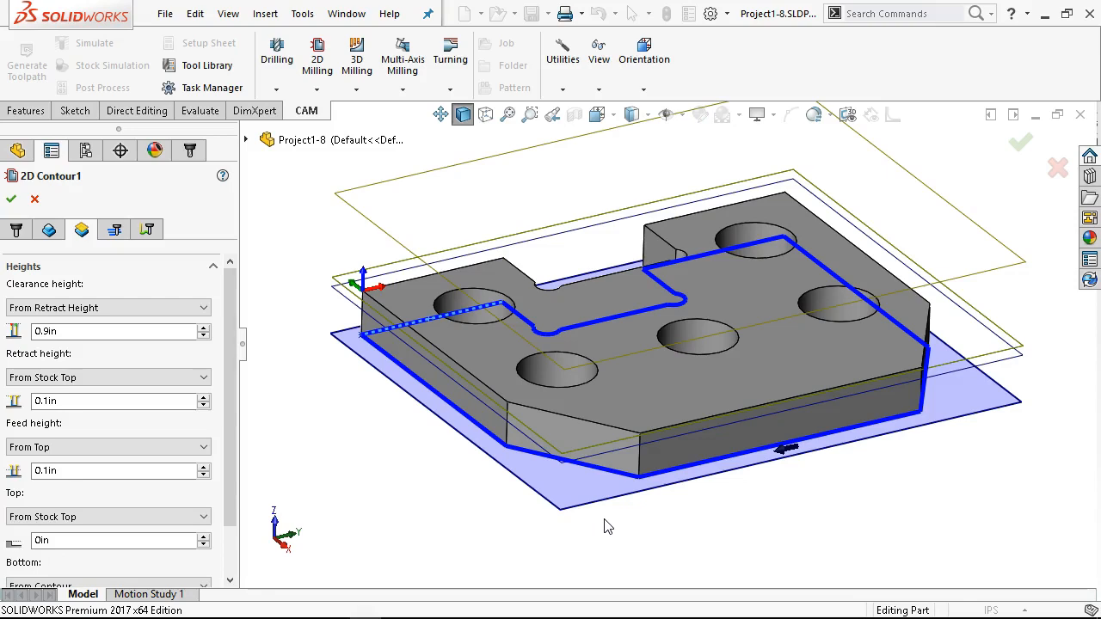
left_click(640, 455)
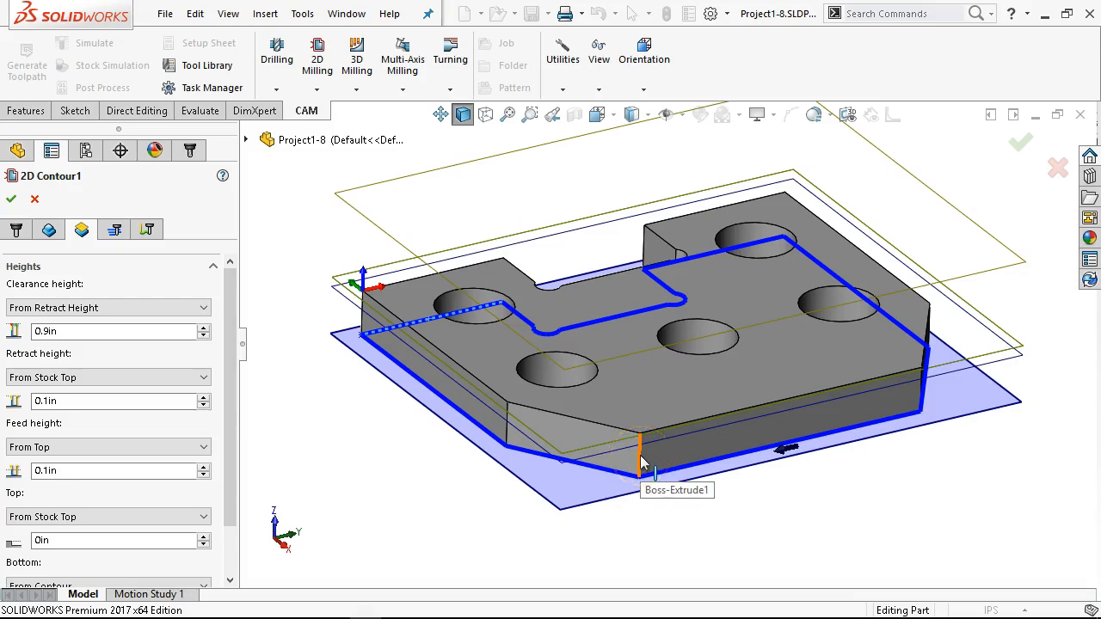
left_click(673, 490)
left_click(687, 499)
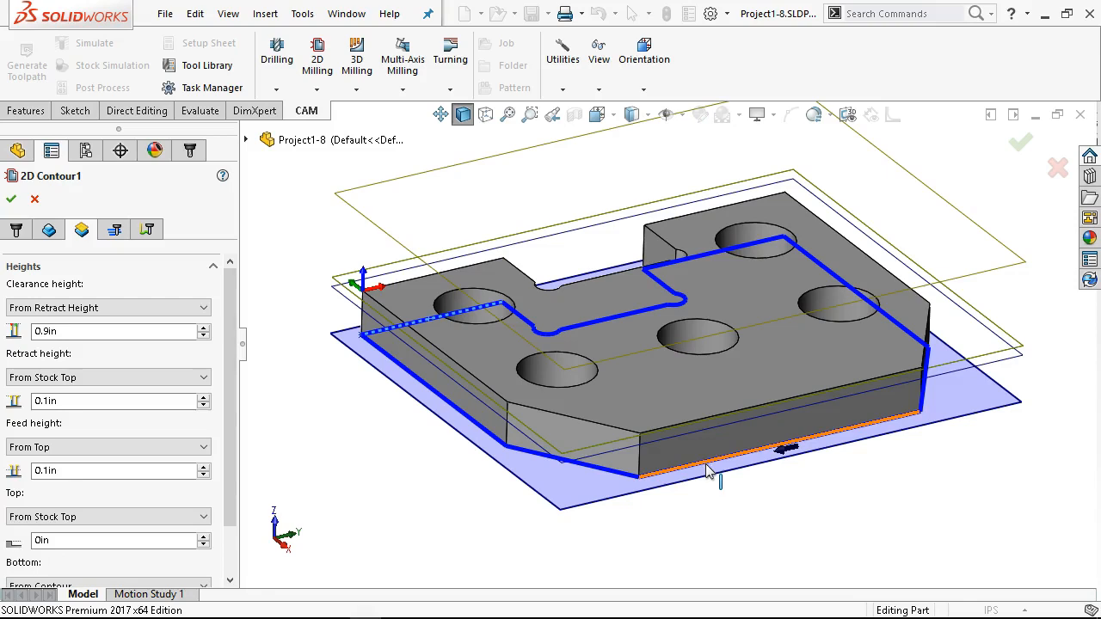
middle_click_drag(676, 381, 623, 314)
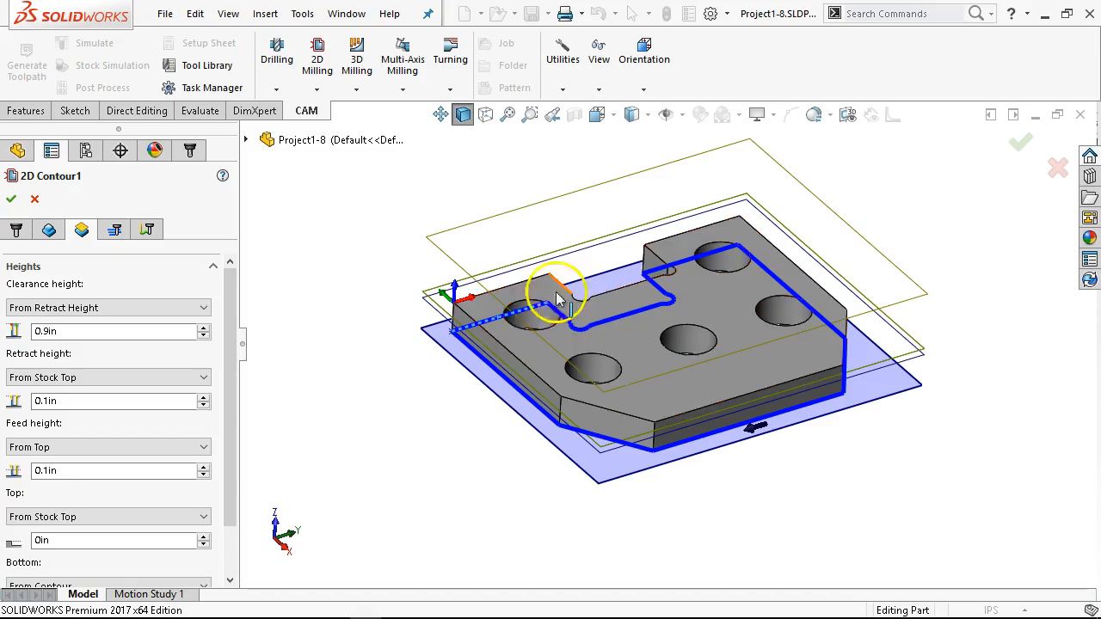
left_click_drag(233, 352, 243, 449)
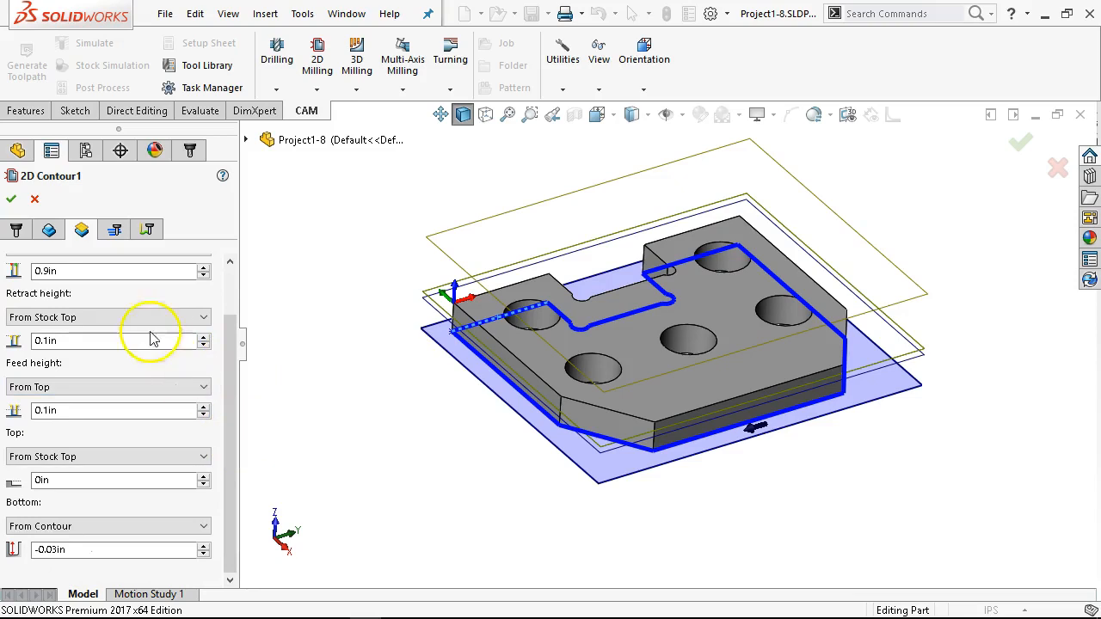
Step: Open the 2D contour's pass settings and review the compensation, finishing, roughing and multiple-depth options
left_click(115, 230)
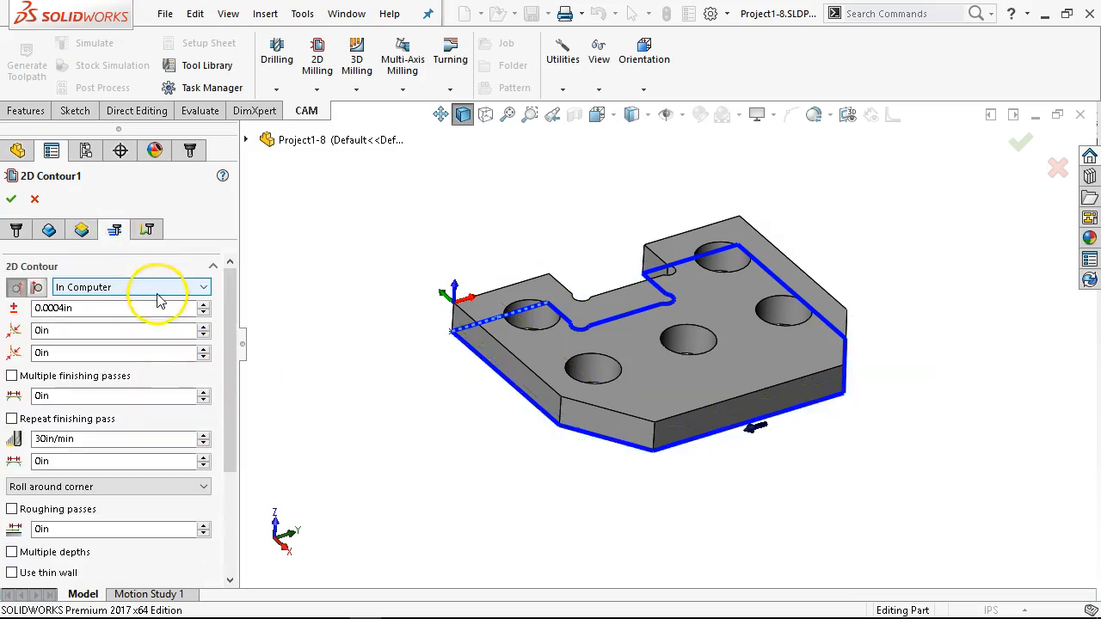
mouse_move(157, 298)
left_click(302, 427)
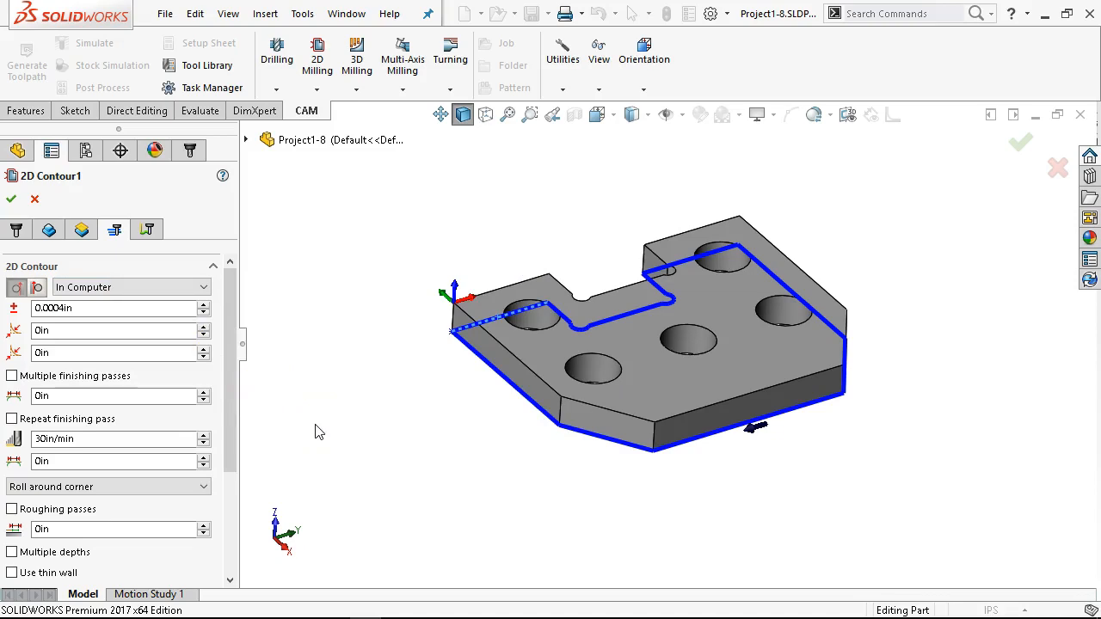
middle_click_drag(364, 265, 362, 354)
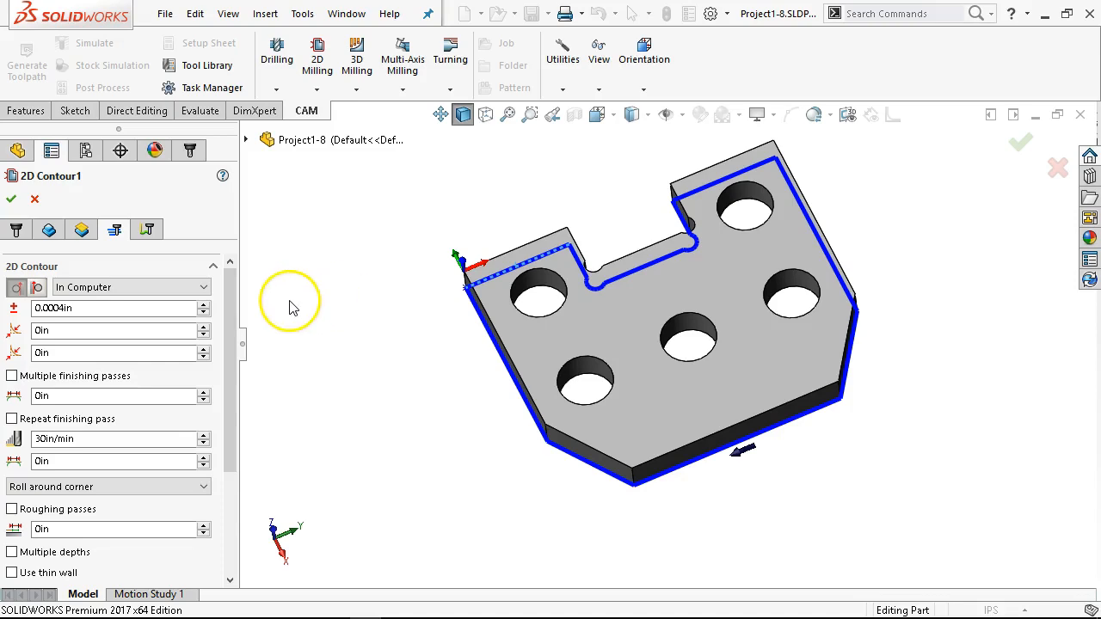
left_click_drag(230, 320, 234, 410)
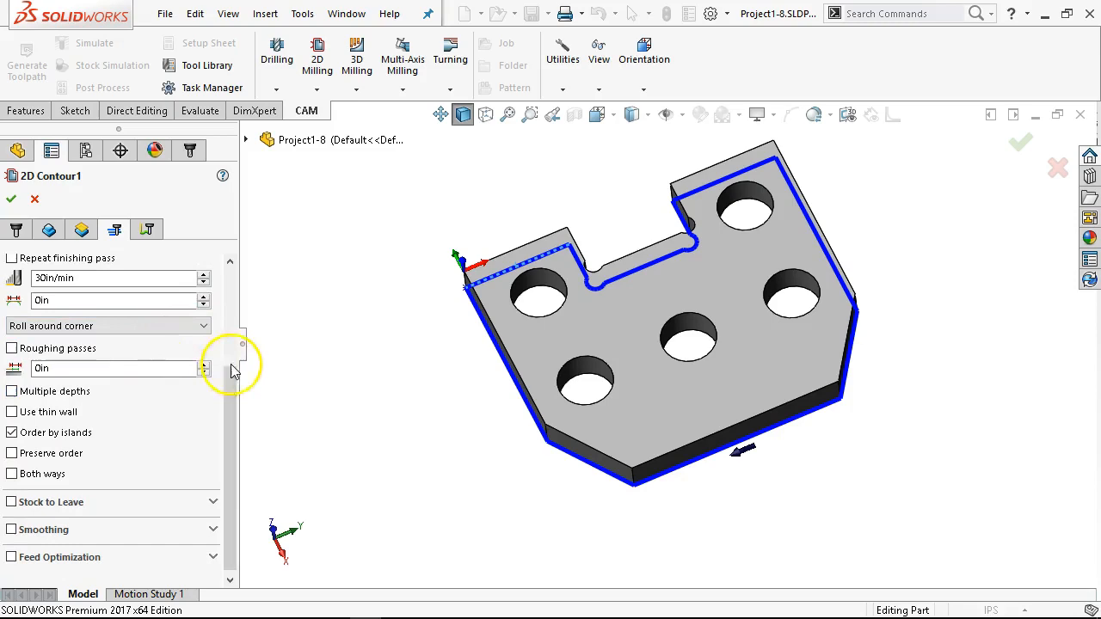
left_click_drag(230, 390, 238, 278)
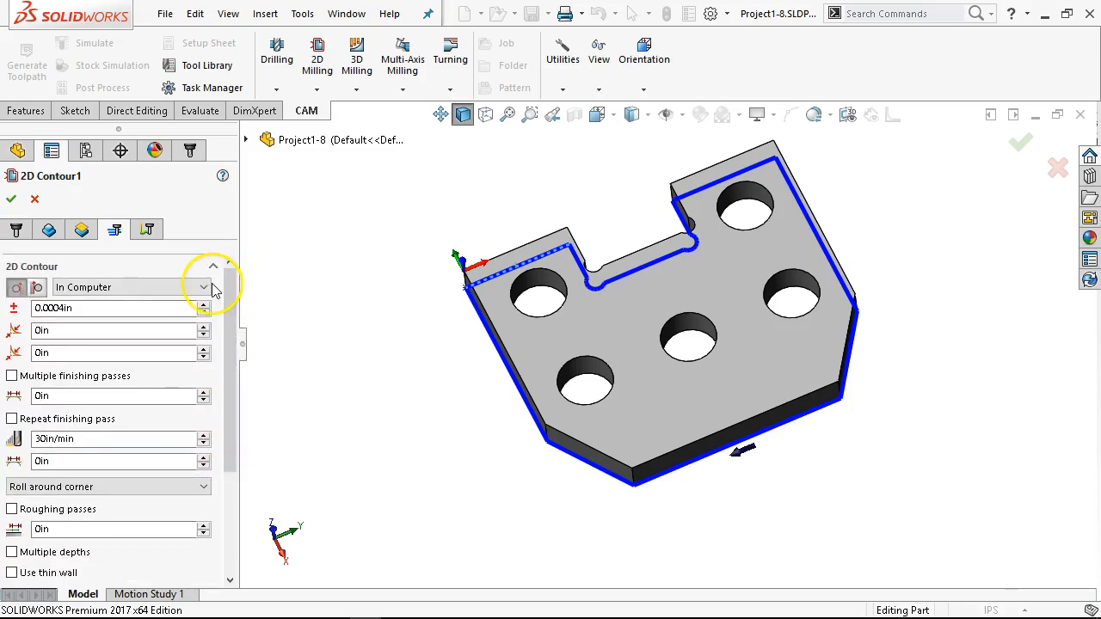
Step: Enable Stock to Leave for the 2D contour and set the radial stock to 0.01 in
left_click_drag(234, 325, 215, 447)
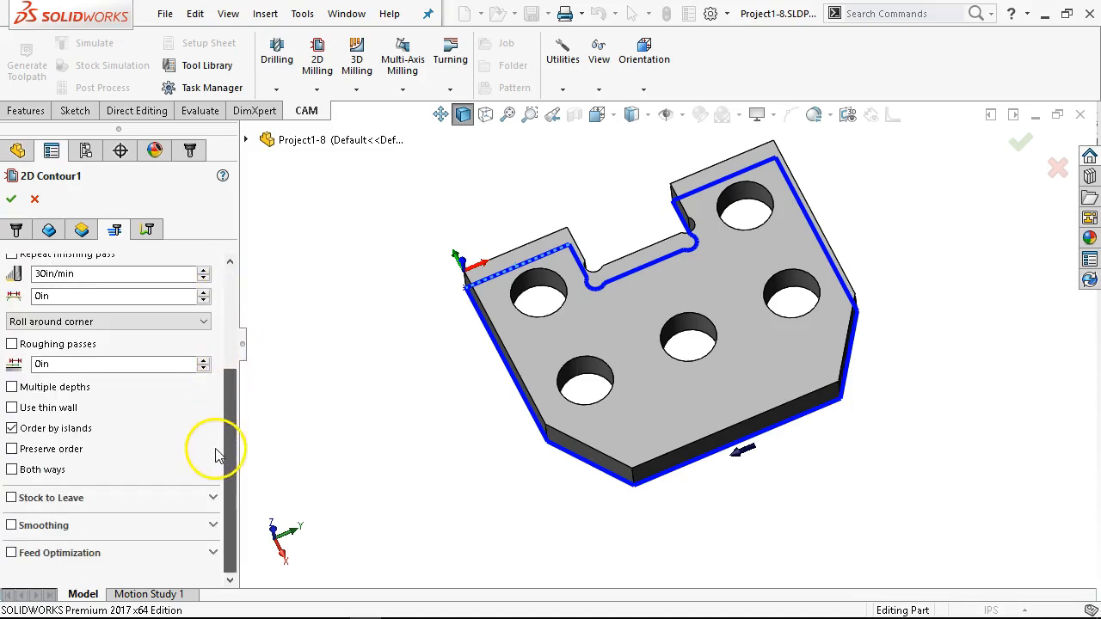
left_click(12, 498)
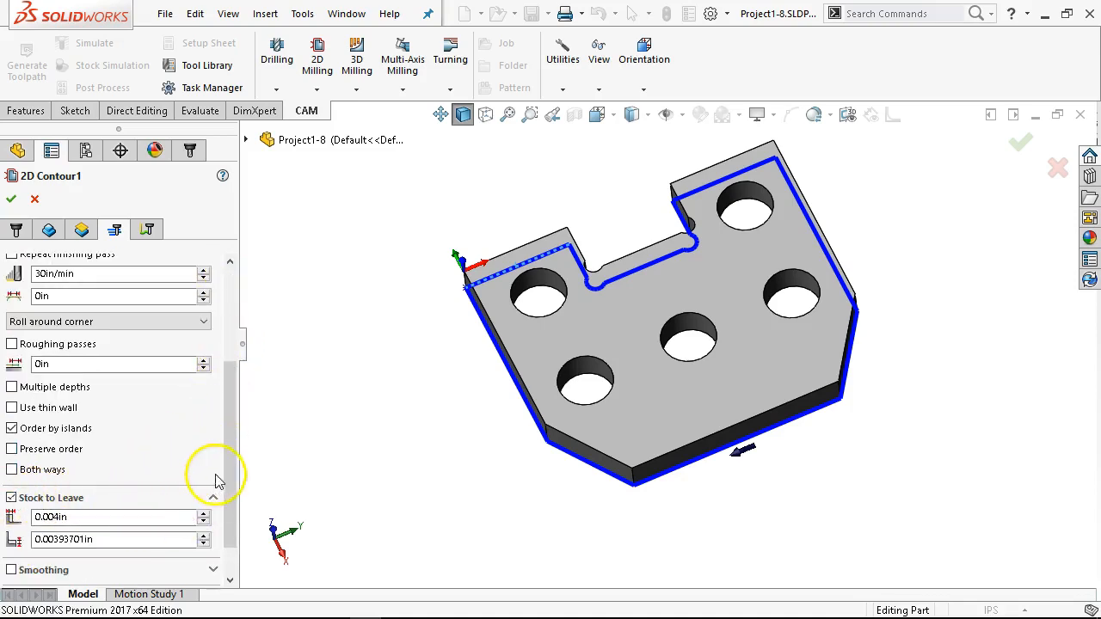
scroll(226, 467, "down", 2)
double_click(79, 472)
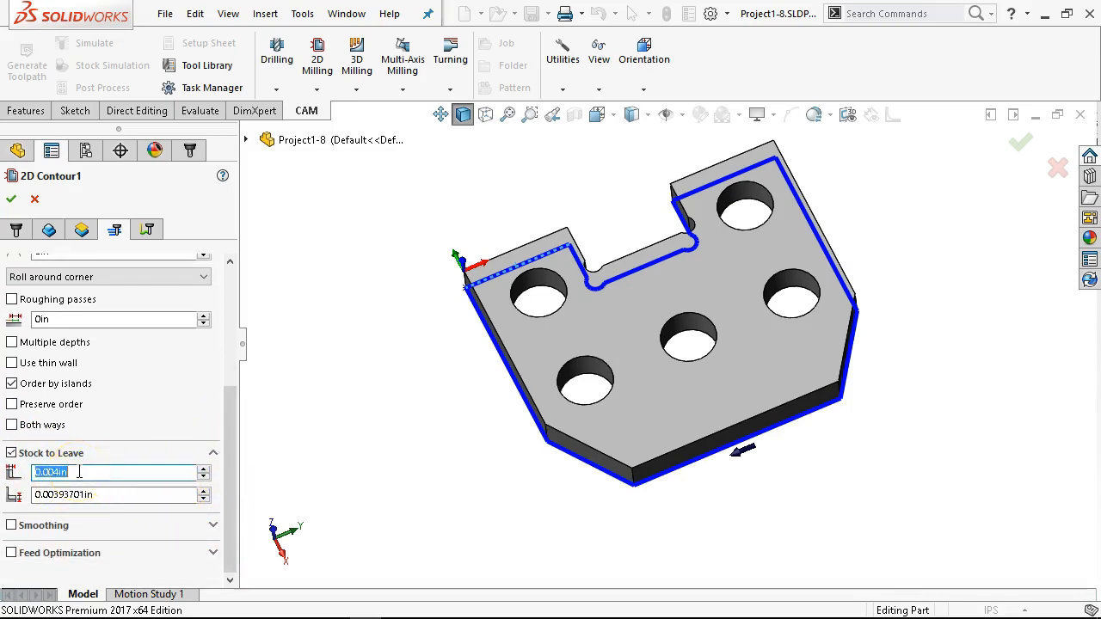
type(".")
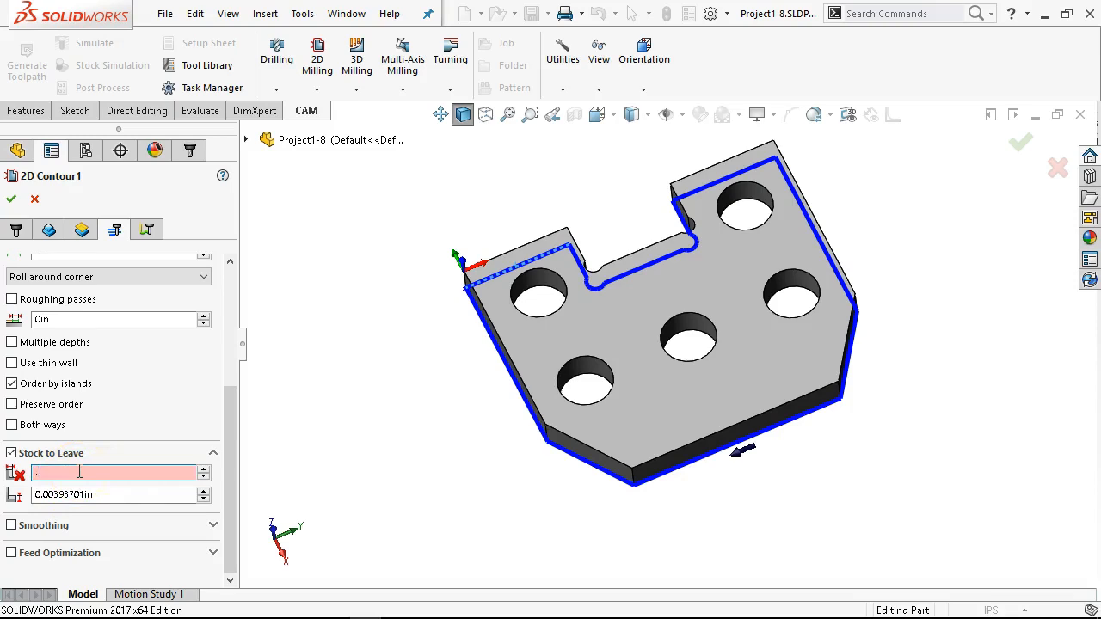
type("01")
key("Return")
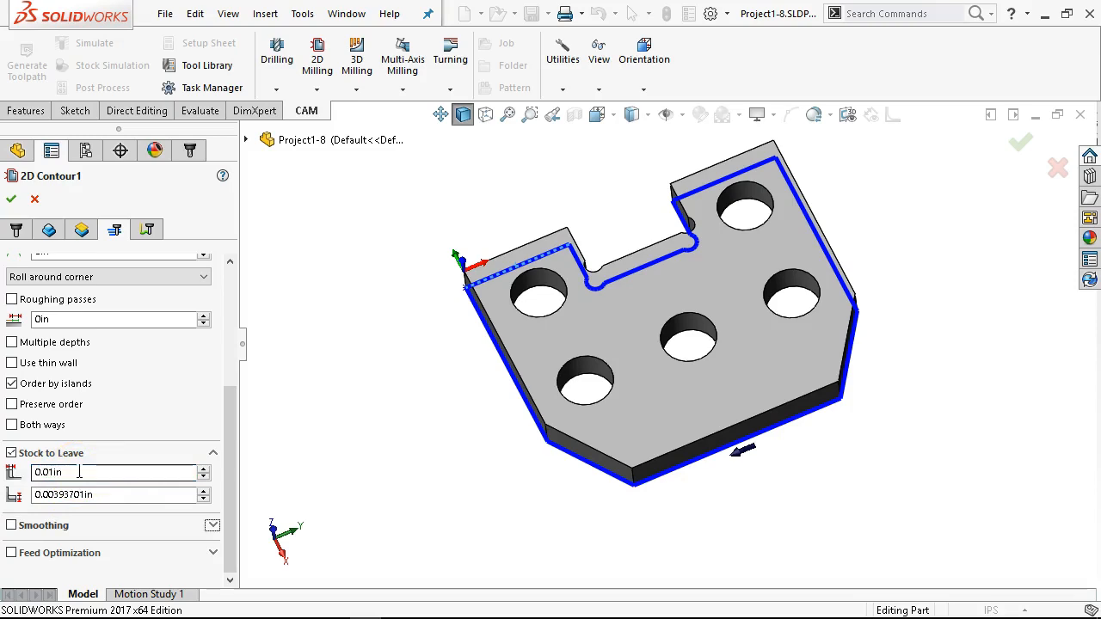
Step: Set the axial stock to leave for the 2D contour to 0 in
double_click(101, 494)
type("-")
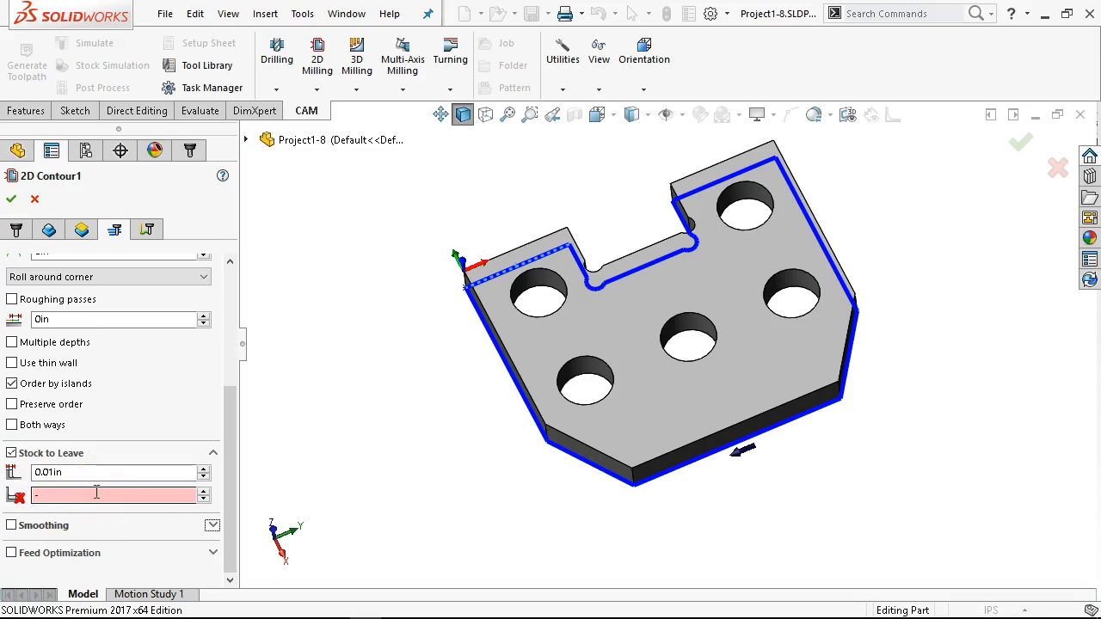
left_click(96, 493)
key("BackSpace")
type("0")
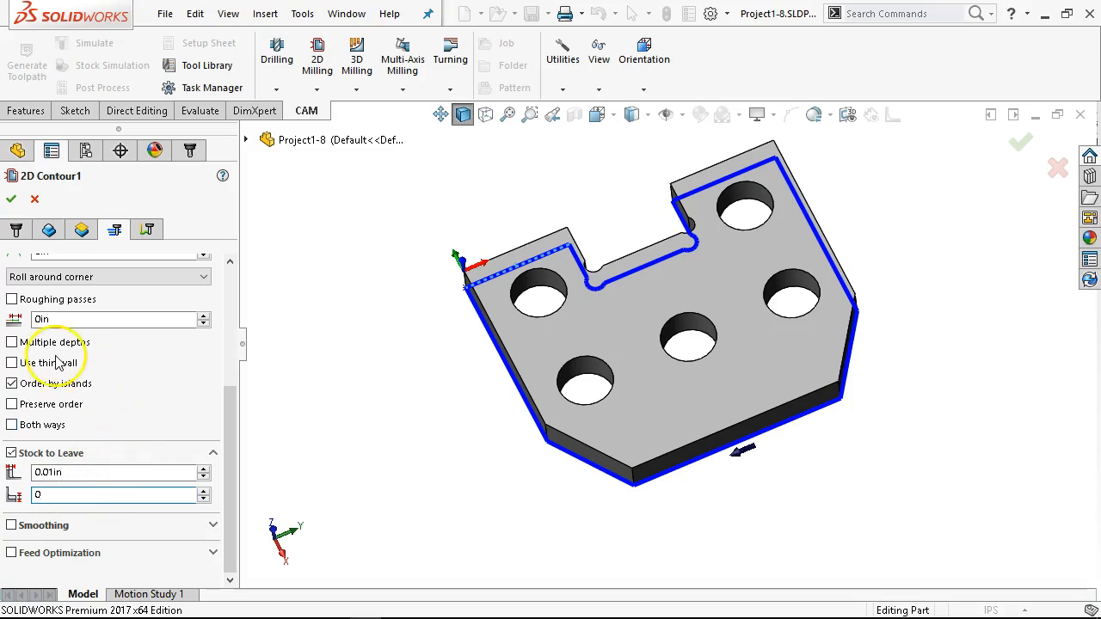
middle_click_drag(457, 249, 459, 231)
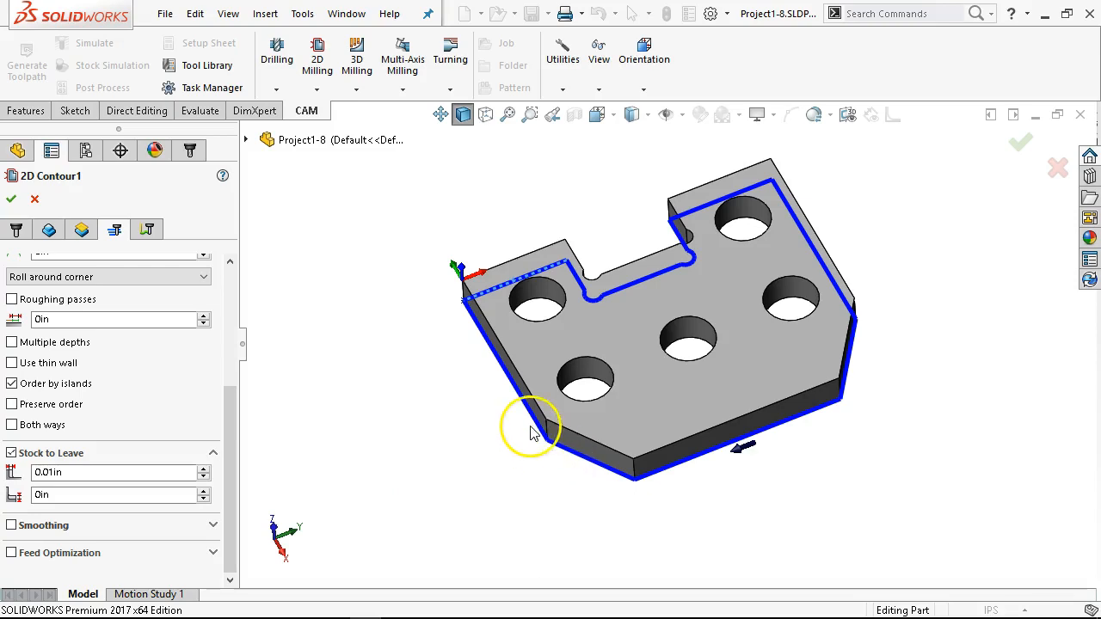
Step: Set the 2D contour's linear lead-in distance to 0.1 in and accept the operation to generate its toolpath
left_click(145, 232)
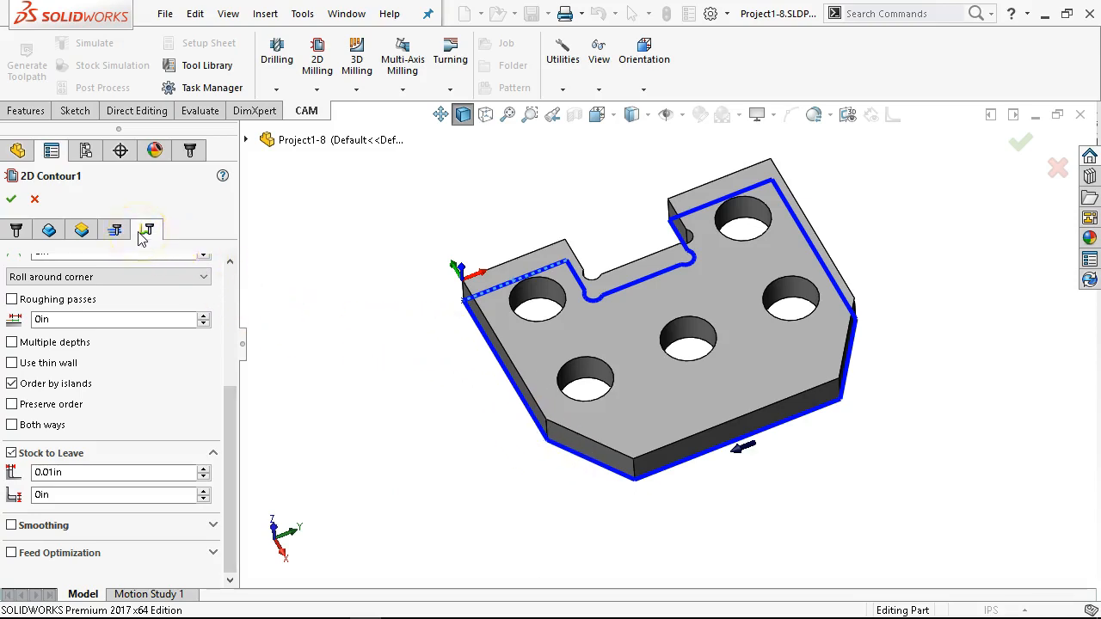
scroll(234, 340, "down", 3)
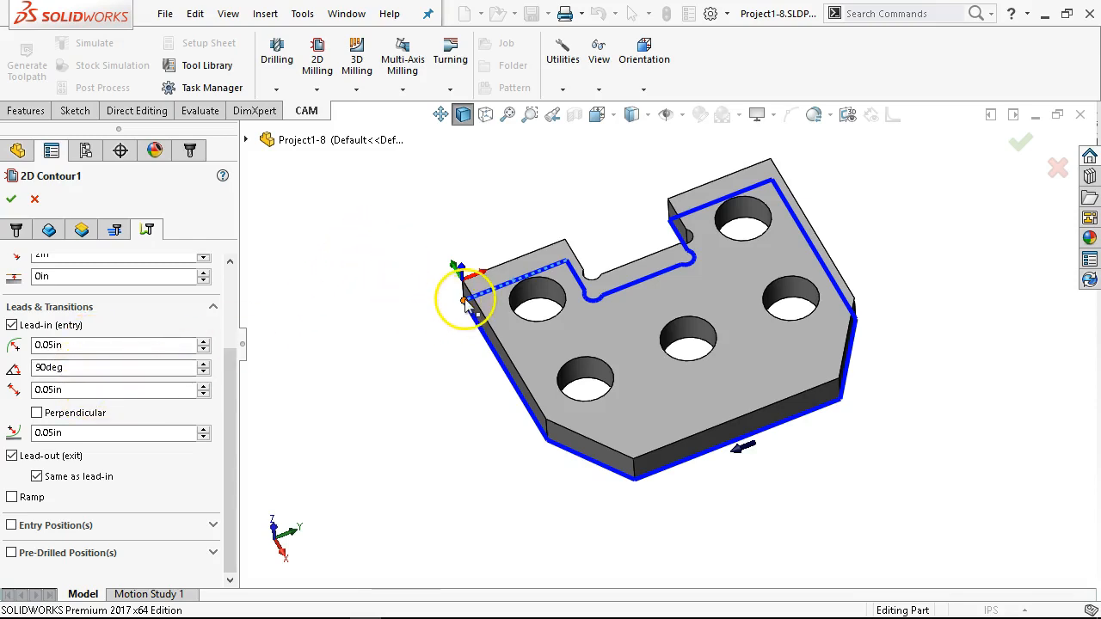
double_click(80, 391)
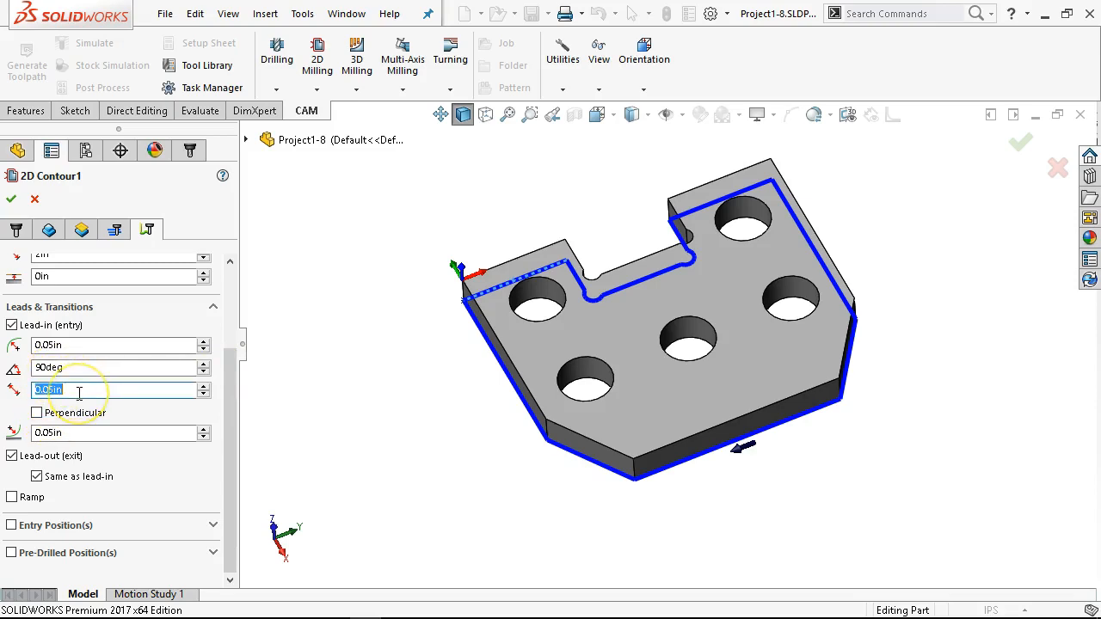
type(".1")
key("Tab")
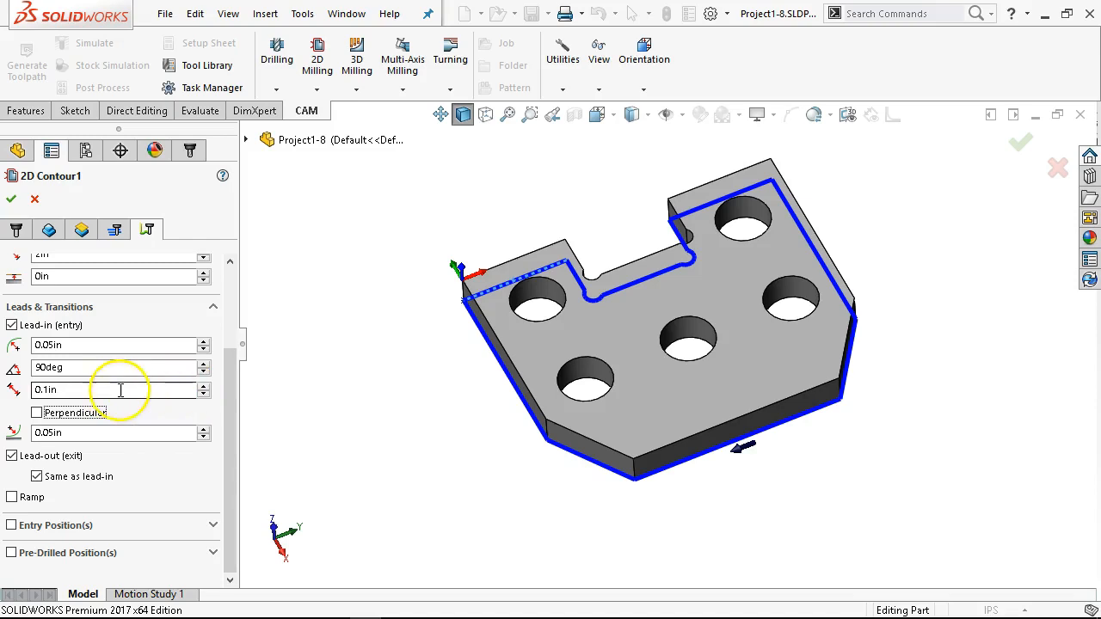
mouse_move(112, 391)
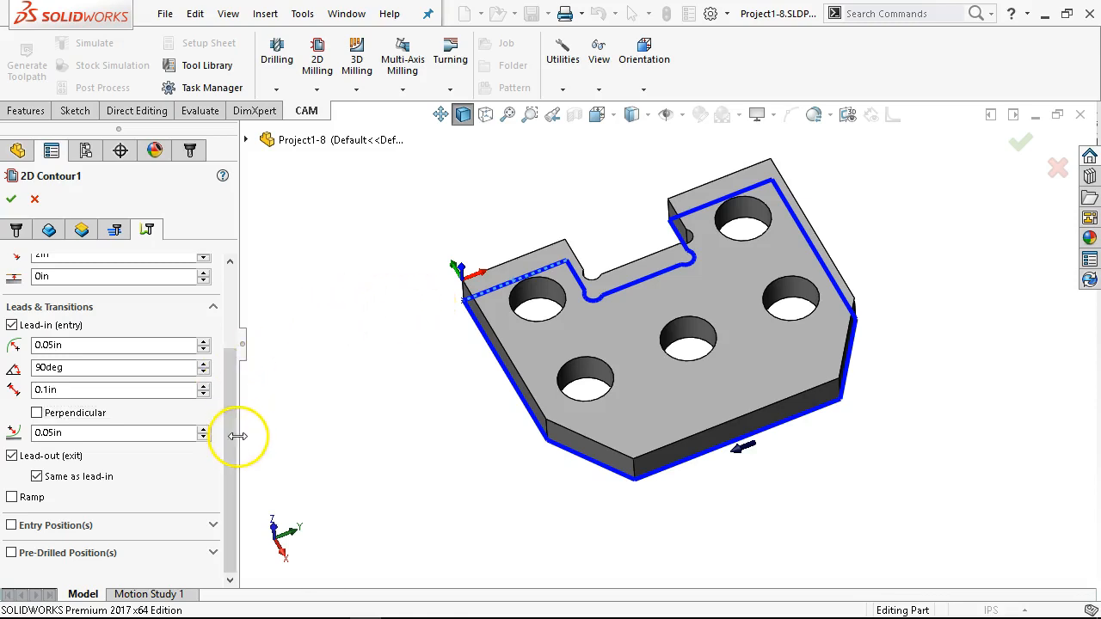
left_click(11, 199)
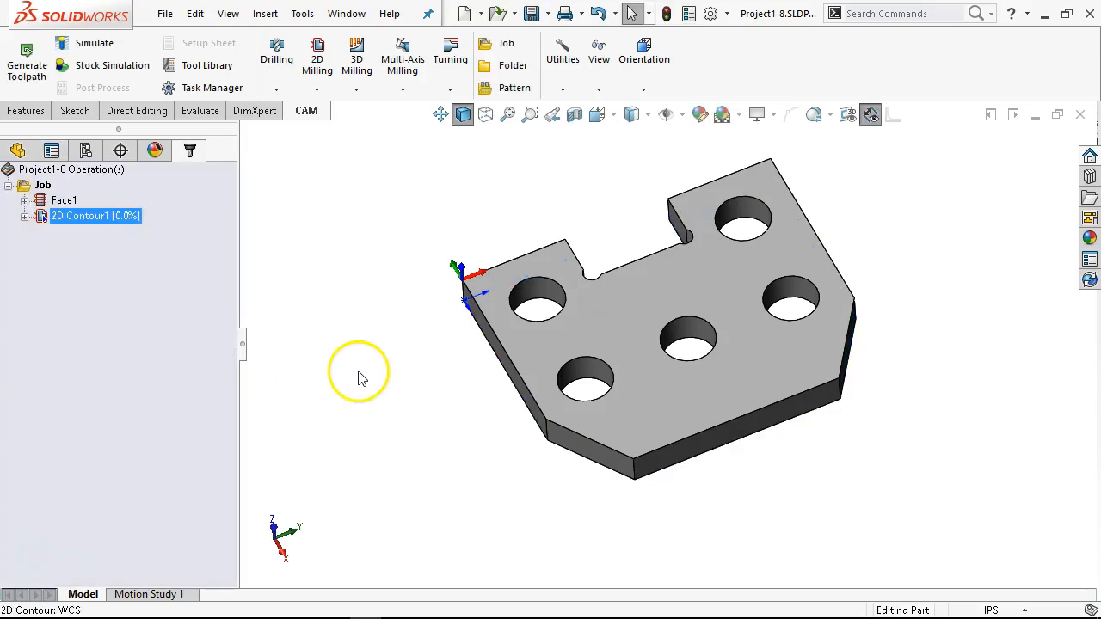
Step: Examine the generated contour toolpath around the plate, especially its lead-in and lead-out moves, from close up and from a distance
middle_click_drag(923, 275, 848, 221)
scroll(880, 349, "down", 5)
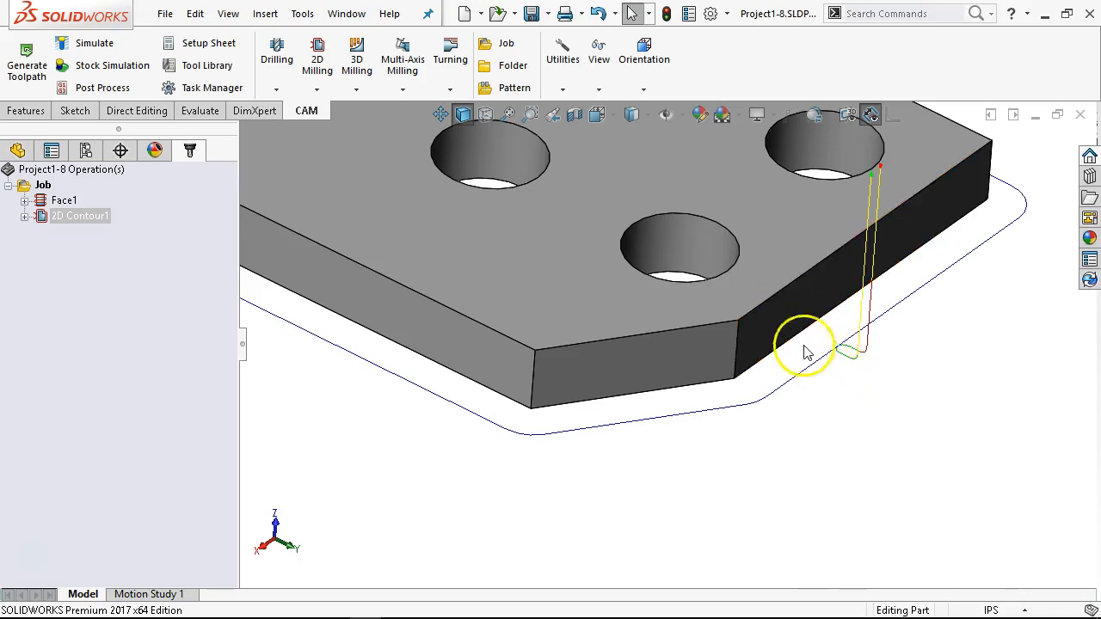
middle_click_drag(843, 407, 840, 375)
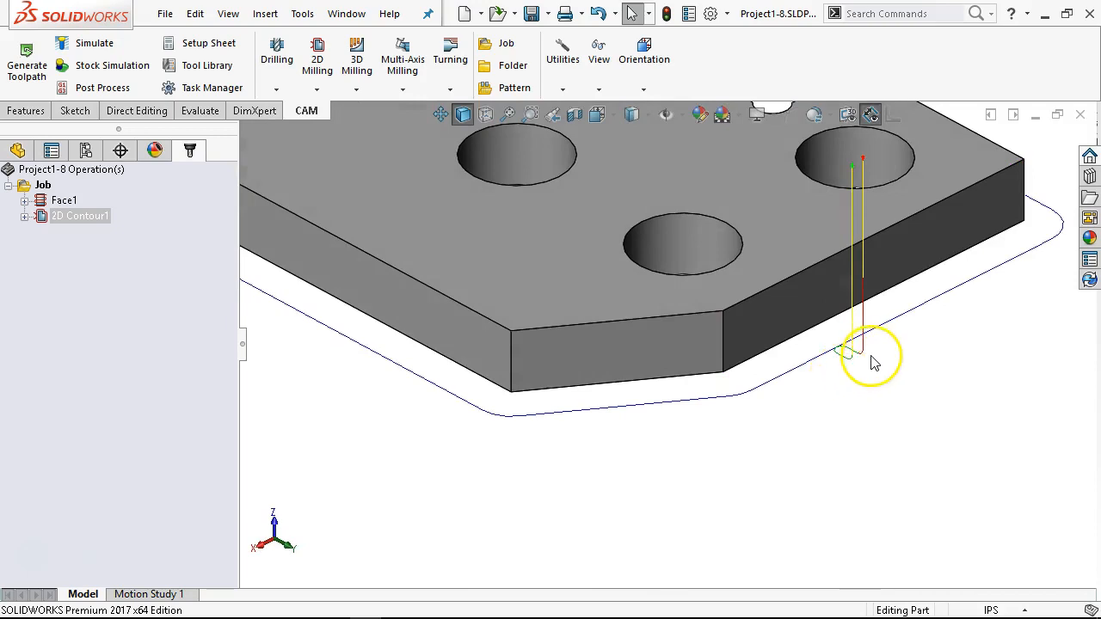
scroll(868, 361, "down", 2)
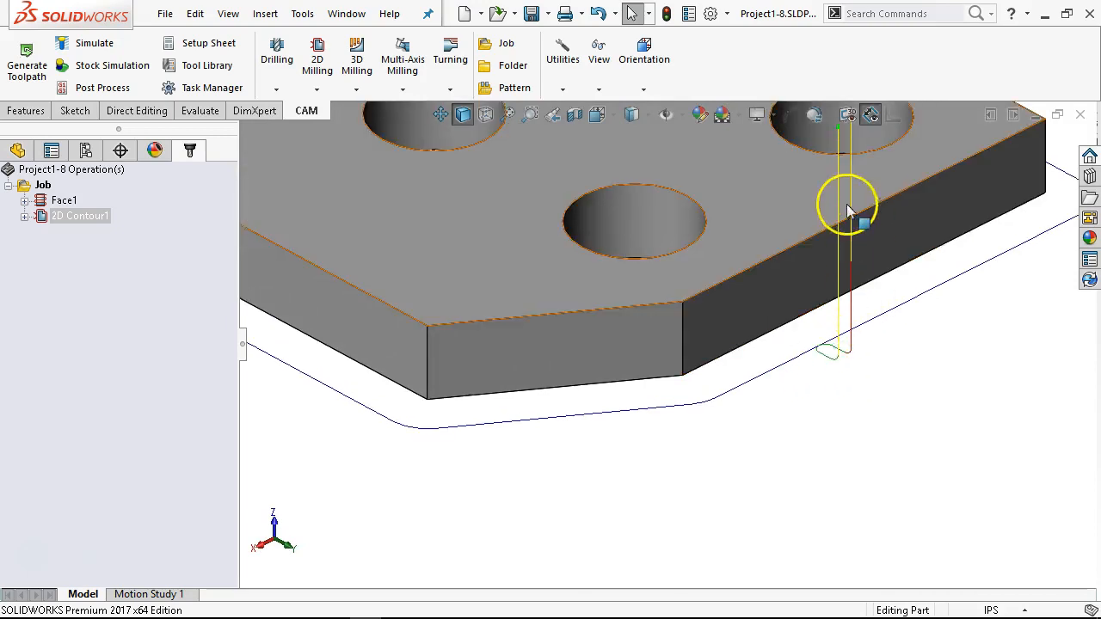
key("z")
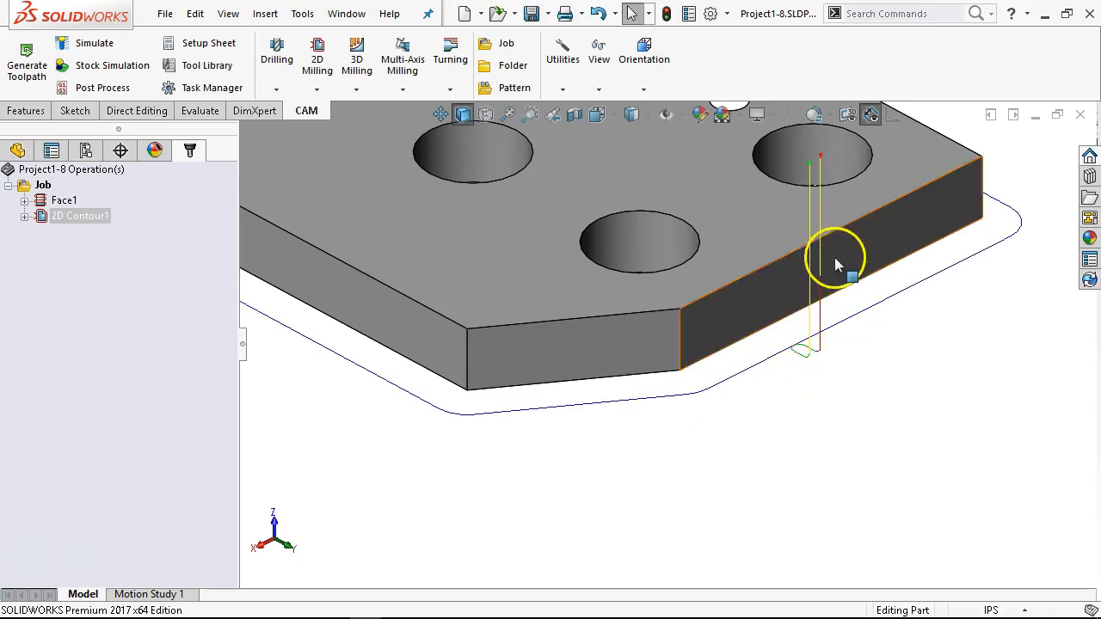
scroll(834, 258, "up", 5)
middle_click_drag(835, 273, 833, 306)
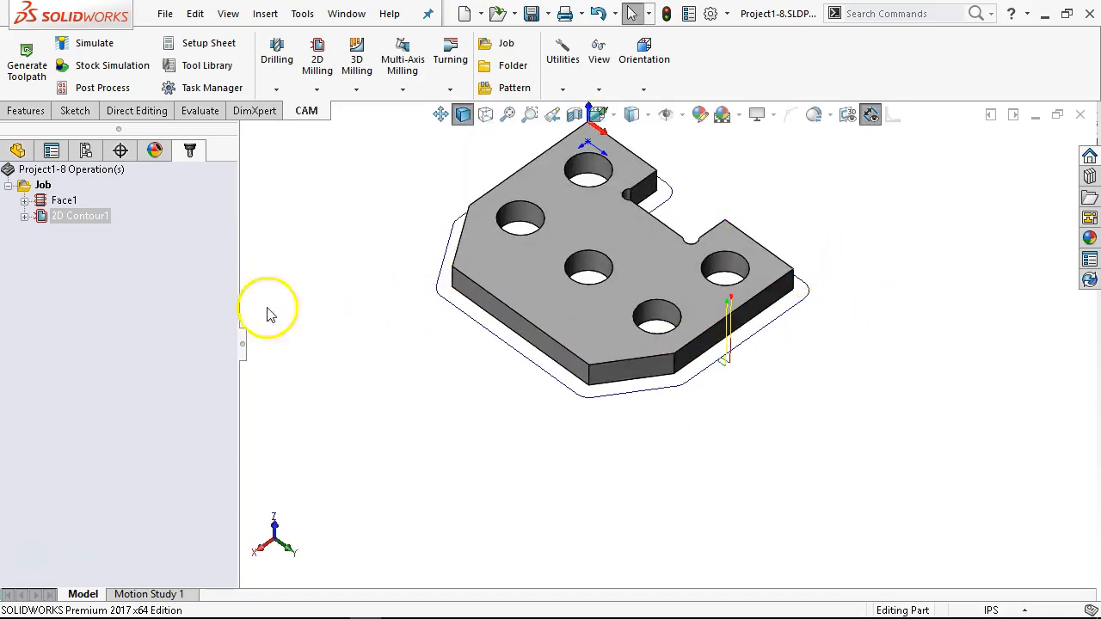
Step: Edit the 2D contour and enable an entry position at the plate's top corner vertex on the coordinate origin
right_click(75, 221)
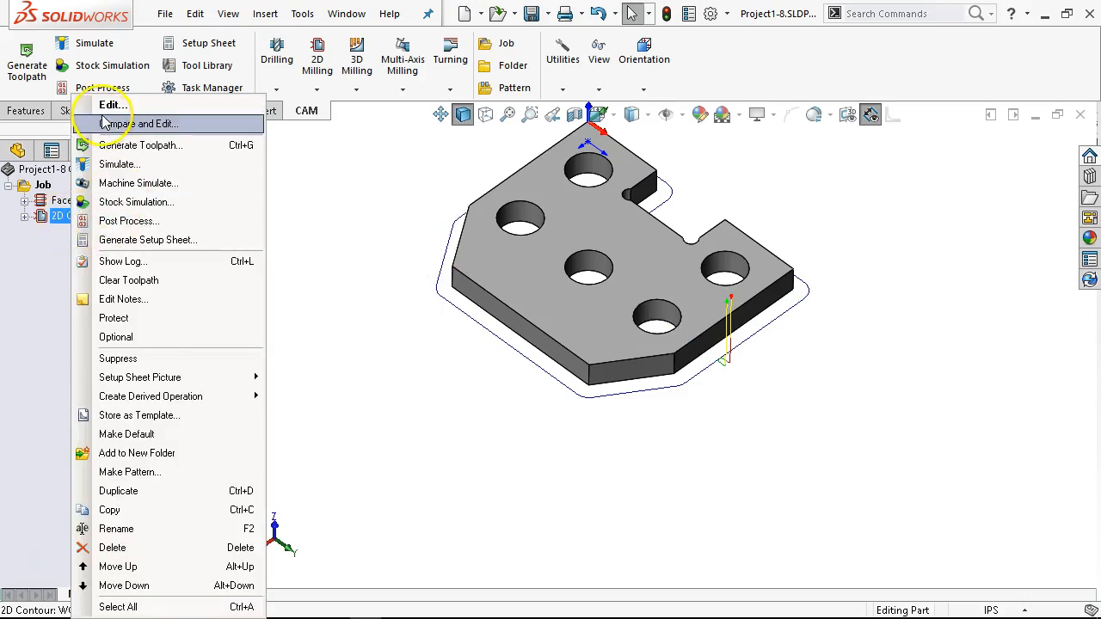
left_click(106, 112)
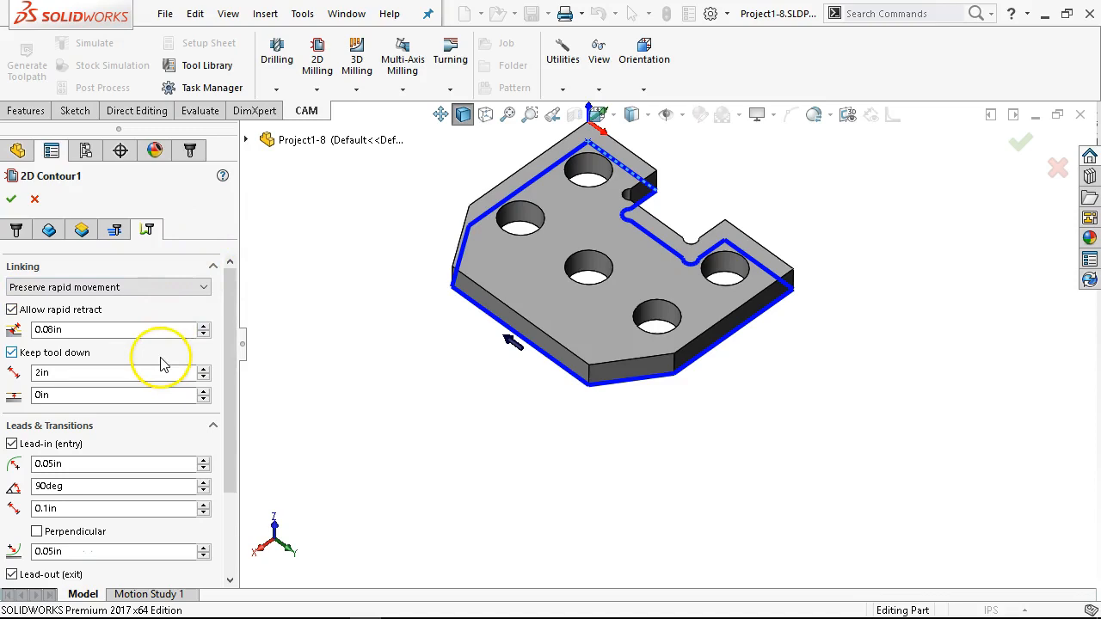
scroll(162, 366, "down", 3)
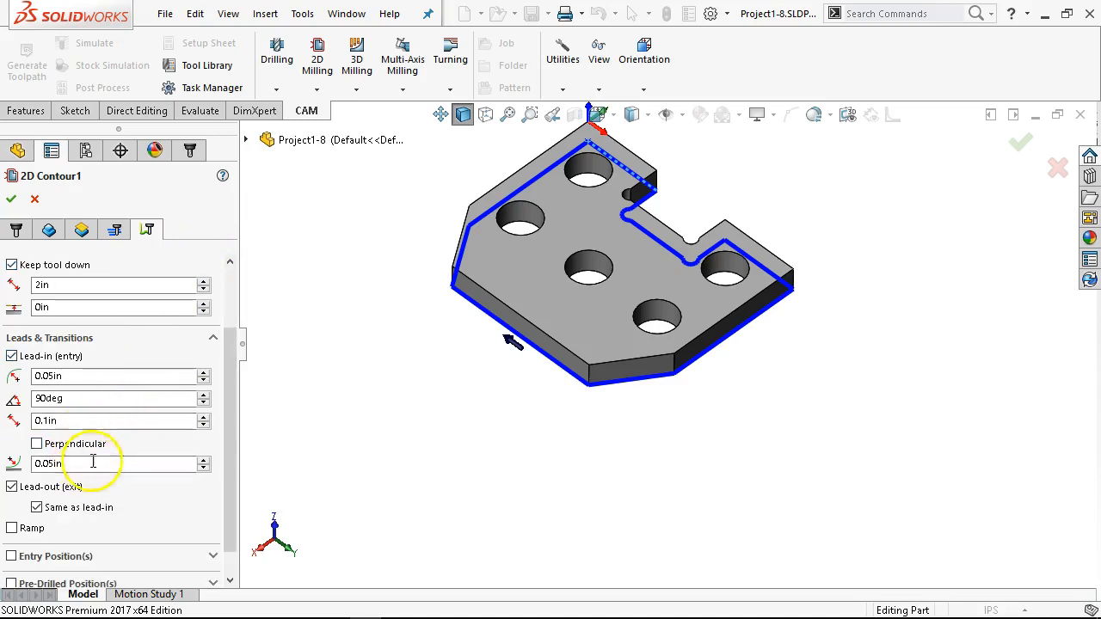
scroll(99, 461, "down", 1)
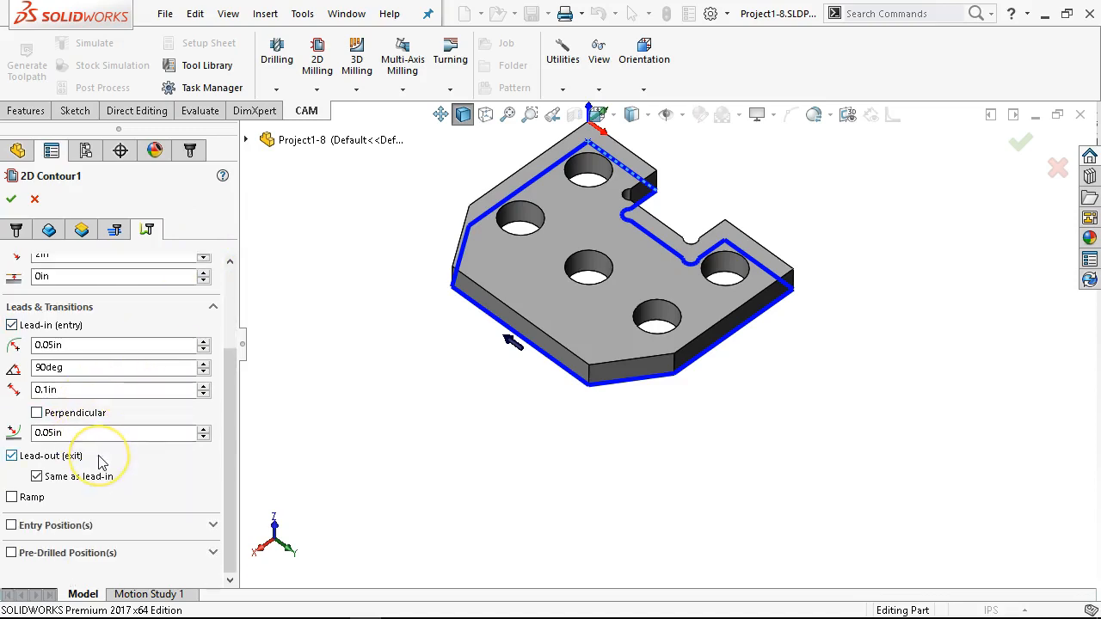
left_click(11, 525)
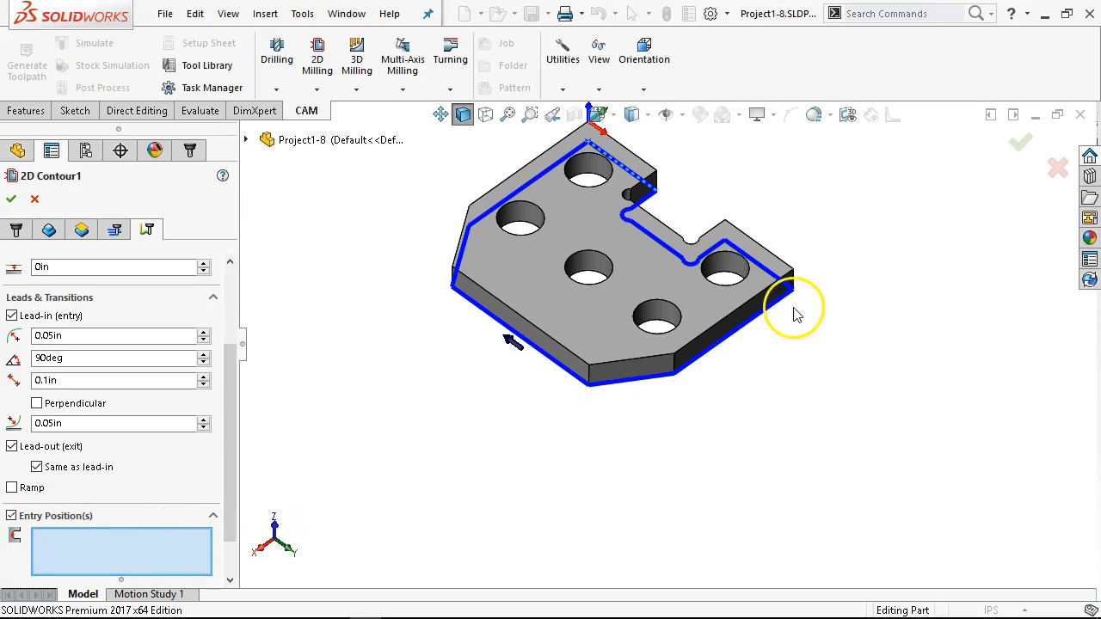
scroll(563, 203, "up", 2)
scroll(561, 196, "down", 2)
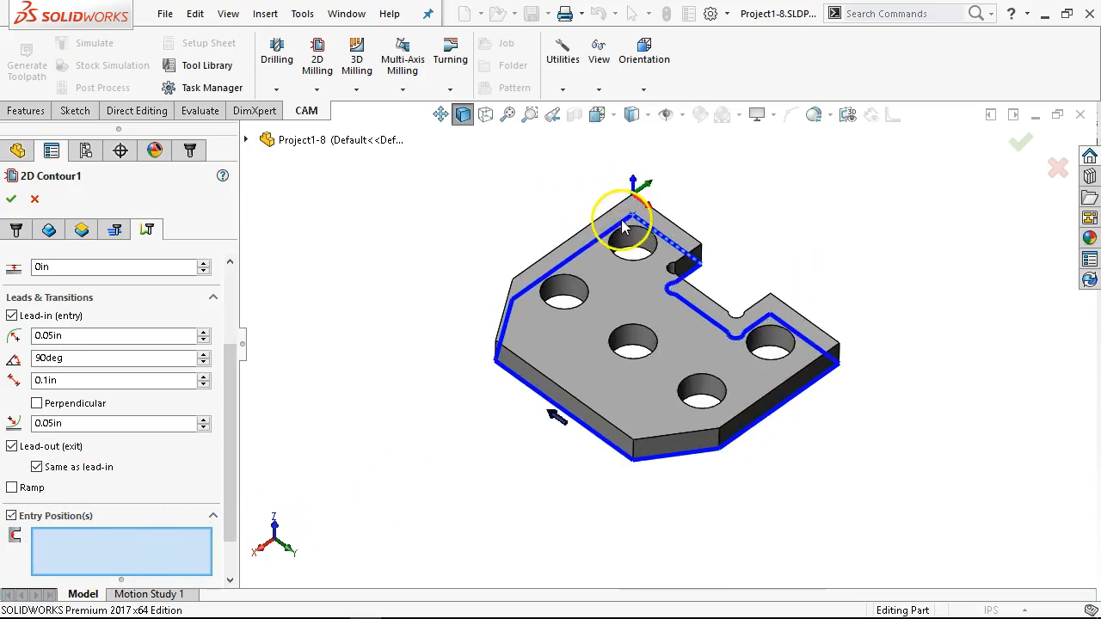
left_click(634, 198)
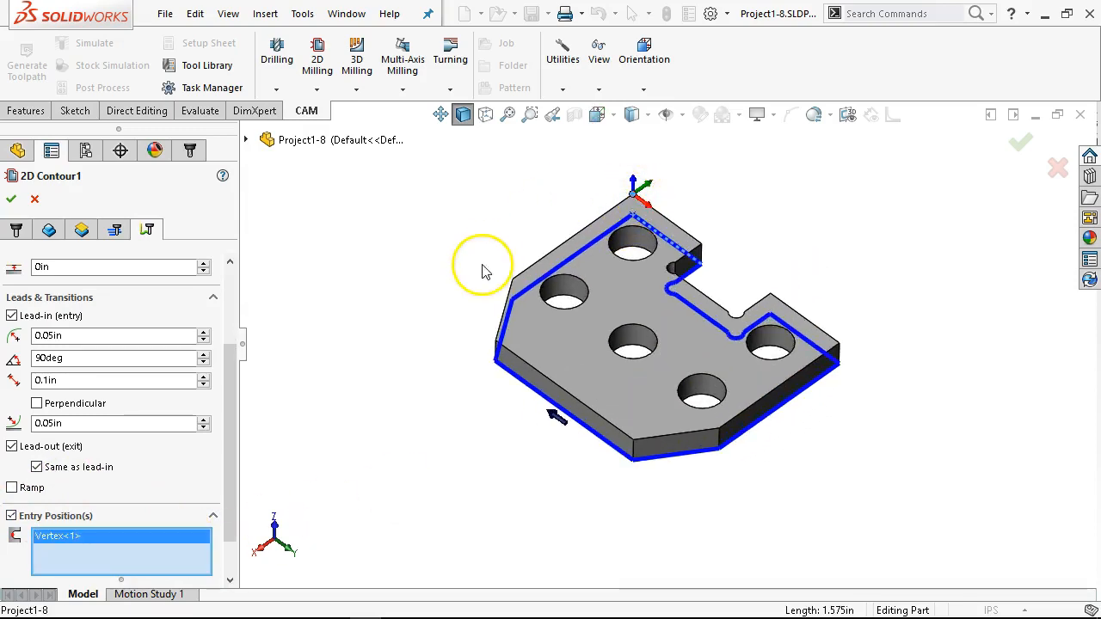
Step: Set the 2D contour's lead-in sweep angle to 0 degrees and accept the operation to regenerate its toolpath
left_click_drag(232, 418, 268, 370)
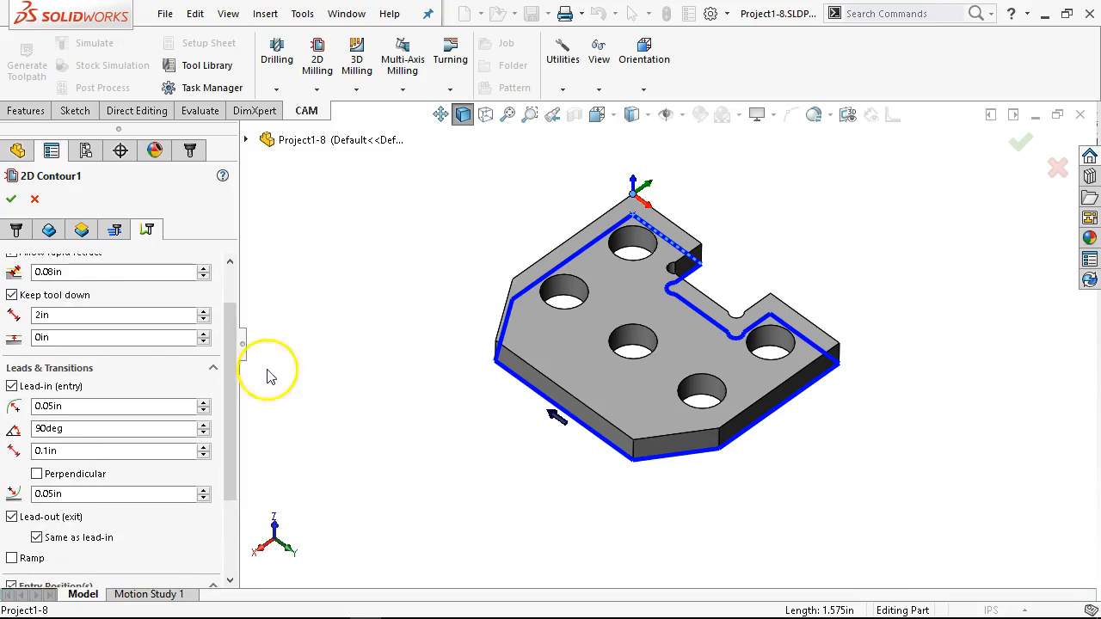
left_click_drag(86, 428, 11, 425)
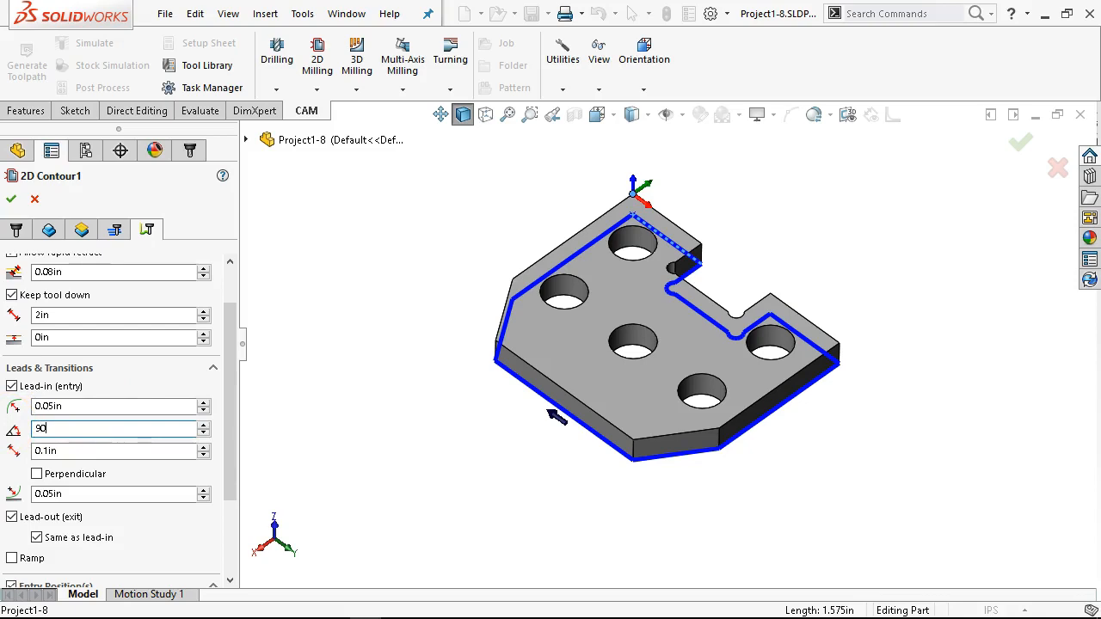
double_click(73, 428)
left_click_drag(233, 369, 226, 429)
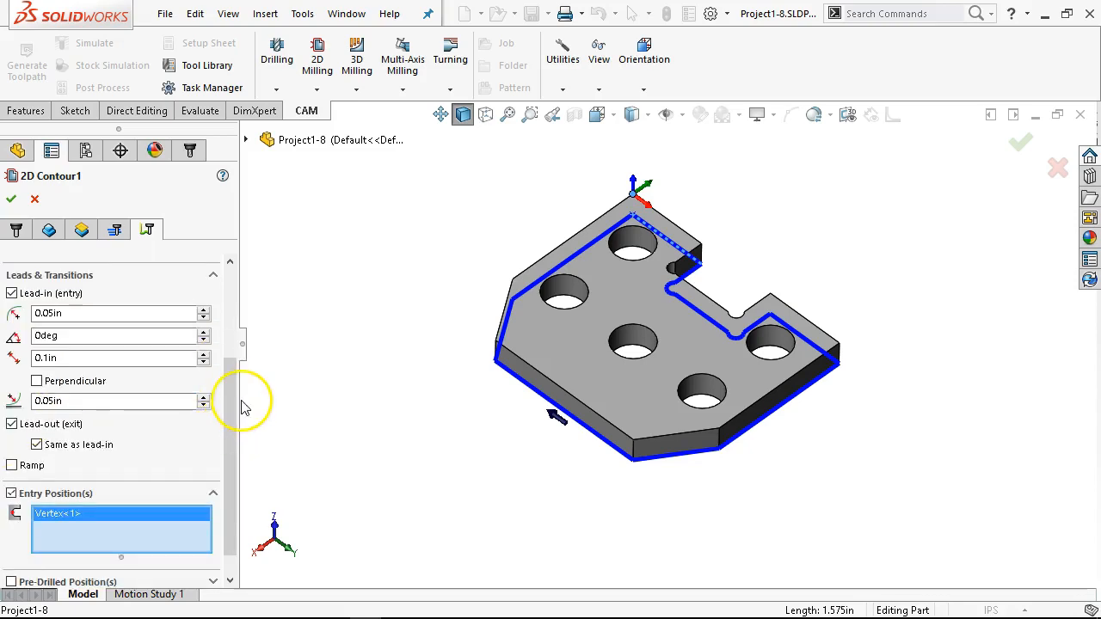
left_click_drag(229, 388, 224, 307)
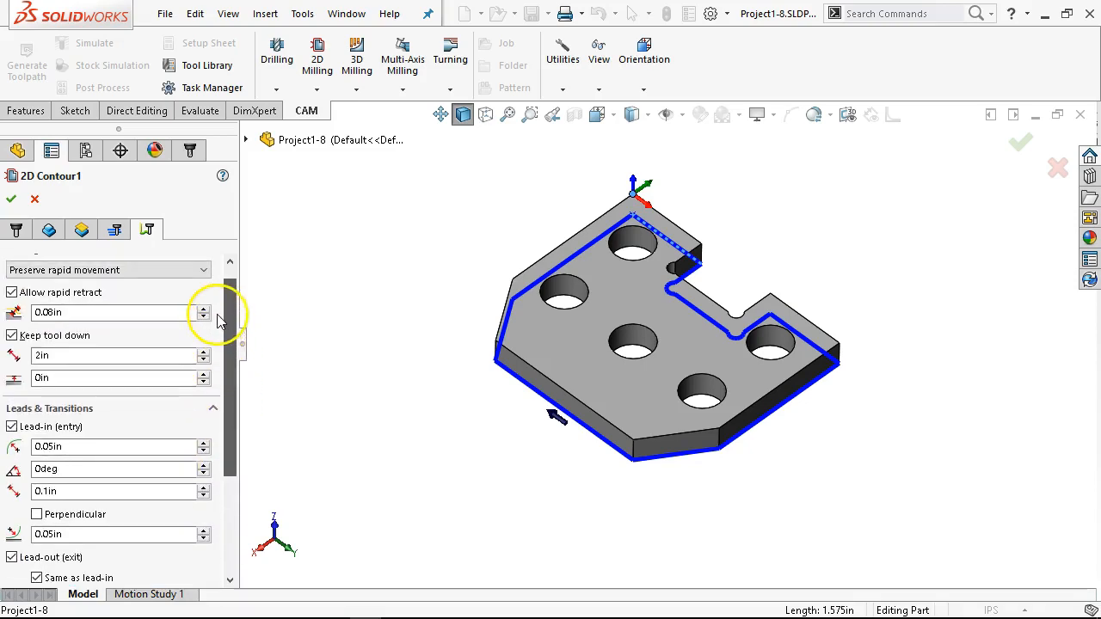
left_click(11, 200)
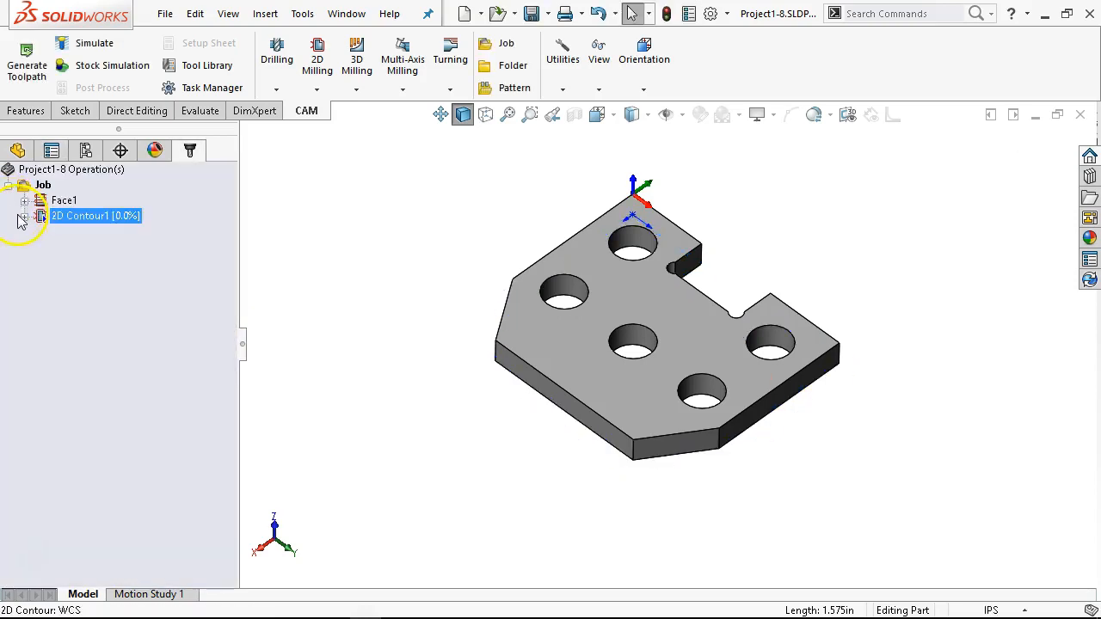
Step: Check the new entry at the corner, then edit the 2D contour and set its linear lead-in distance to 0.2 in
scroll(676, 191, "down", 3)
scroll(675, 191, "down", 6)
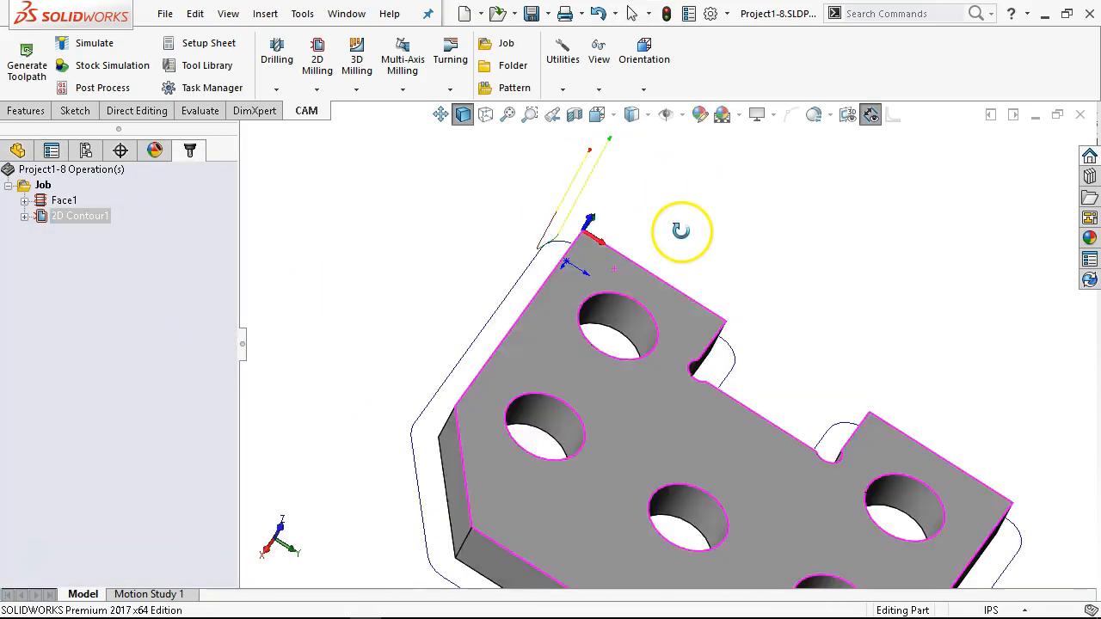
middle_click_drag(628, 240, 602, 326)
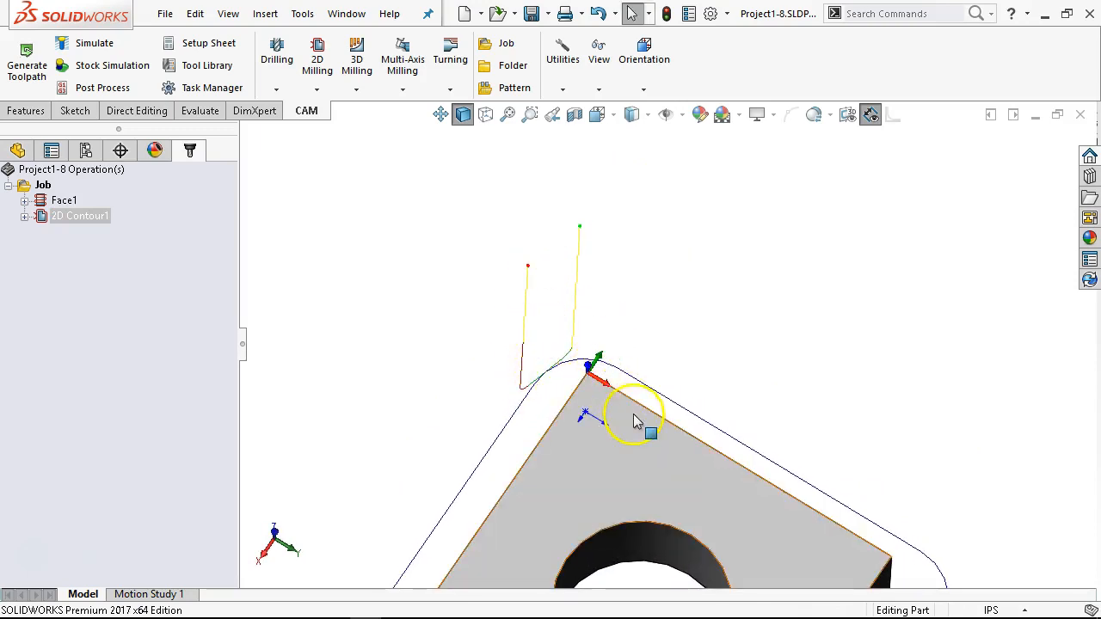
left_click(90, 220)
right_click(90, 219)
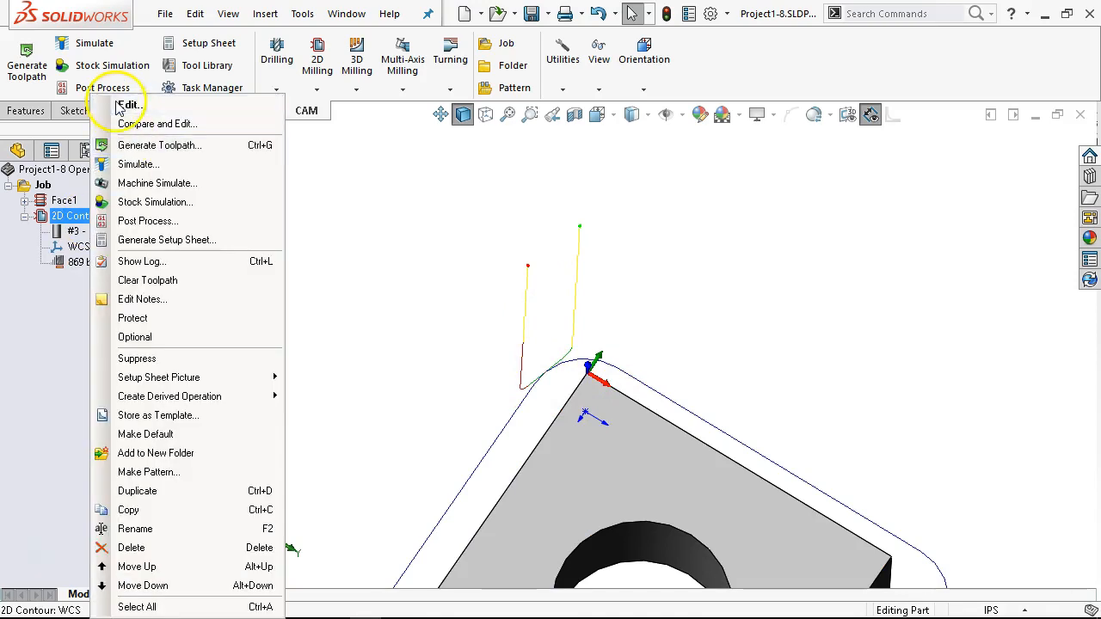
left_click(121, 103)
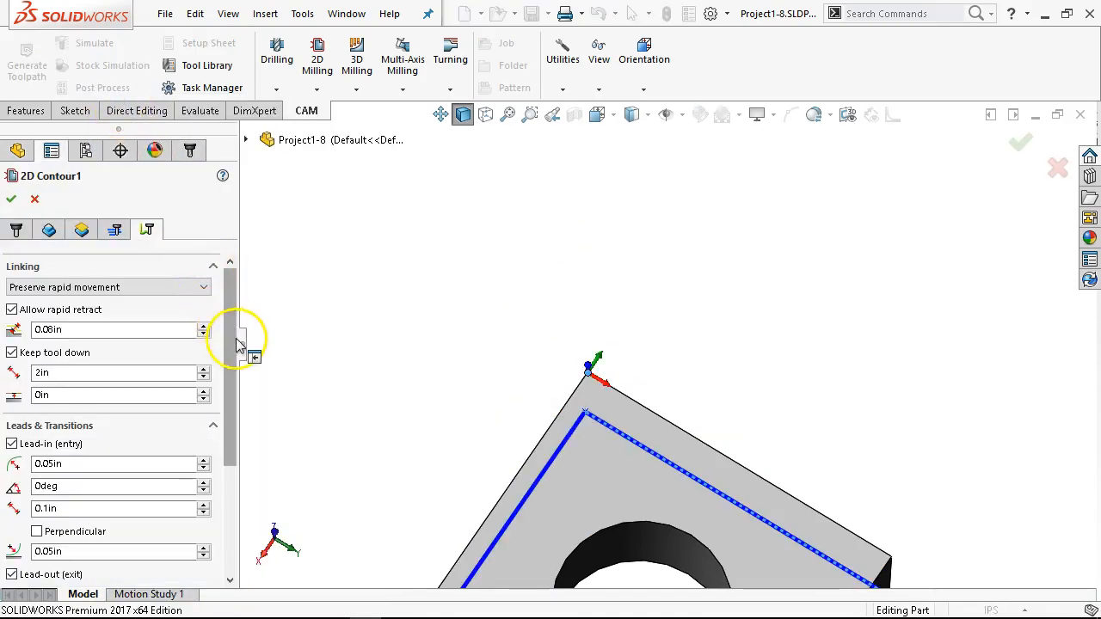
left_click_drag(230, 341, 251, 476)
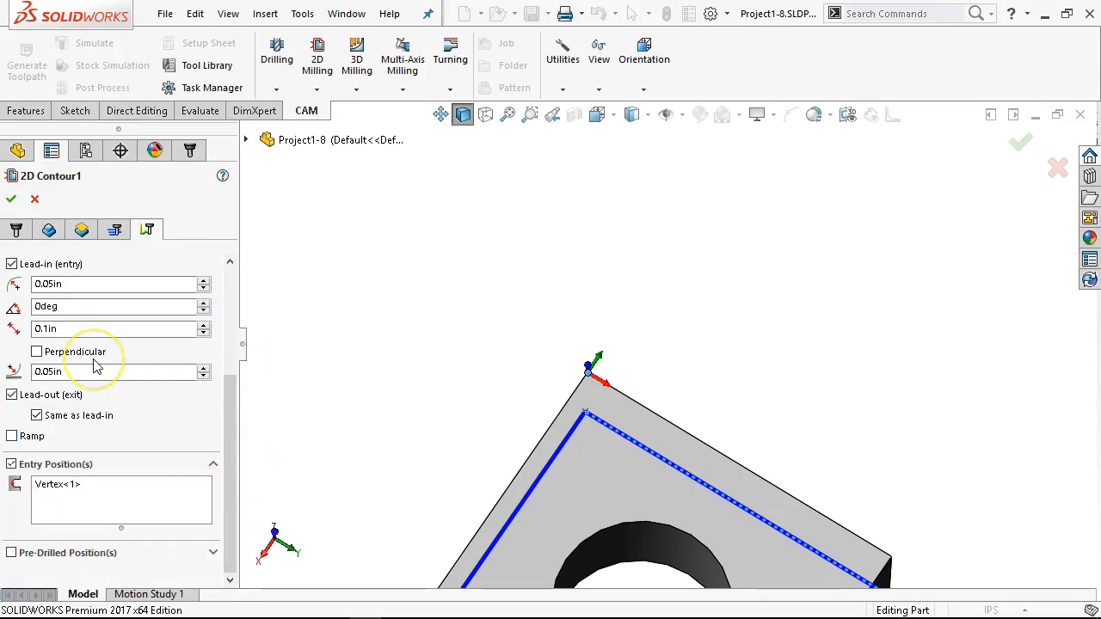
left_click(79, 328)
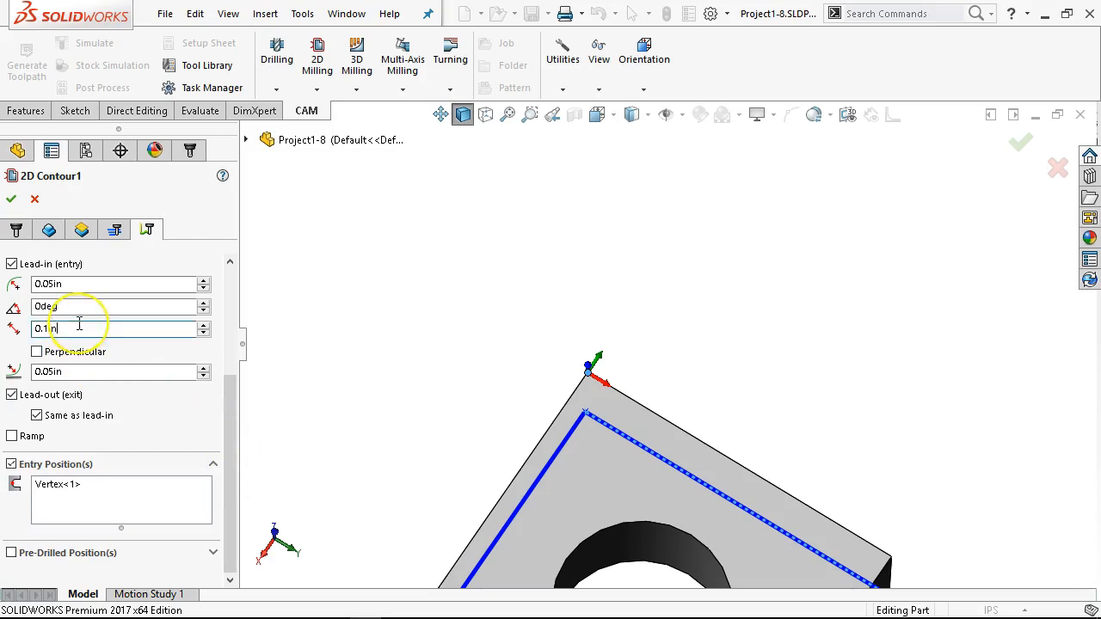
type(".2")
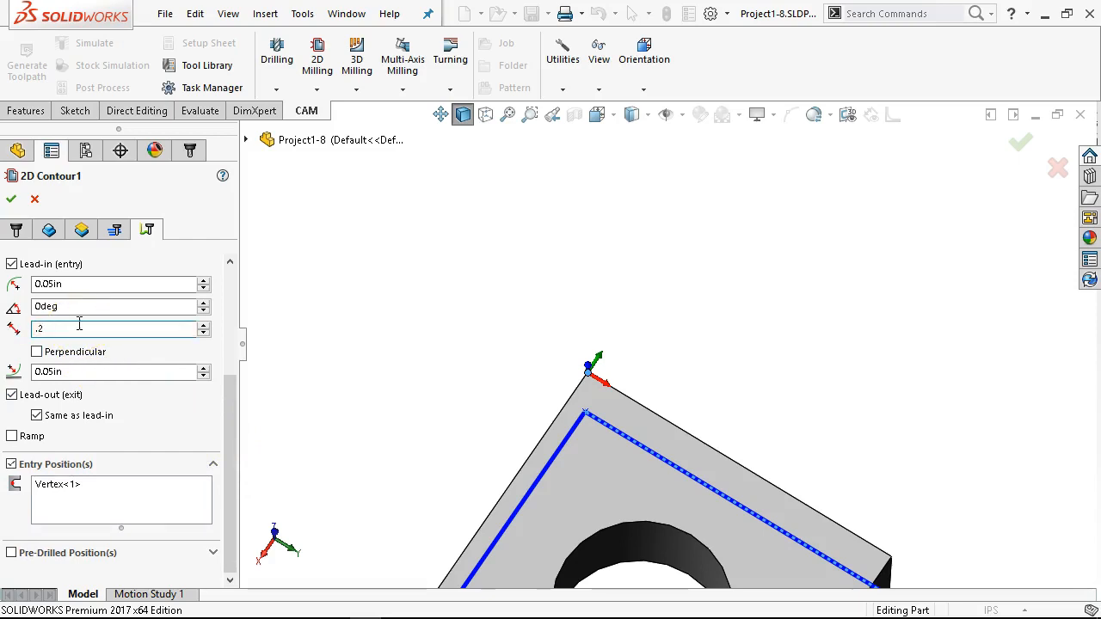
Step: Change the 2D contour's lead-in radius and accept the operation to regenerate its toolpath
left_click(28, 301)
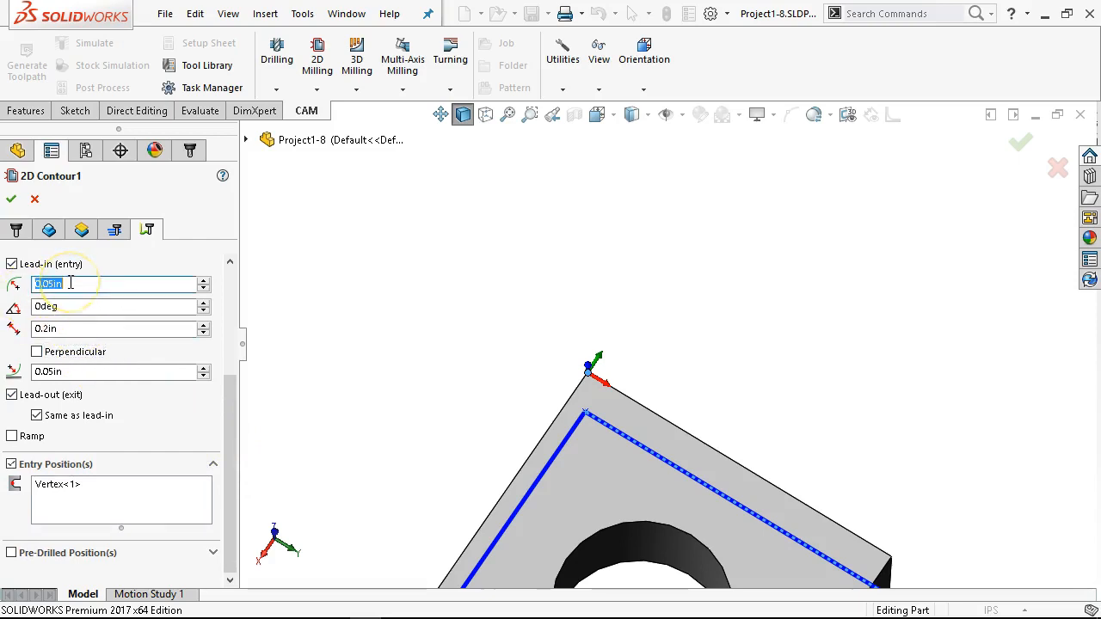
type(".2")
key("Tab")
left_click(37, 250)
left_click(13, 200)
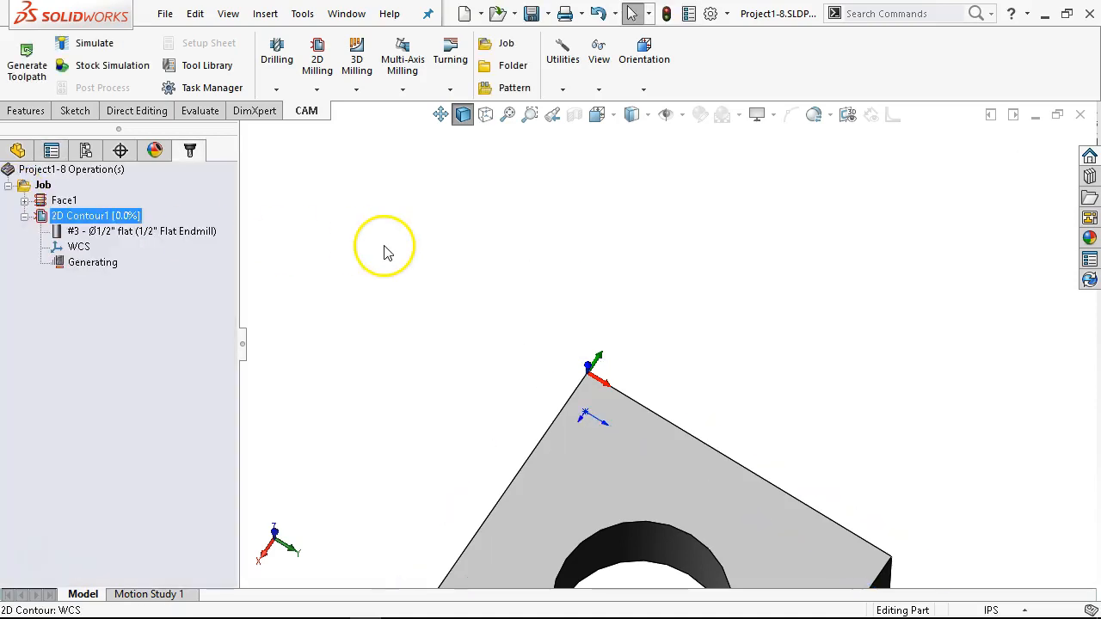
Step: Examine the regenerated 2D contour toolpath around the plate, especially its lead-in and lead-out at the origin corner
middle_click_drag(435, 284, 435, 319)
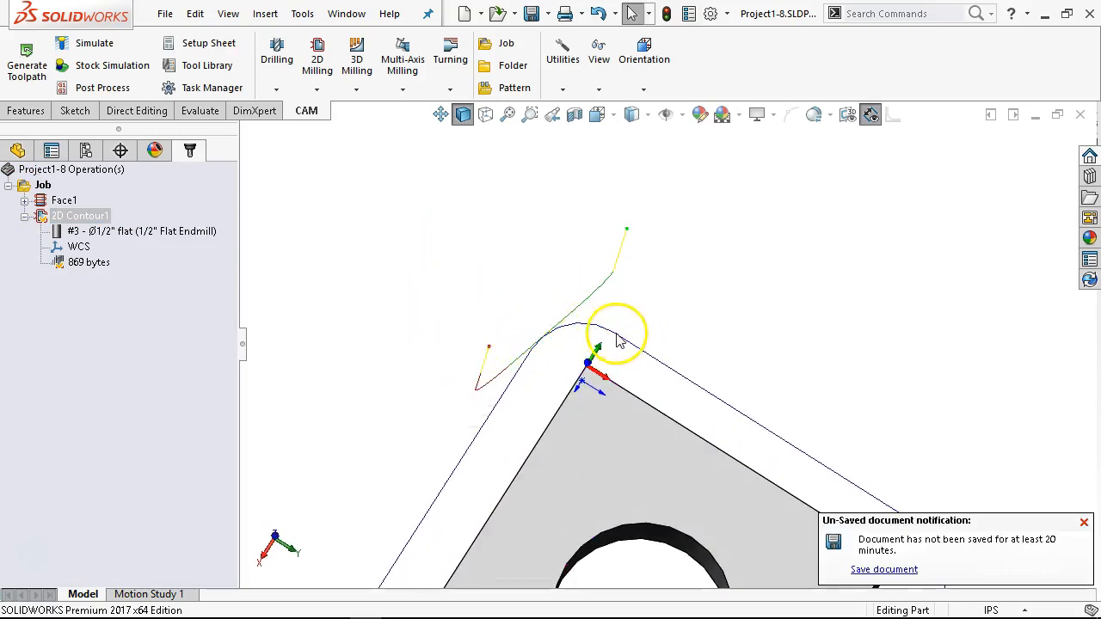
left_click(878, 570)
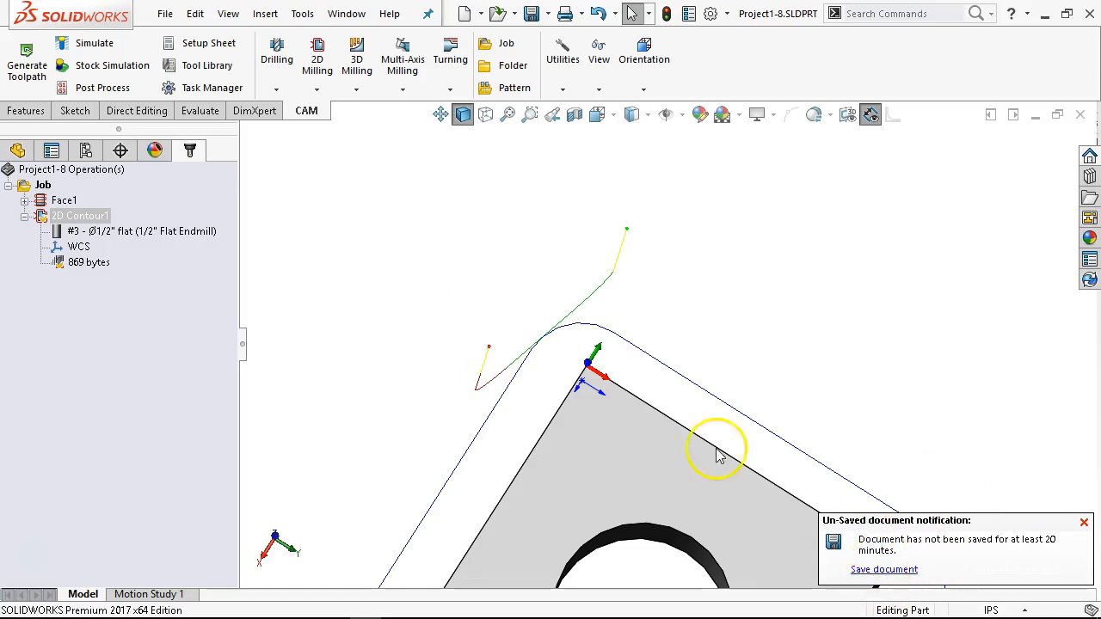
scroll(663, 342, "up", 3)
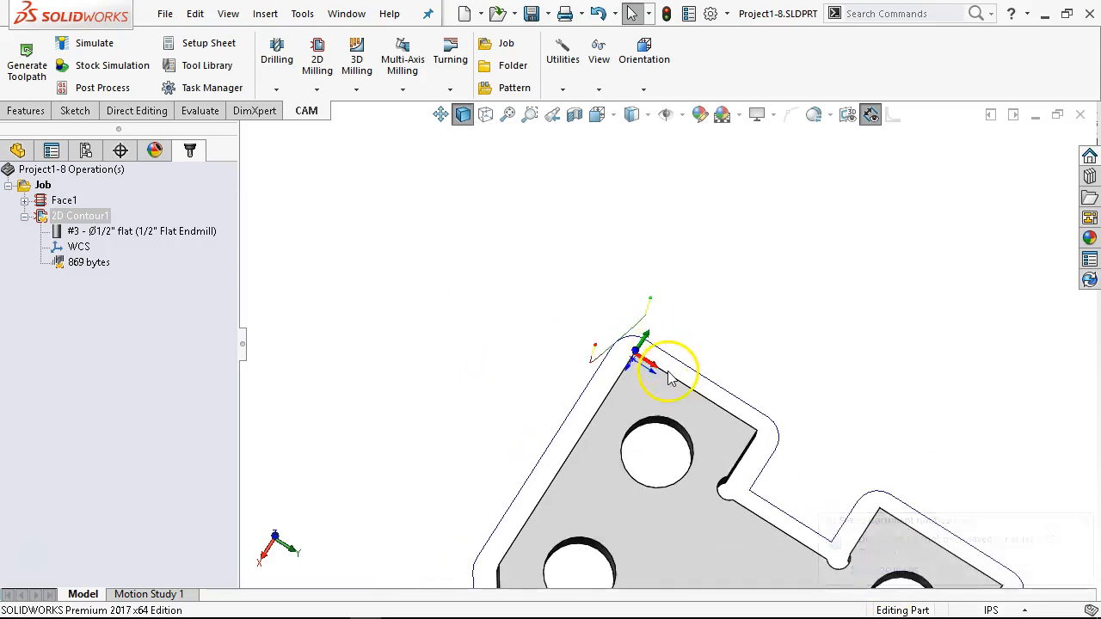
key("Escape")
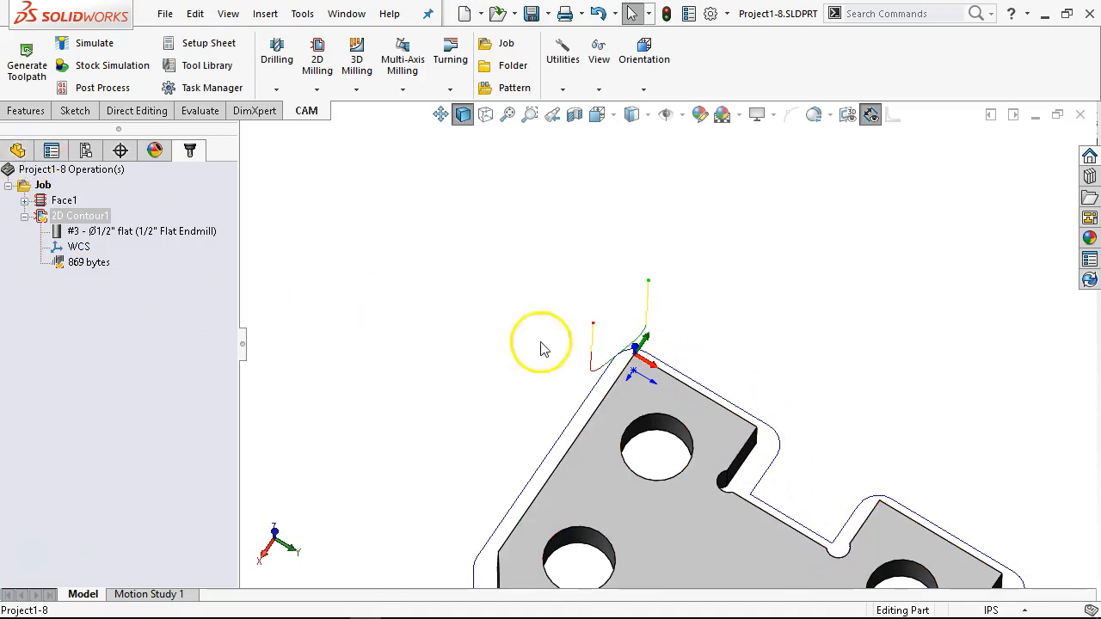
scroll(636, 353, "up", 3)
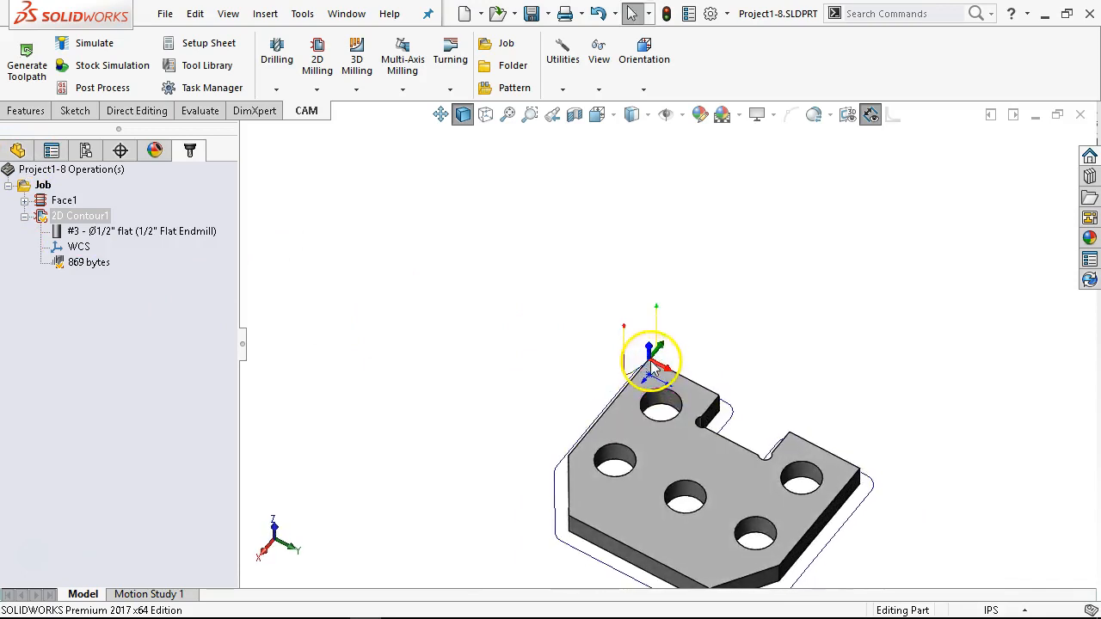
scroll(713, 516, "down", 4)
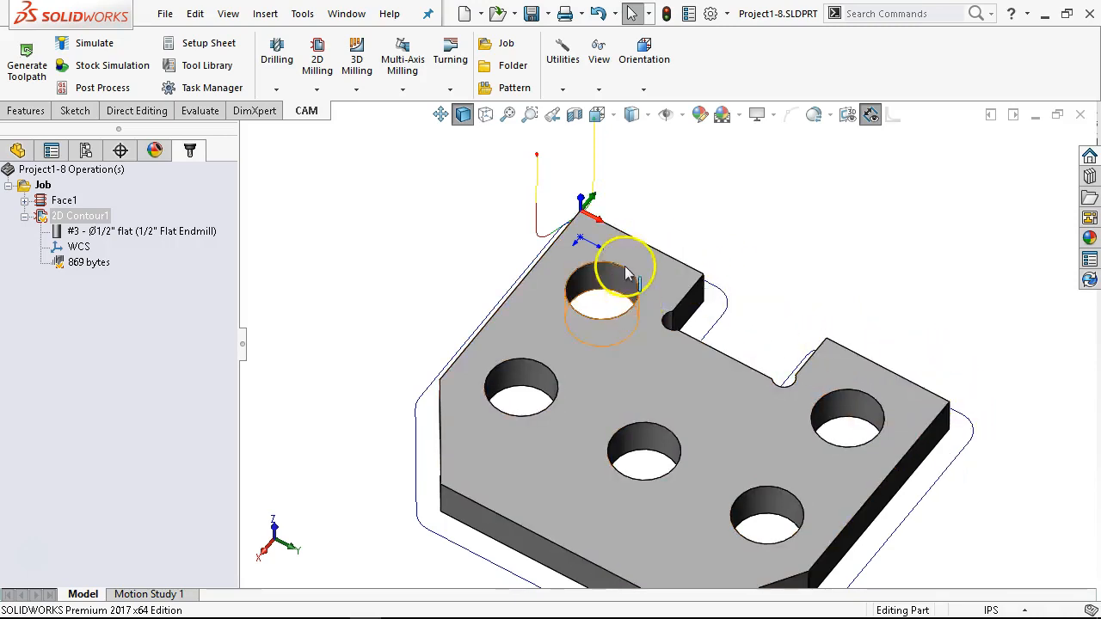
scroll(625, 267, "up", 1)
middle_click_drag(722, 395, 712, 353)
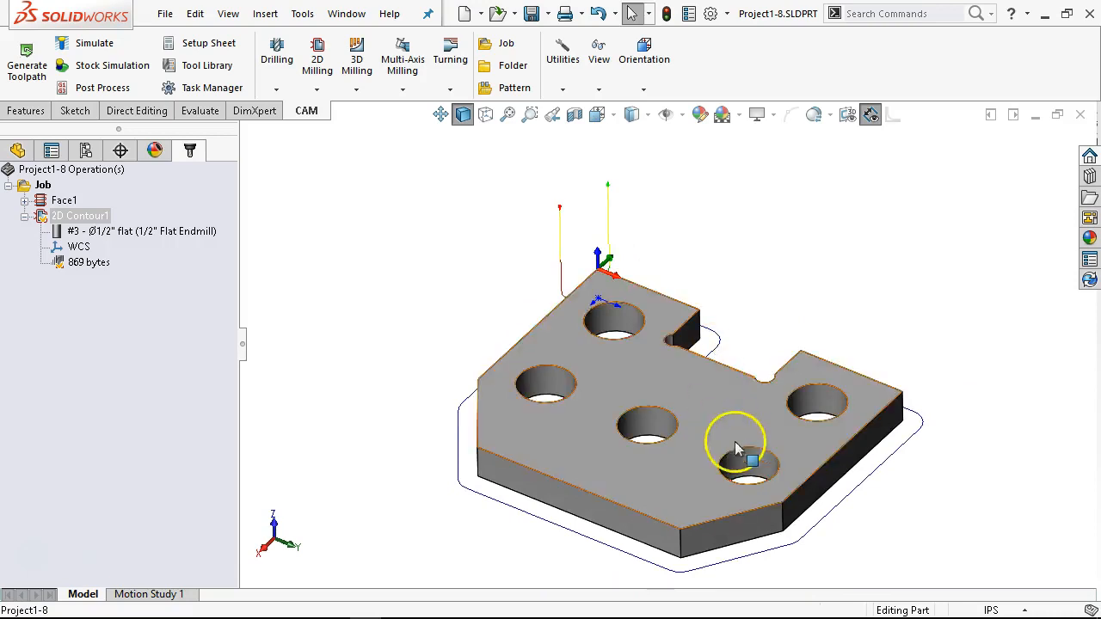
scroll(735, 447, "down", 2)
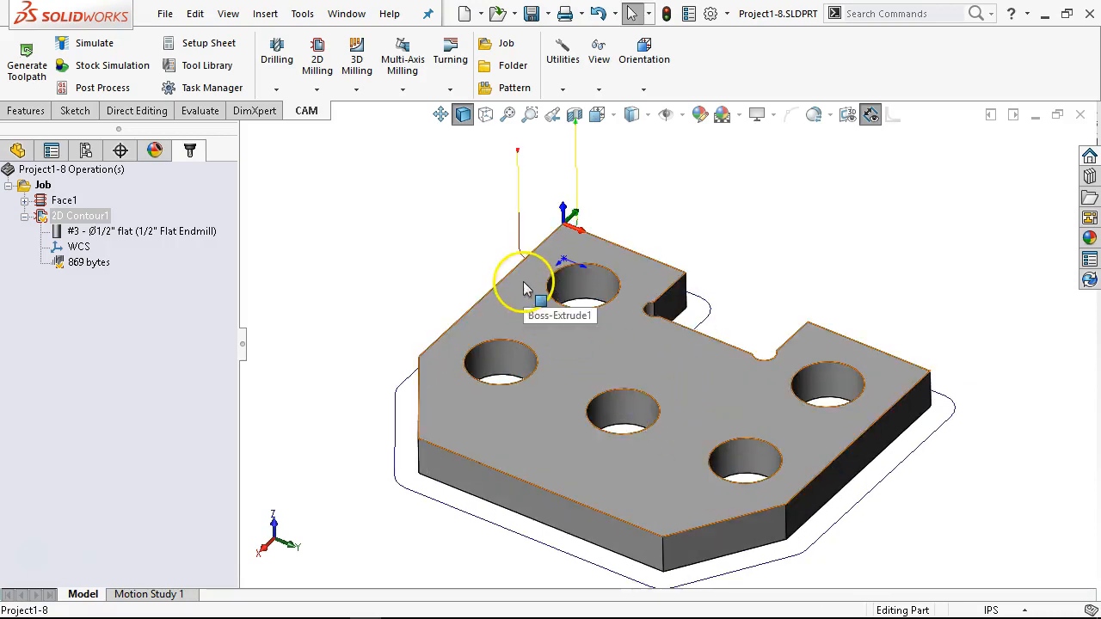
Step: Duplicate the 2D contour operation in the job
left_click(26, 219)
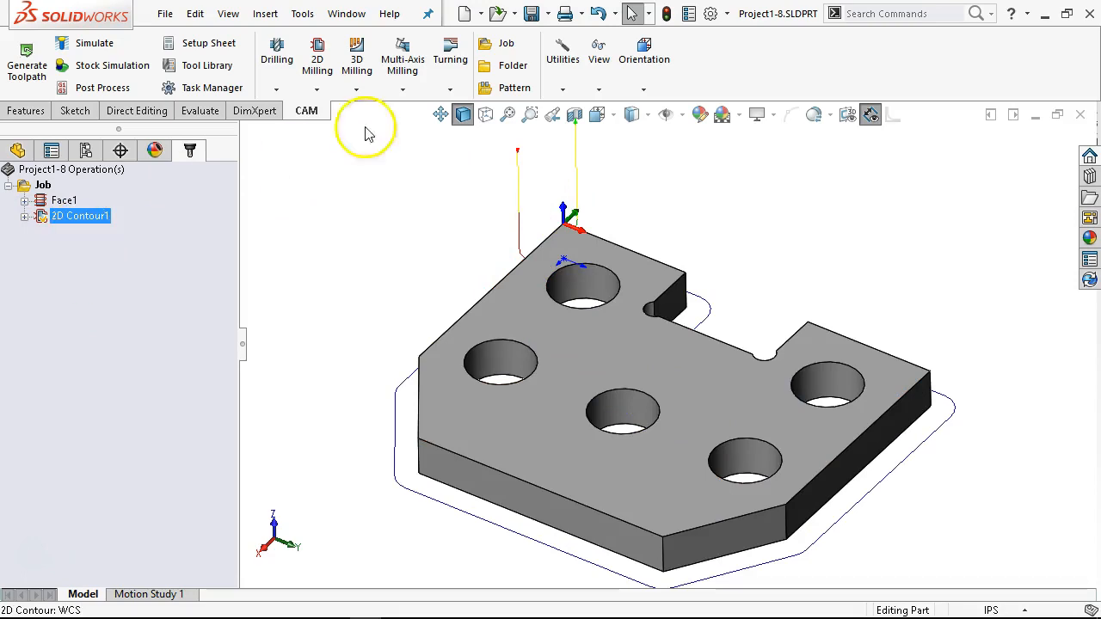
right_click(75, 227)
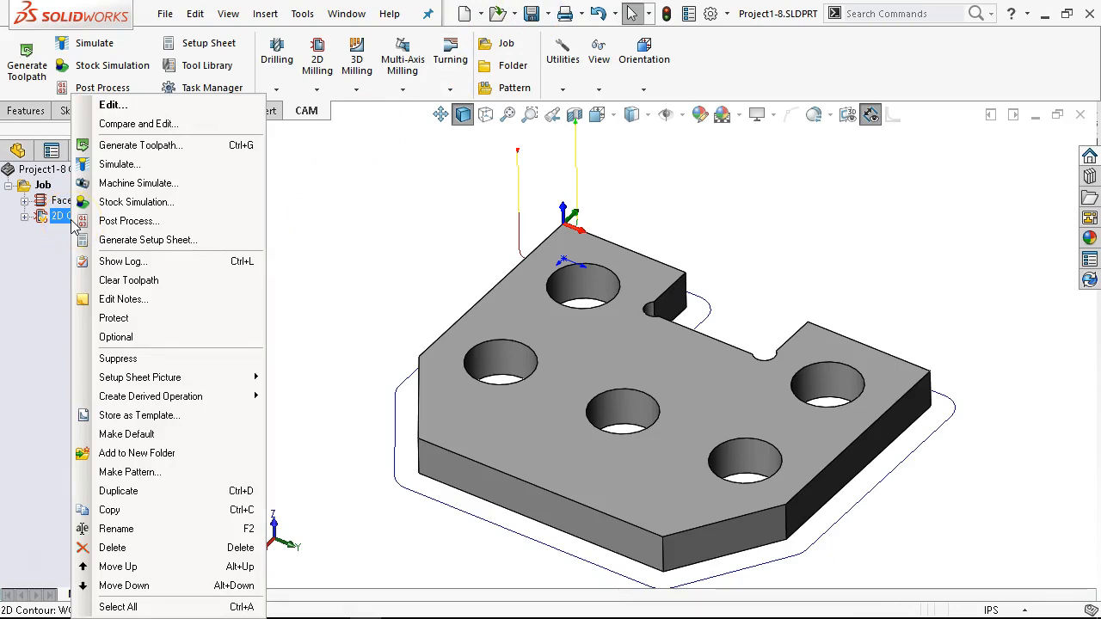
left_click(160, 491)
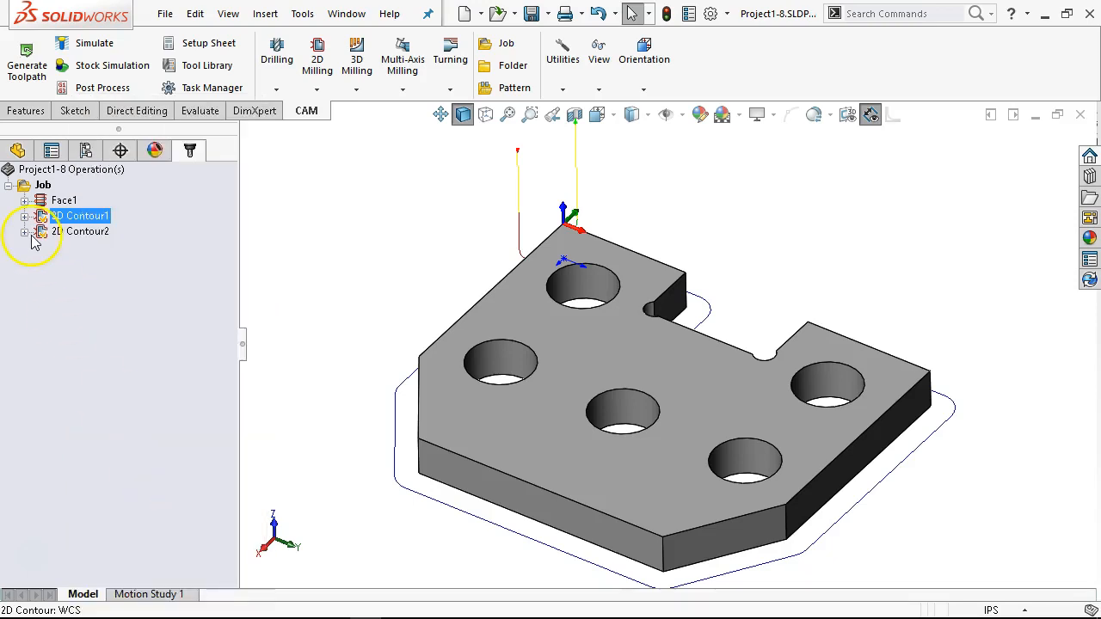
Step: Edit the duplicated 2D contour, clear its contour selection and disable propagation along Z
left_click(73, 233)
right_click(74, 233)
left_click(121, 102)
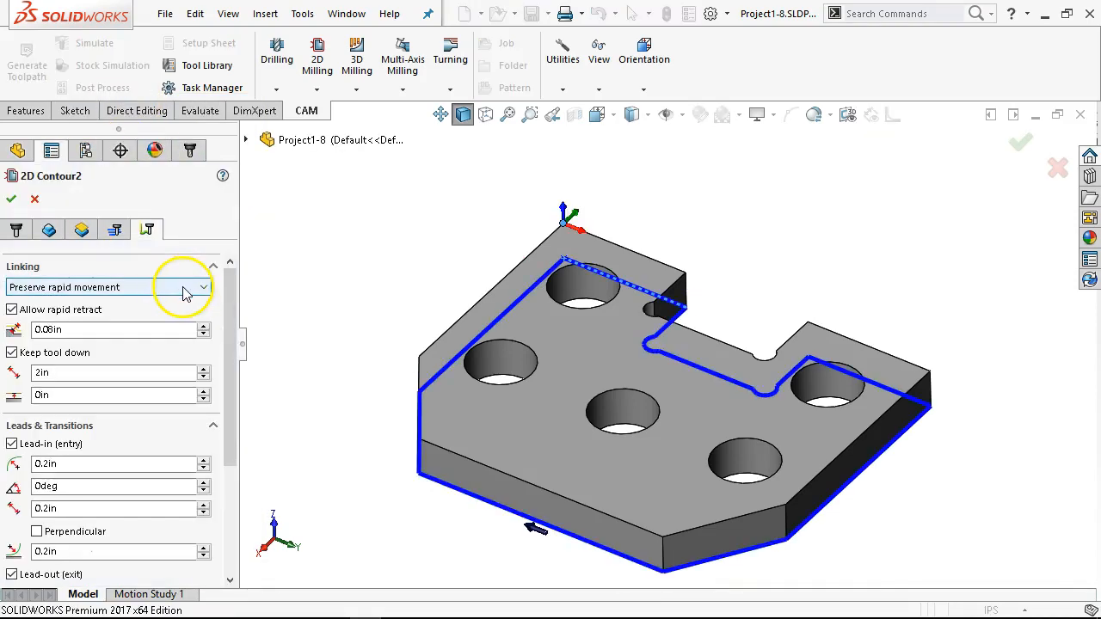
left_click(49, 230)
right_click(92, 305)
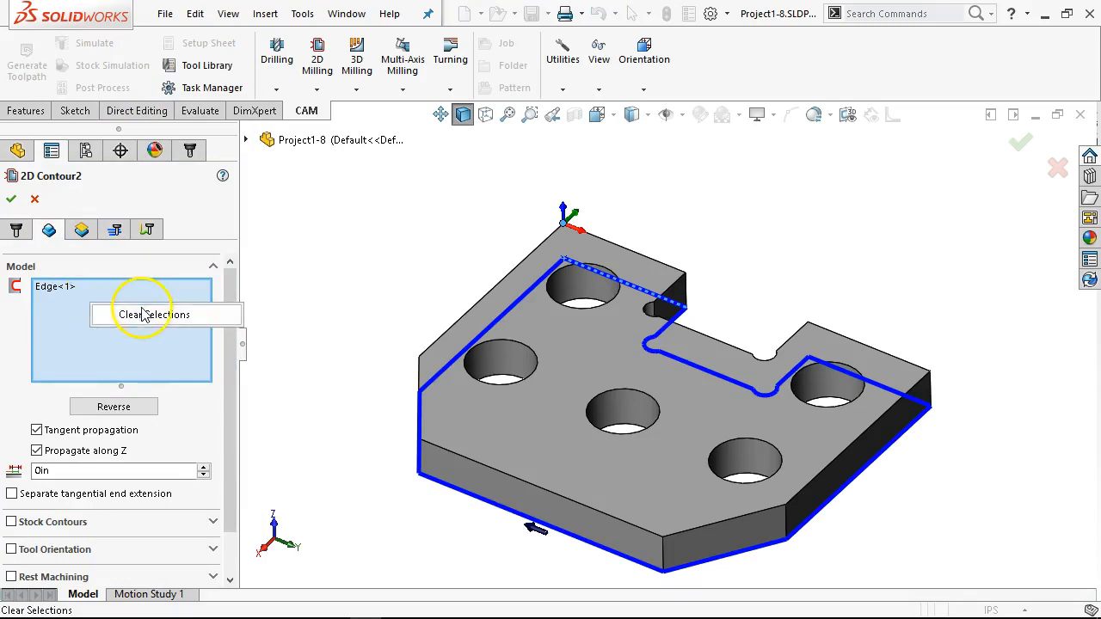
left_click(146, 315)
left_click(37, 450)
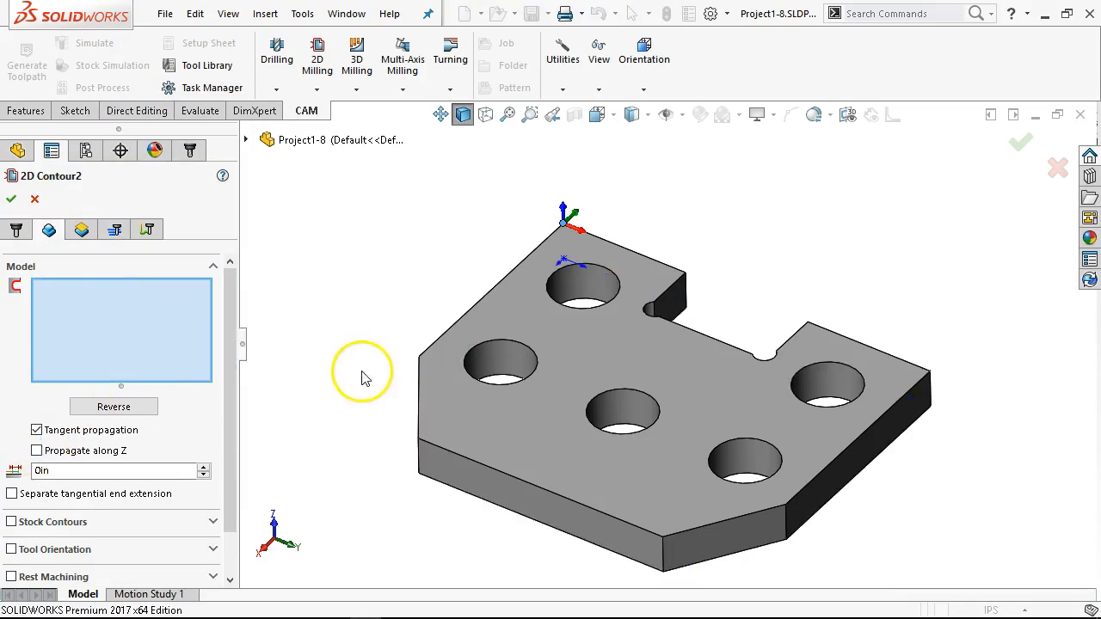
Step: Select the seven straight outer edges of the plate's top face as the second contour's geometry, leaving out the notch
left_click(813, 325)
left_click(885, 416)
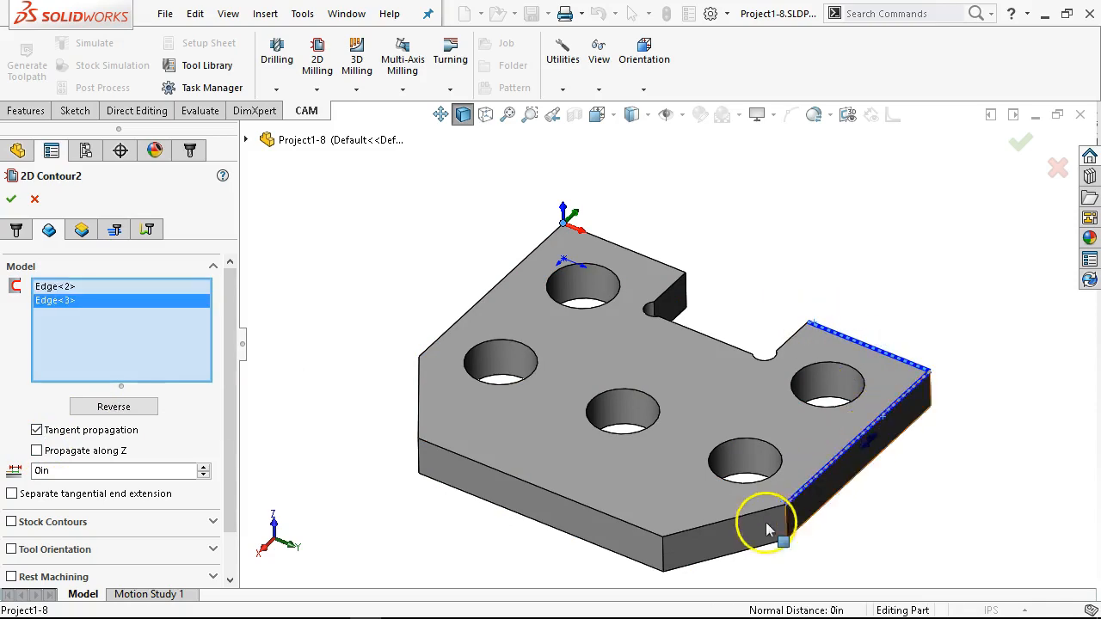
left_click(740, 526)
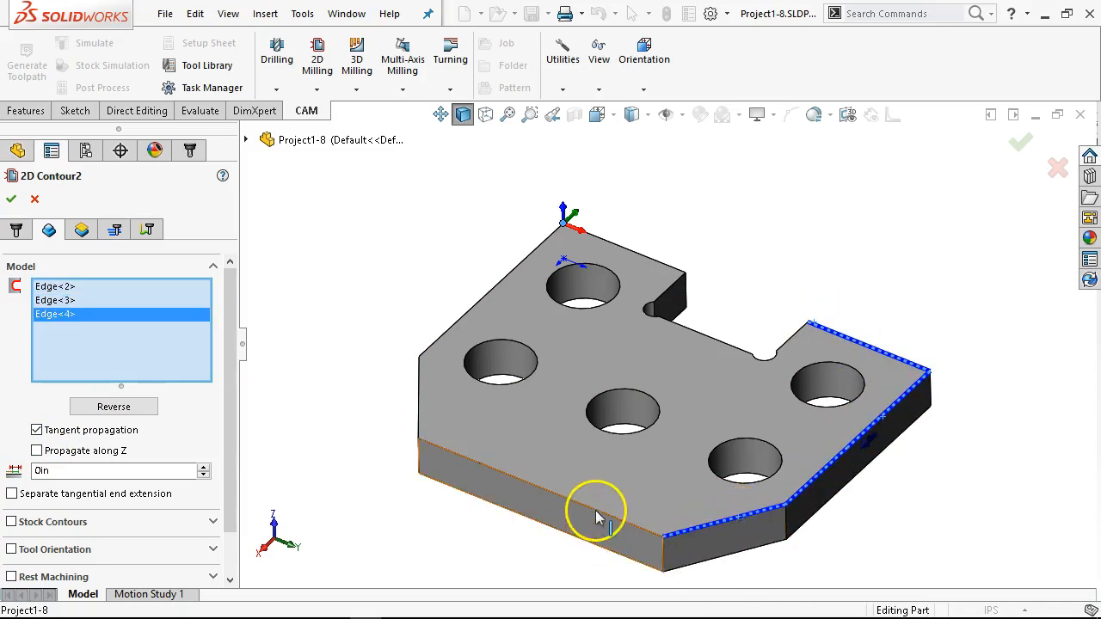
left_click(595, 513)
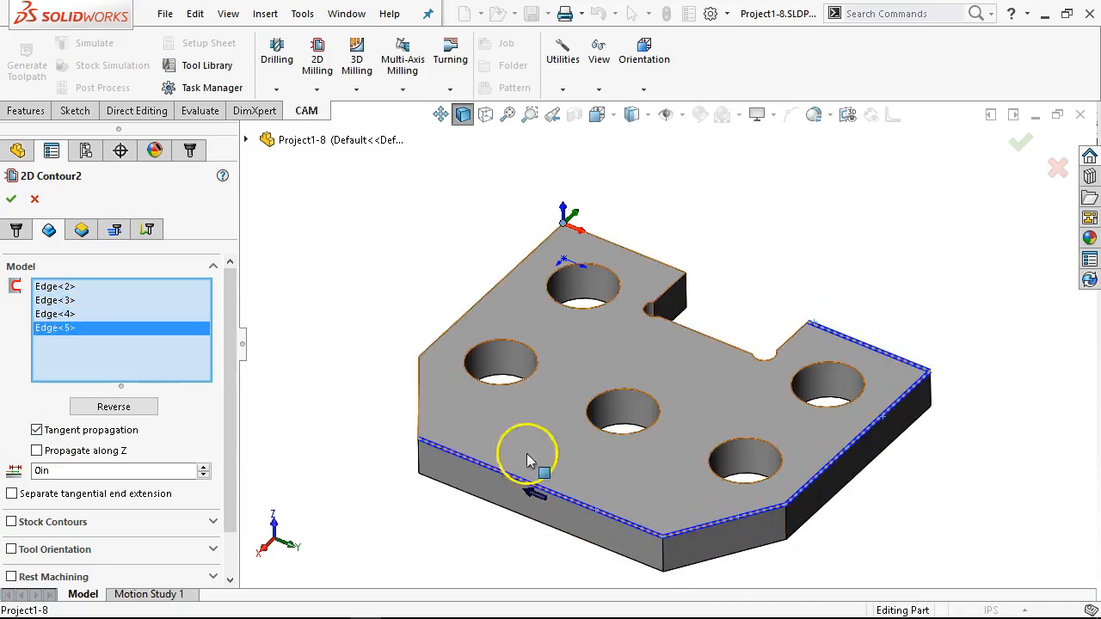
left_click(419, 416)
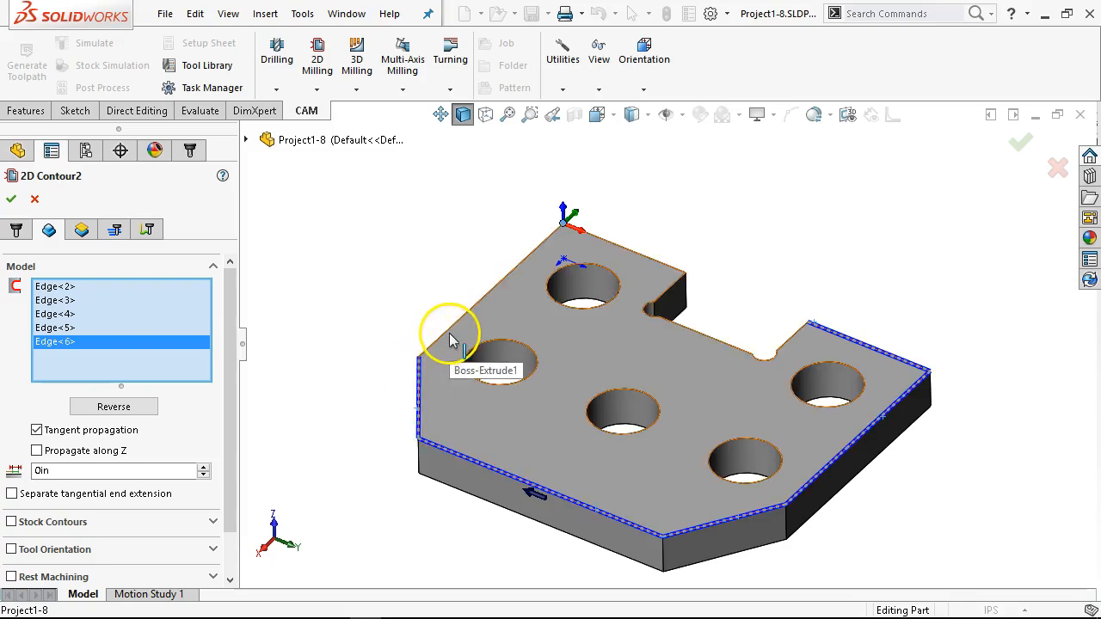
left_click(442, 333)
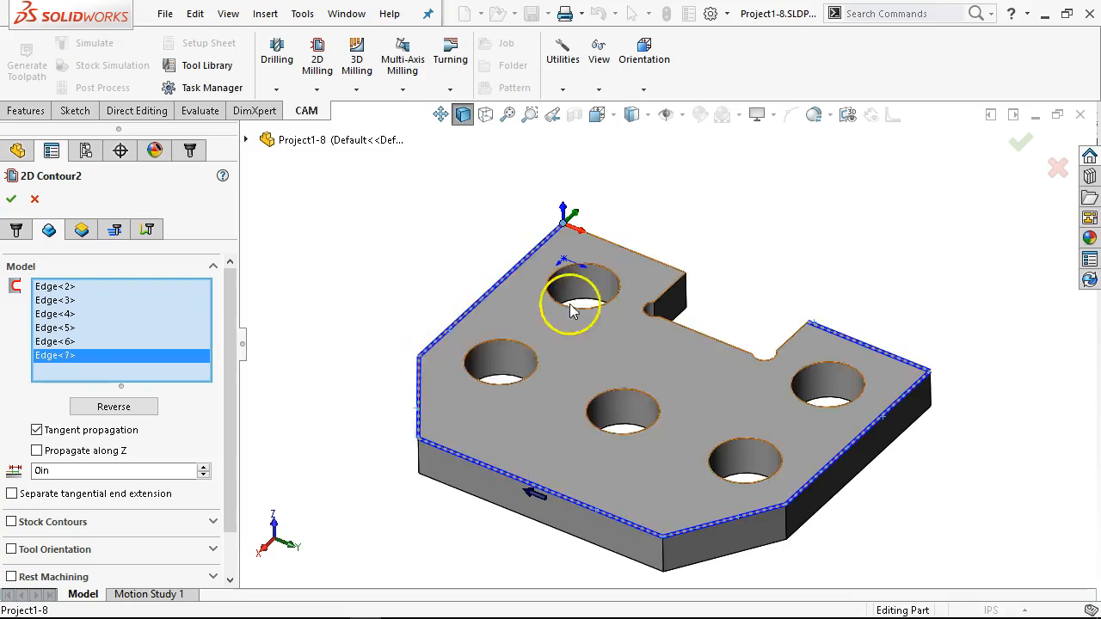
left_click(634, 263)
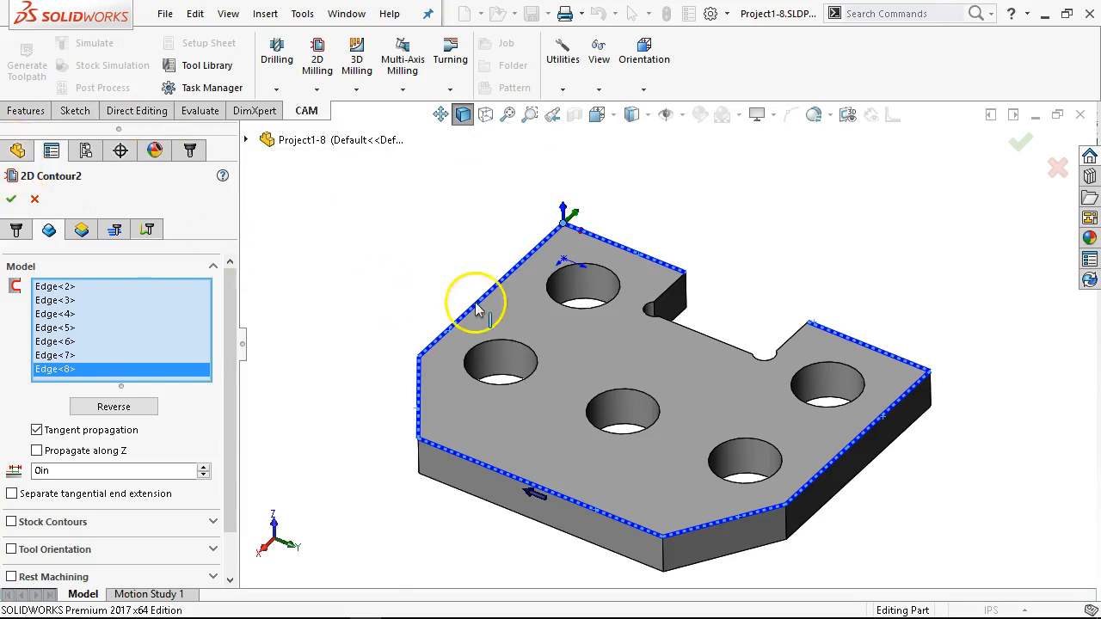
left_click(671, 372)
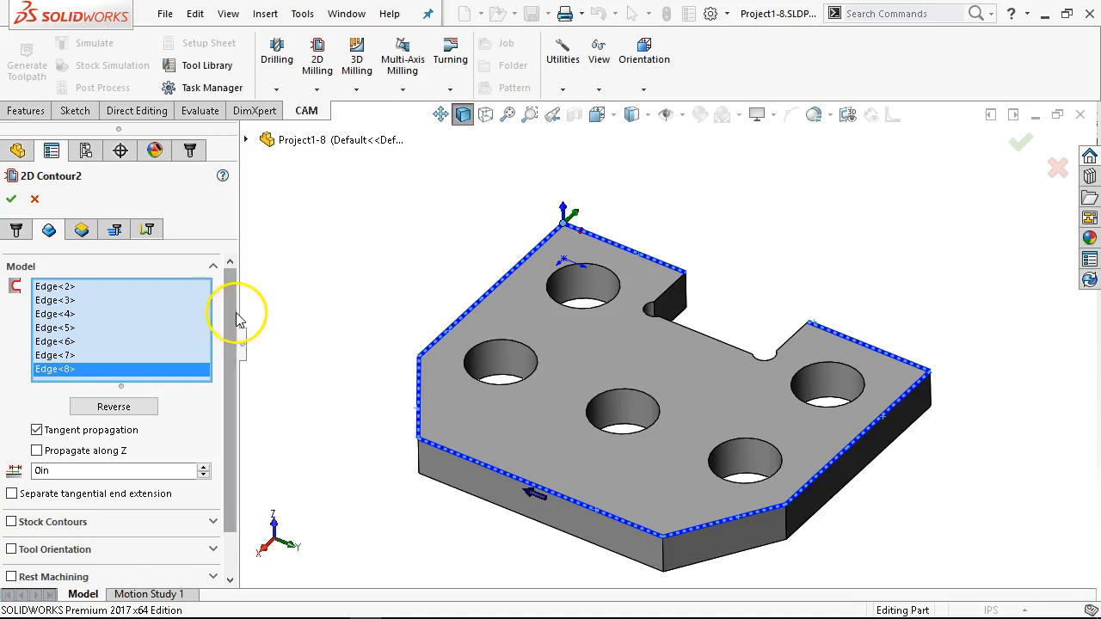
Step: Set the second contour's bottom height to From Model Bottom with a -0.03 in offset
scroll(236, 339, "down", 2)
scroll(231, 353, "up", 2)
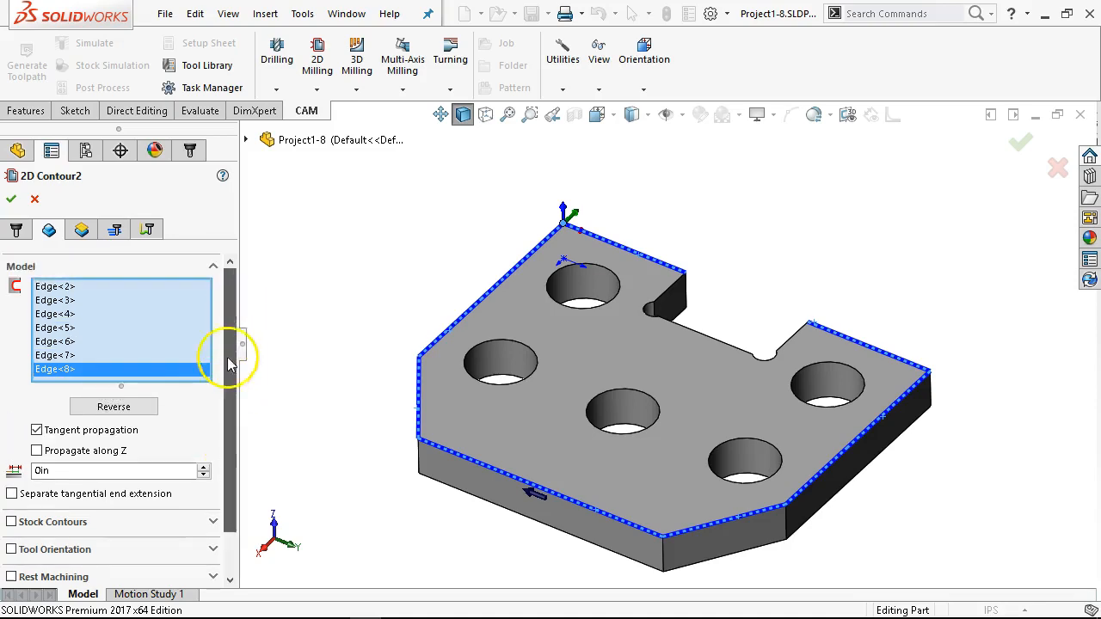
left_click(81, 232)
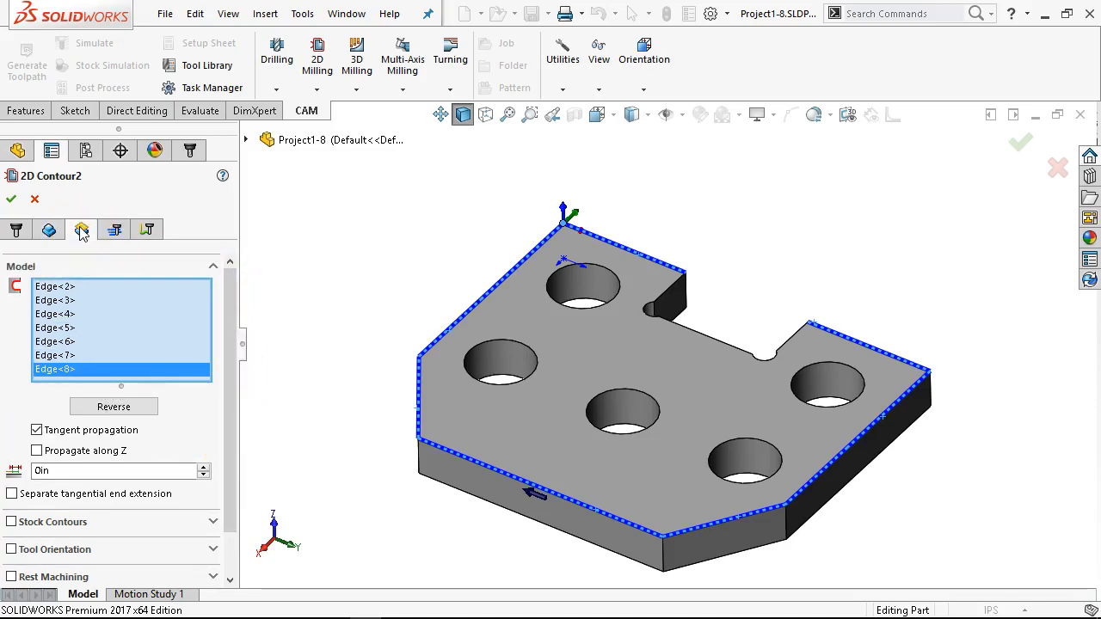
scroll(232, 366, "down", 1)
scroll(232, 366, "down", 3)
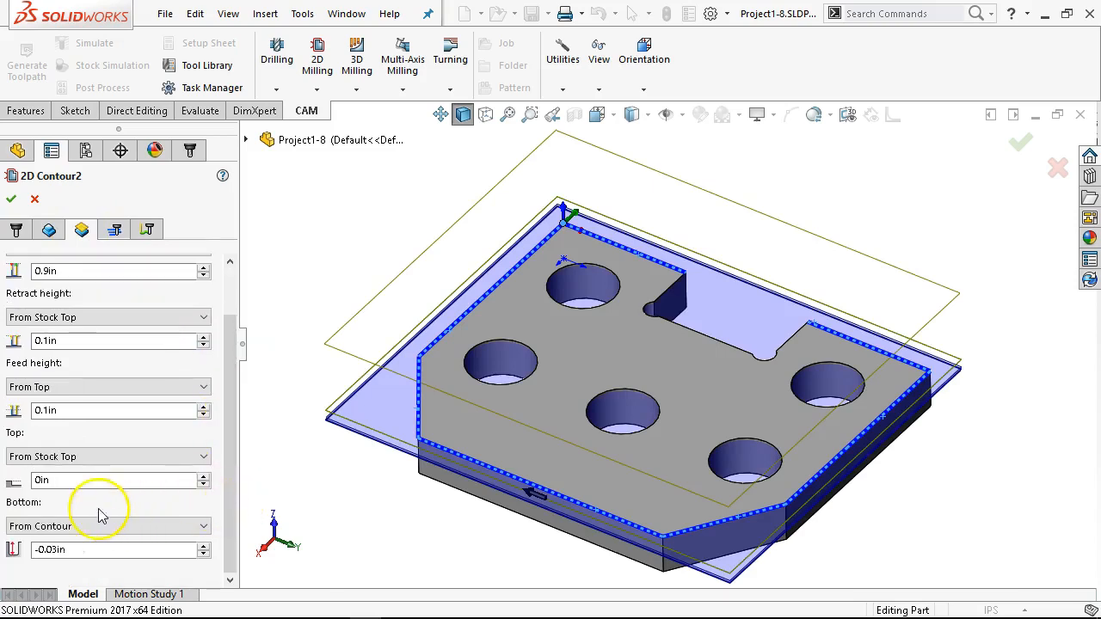
left_click(131, 549)
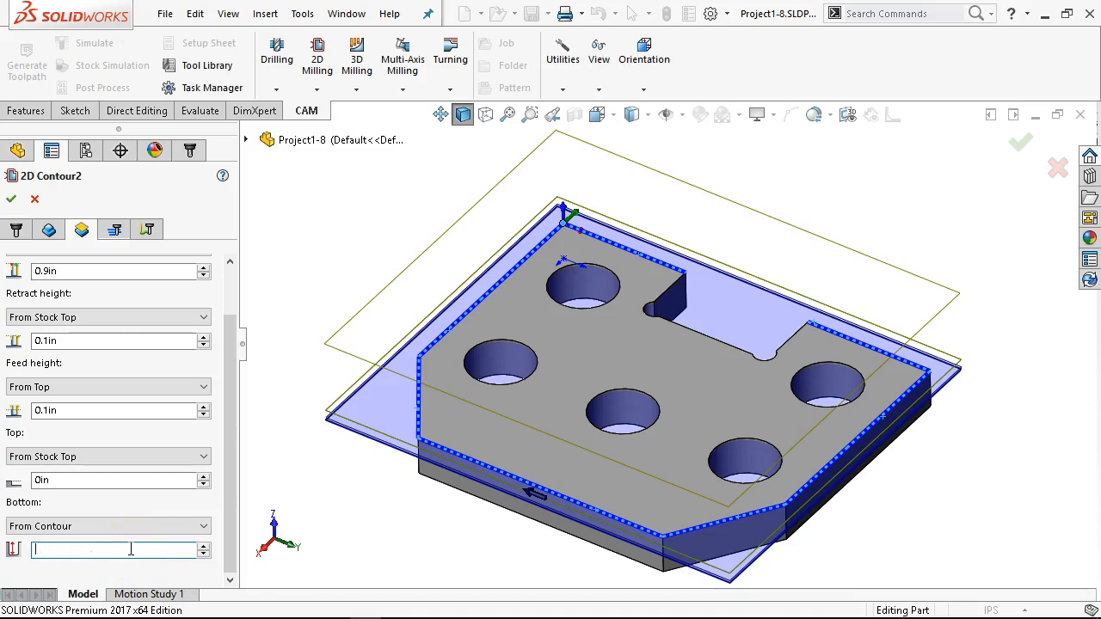
left_click(138, 525)
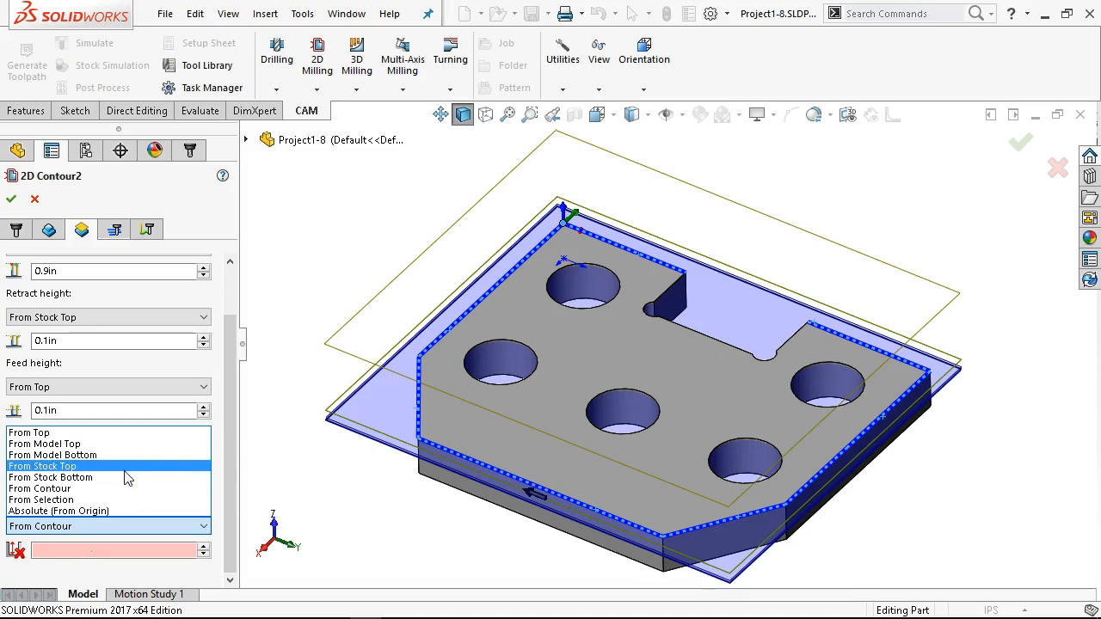
left_click(127, 488)
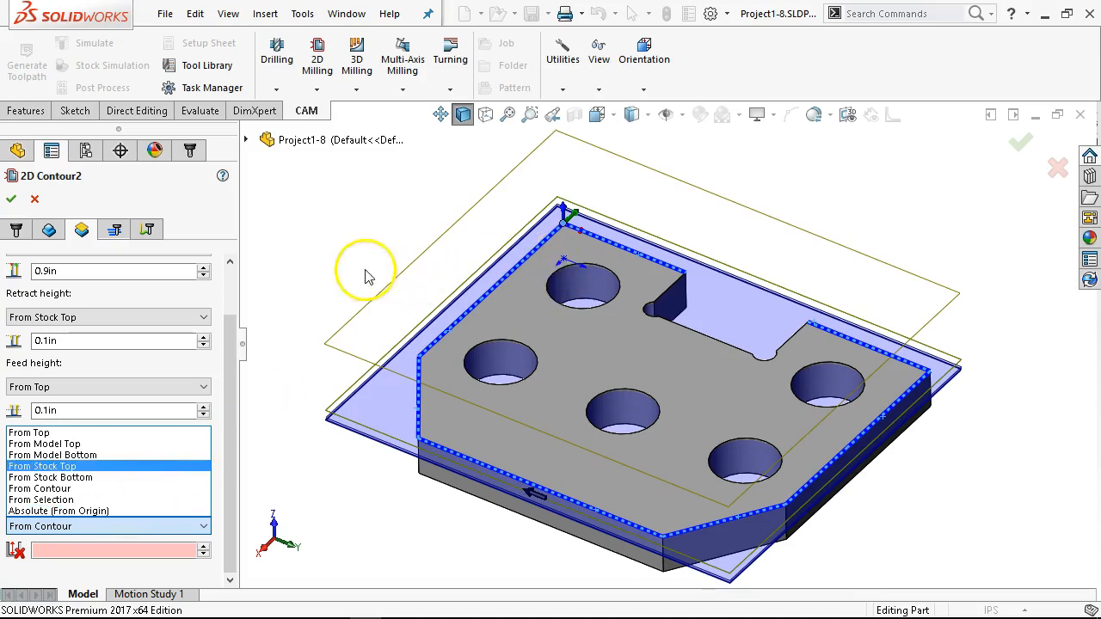
left_click(84, 456)
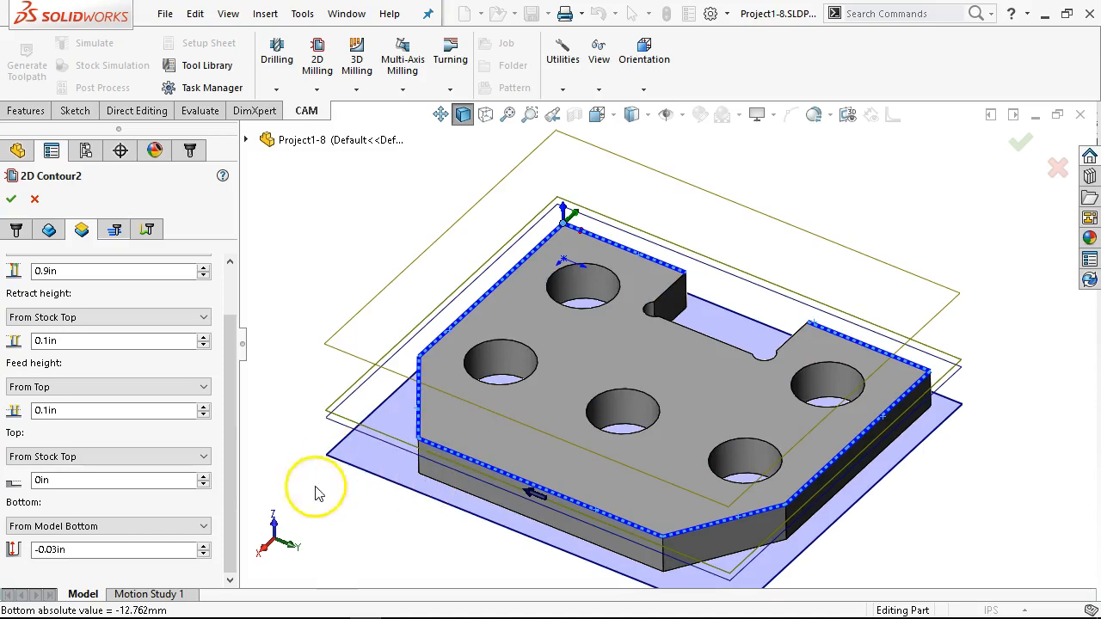
left_click(166, 557)
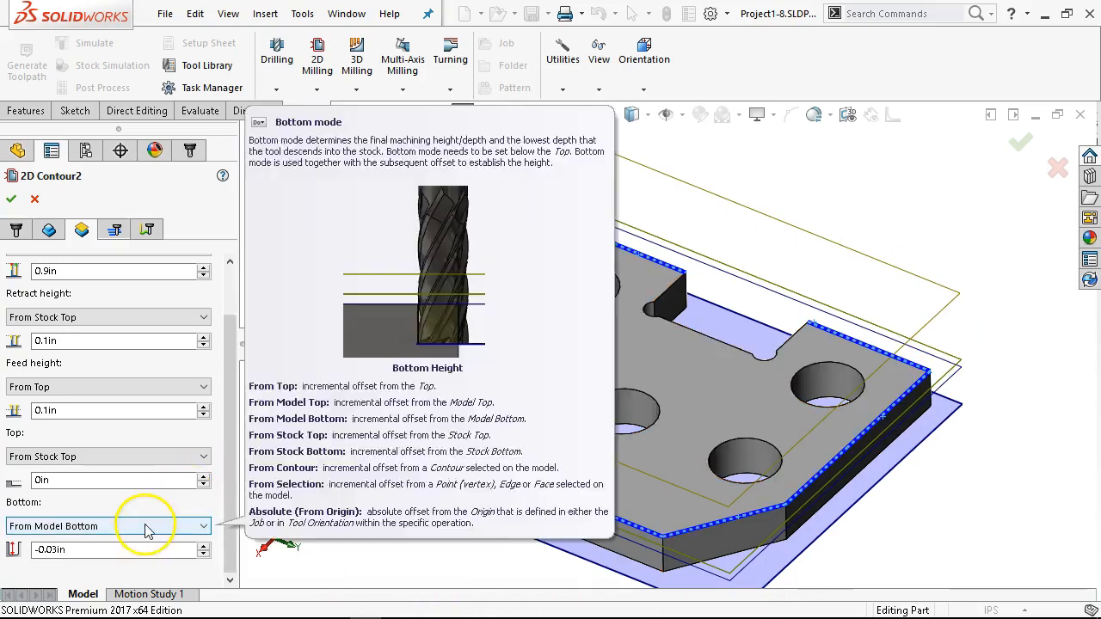
Step: Set the second contour's compensation type to Wear and turn off its stock to leave
left_click(114, 230)
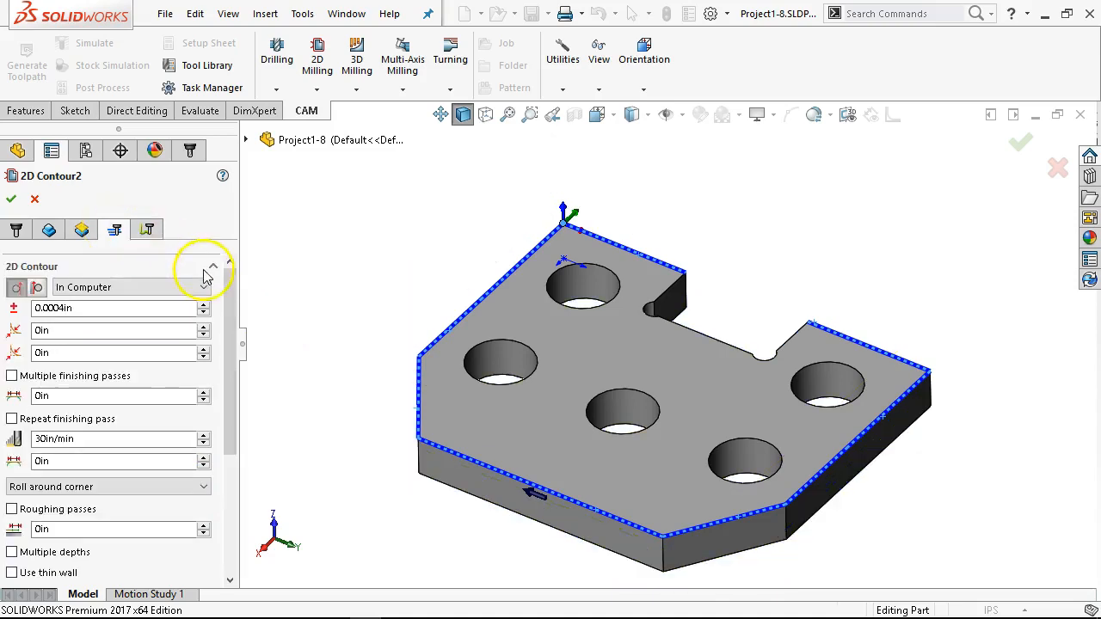
left_click(167, 287)
left_click(81, 325)
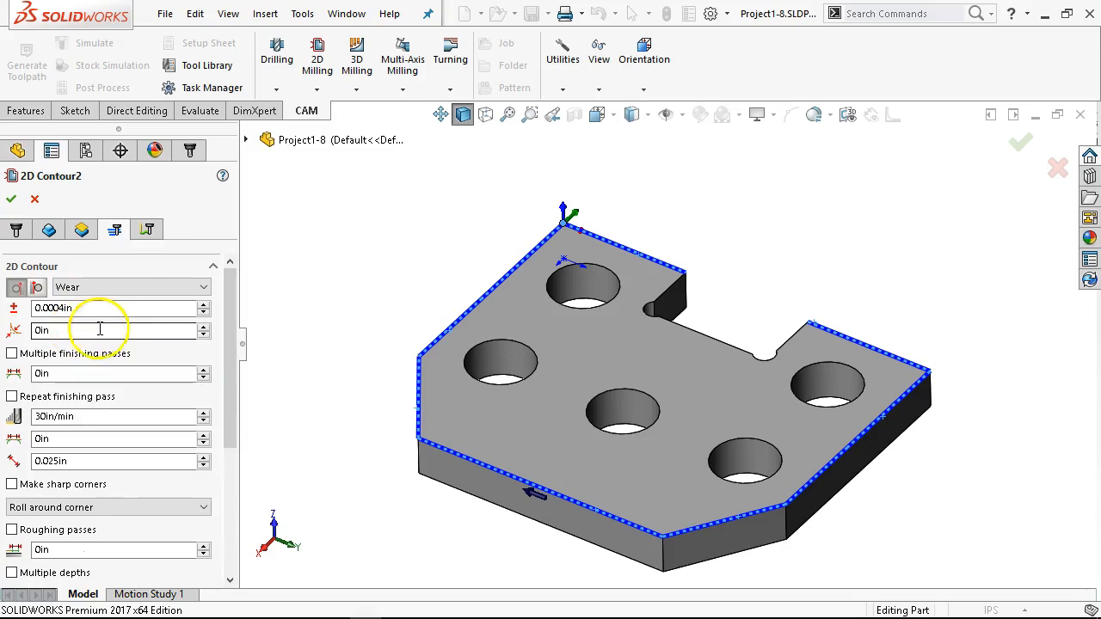
mouse_move(113, 327)
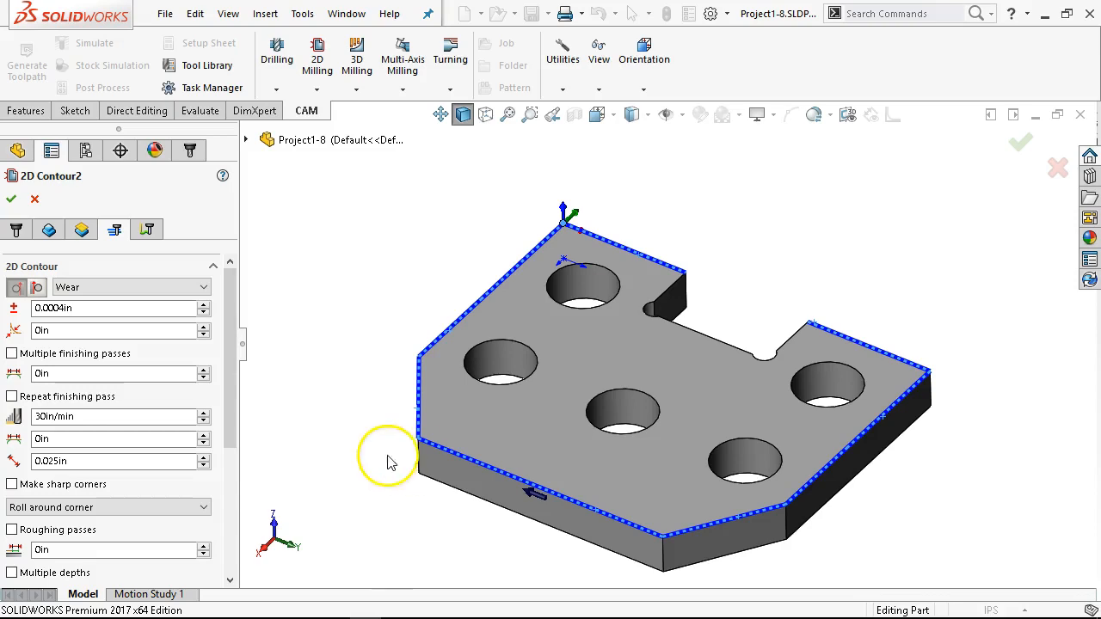
left_click_drag(233, 307, 249, 443)
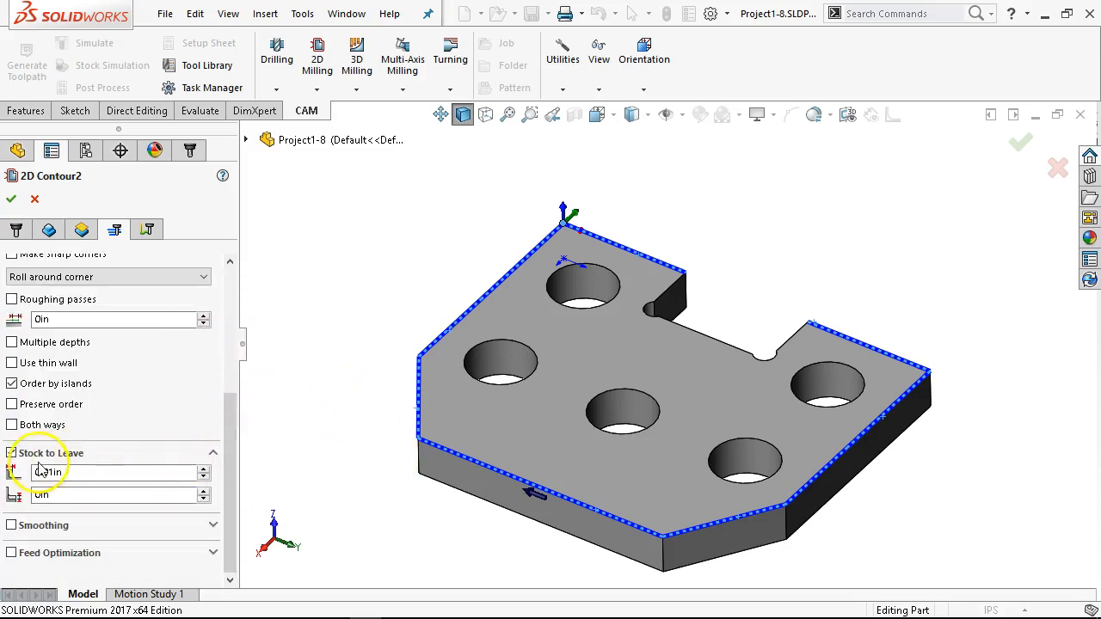
left_click(11, 453)
Step: Check the second contour's linking settings and accept the operation to generate its toolpath
left_click(145, 229)
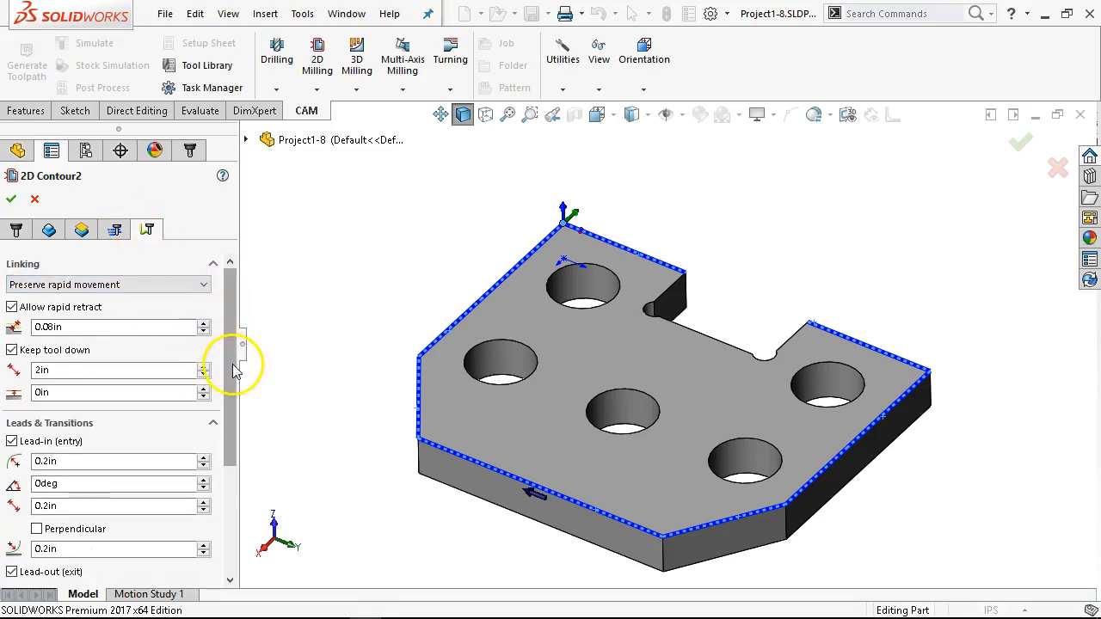
left_click_drag(233, 363, 233, 393)
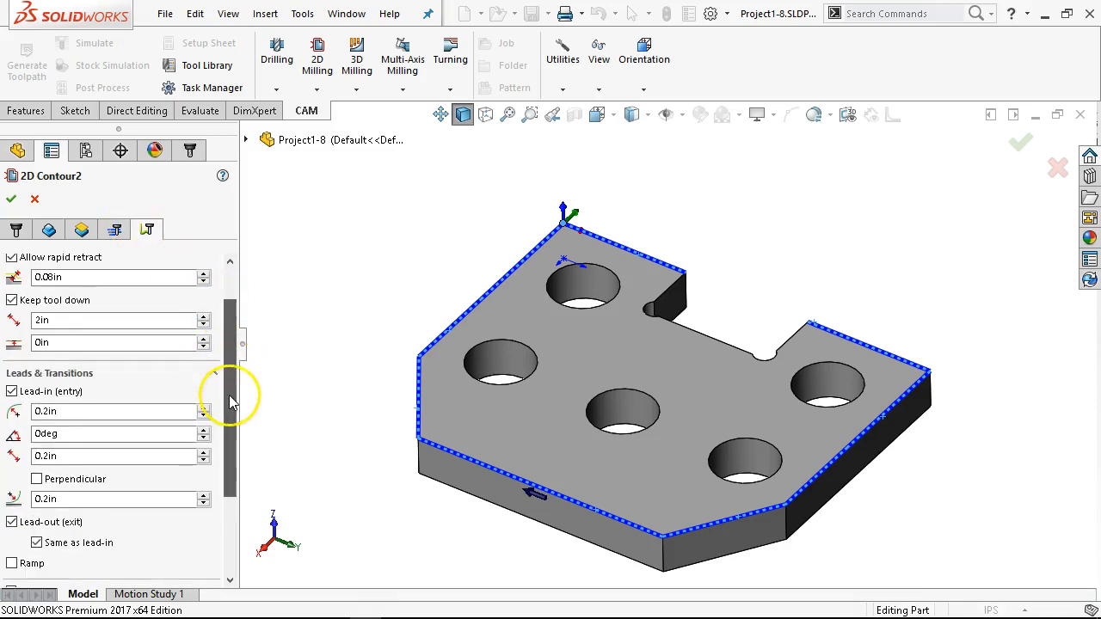
left_click(12, 201)
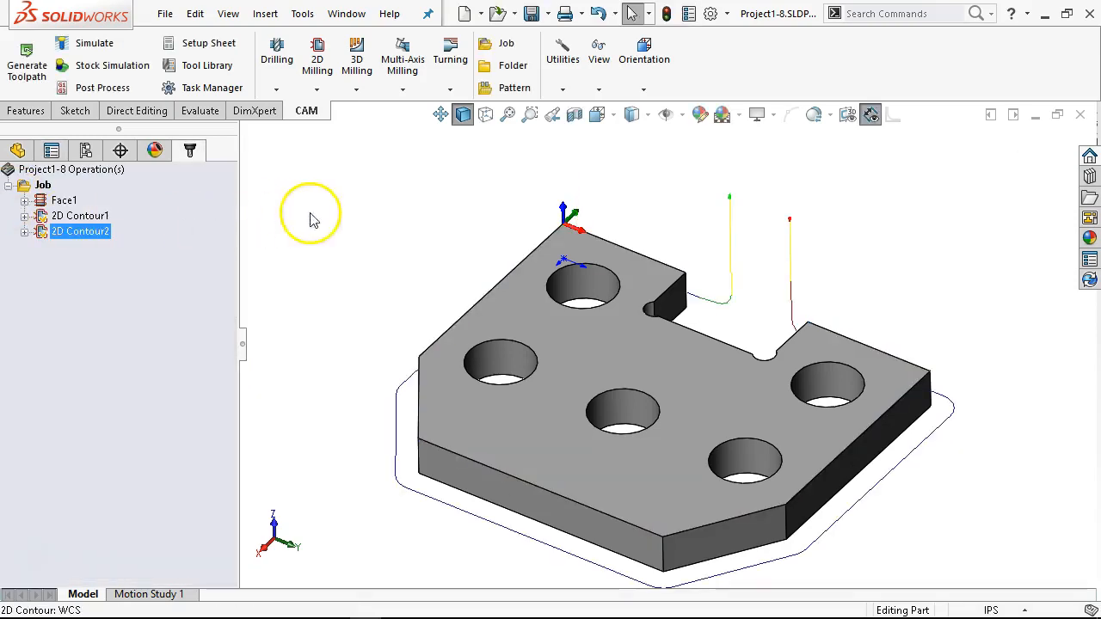
Step: Compare the toolpaths of the first and second 2D contours around the plate
left_click(80, 216)
middle_click_drag(462, 287, 705, 300)
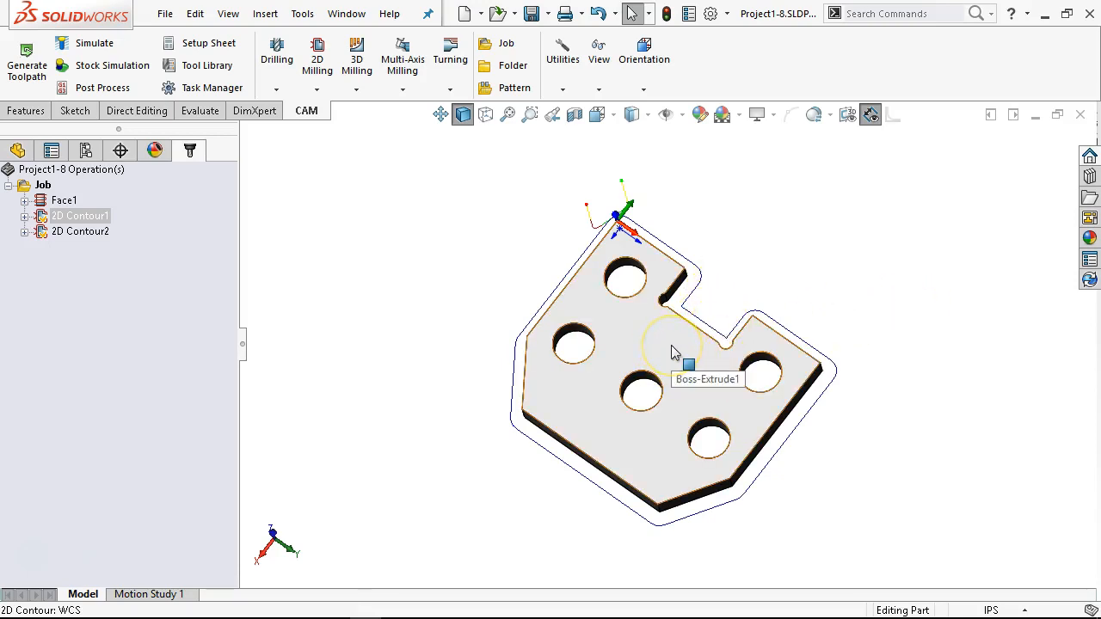
middle_click_drag(682, 297, 687, 263)
right_click(79, 233)
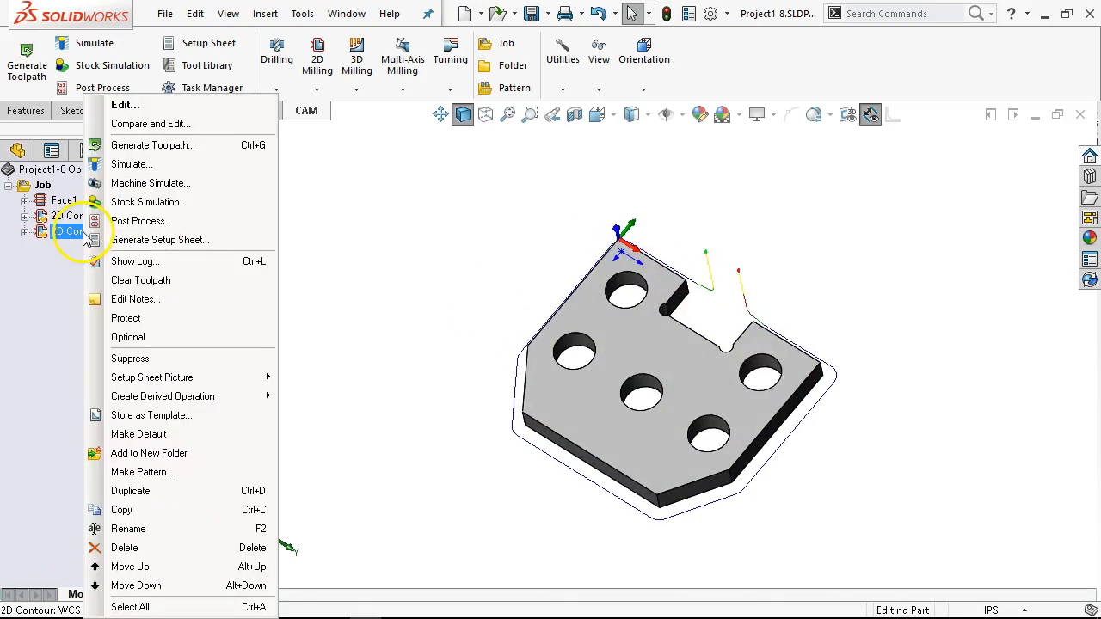
left_click(480, 271)
middle_click_drag(482, 271, 495, 255)
scroll(728, 334, "down", 2)
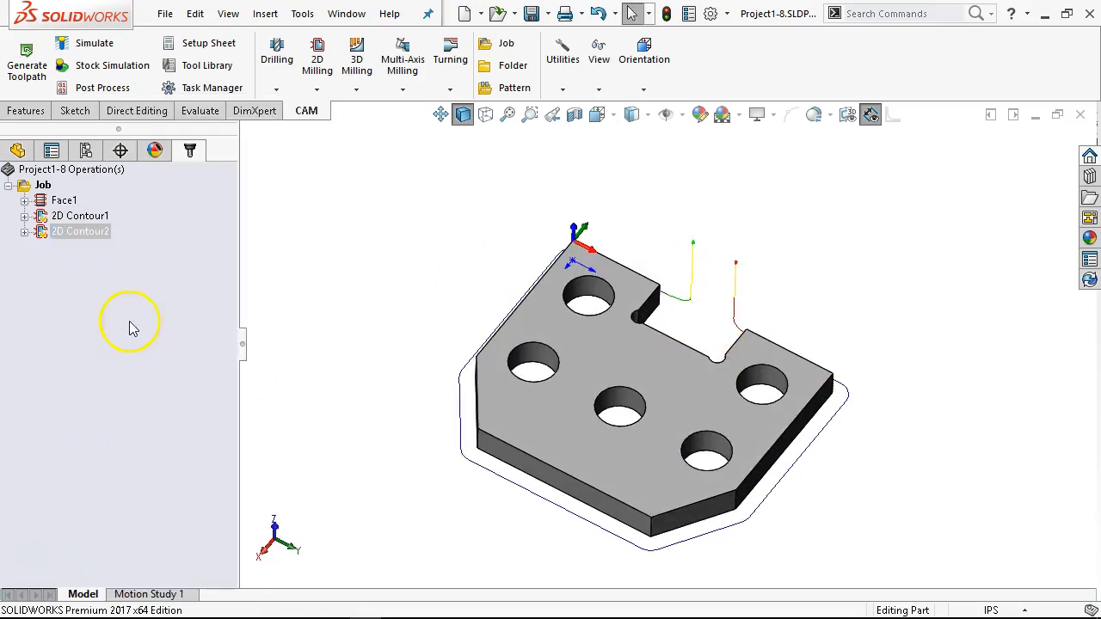
Step: Run the stock simulation for the whole job at reduced speed with the tool shaft and holder hidden, and close it
right_click(43, 186)
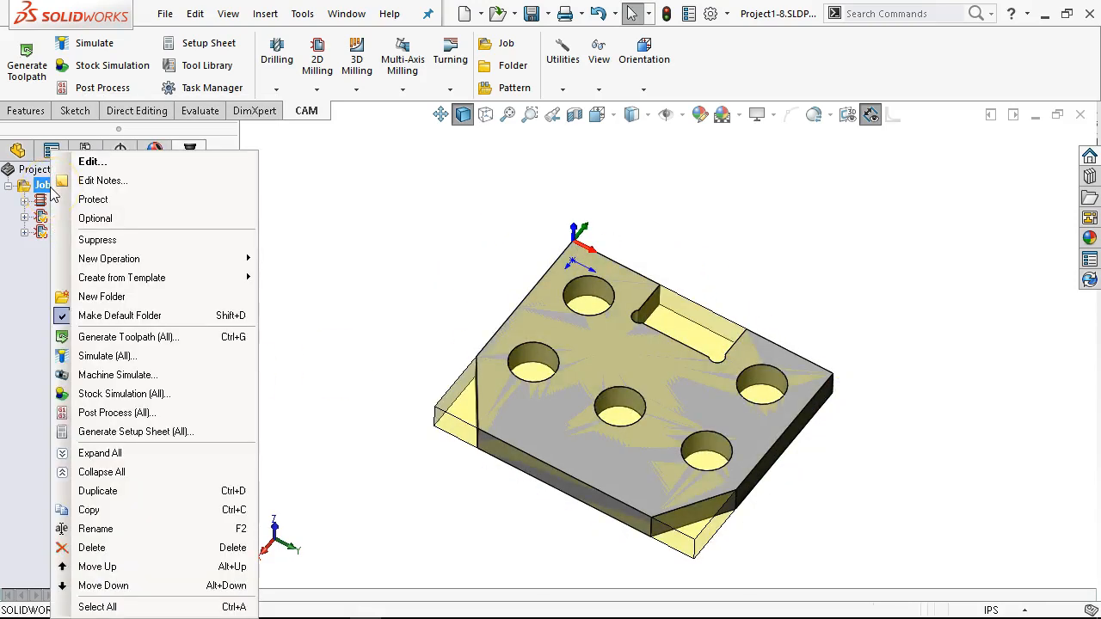
left_click(124, 393)
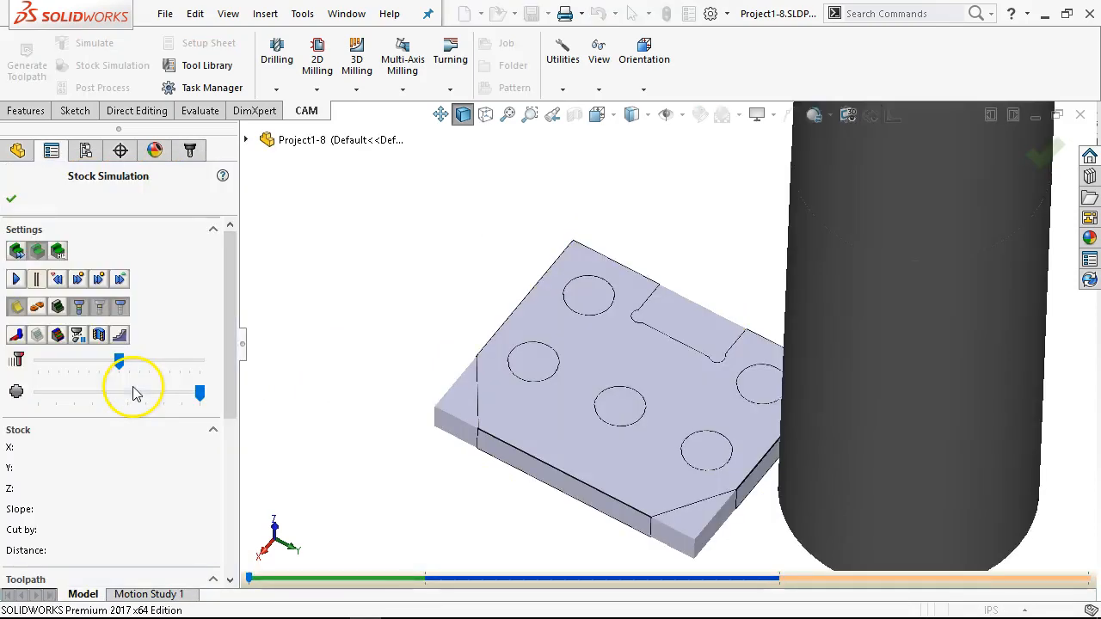
left_click_drag(119, 361, 59, 362)
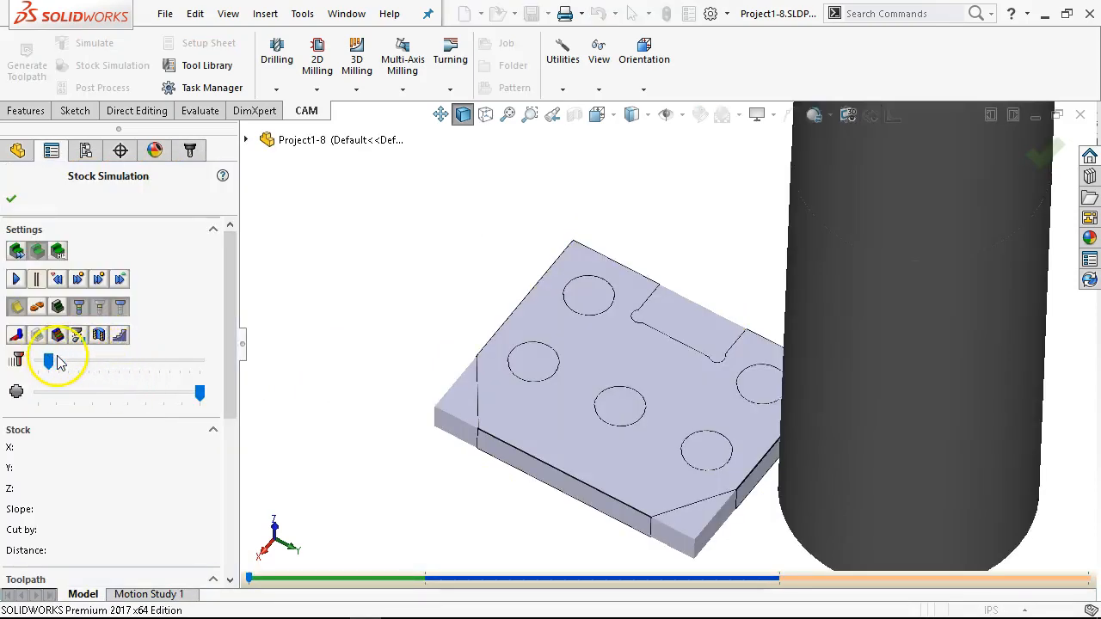
left_click(83, 311)
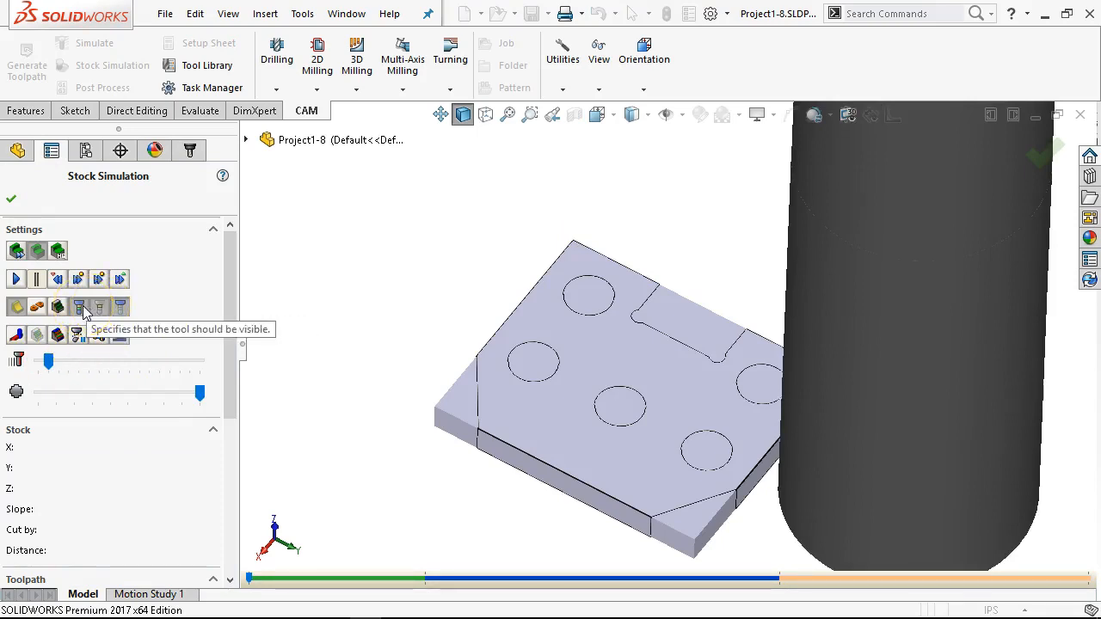
left_click(120, 310)
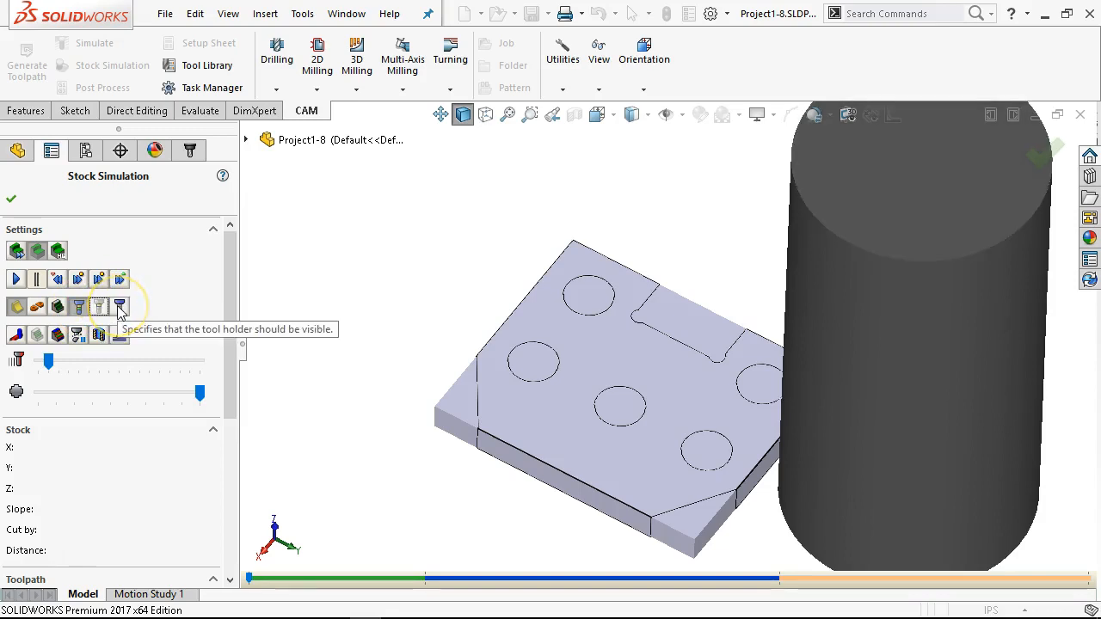
left_click(17, 279)
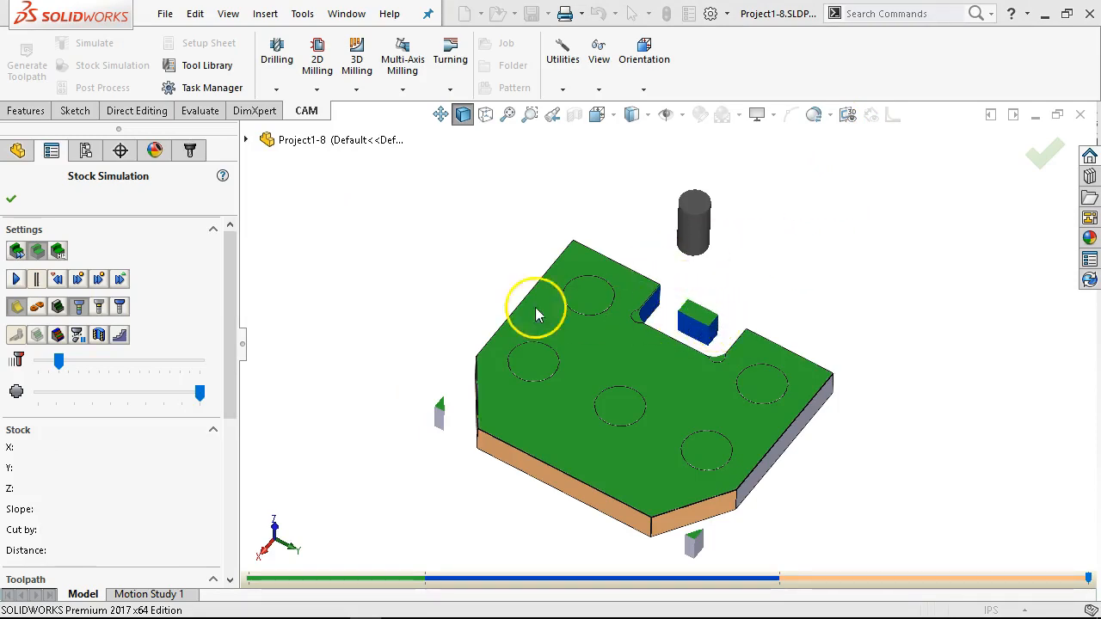
left_click(11, 199)
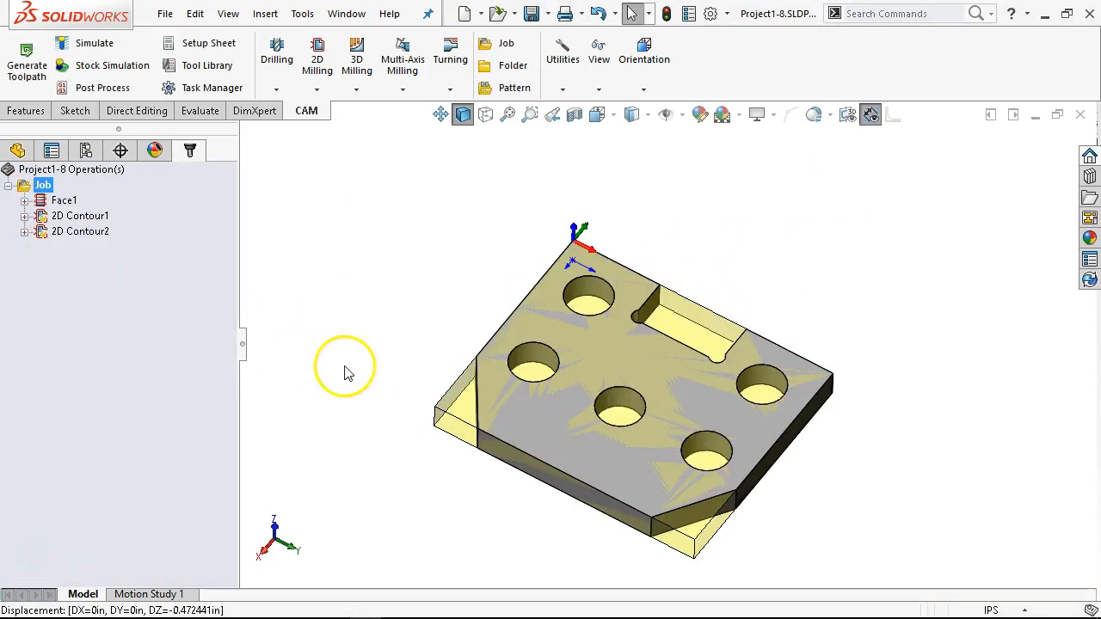
Step: Create a new 2D contour milling operation, keeping the 1/2" flat endmill
right_click(74, 273)
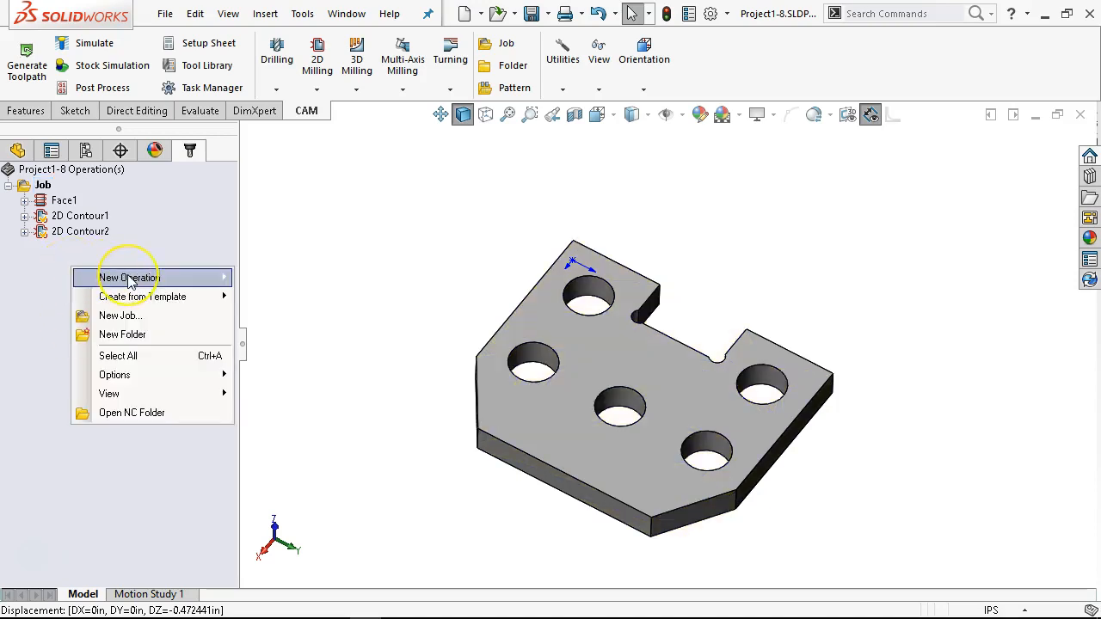
mouse_move(129, 278)
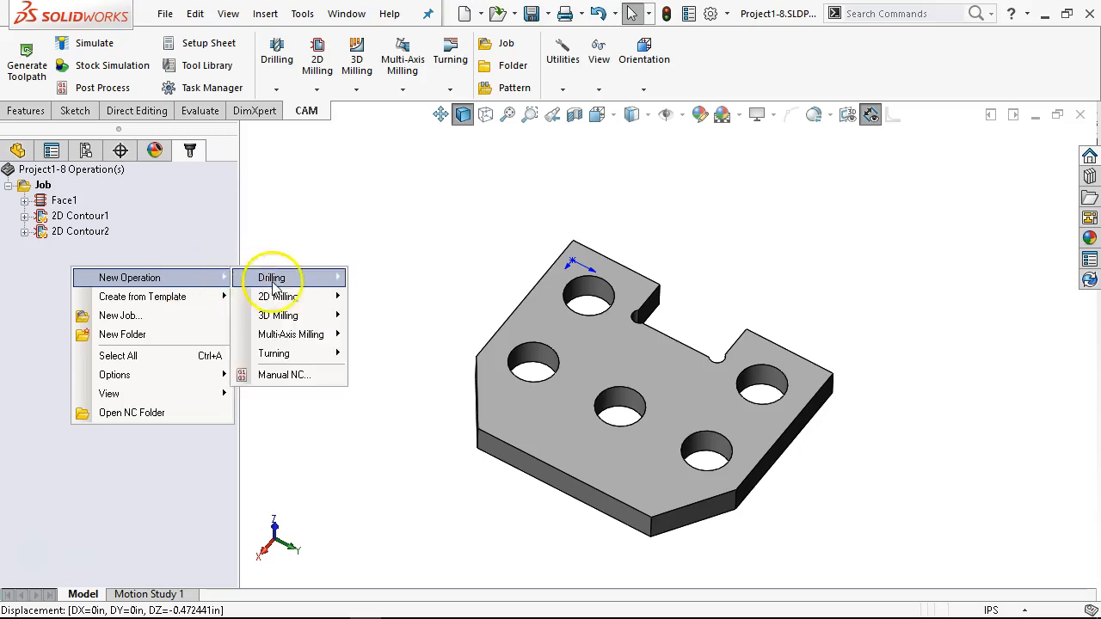
mouse_move(288, 299)
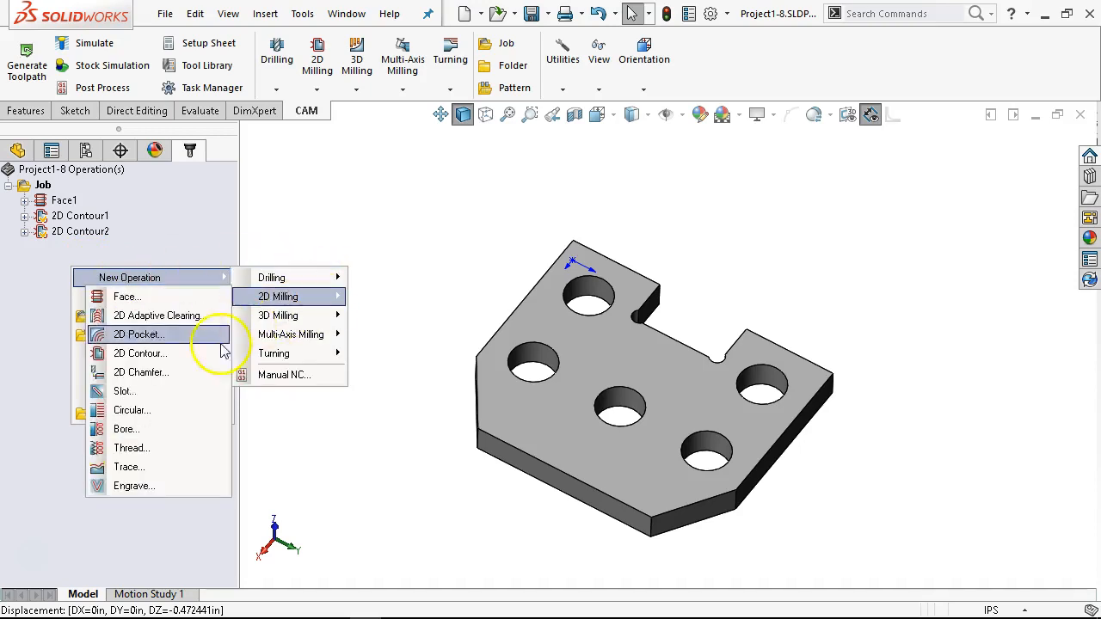
left_click(142, 353)
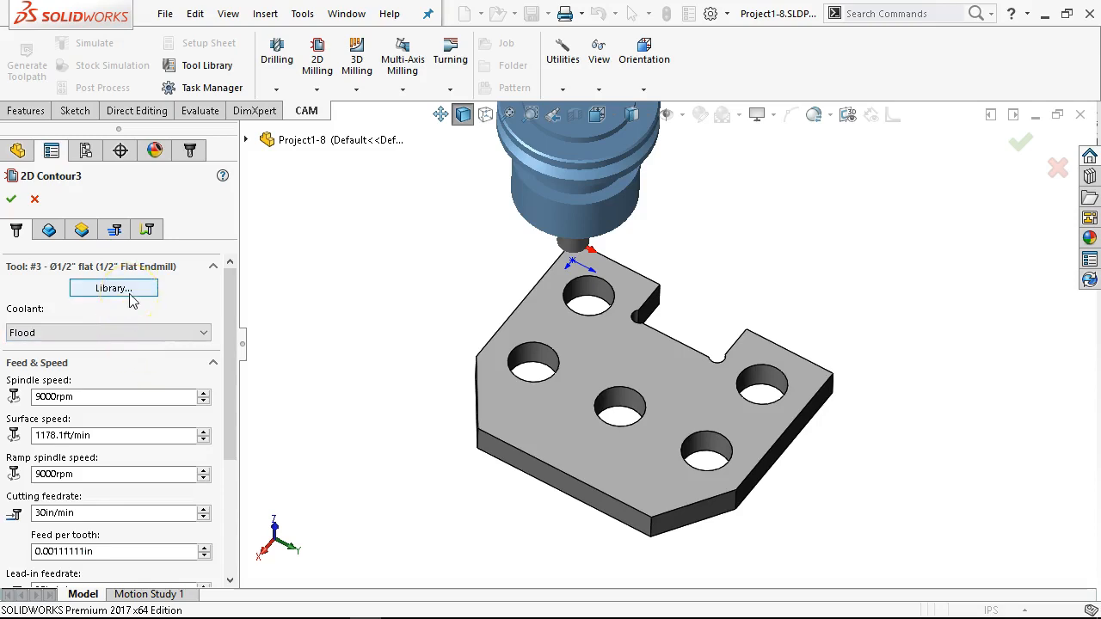
left_click_drag(233, 319, 233, 356)
Step: Select the bottom circular edges of all five holes as the third contour's geometry
left_click(49, 229)
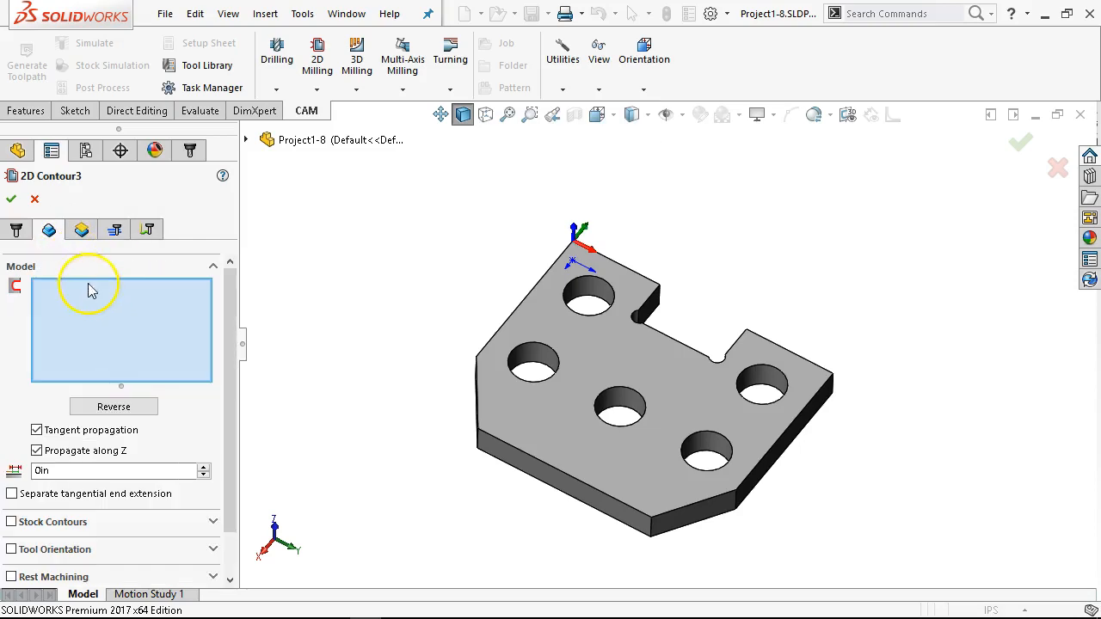
left_click(585, 302)
left_click(530, 370)
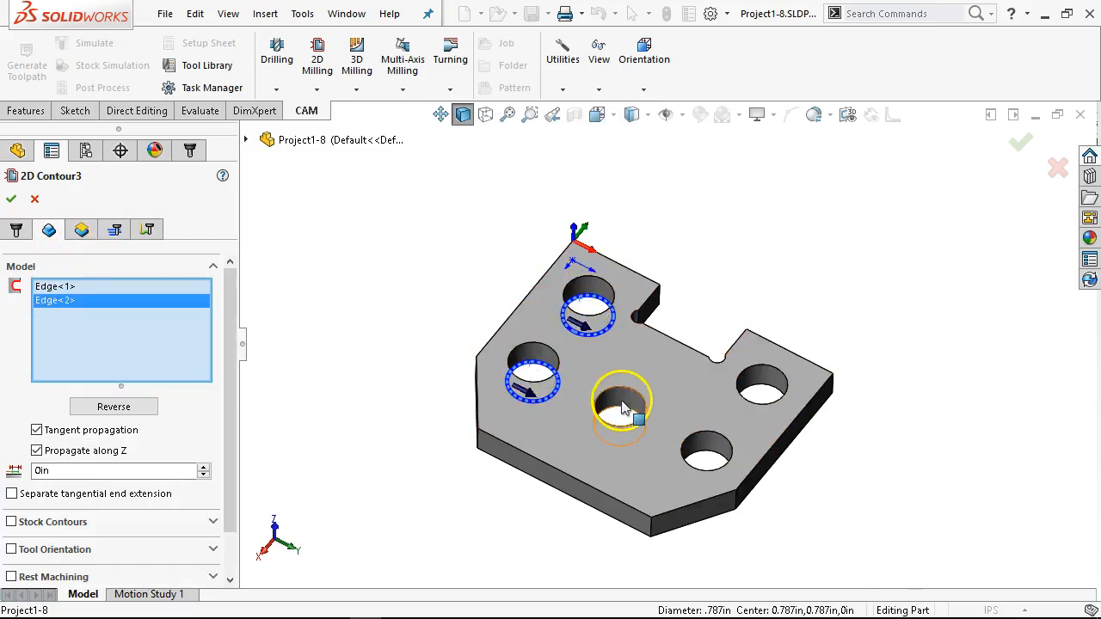
left_click(628, 404)
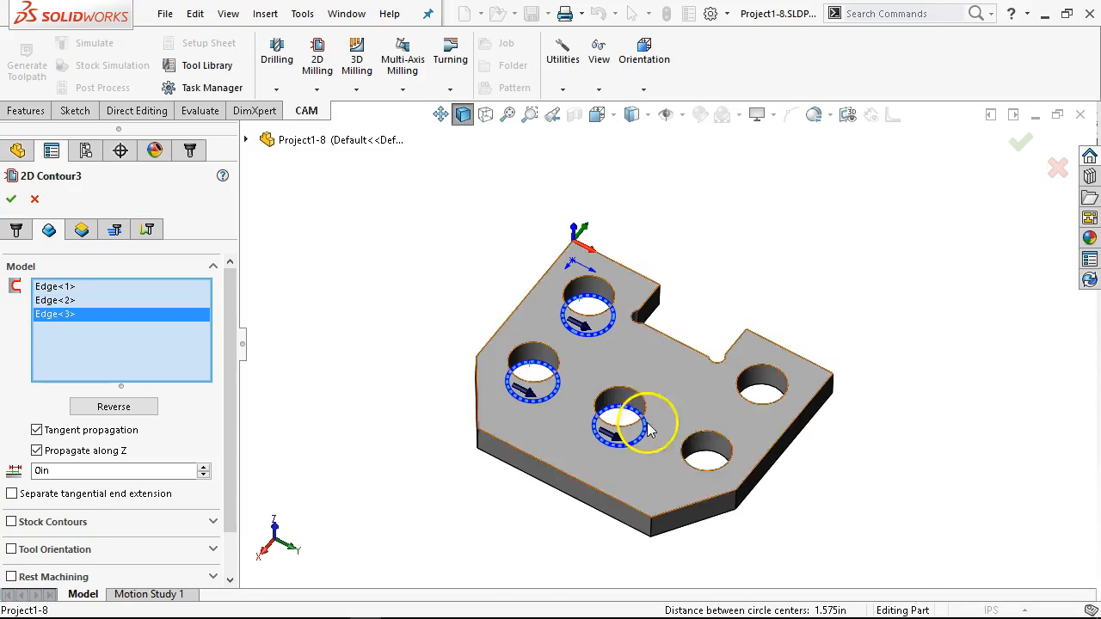
left_click(712, 460)
left_click(762, 389)
middle_click_drag(750, 259, 741, 345)
scroll(651, 375, "down", 2)
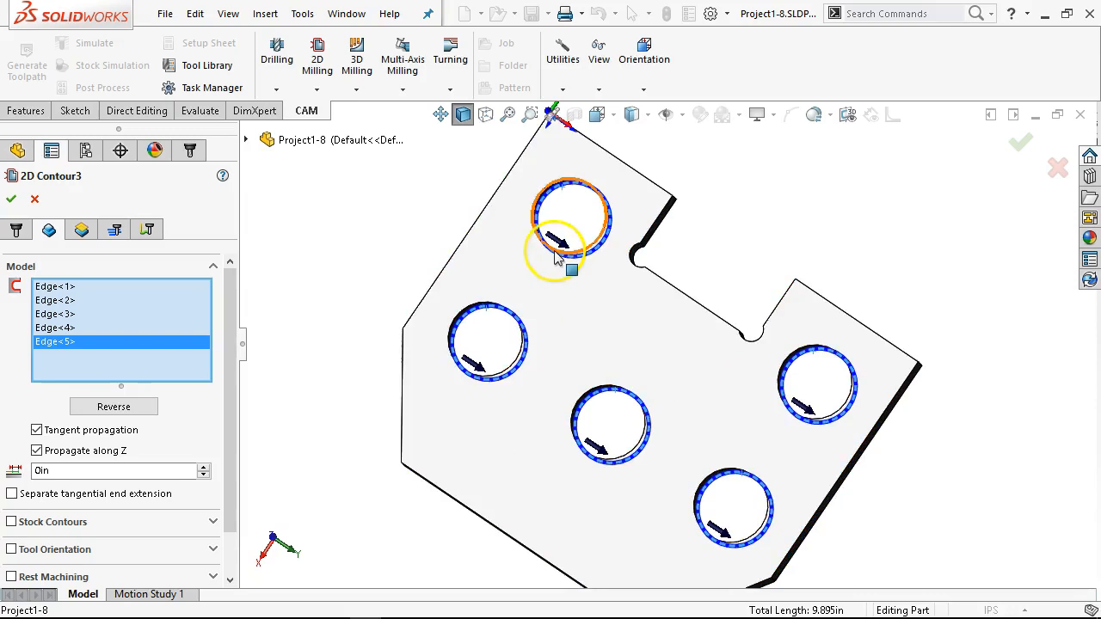
middle_click_drag(729, 363, 682, 276)
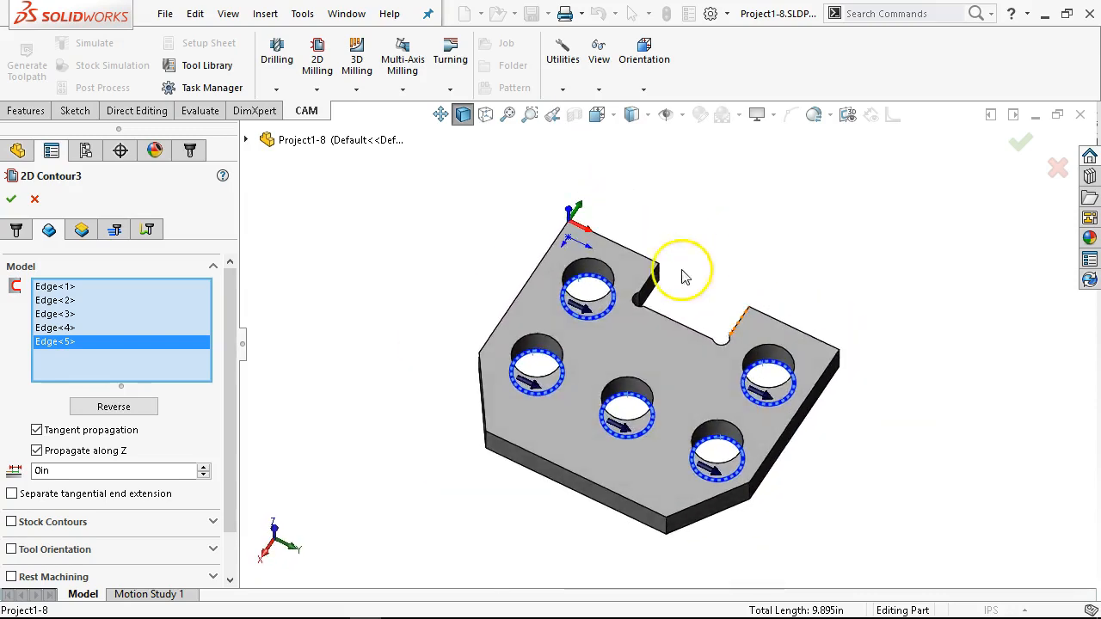
Step: Set the third contour's clearance height offset to 0.9 in and its retract and feed height offsets to 0.1 in each
left_click(82, 231)
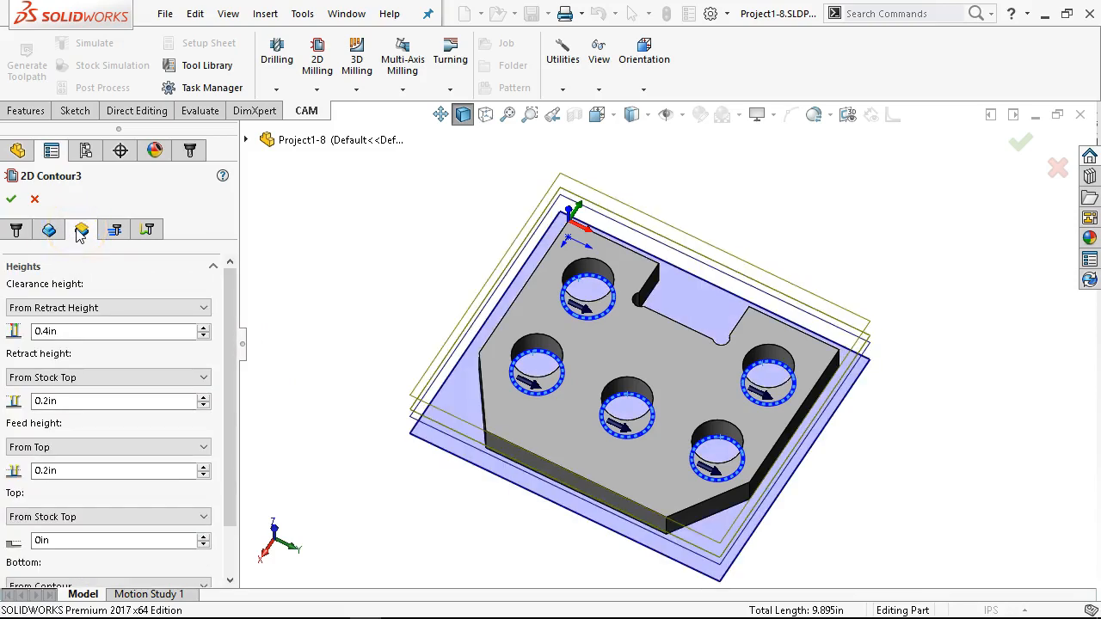
left_click(158, 336)
type(".9")
key("Tab")
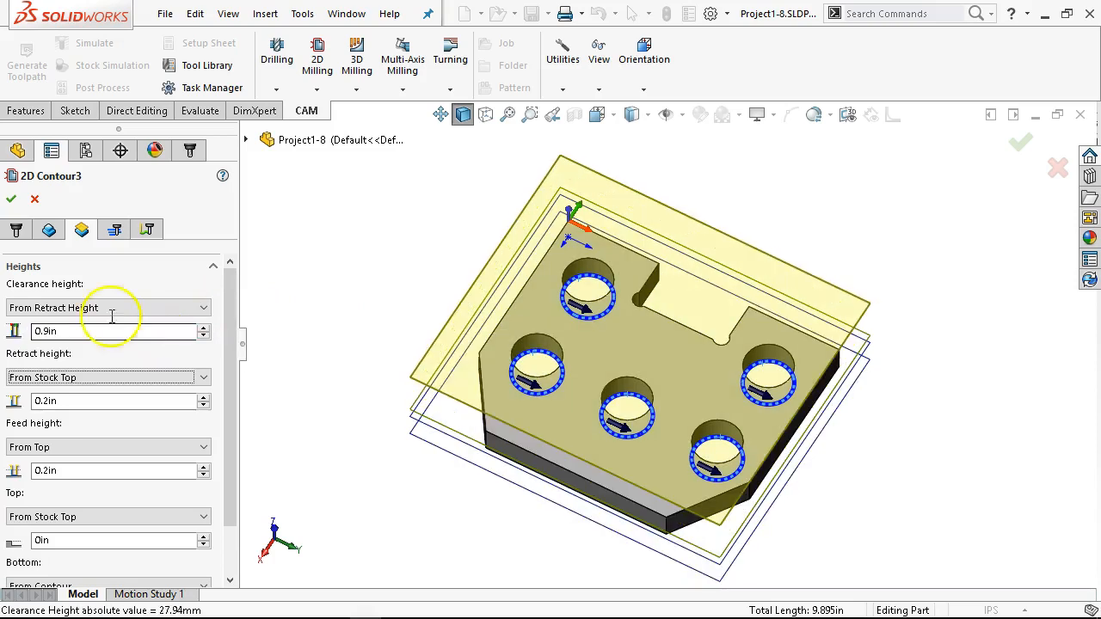
left_click(101, 399)
type(".1")
key("Tab")
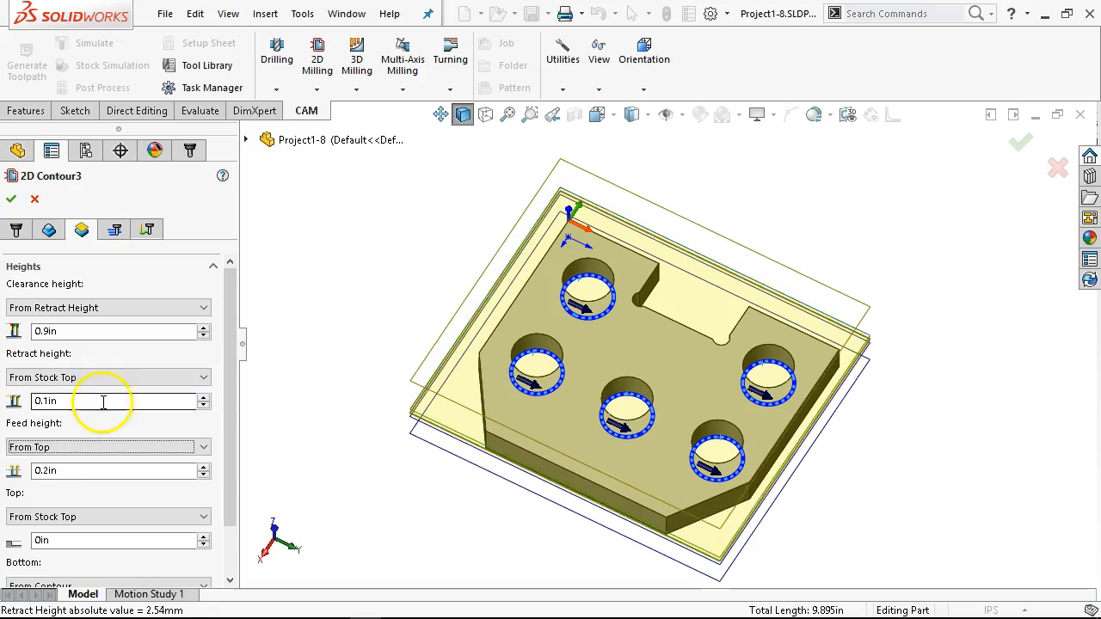
left_click(105, 471)
type(".1")
key("Tab")
scroll(233, 344, "down", 2)
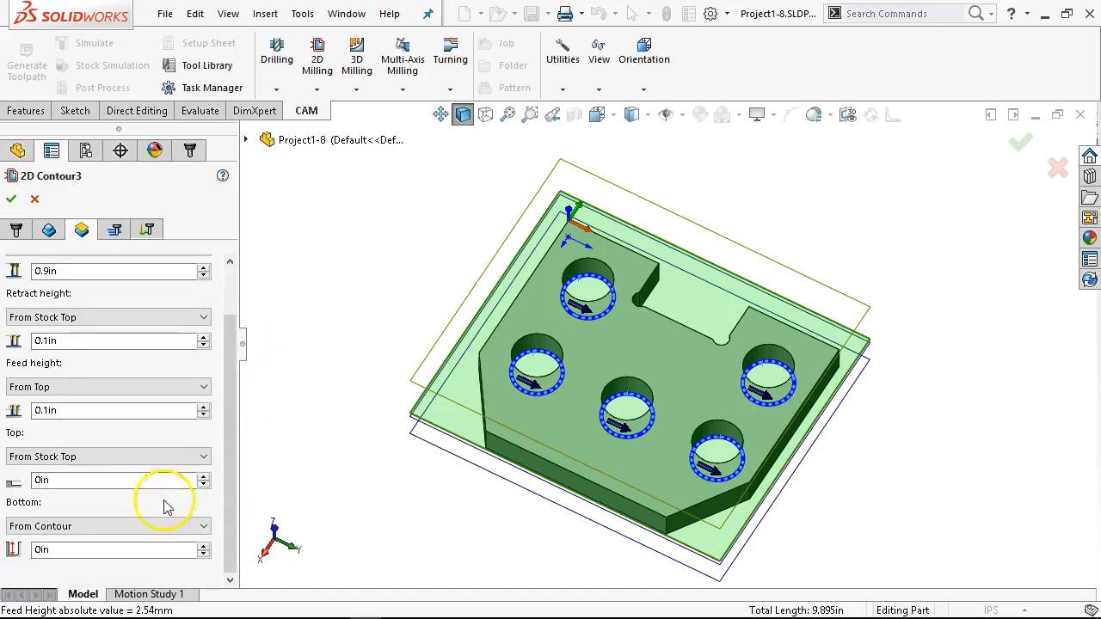
scroll(185, 409, "up", 2)
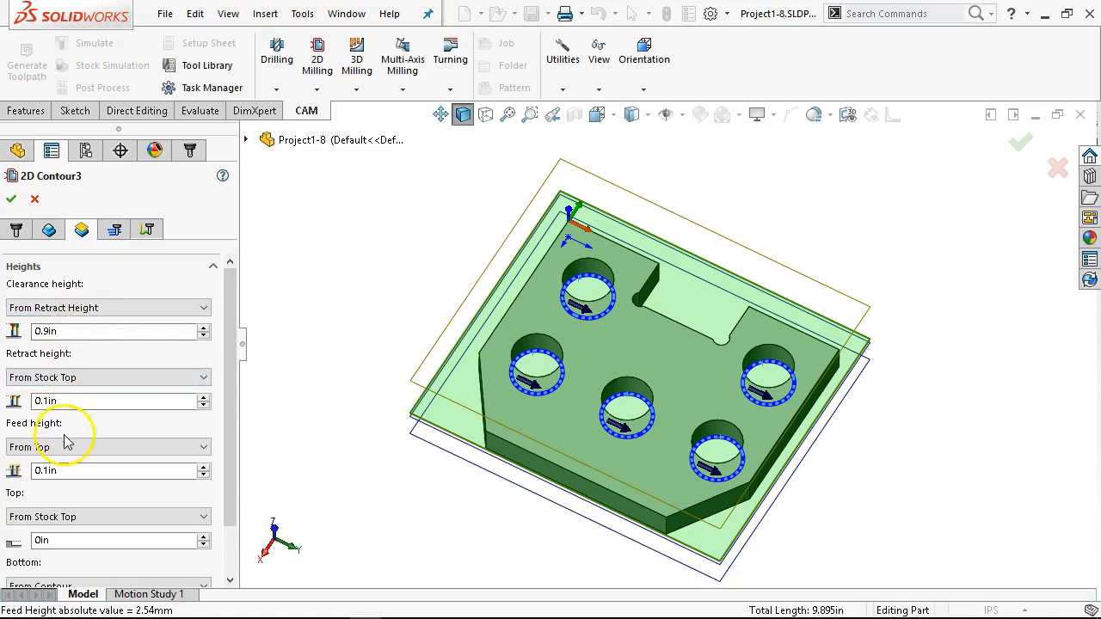
Step: Make all of the third contour's current height settings the default, starting from the retract height offset
double_click(67, 401)
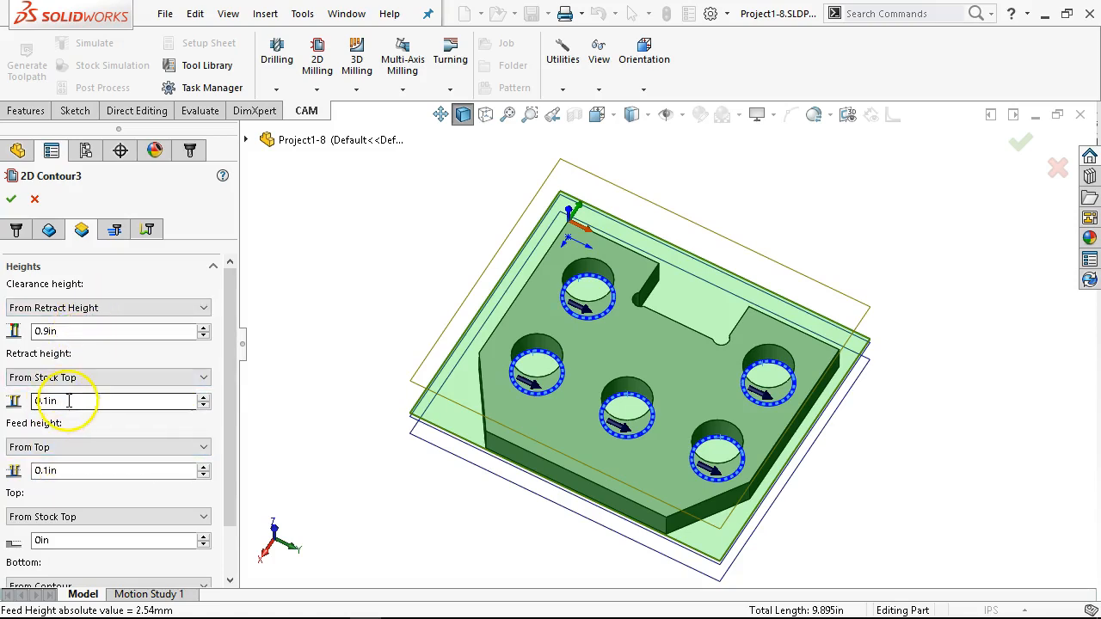
right_click(69, 405)
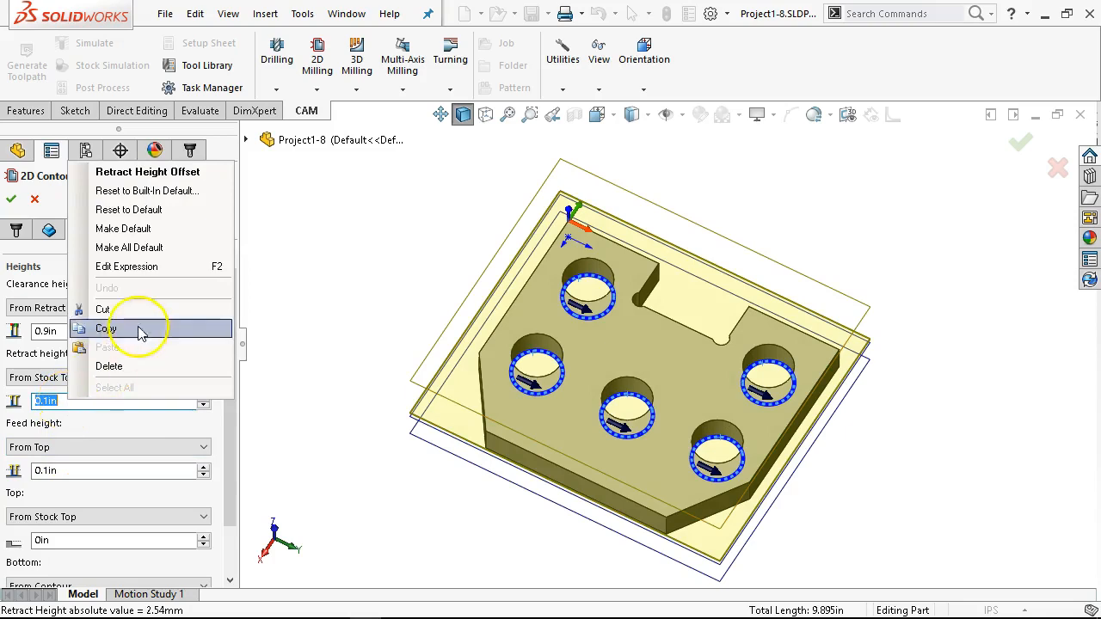
left_click(143, 249)
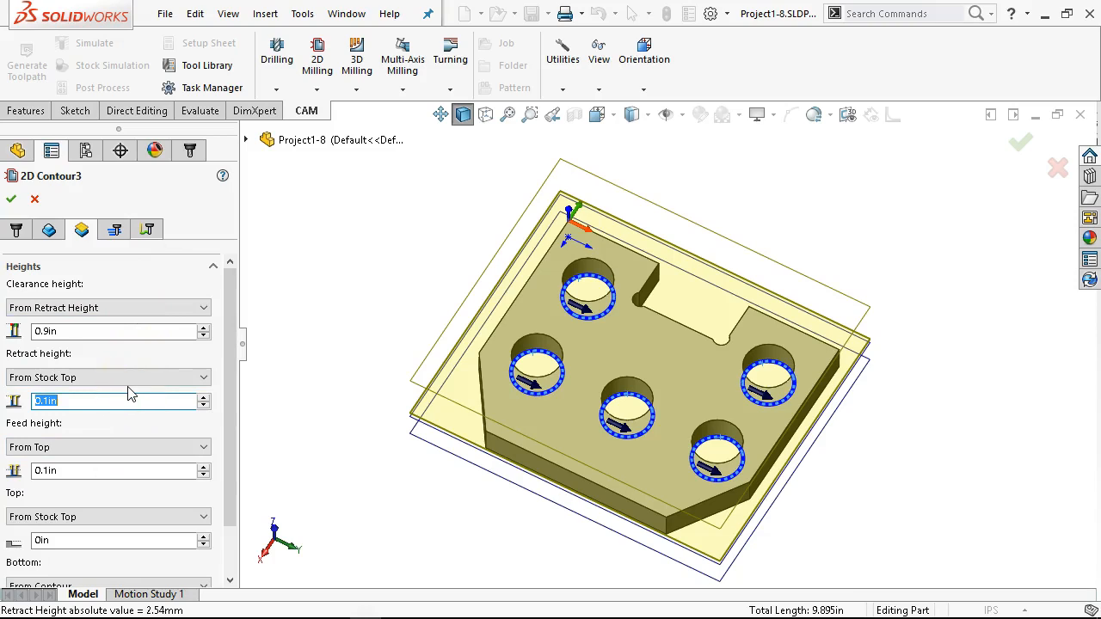
left_click(138, 332)
right_click(139, 335)
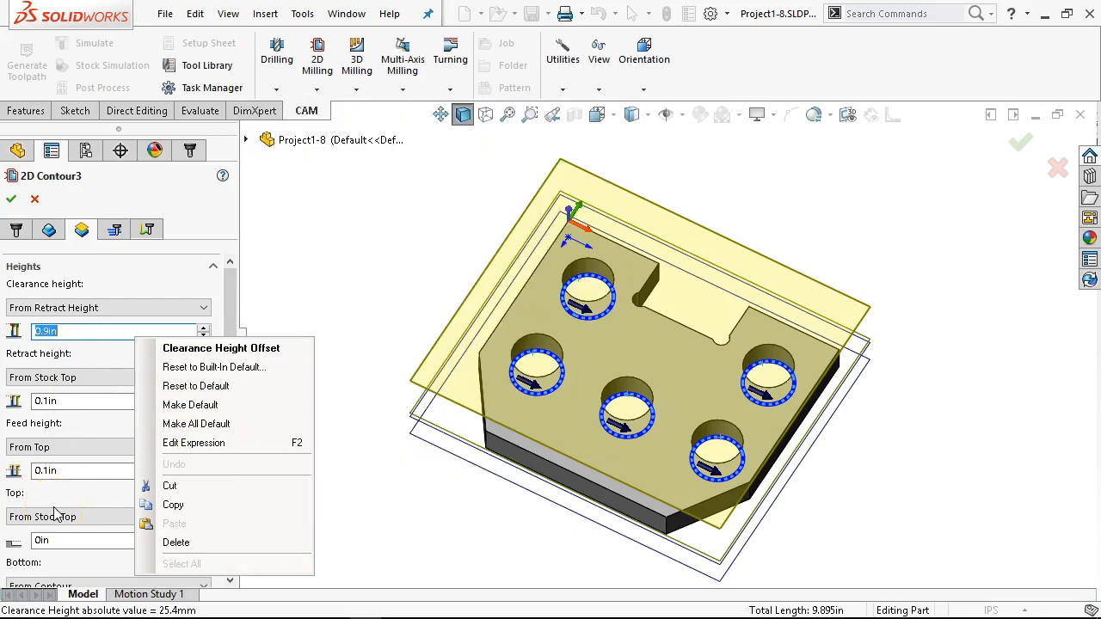
left_click(179, 279)
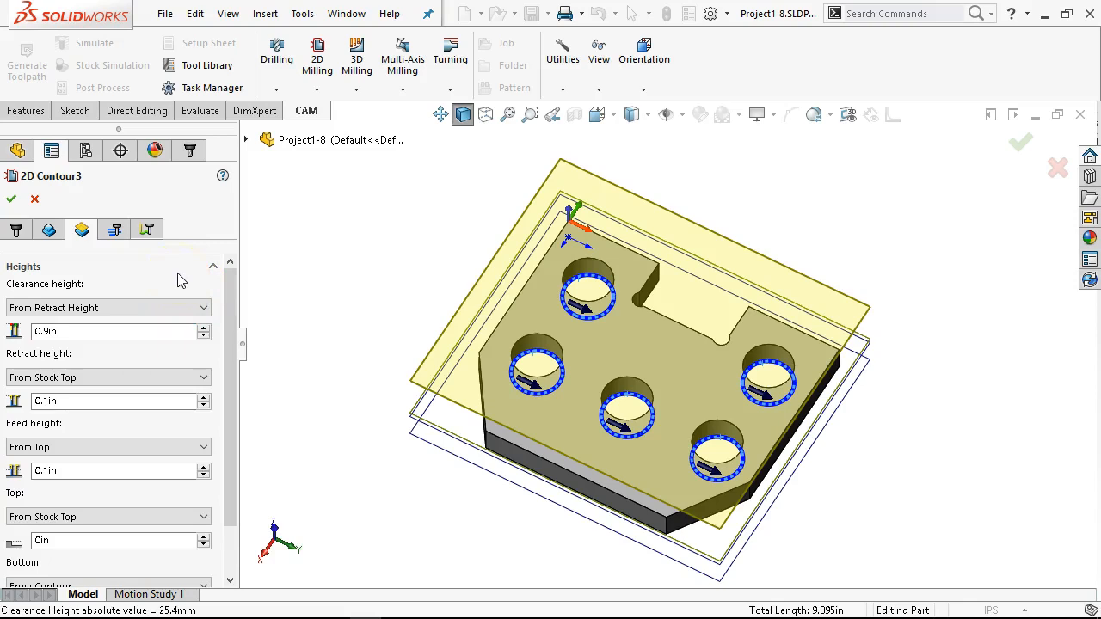
Step: Set the third contour's bottom height offset to -0.05 in, measured from the contour
left_click_drag(228, 344, 228, 413)
left_click(167, 547)
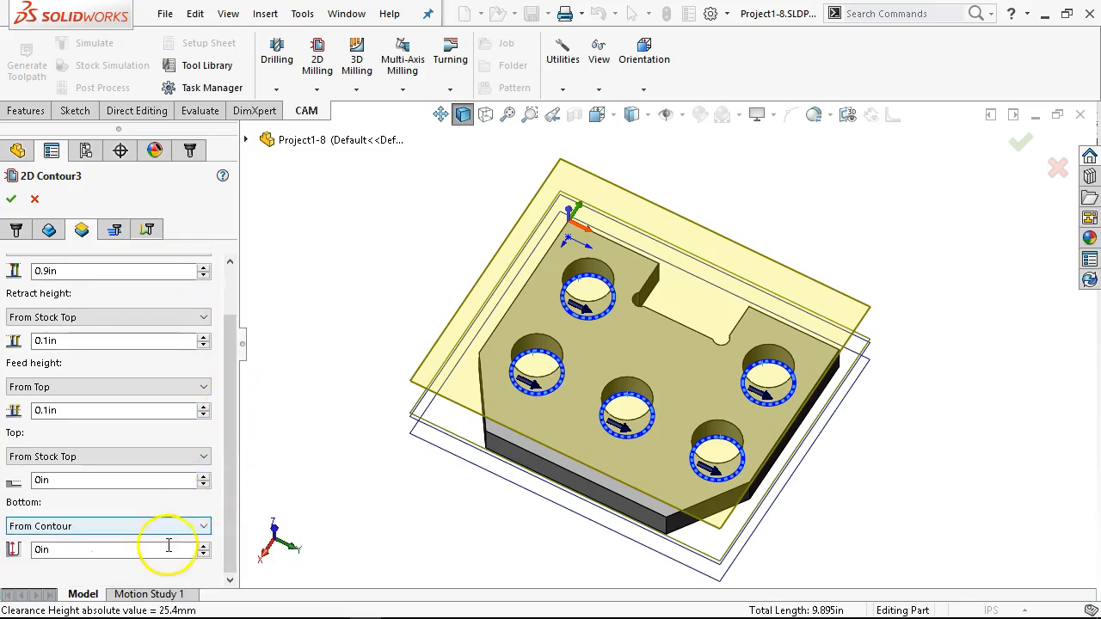
key("BackSpace")
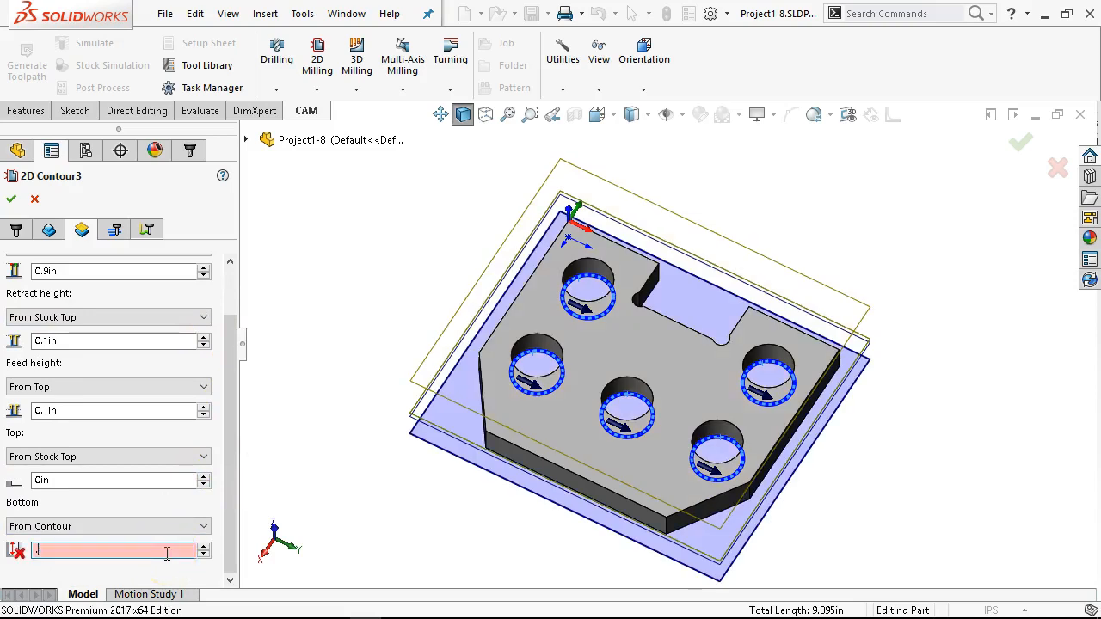
type("-.05")
key("Tab")
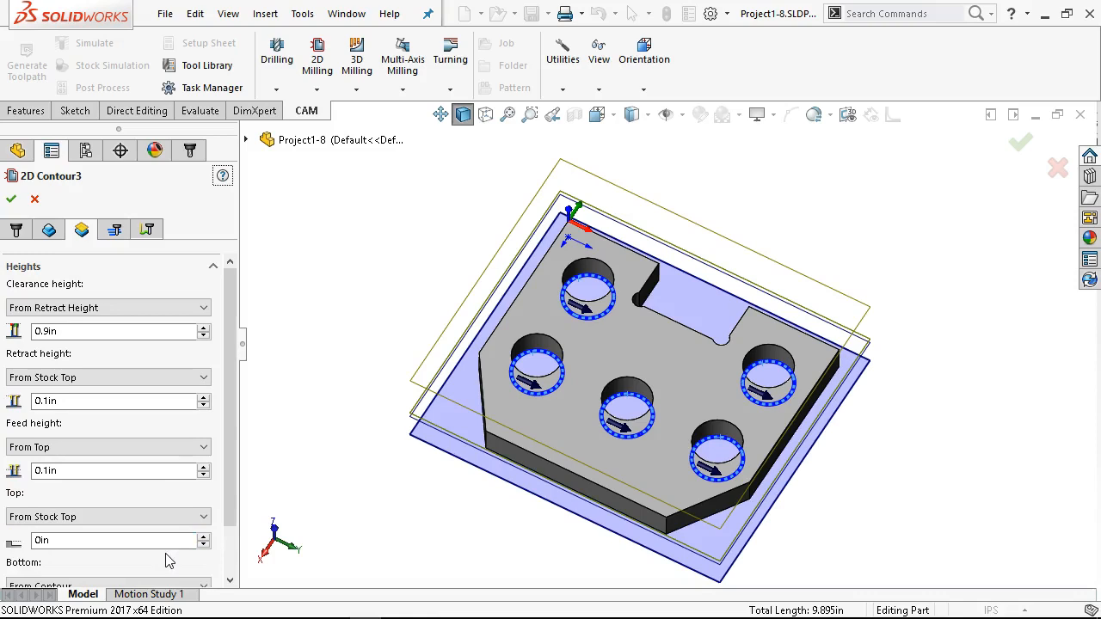
Step: Set the third contour's bottom height offset to -0.03 in and its compensation type to Wear
left_click_drag(231, 438, 227, 499)
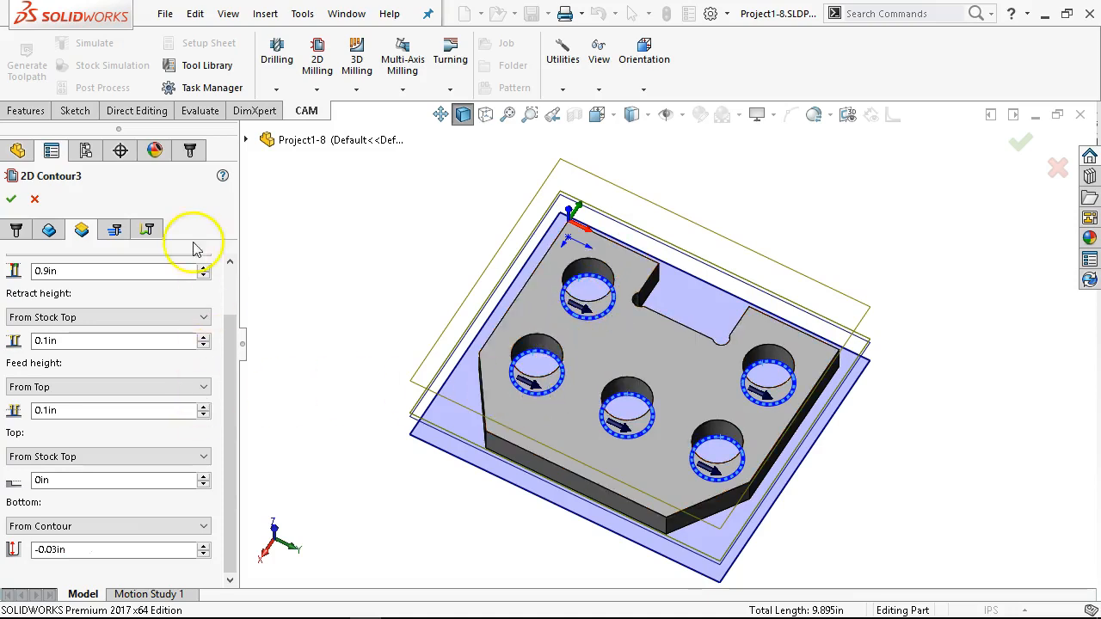
left_click(115, 232)
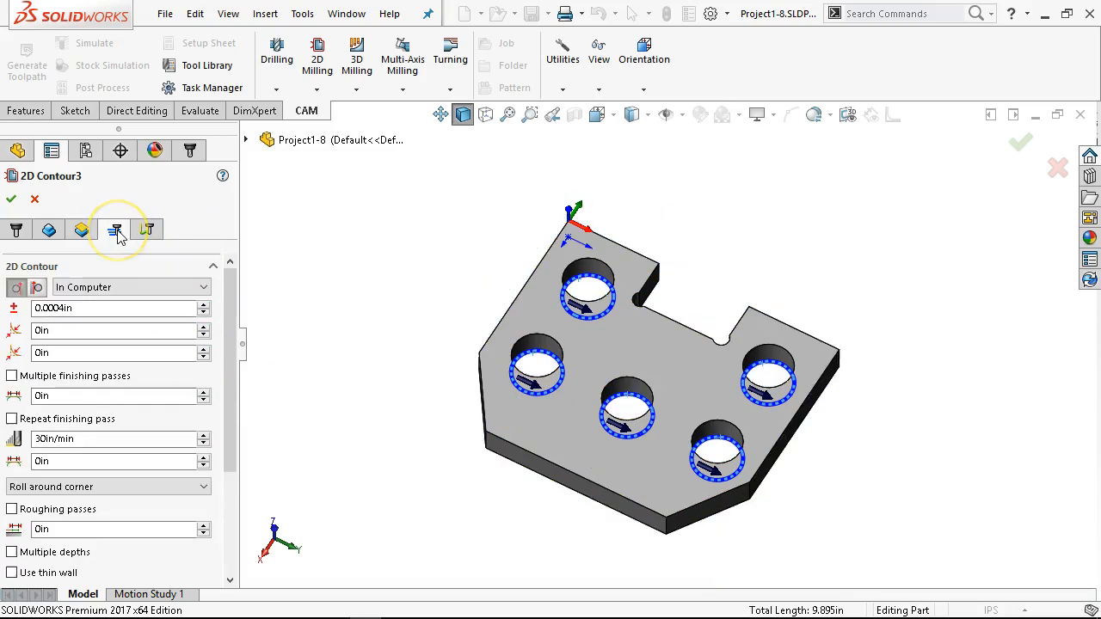
left_click(142, 287)
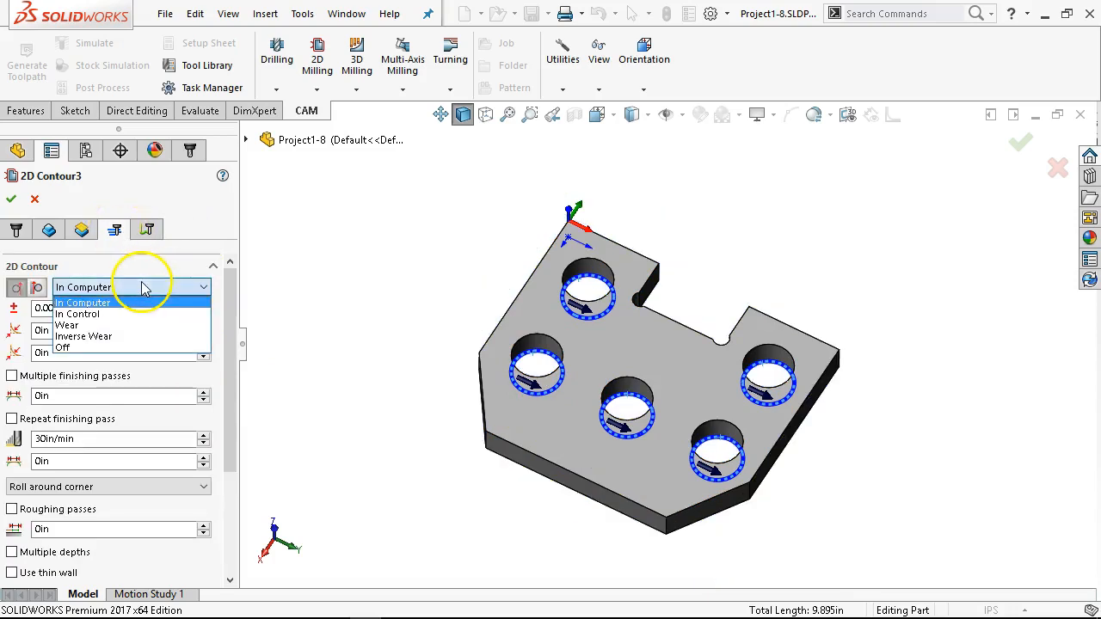
left_click(86, 325)
left_click_drag(220, 337, 215, 452)
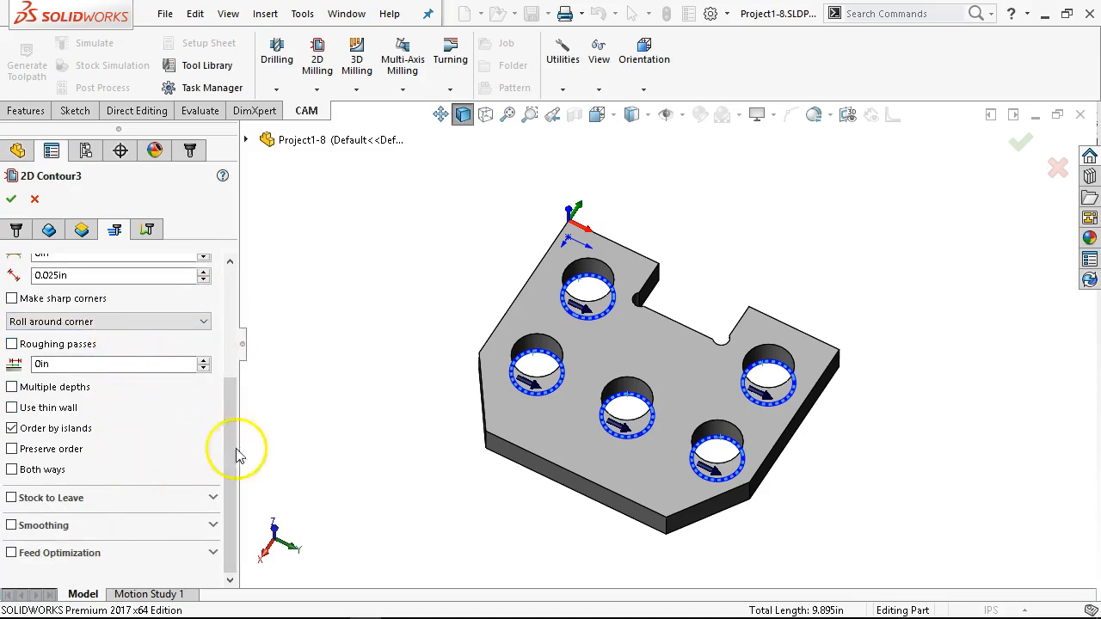
left_click_drag(236, 421, 215, 300)
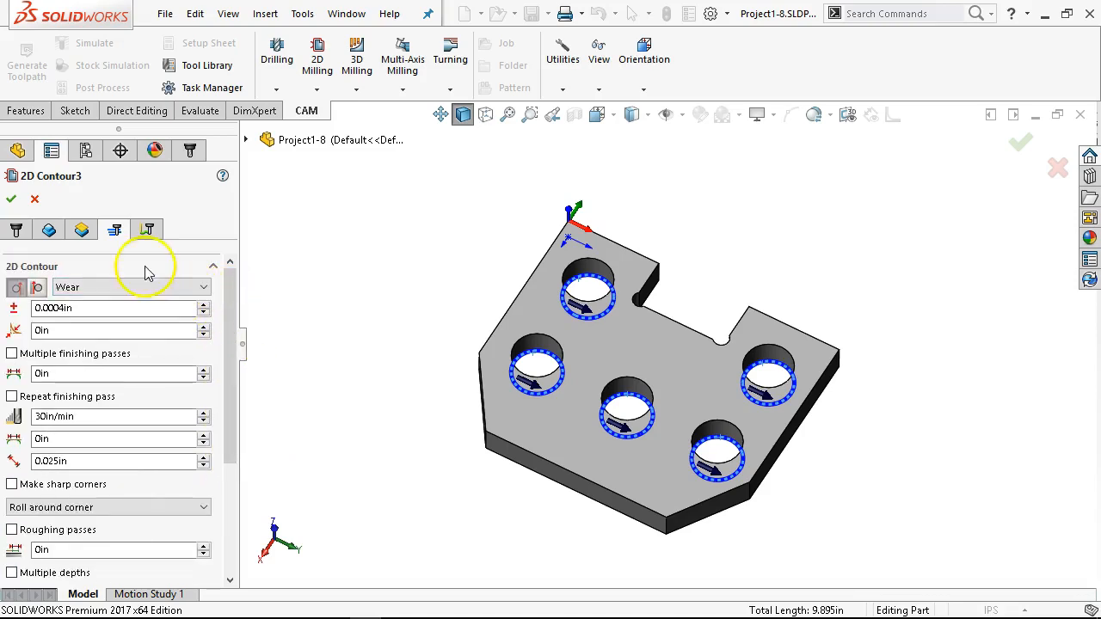
Step: Enable ramp entry for the third contour and set the ramping angle to 20 degrees
left_click(147, 231)
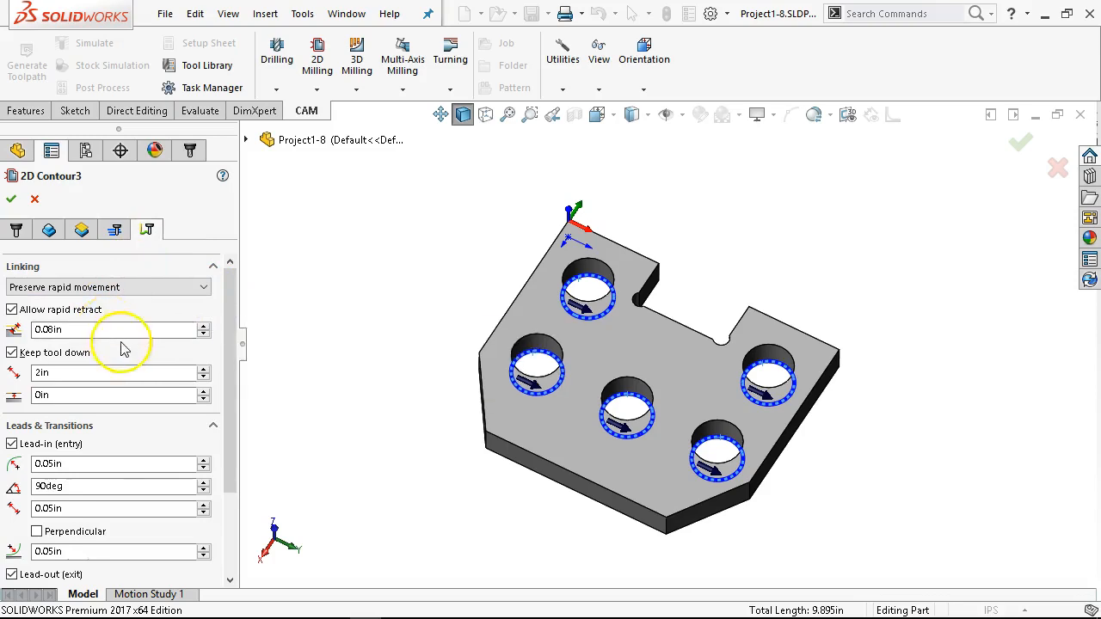
left_click_drag(233, 381, 238, 413)
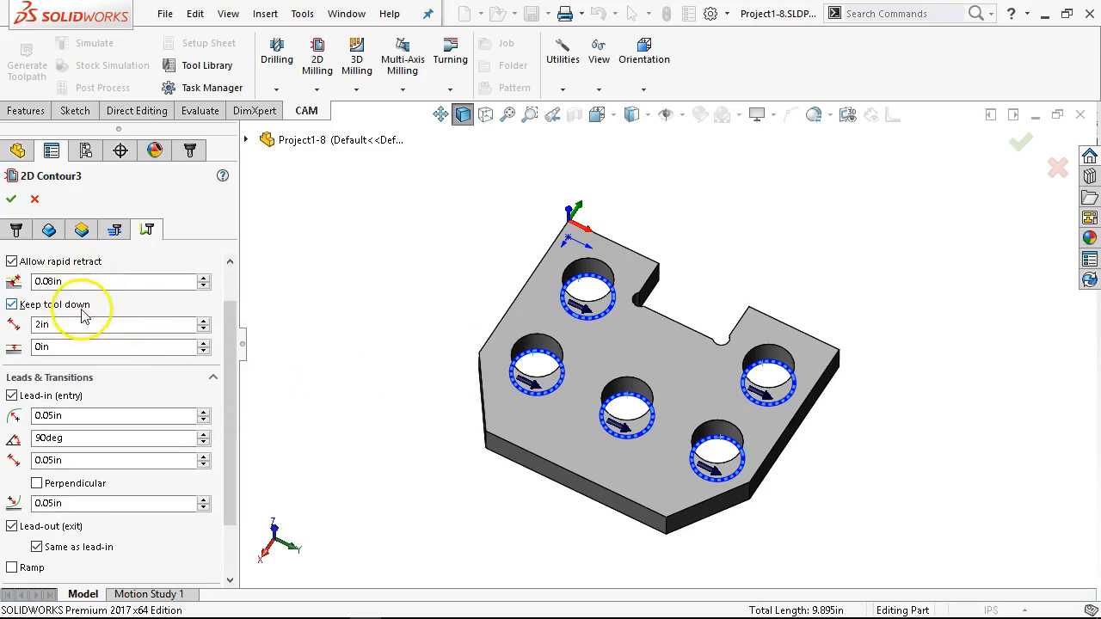
scroll(229, 367, "down", 3)
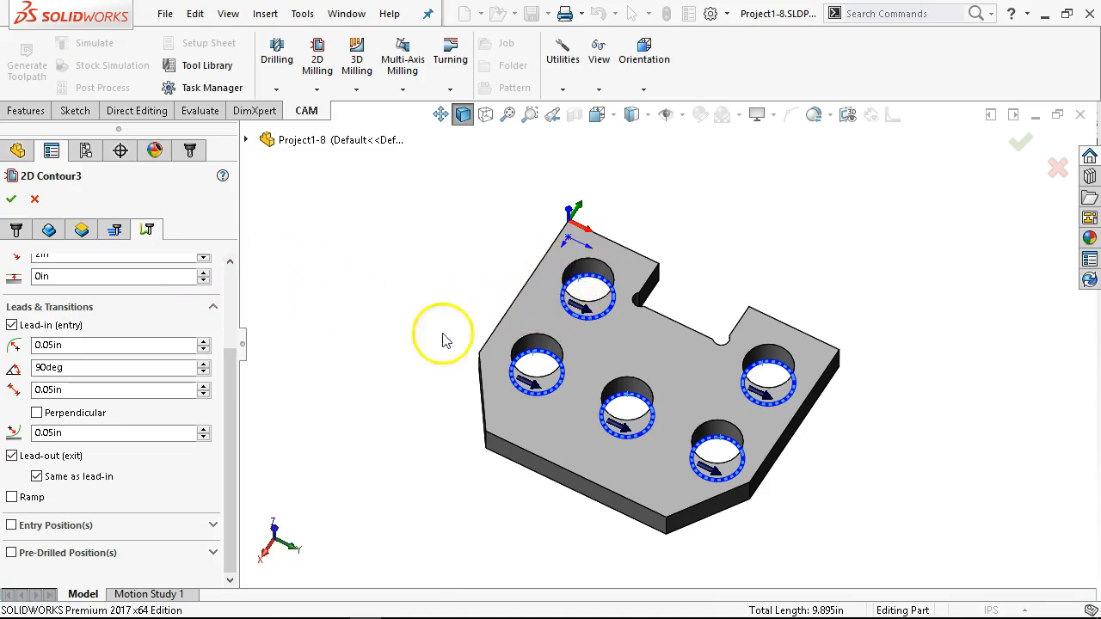
left_click(12, 498)
left_click_drag(233, 387, 221, 535)
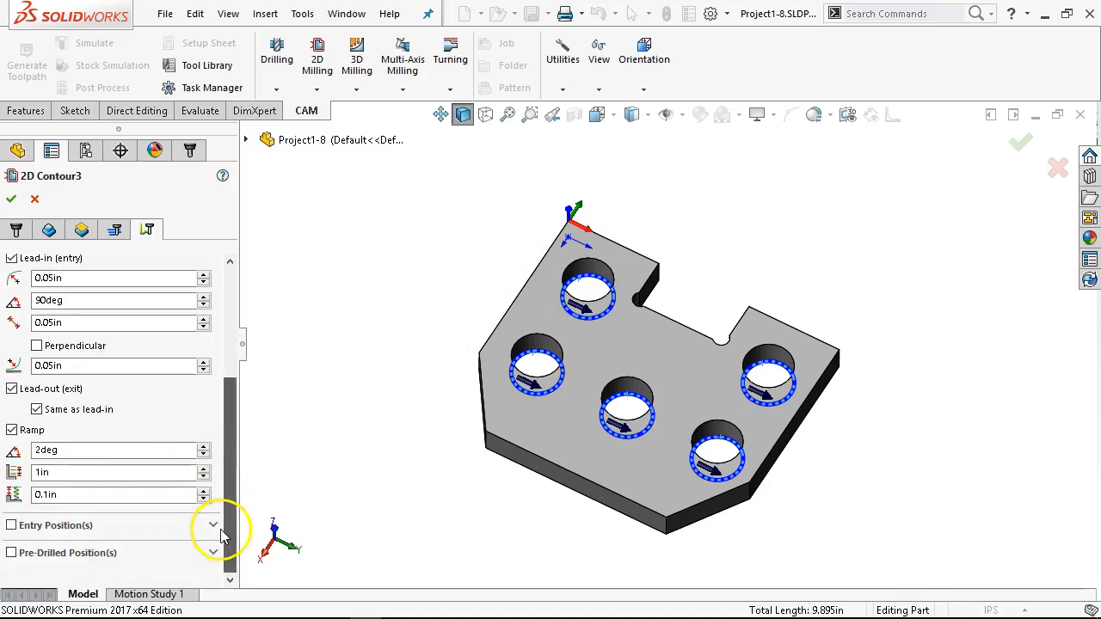
double_click(122, 451)
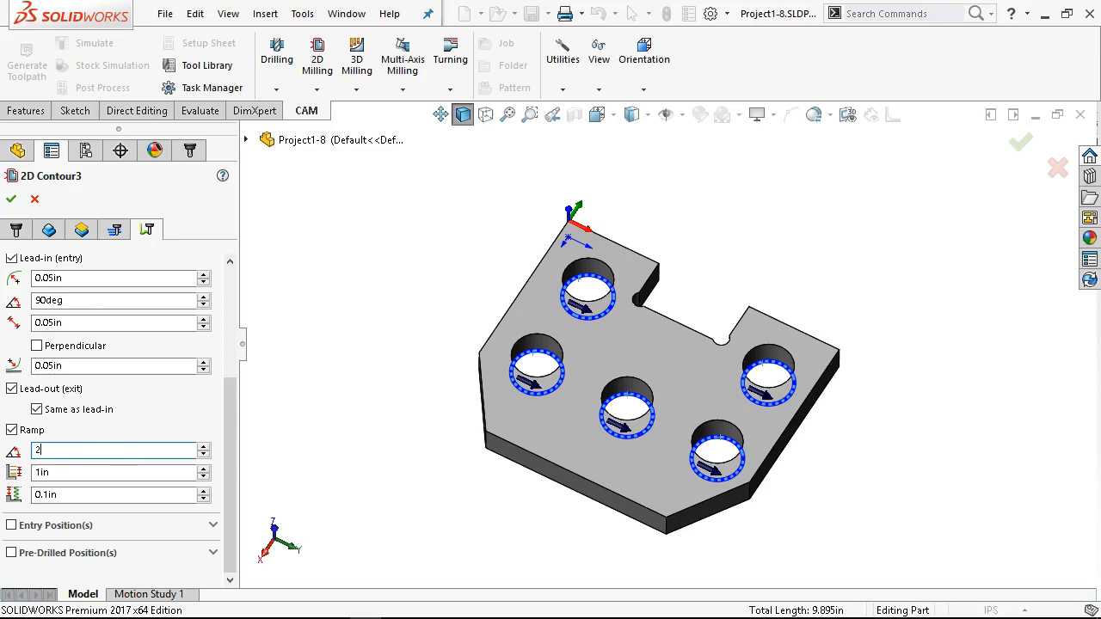
key("Return")
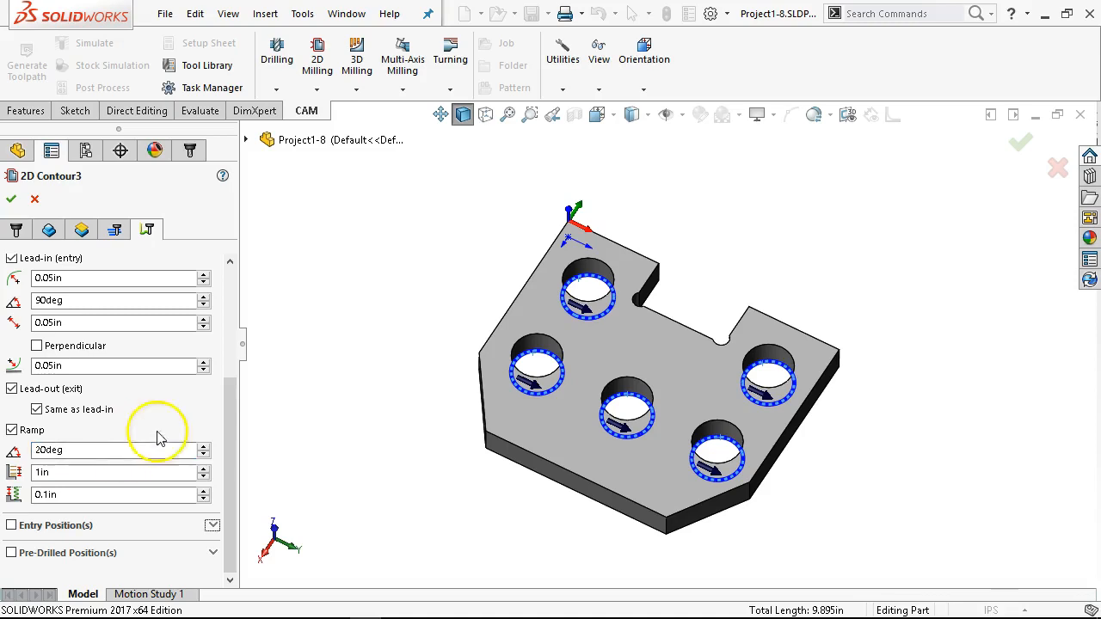
Step: Set the third contour's maximum ramp stepdown to 0.2 in and ramp clearance to 0.05 in, and generate the toolpath
left_click(59, 494)
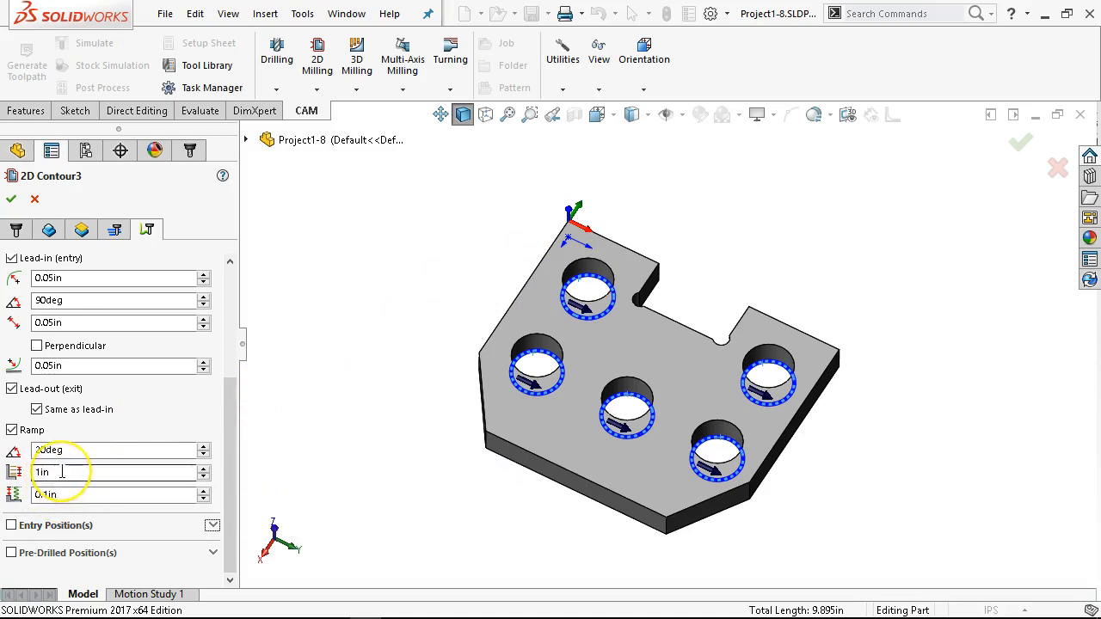
double_click(62, 472)
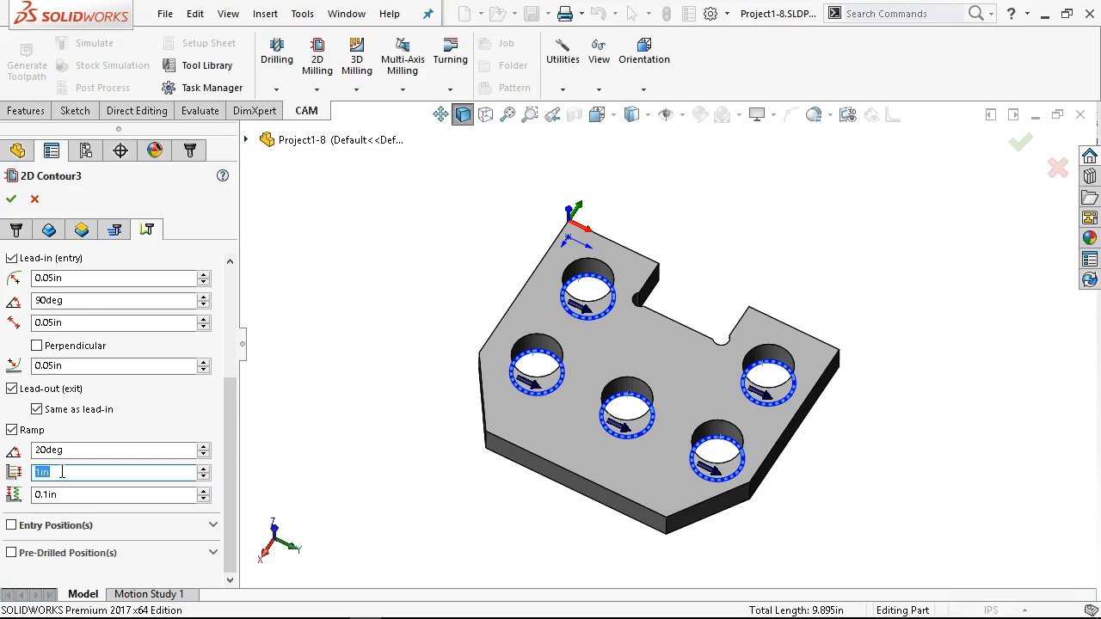
type(".2")
key("Return")
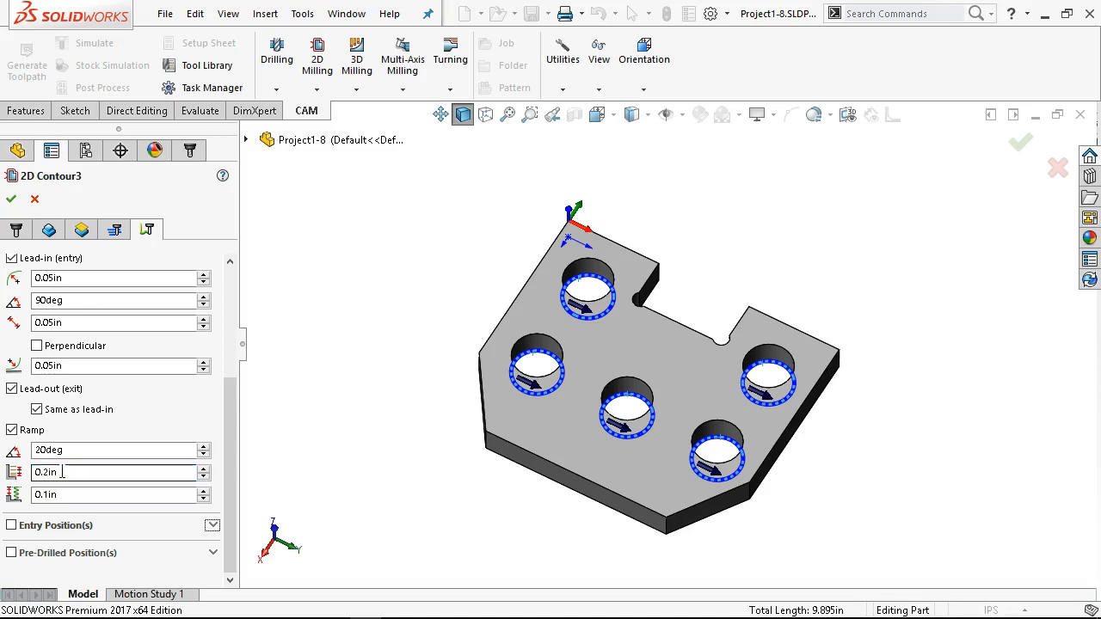
left_click(54, 448)
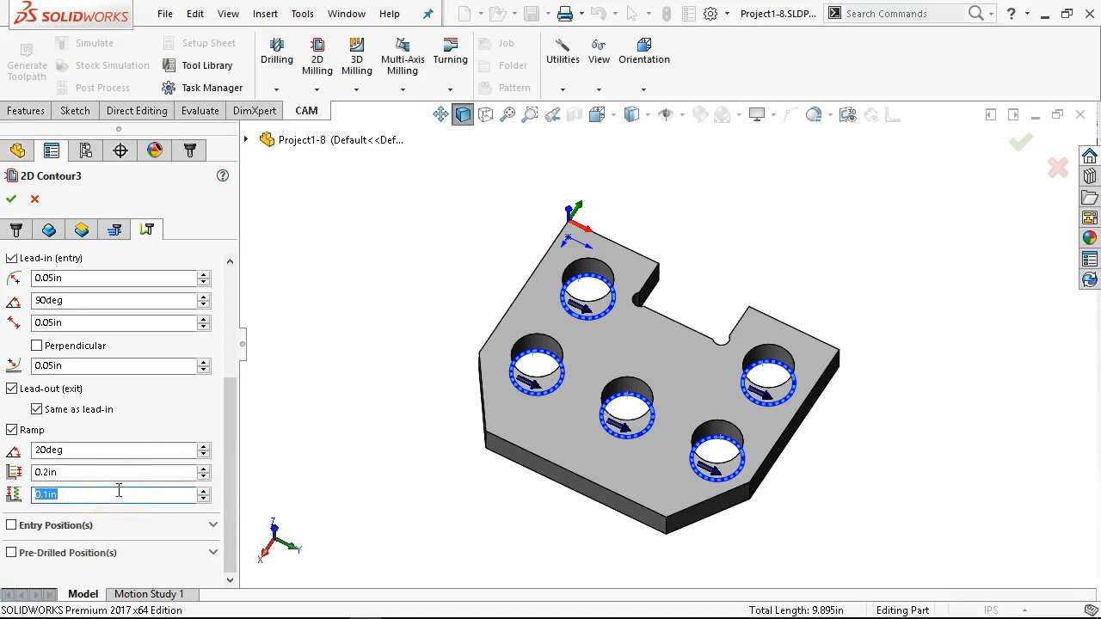
type(".05")
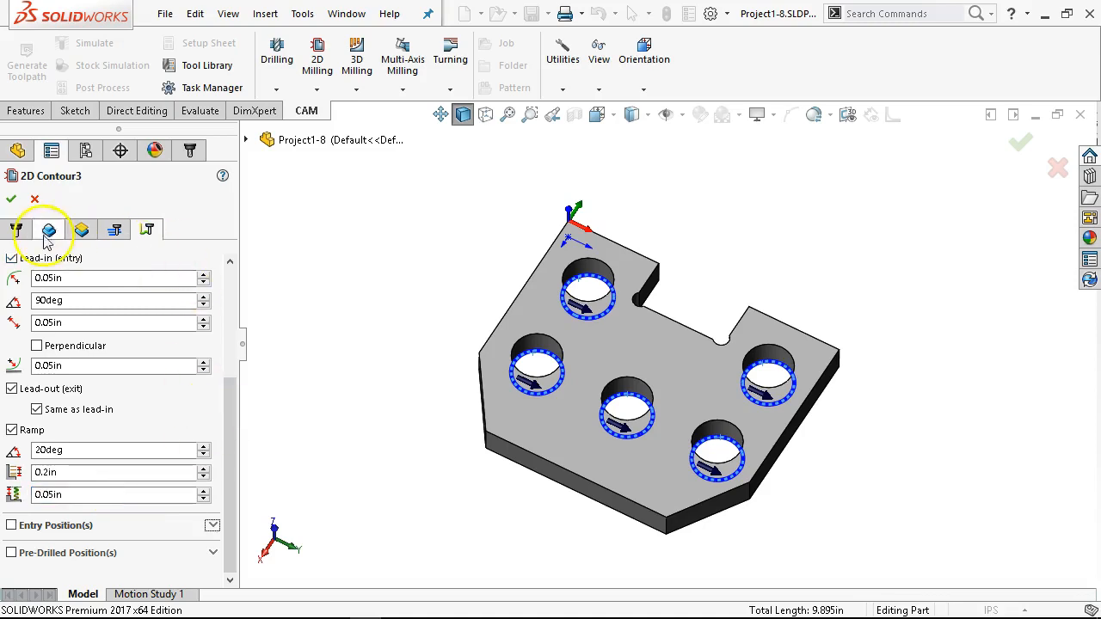
left_click(12, 199)
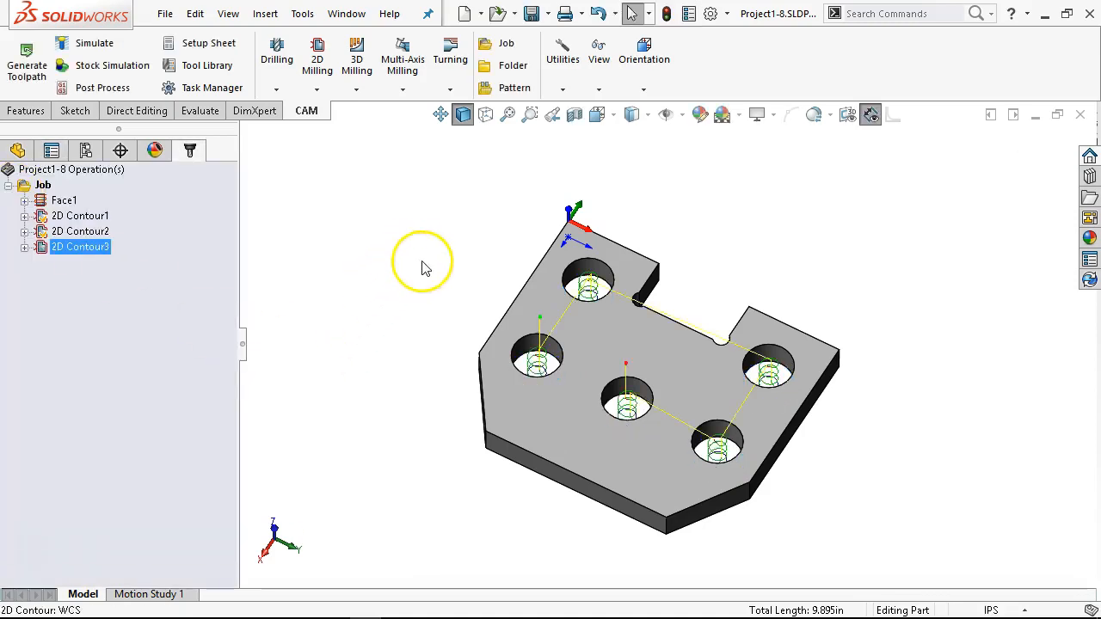
Step: Inspect the helical hole toolpaths up close, and edit the third contour to repeat its finishing pass
scroll(766, 430, "down", 5)
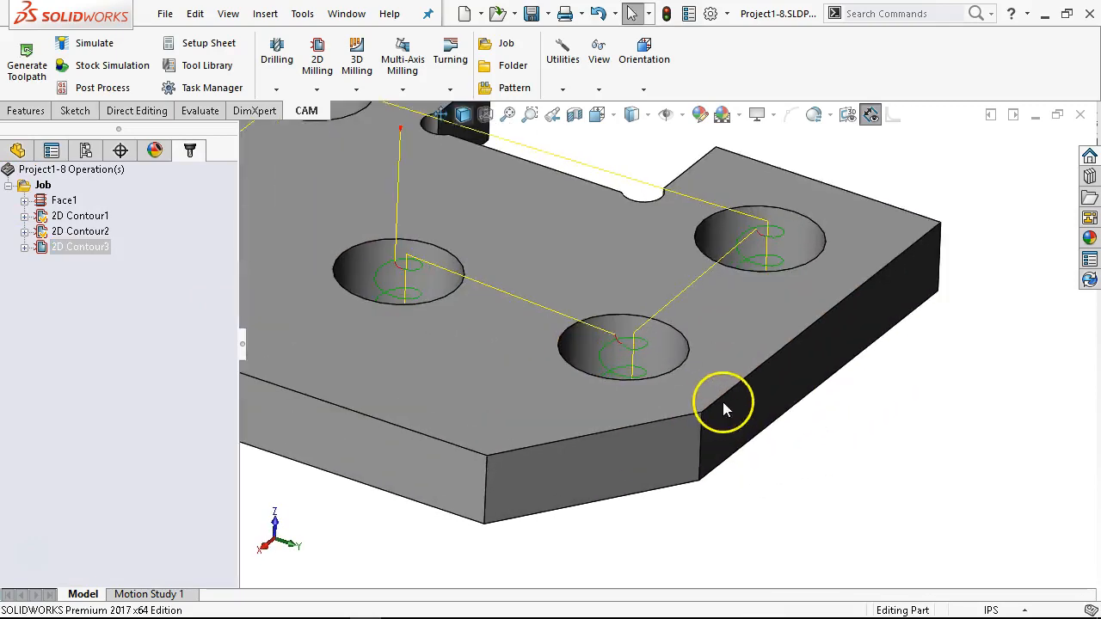
middle_click_drag(651, 373, 647, 465)
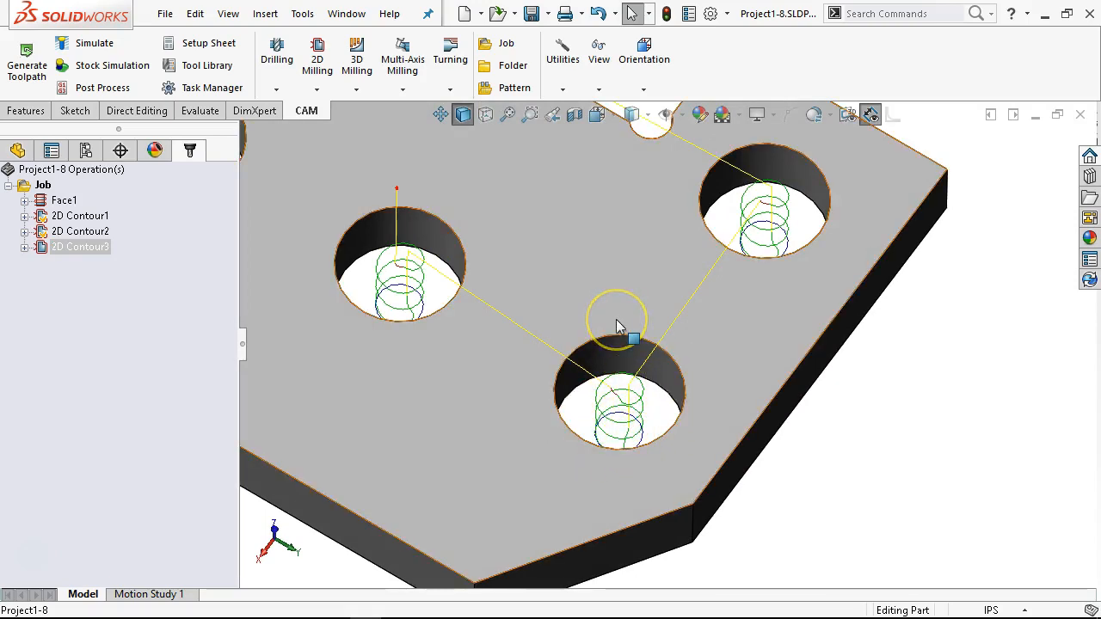
scroll(619, 365, "up", 5)
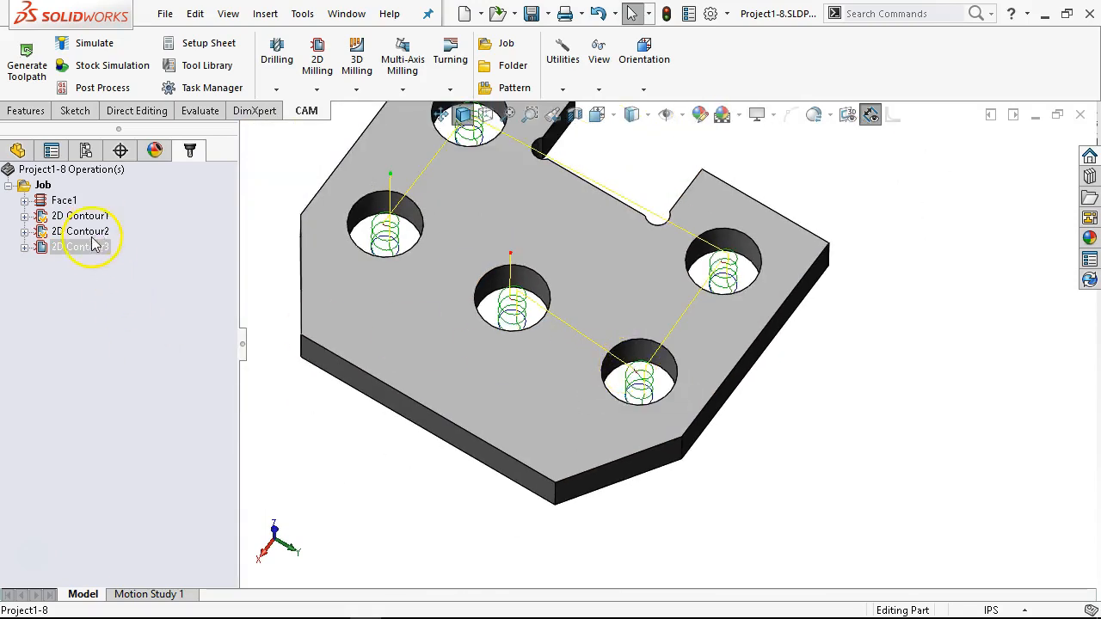
left_click(95, 245)
right_click(97, 246)
left_click(125, 103)
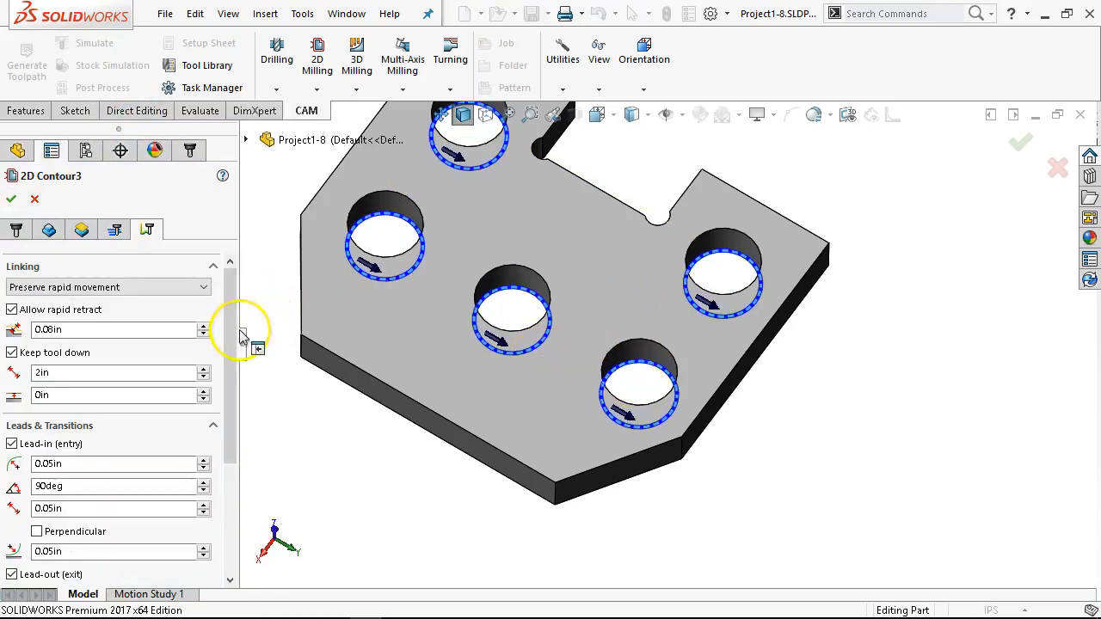
left_click_drag(225, 361, 221, 339)
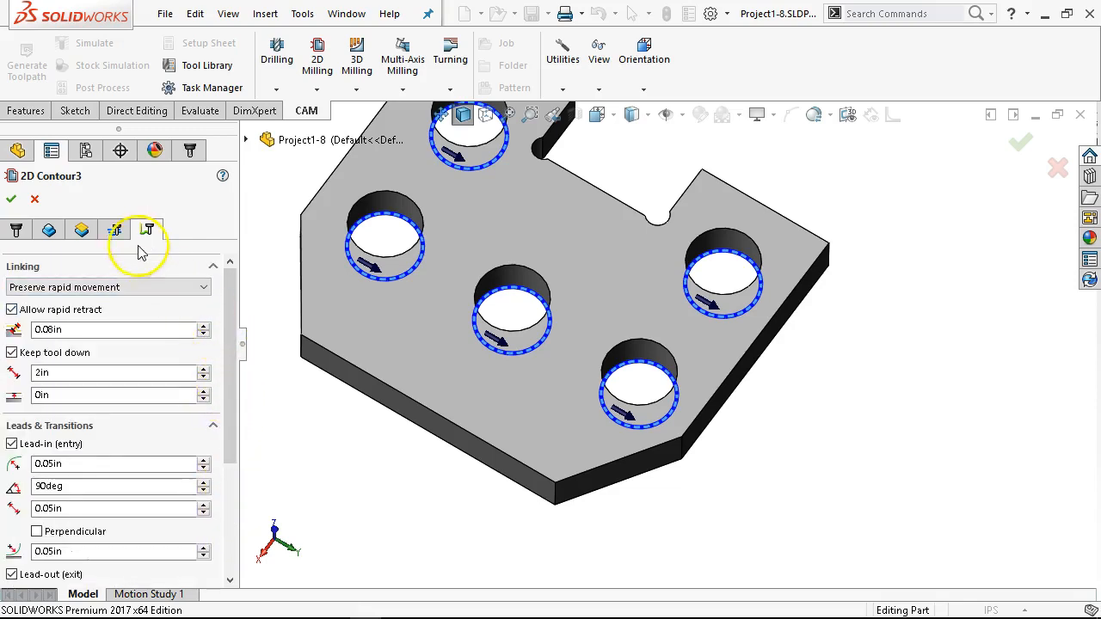
left_click(114, 230)
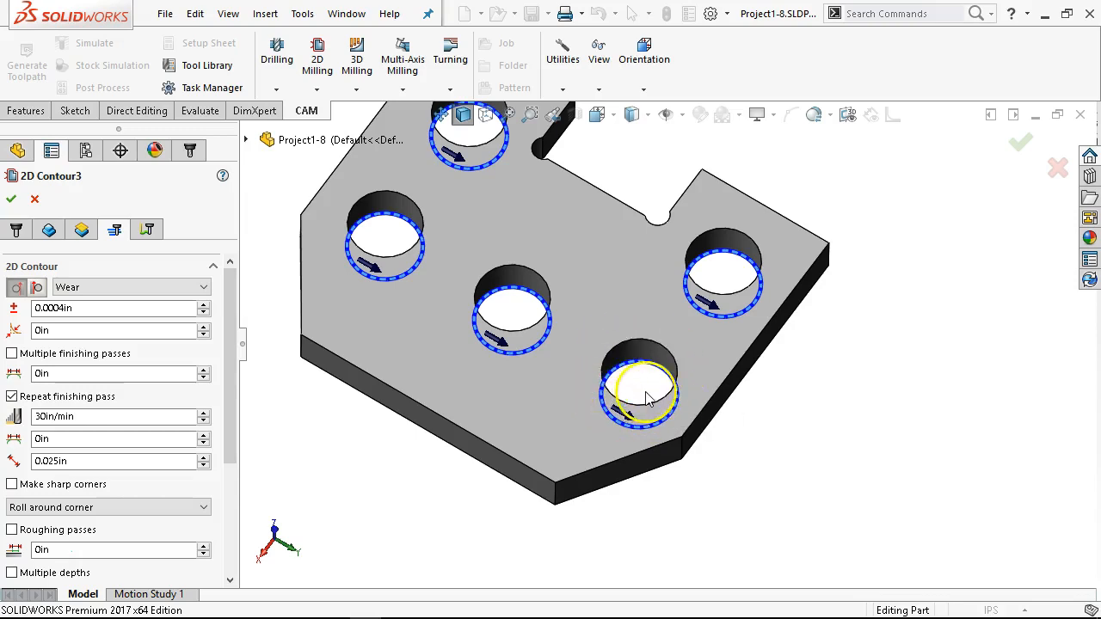
scroll(481, 263, "up", 2)
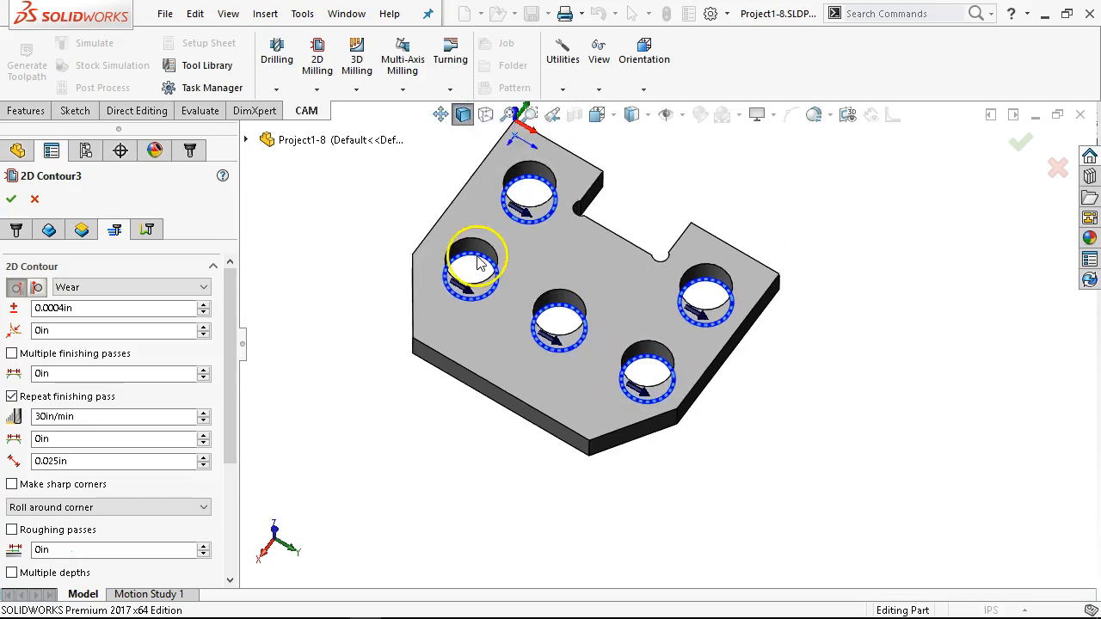
left_click(17, 198)
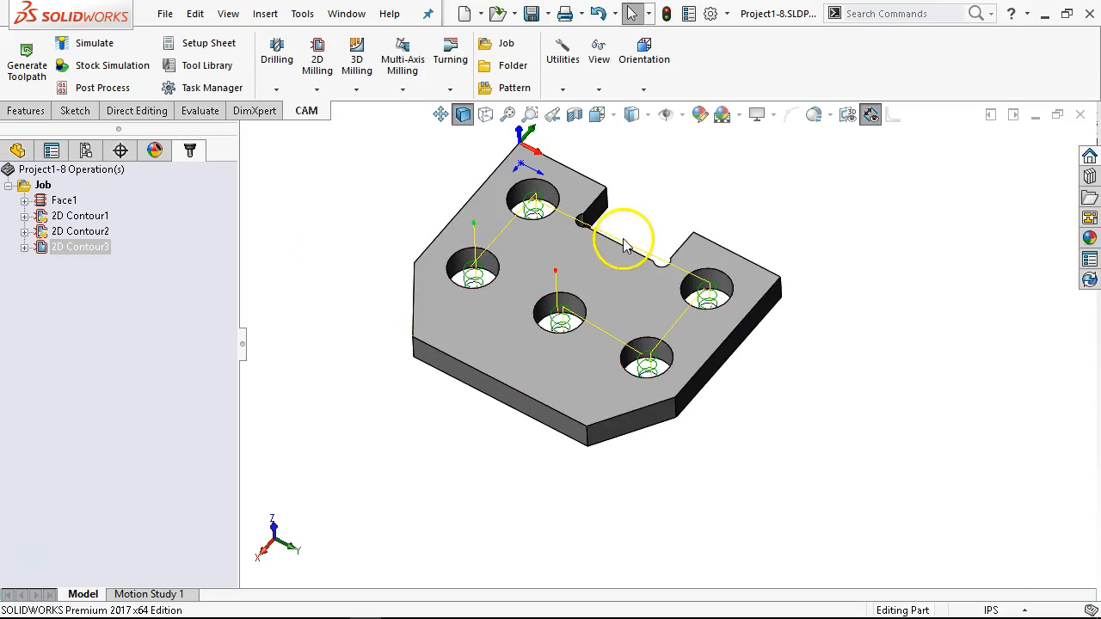
Step: Edit the third contour's passes so the holes are machined in the preserved selection order, and regenerate the toolpath
left_click(80, 232)
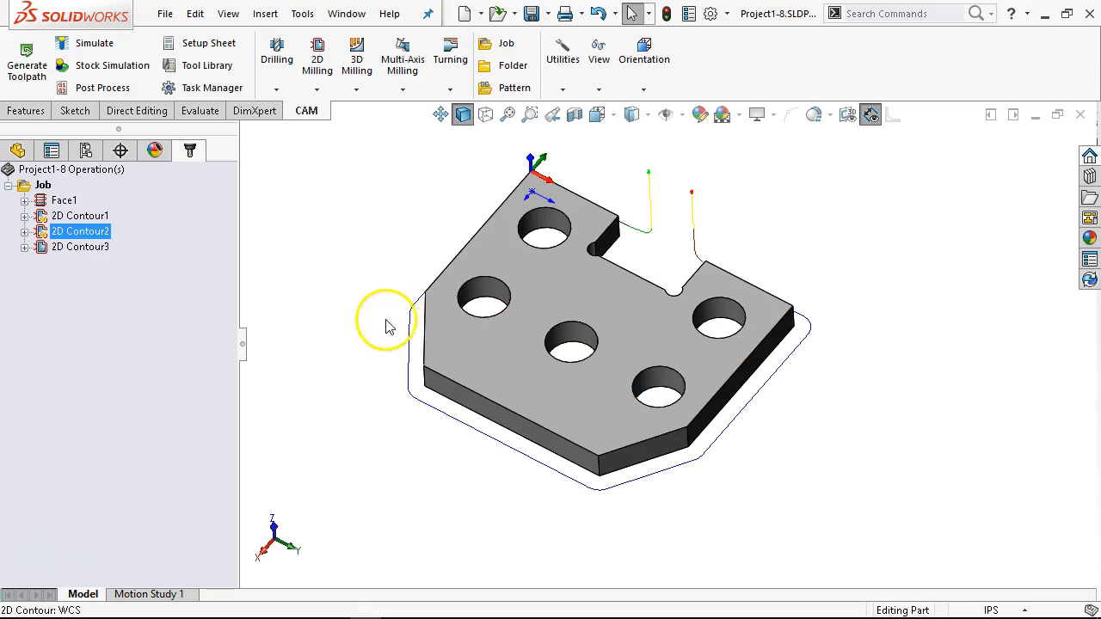
right_click(77, 249)
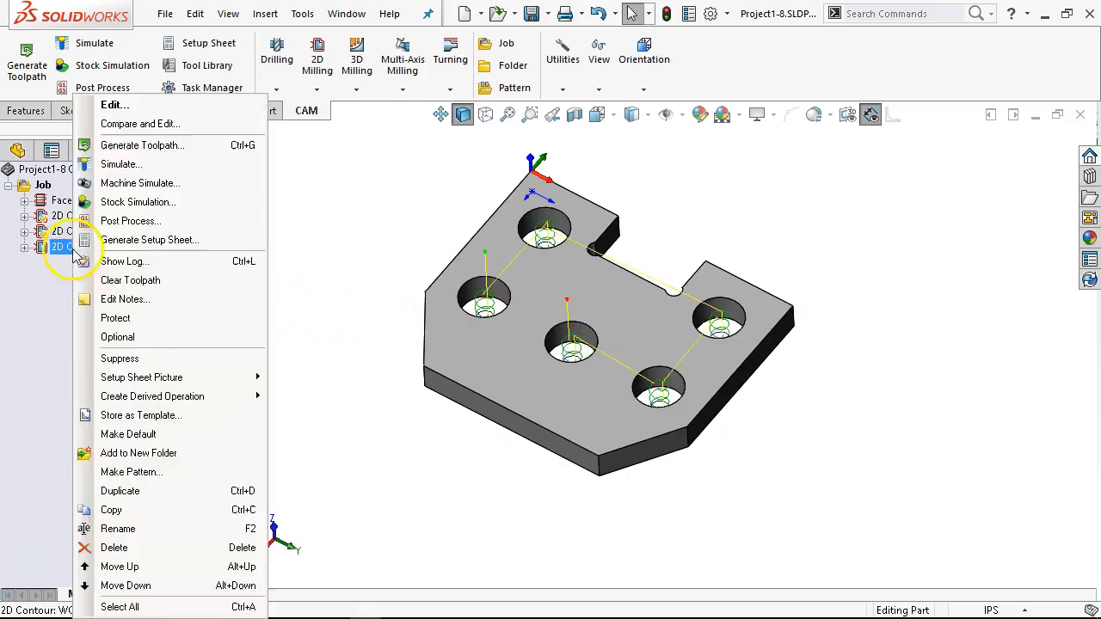
left_click(126, 110)
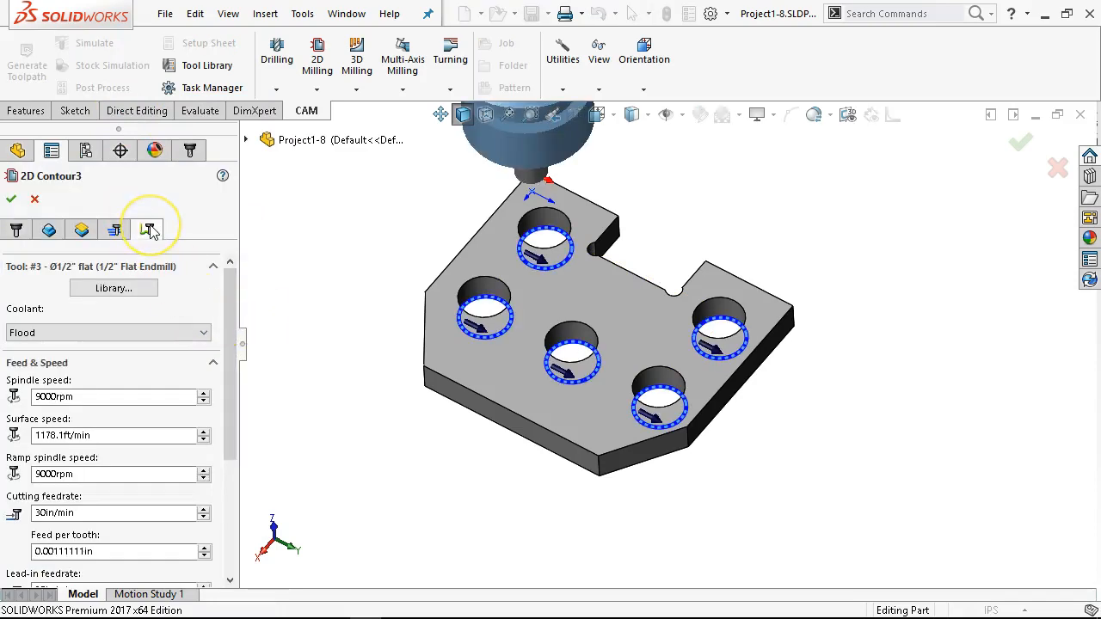
left_click(147, 229)
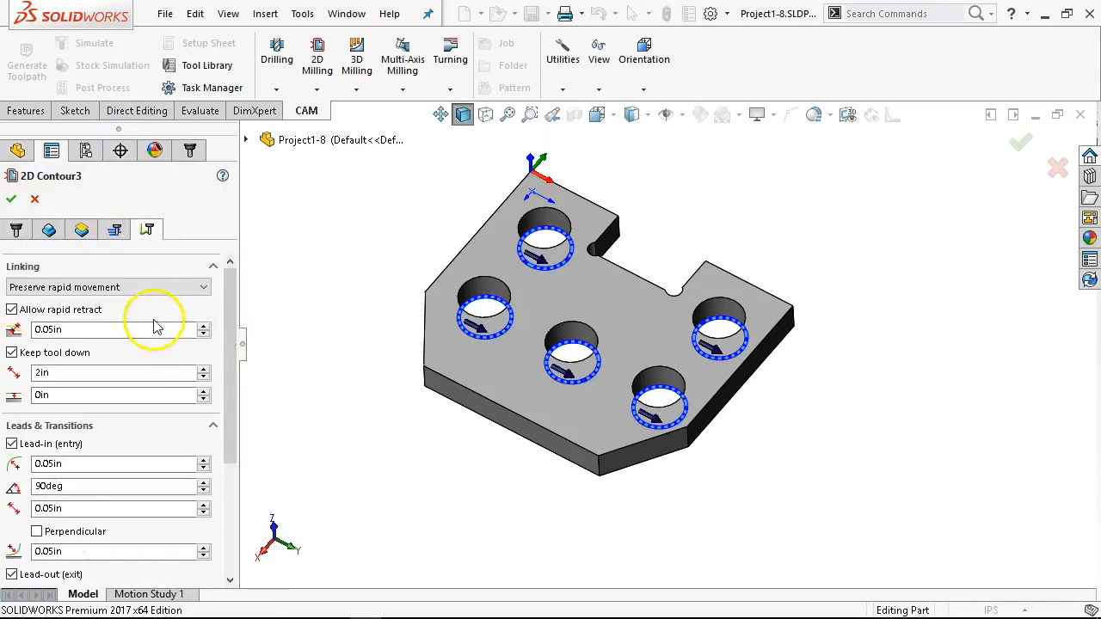
left_click(114, 230)
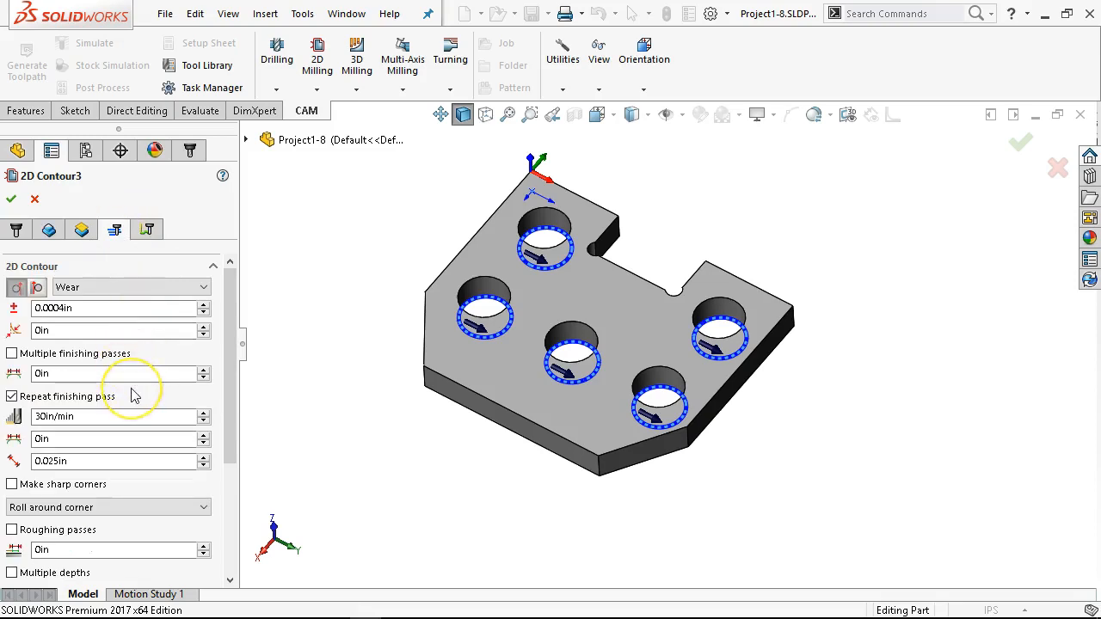
scroll(133, 395, "down", 4)
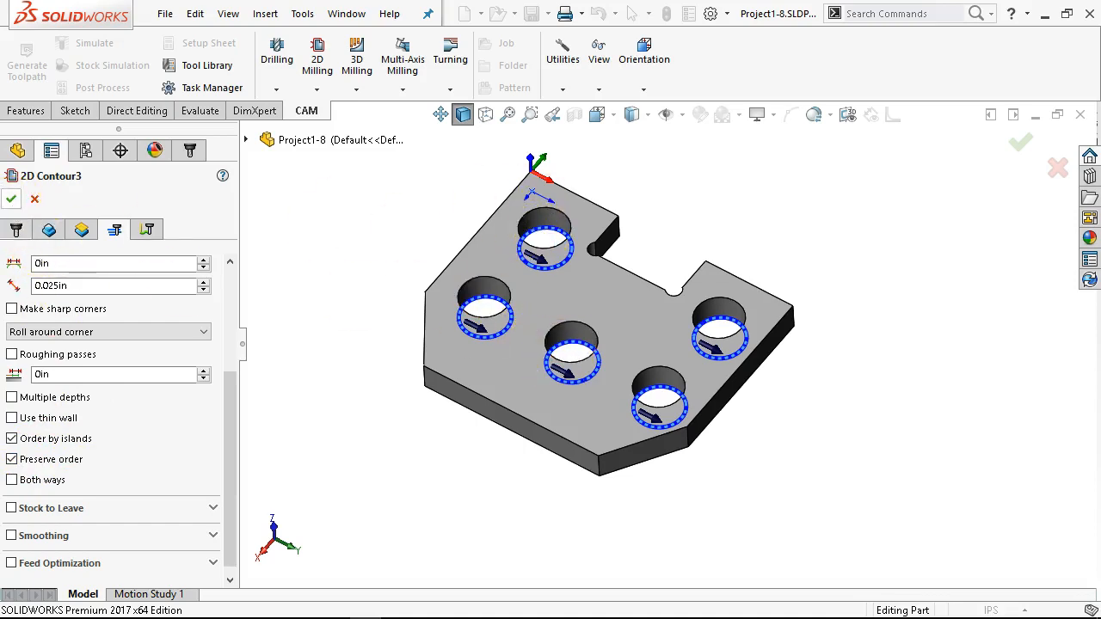
left_click(11, 199)
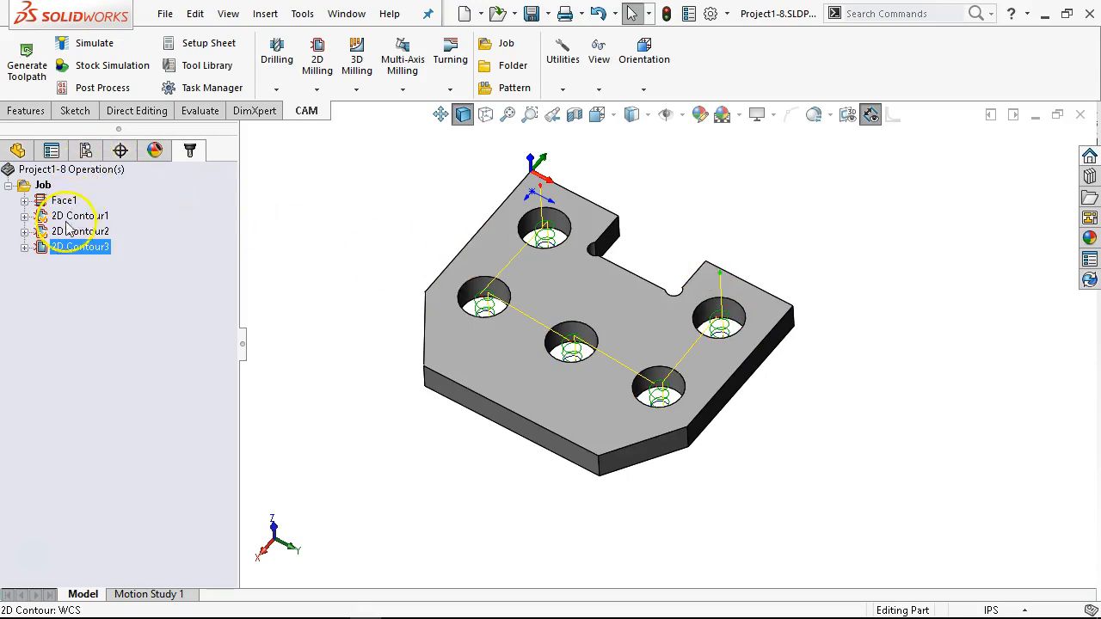
Step: Review the third contour's tool settings and selected hole edges, leaving the operation unchanged
right_click(65, 252)
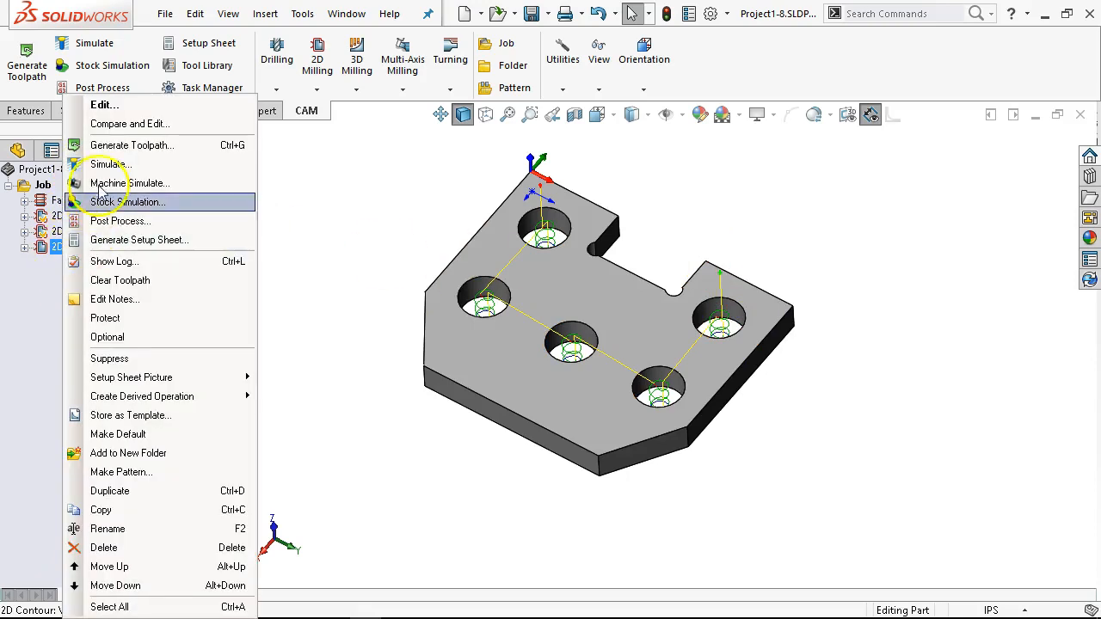
left_click(110, 106)
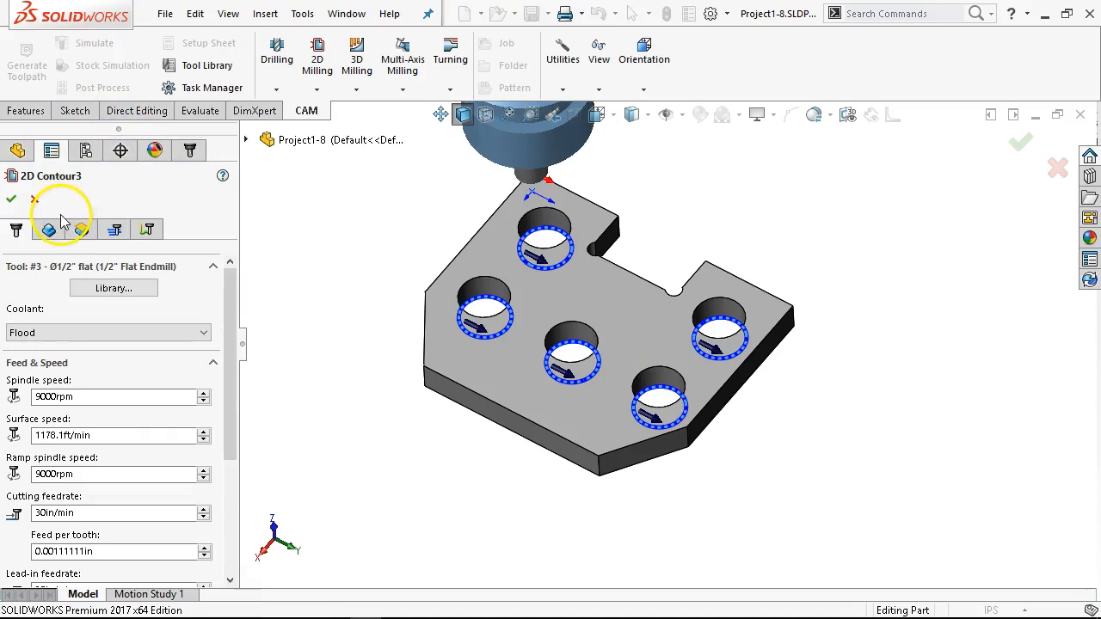
left_click(48, 232)
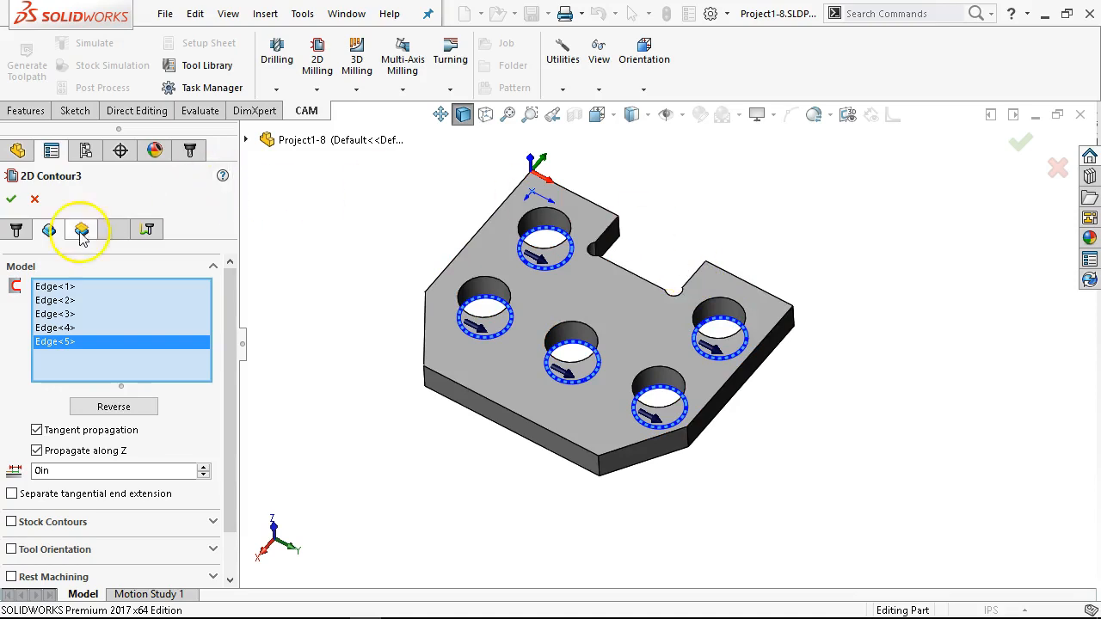
left_click(12, 200)
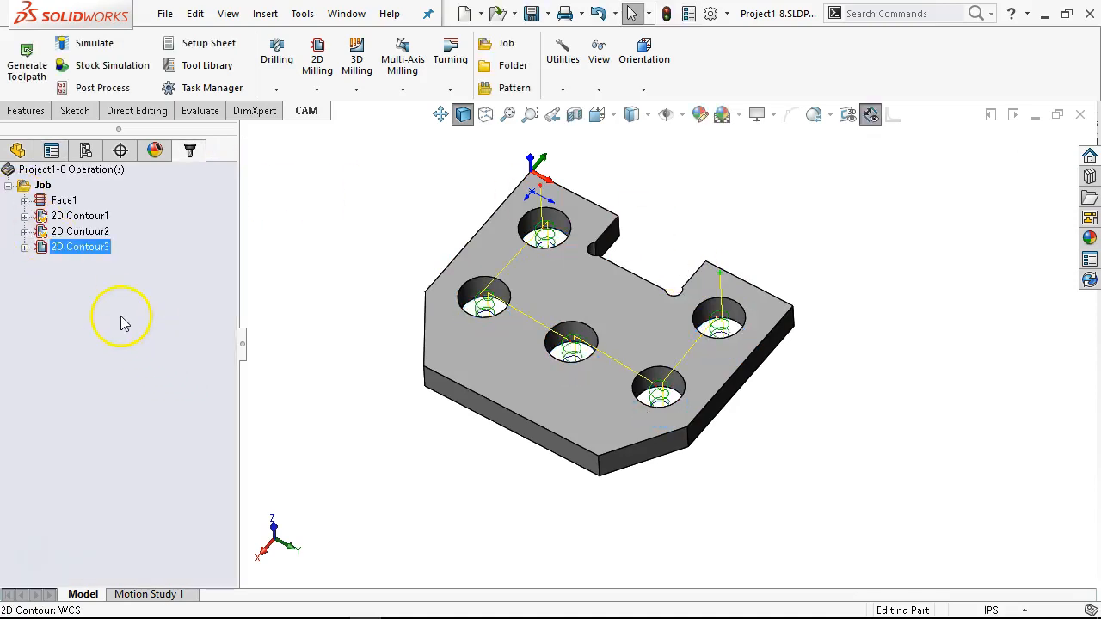
Step: Create a new 2D contour operation and assign the 1/4" flat endmill from the tool library
right_click(67, 283)
mouse_move(134, 295)
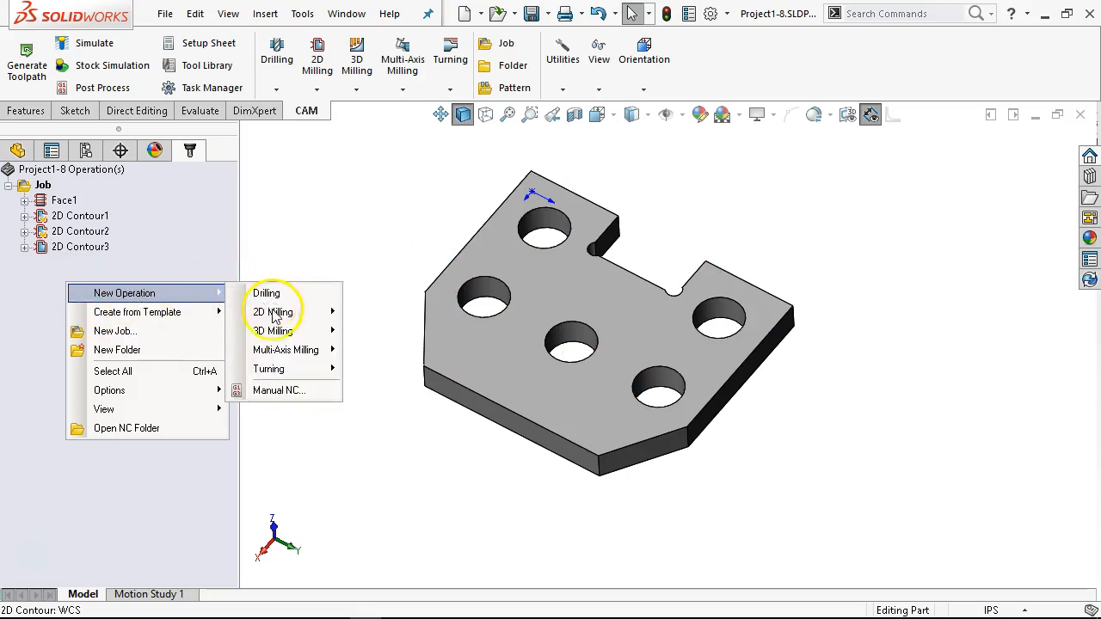
mouse_move(275, 316)
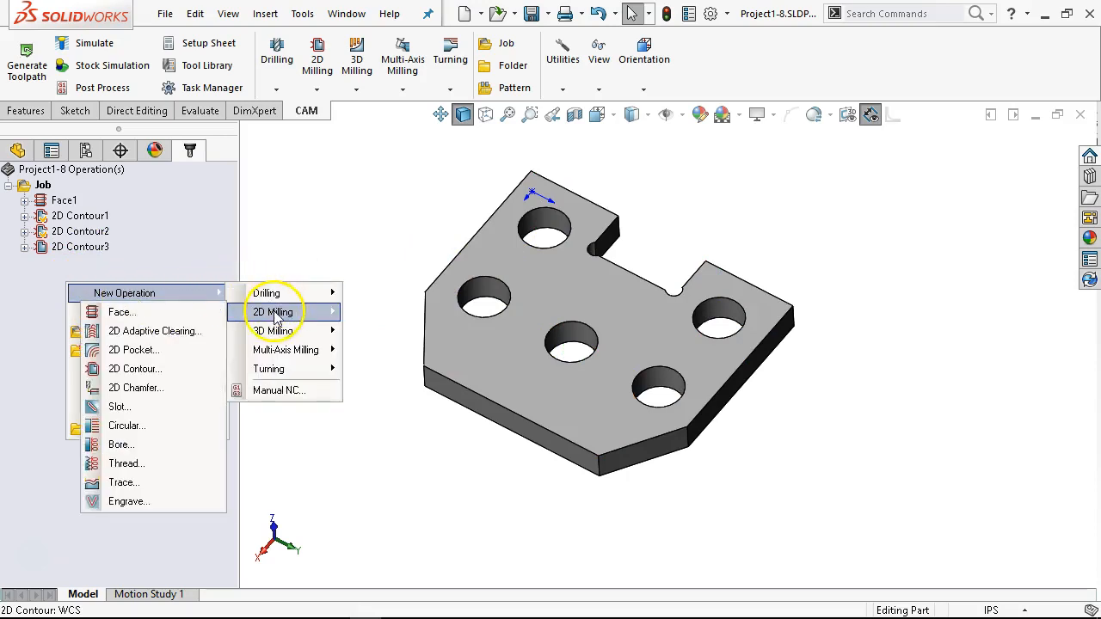
left_click(133, 369)
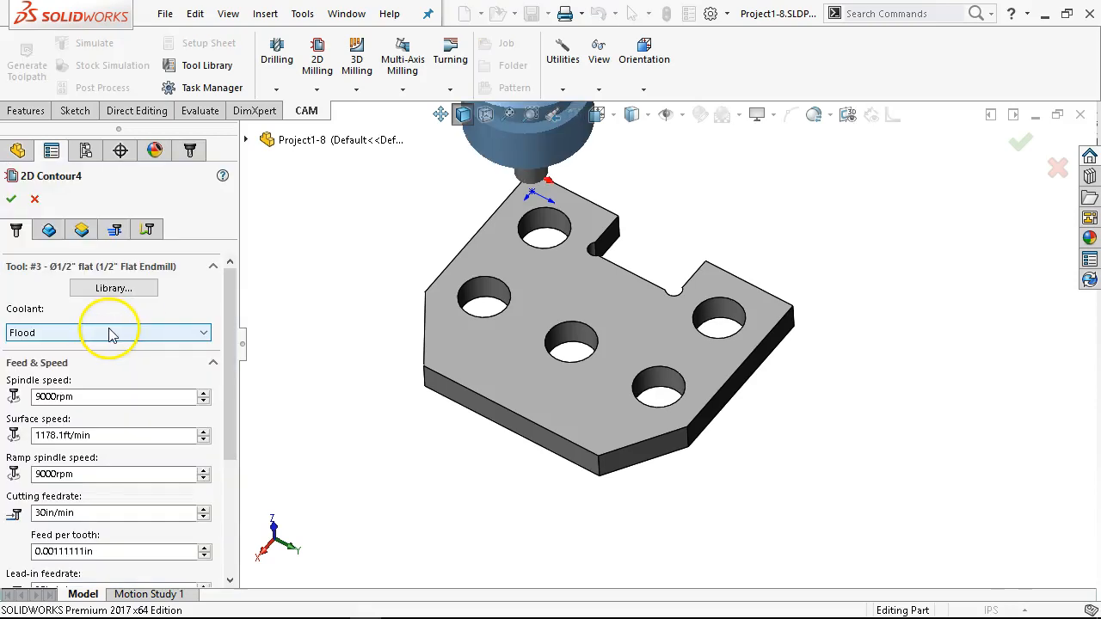
left_click(113, 289)
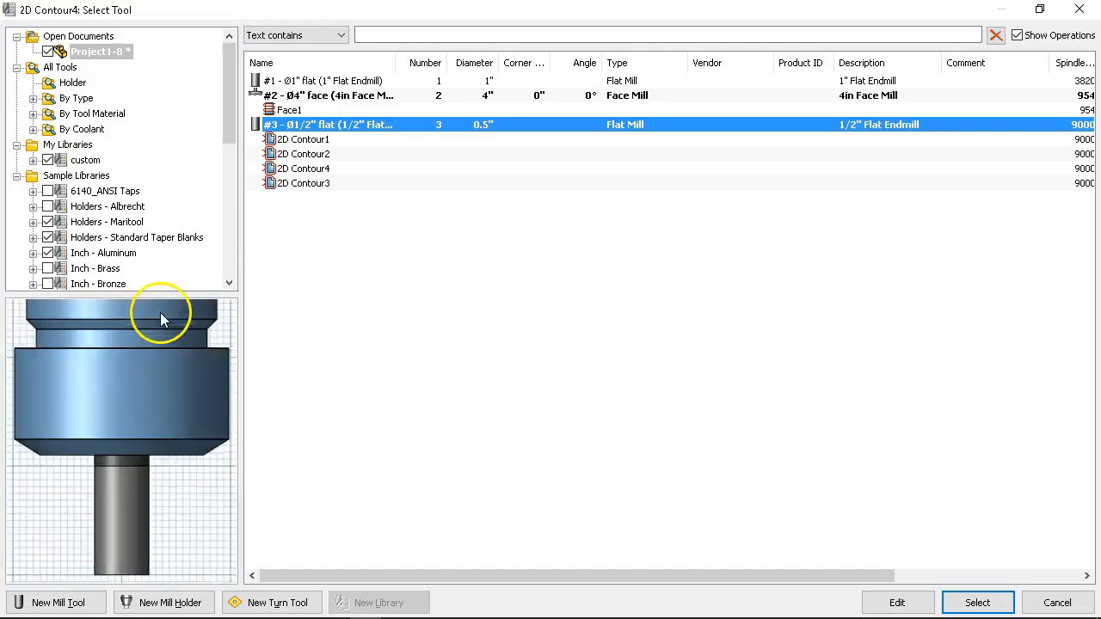
left_click(33, 98)
left_click(89, 98)
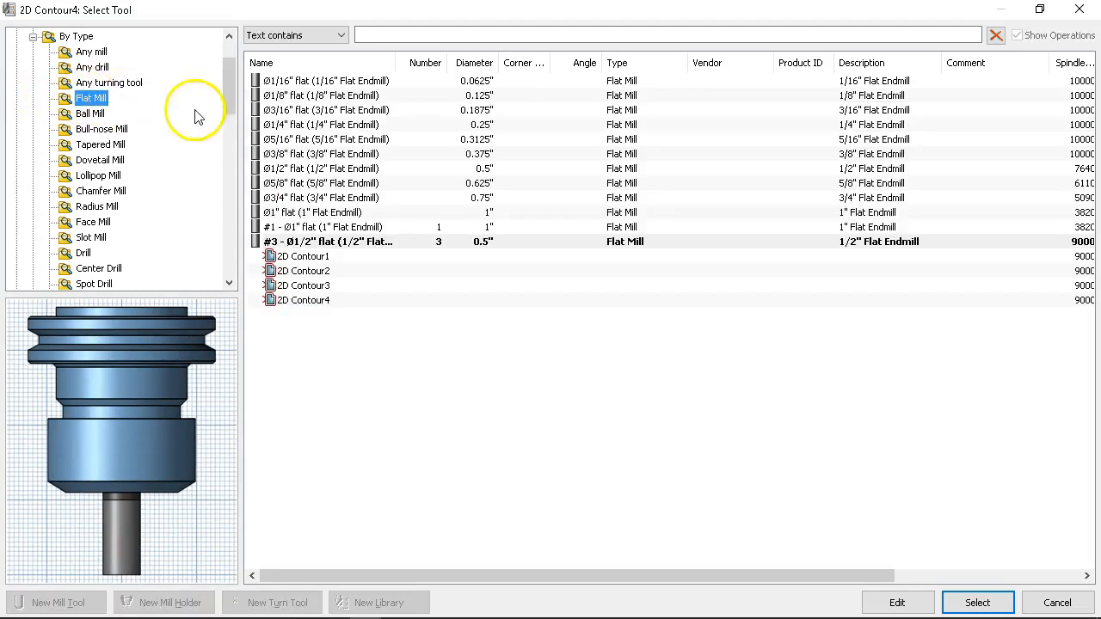
left_click(300, 125)
left_click(975, 600)
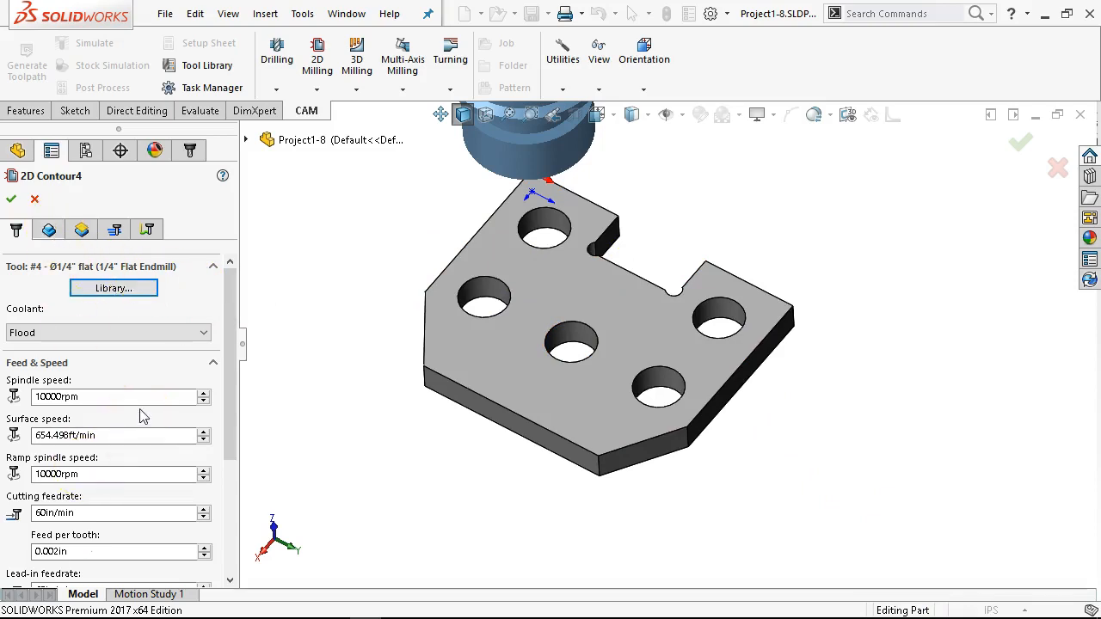
Step: Set the new contour's feed per tooth to 0.0005 in
left_click_drag(230, 377, 228, 436)
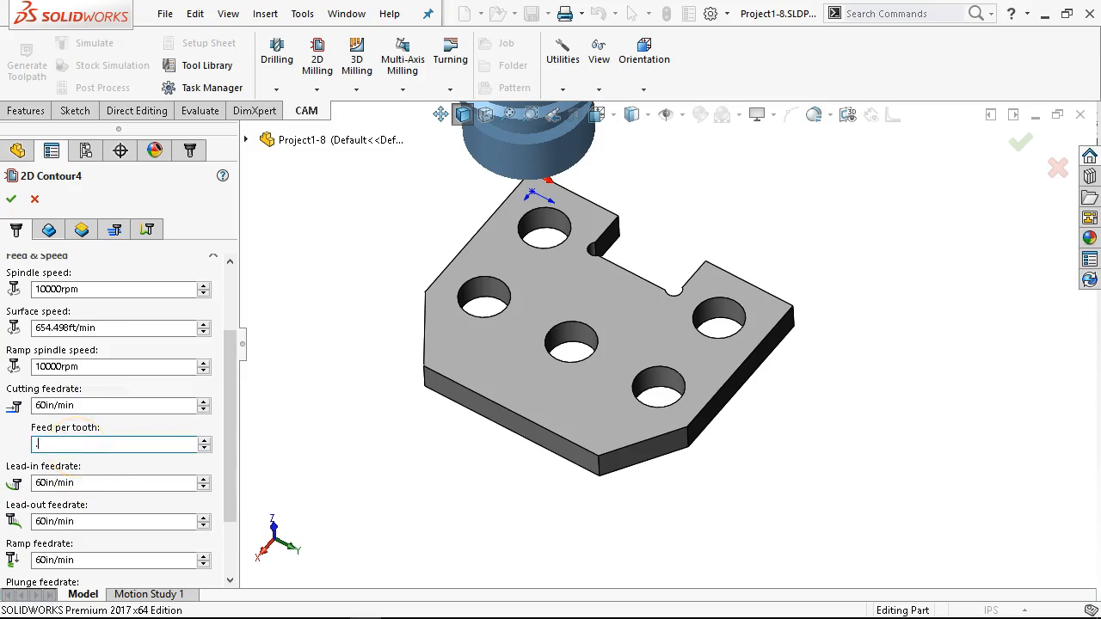
type("005")
scroll(78, 451, "up", 3)
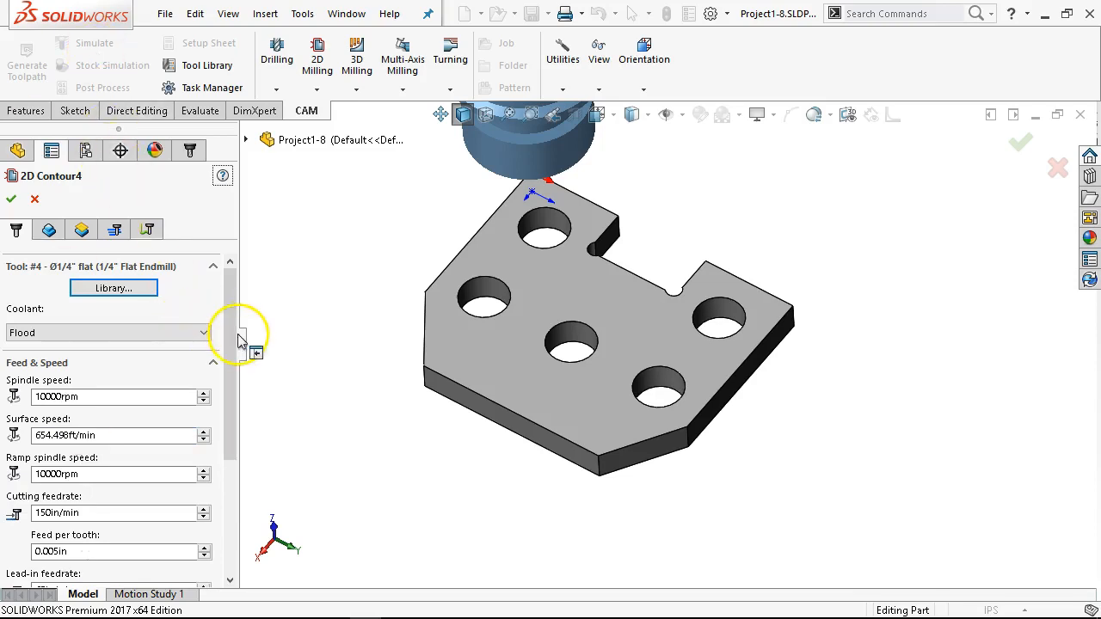
left_click_drag(239, 352, 238, 418)
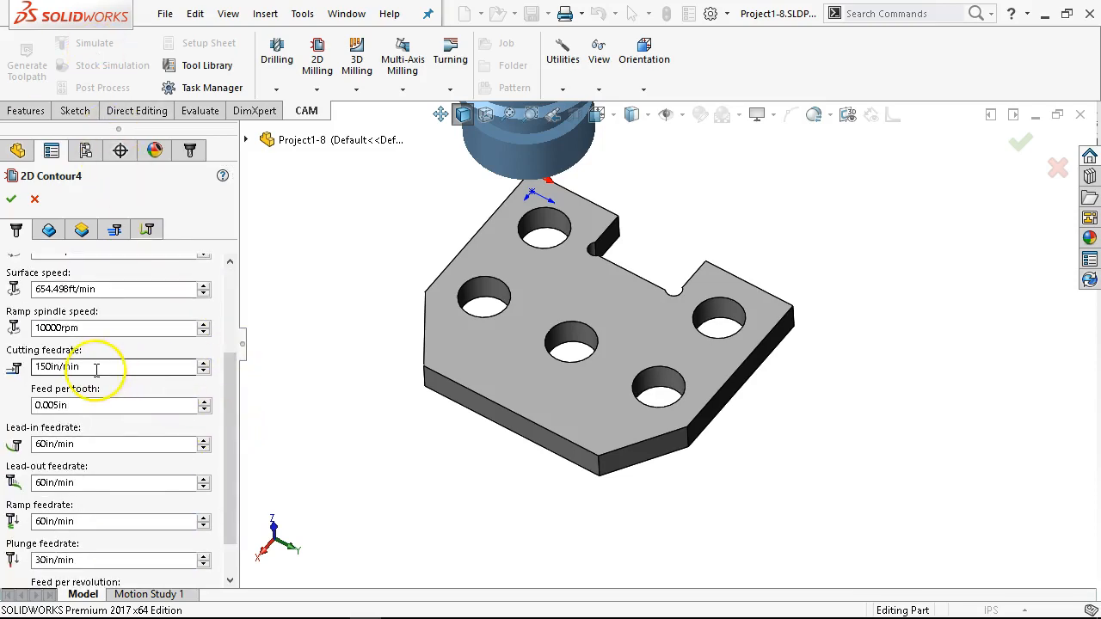
left_click(96, 405)
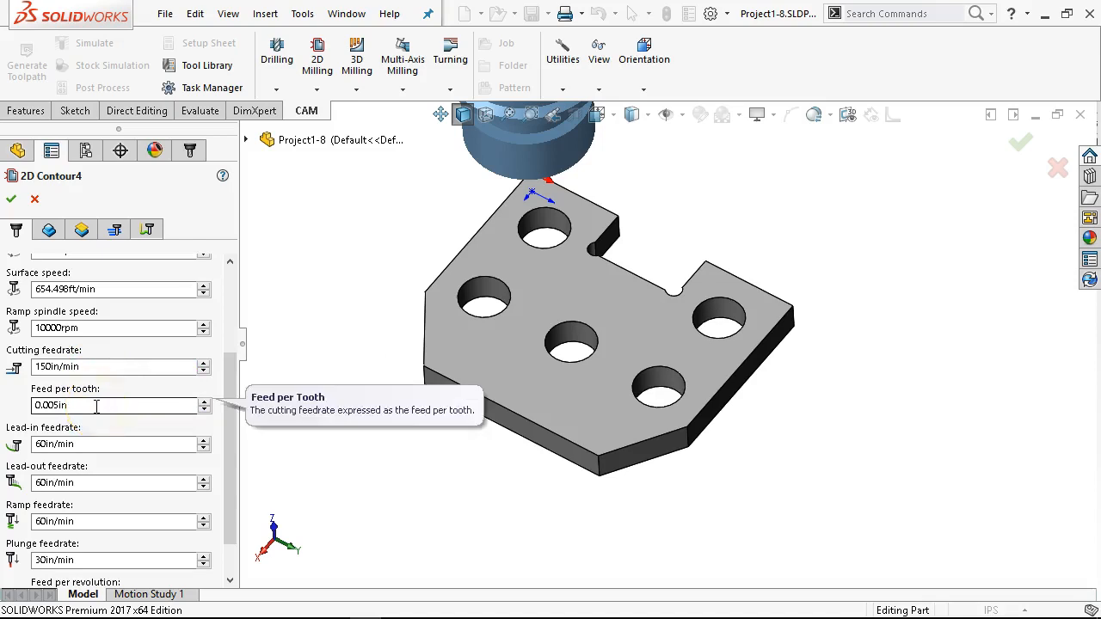
left_click(69, 410)
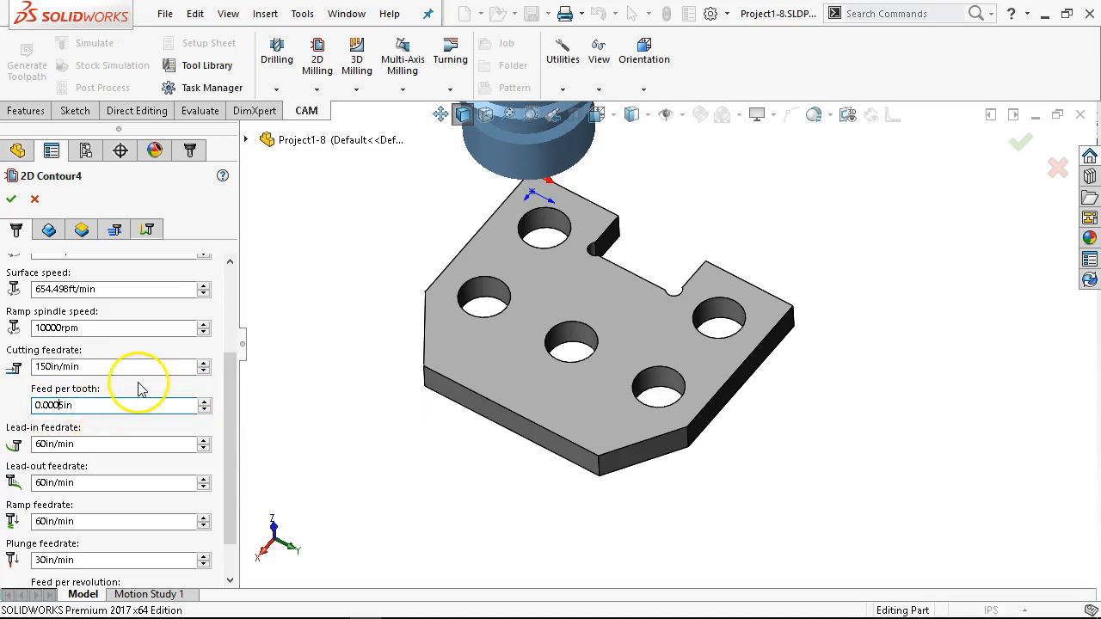
scroll(139, 383, "up", 5)
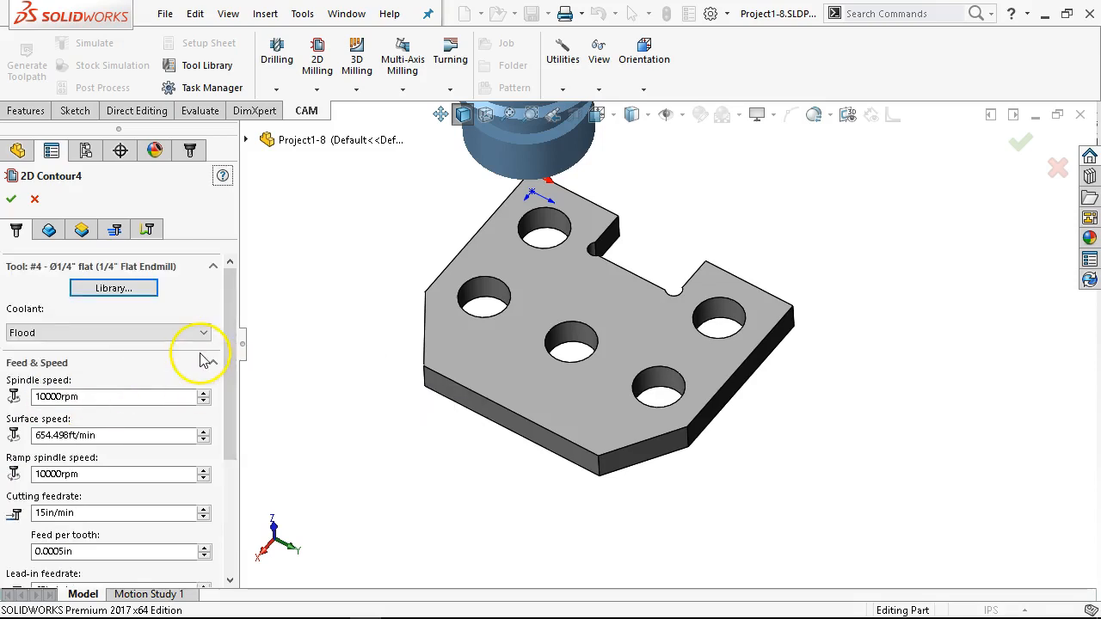
Step: Set the new contour's lead-in, lead-out, ramp and plunge feedrates to 15 in/min
scroll(202, 365, "down", 6)
scroll(207, 370, "down", 1)
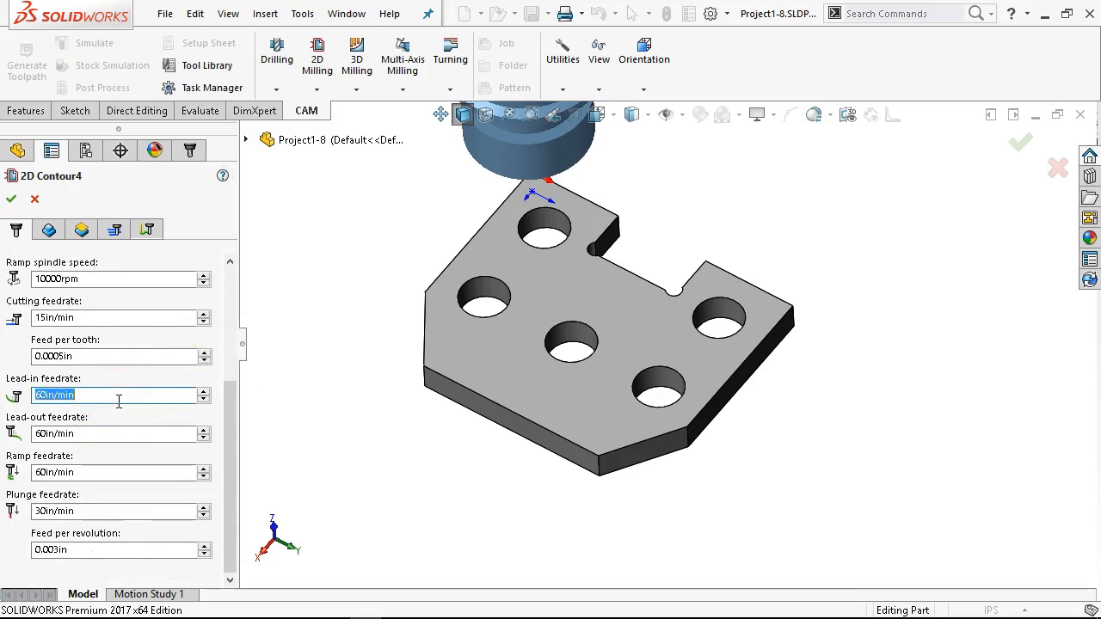
key("Tab")
type("15")
key("Tab")
type("15")
key("Tab")
type("15")
key("Tab")
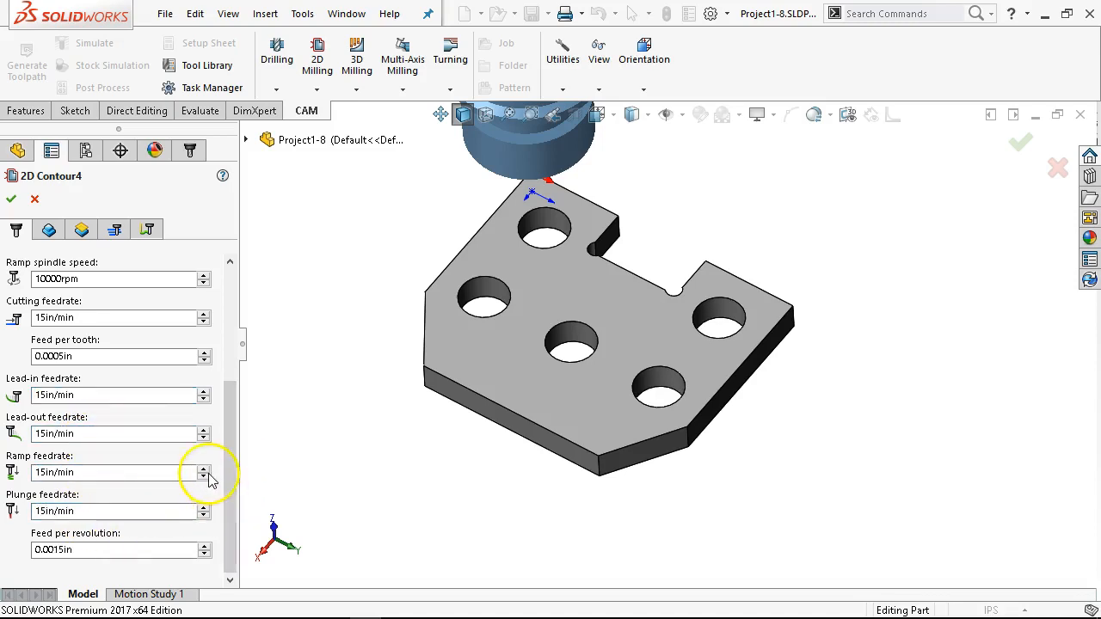
left_click_drag(227, 465, 219, 336)
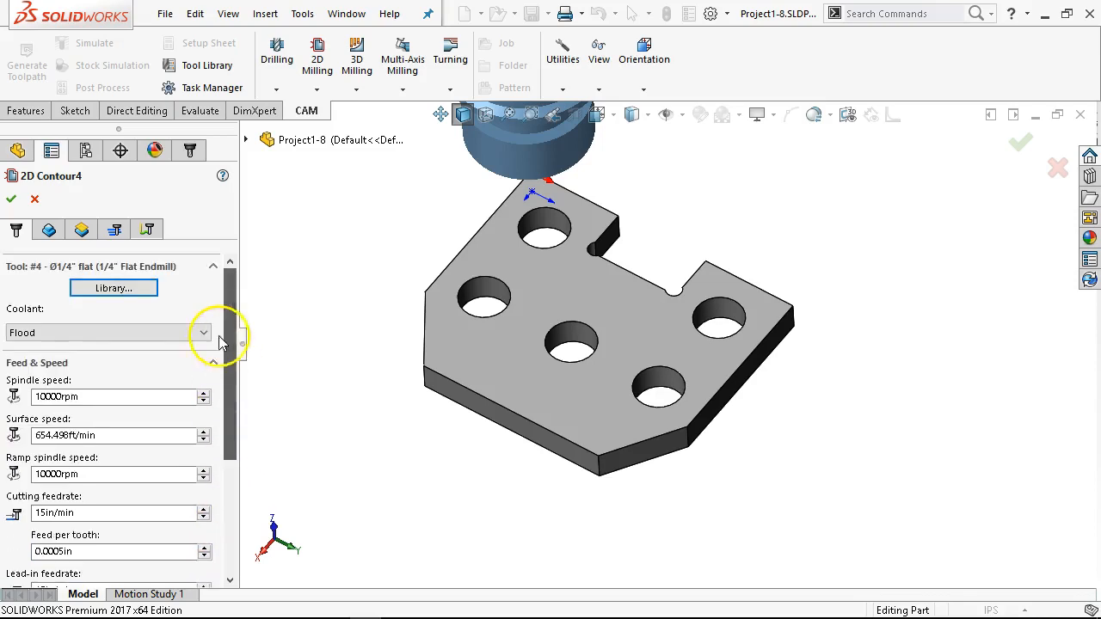
Step: Turn off propagation along Z, select the notch's upper side edge nearest the origin as contour geometry, and reverse its direction
left_click(50, 229)
left_click(36, 451)
scroll(581, 314, "down", 3)
scroll(607, 212, "up", 1)
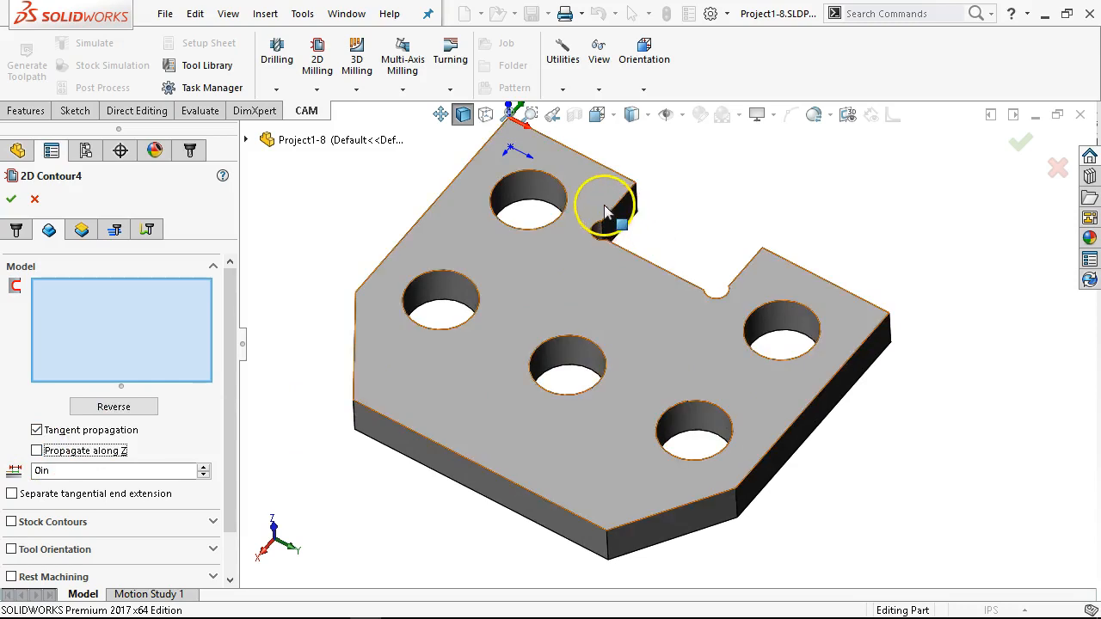
left_click(613, 211)
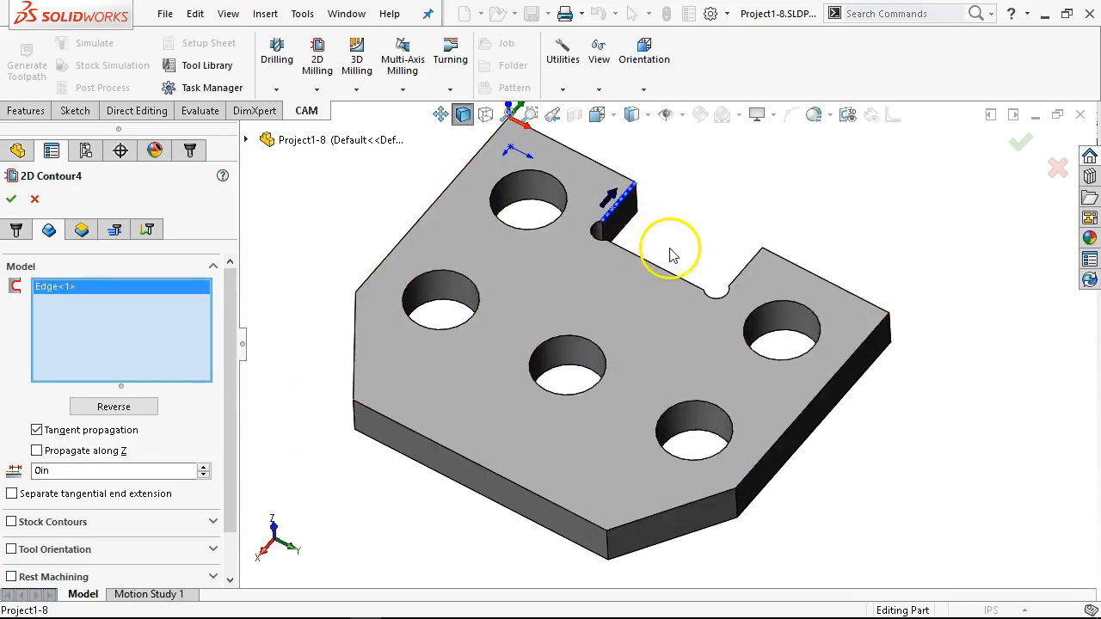
middle_click_drag(657, 225, 664, 251)
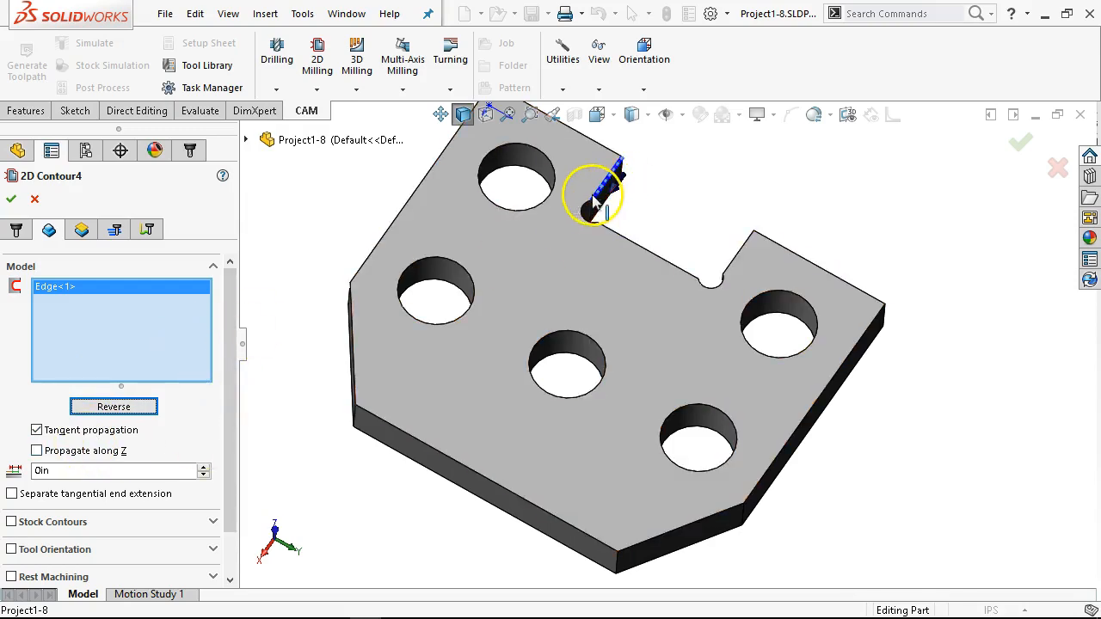
Step: Extend the contour selection through both rounded corner reliefs, the notch's straight base edge and its opposite side edge
left_click(592, 216)
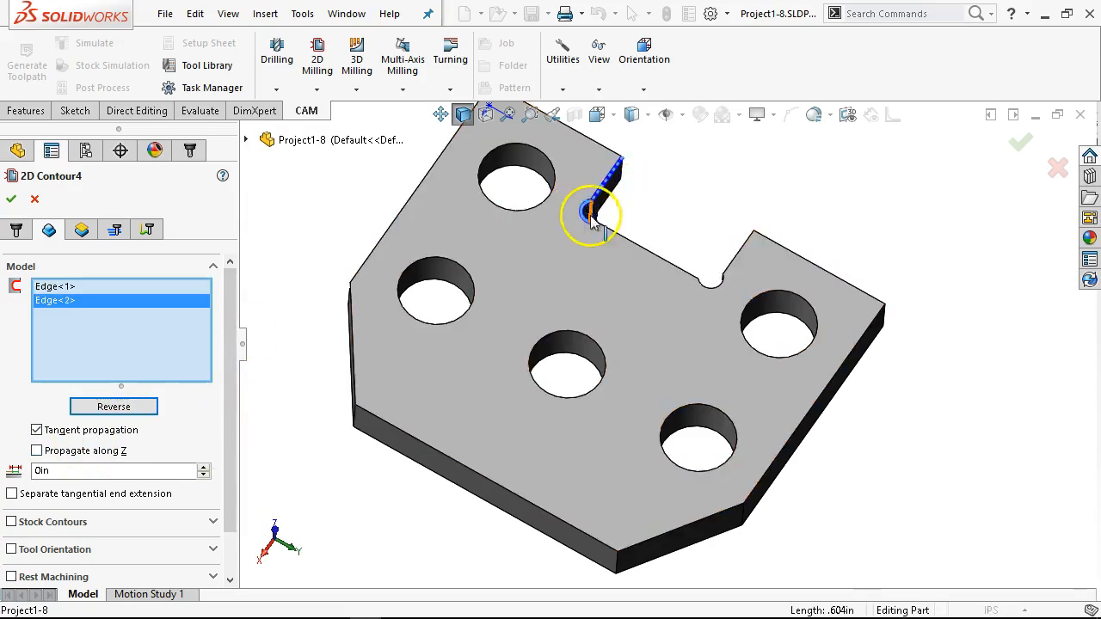
left_click(652, 247)
left_click(721, 295)
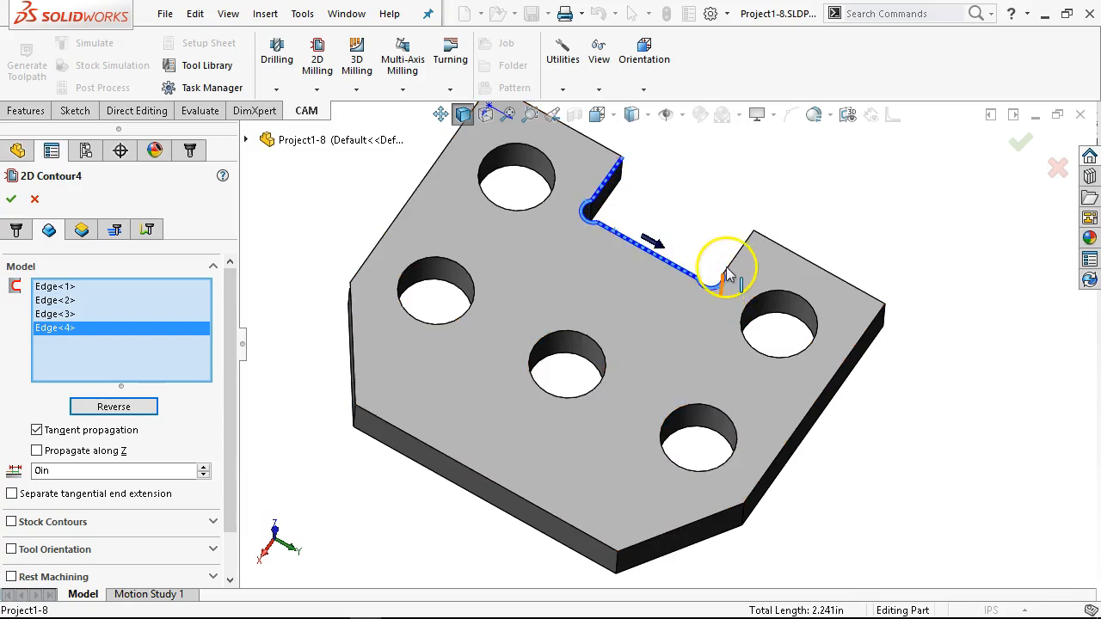
left_click(732, 268)
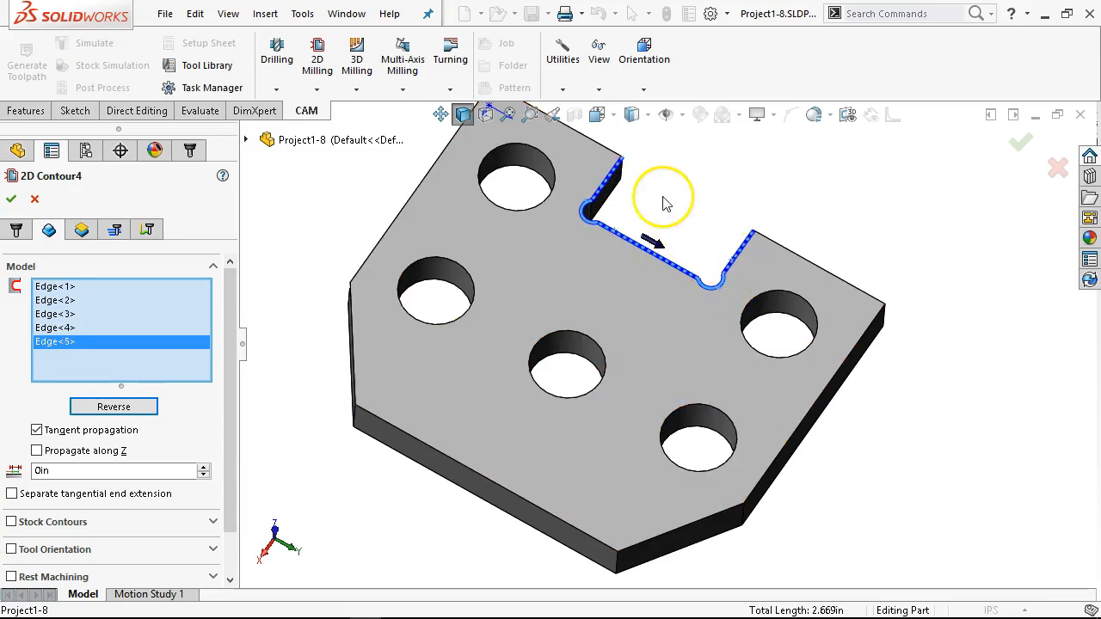
middle_click_drag(668, 197, 651, 166)
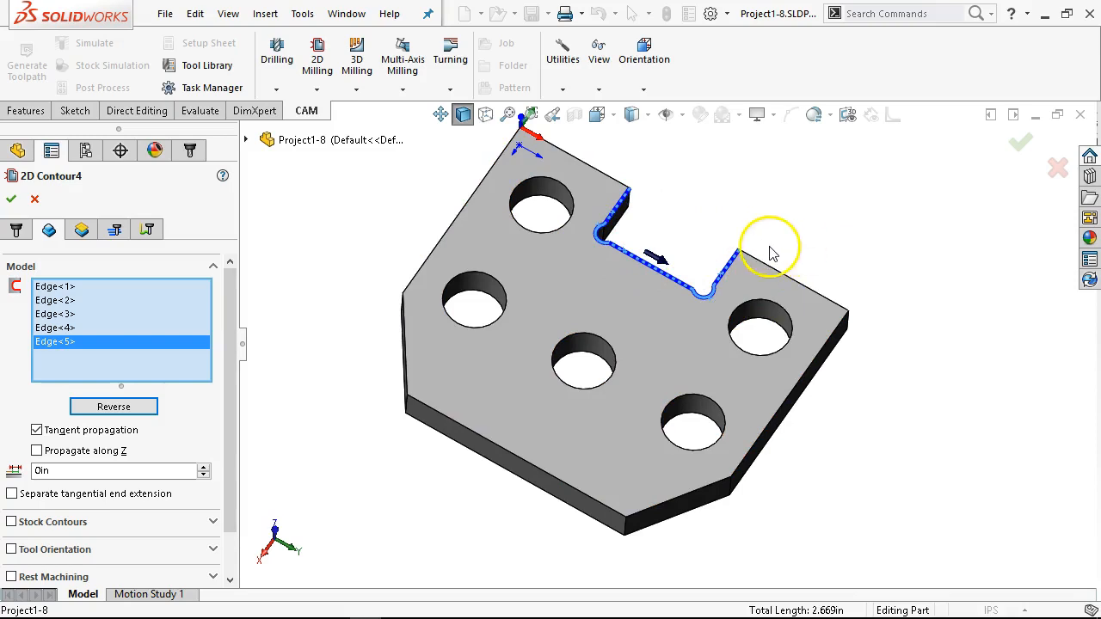
scroll(748, 236, "up", 2)
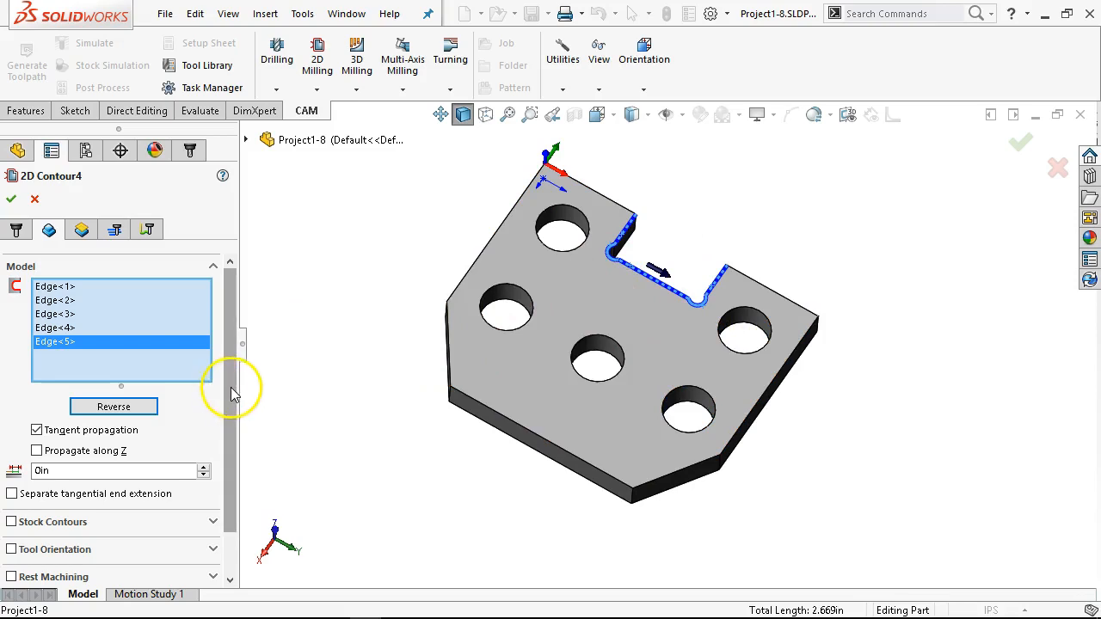
Step: Set the new contour's bottom height to -0.3 in from the contour
left_click(81, 230)
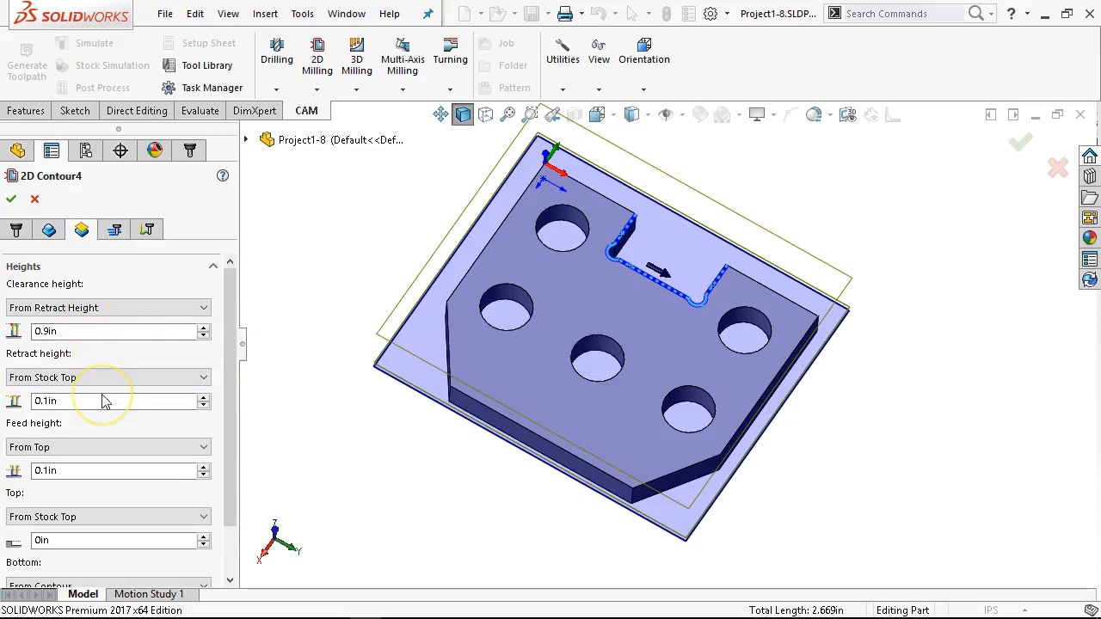
left_click_drag(229, 418, 229, 516)
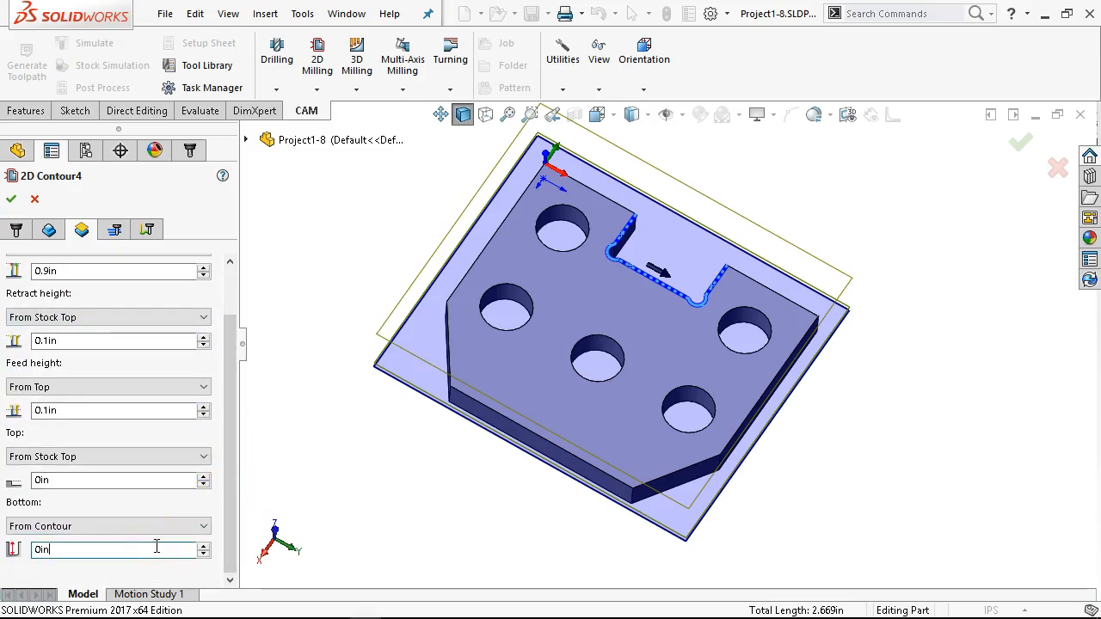
type("-.3")
key("Tab")
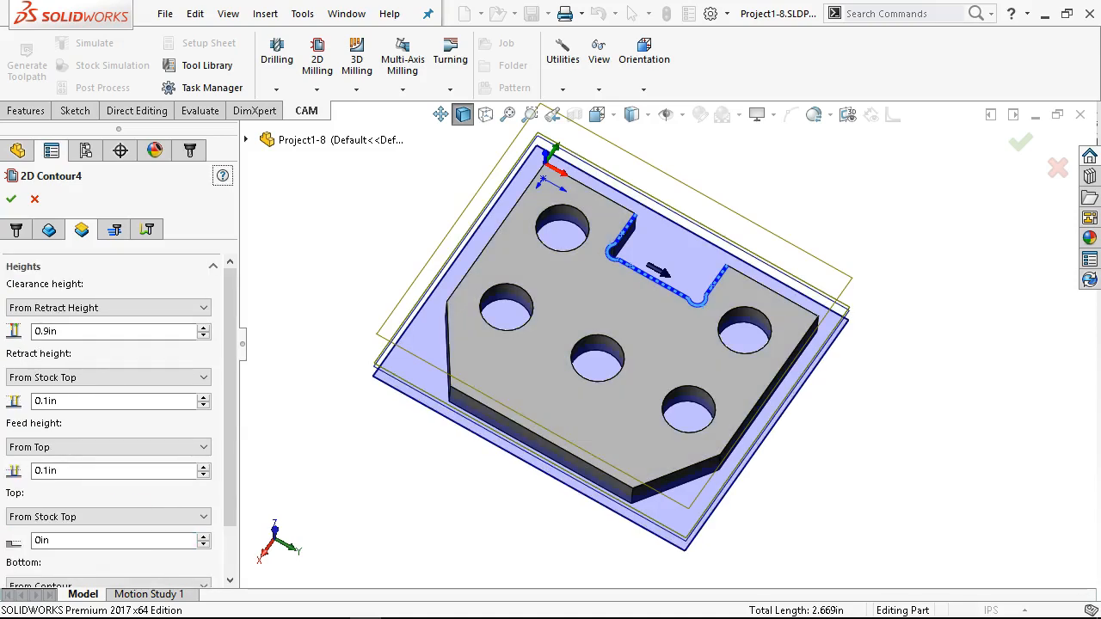
Step: Change the bottom height to a shallower offset below the selected notch contour
scroll(228, 430, "down", 3)
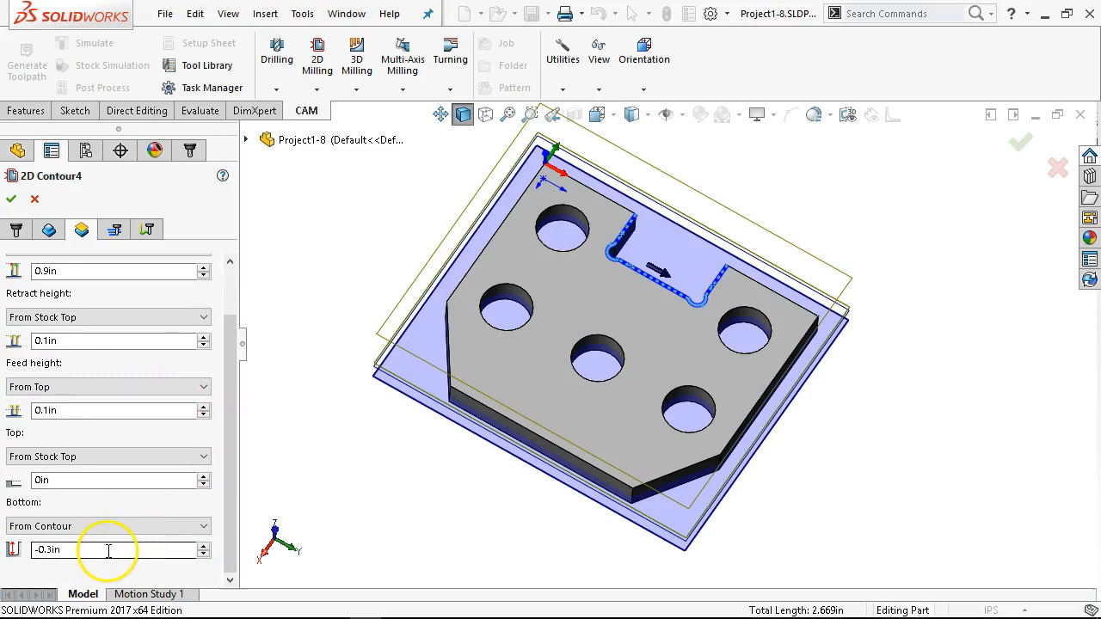
key("BackSpace")
key("BackSpace")
key("BackSpace")
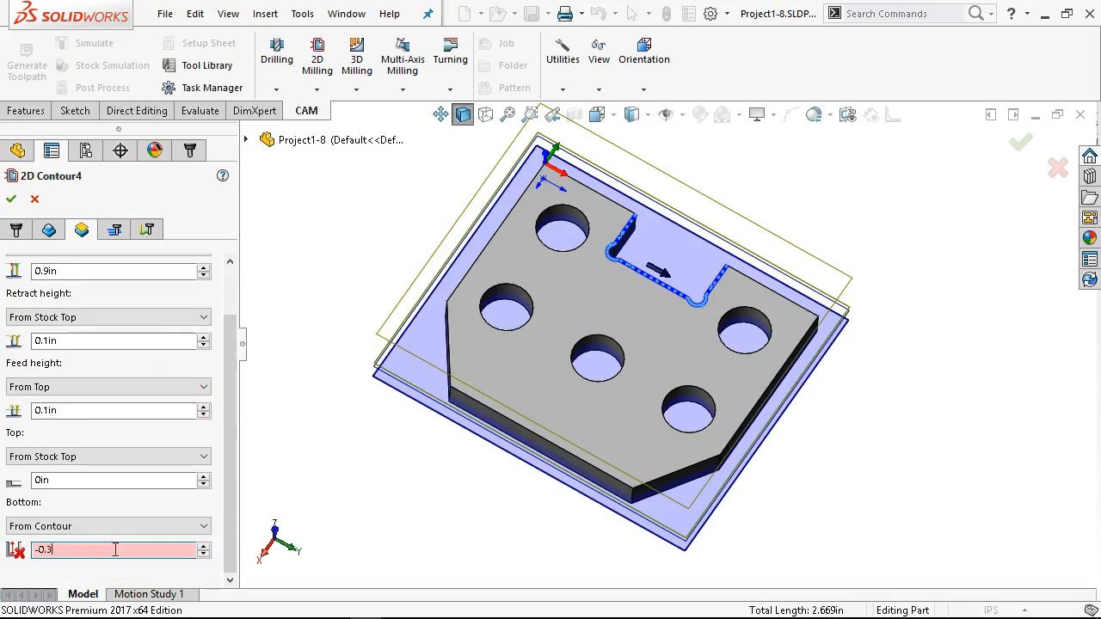
key("Tab")
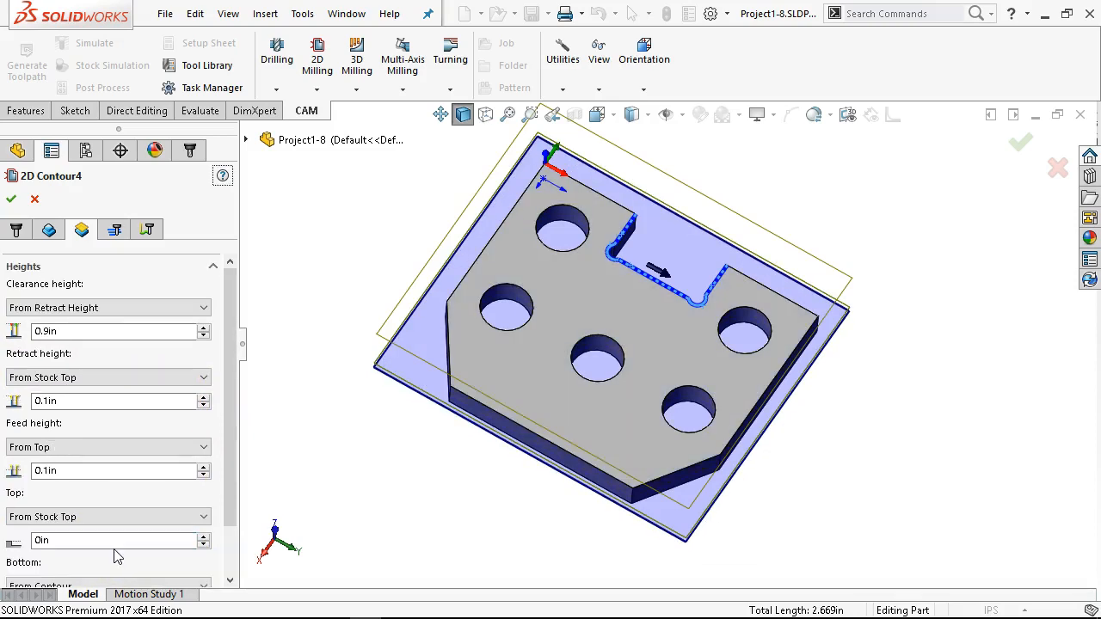
Step: Set the notch contour's compensation type to Wear and review the remaining pass settings
left_click(114, 230)
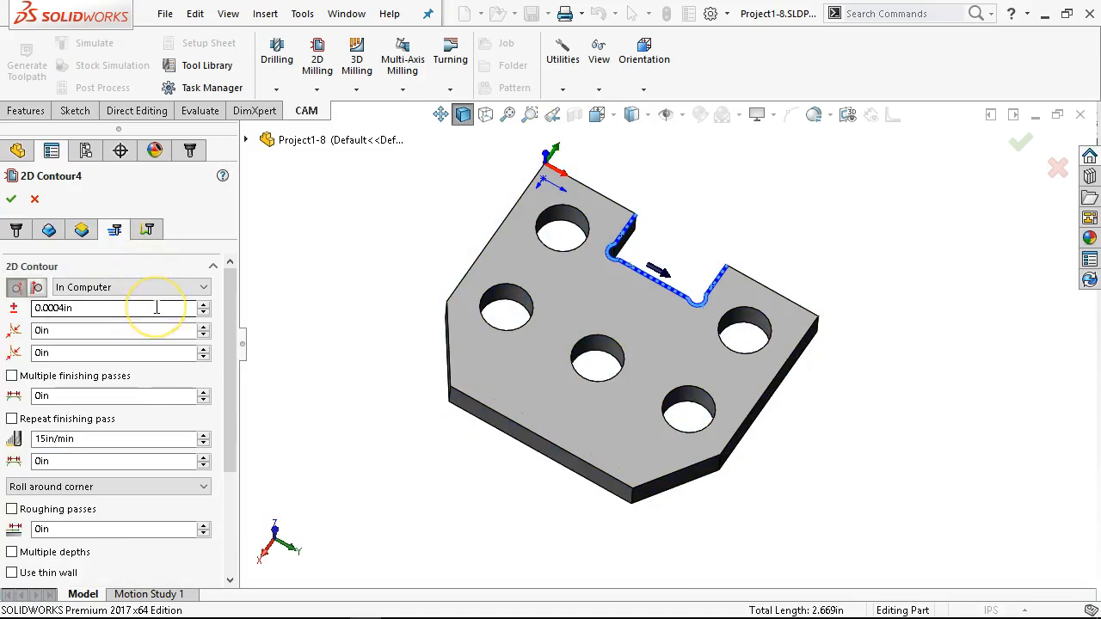
mouse_move(157, 308)
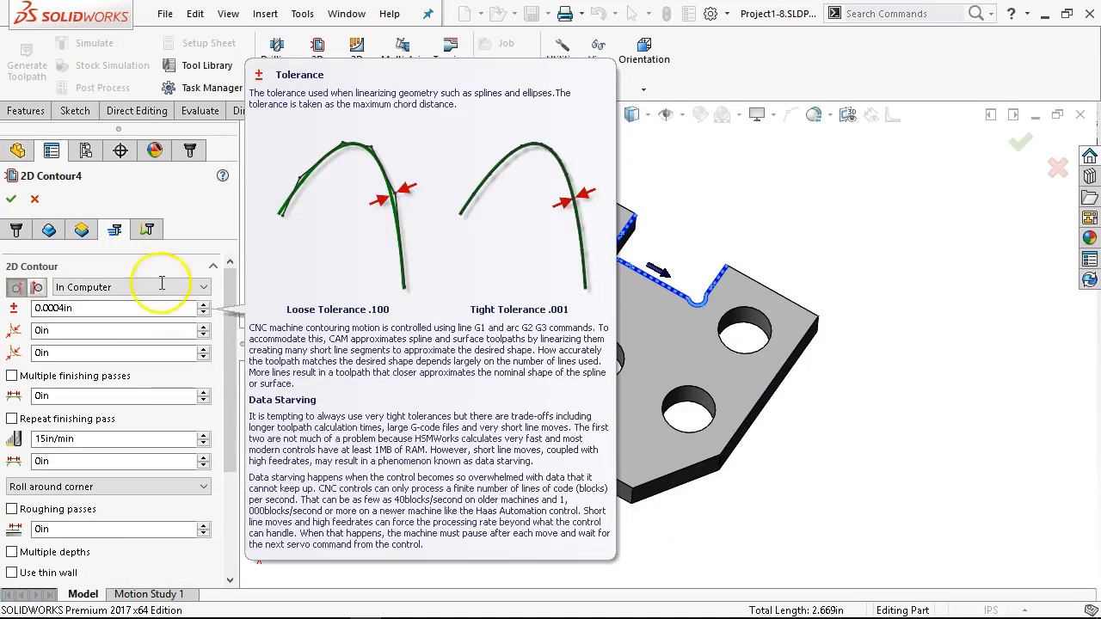
left_click(121, 288)
left_click(121, 328)
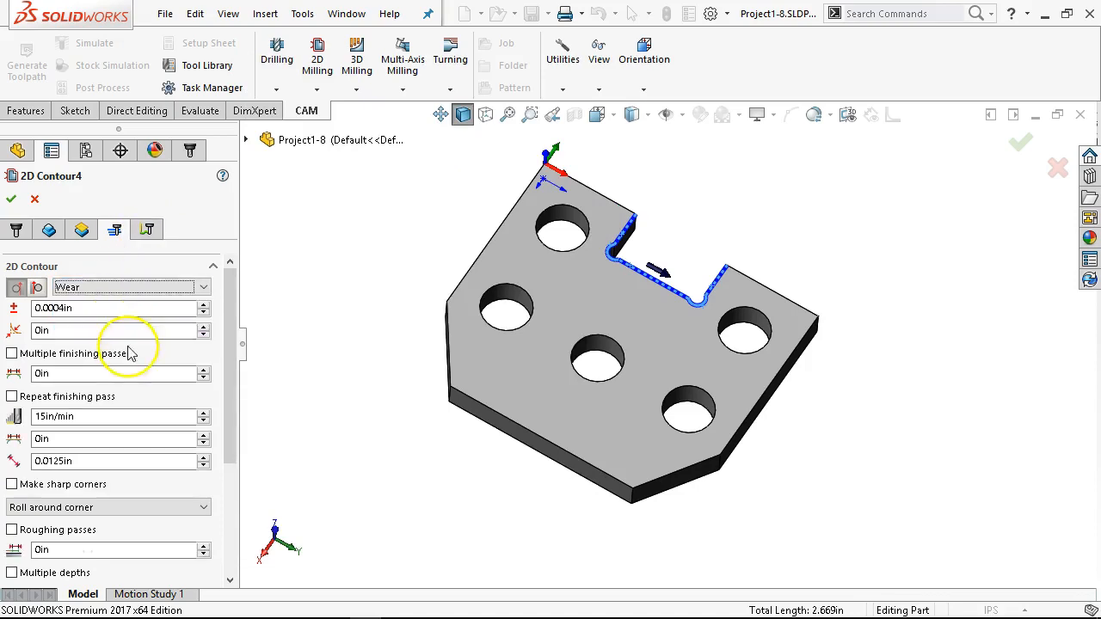
left_click_drag(226, 381, 214, 523)
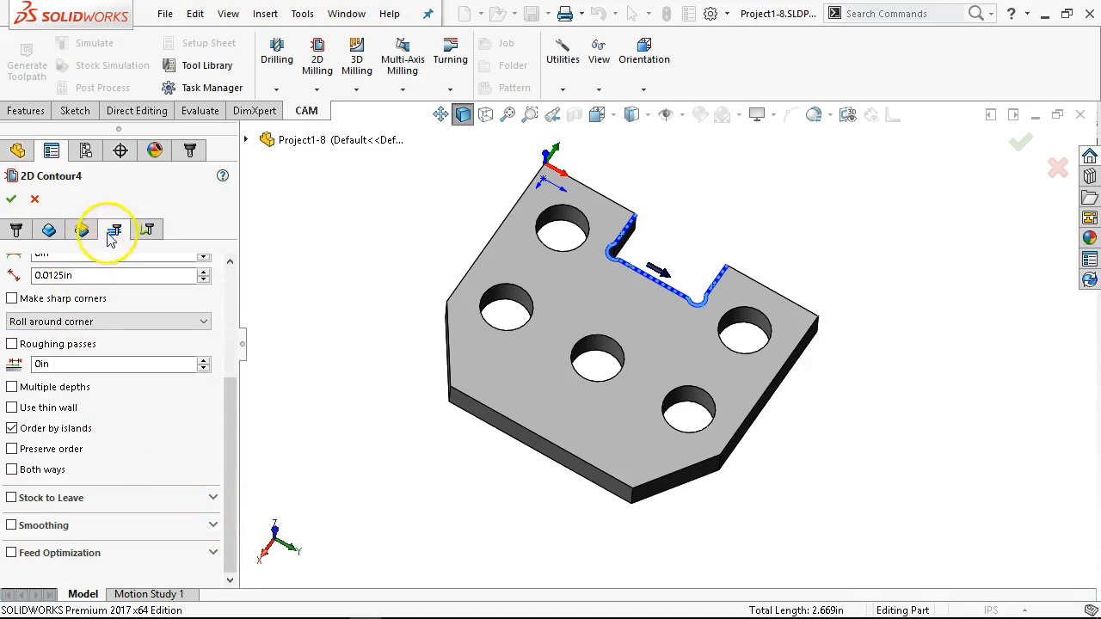
Step: Set the notch contour's lead-in sweep angle to 0 deg and its linear lead-in distance to 0.1 in, and accept the operation
left_click(147, 230)
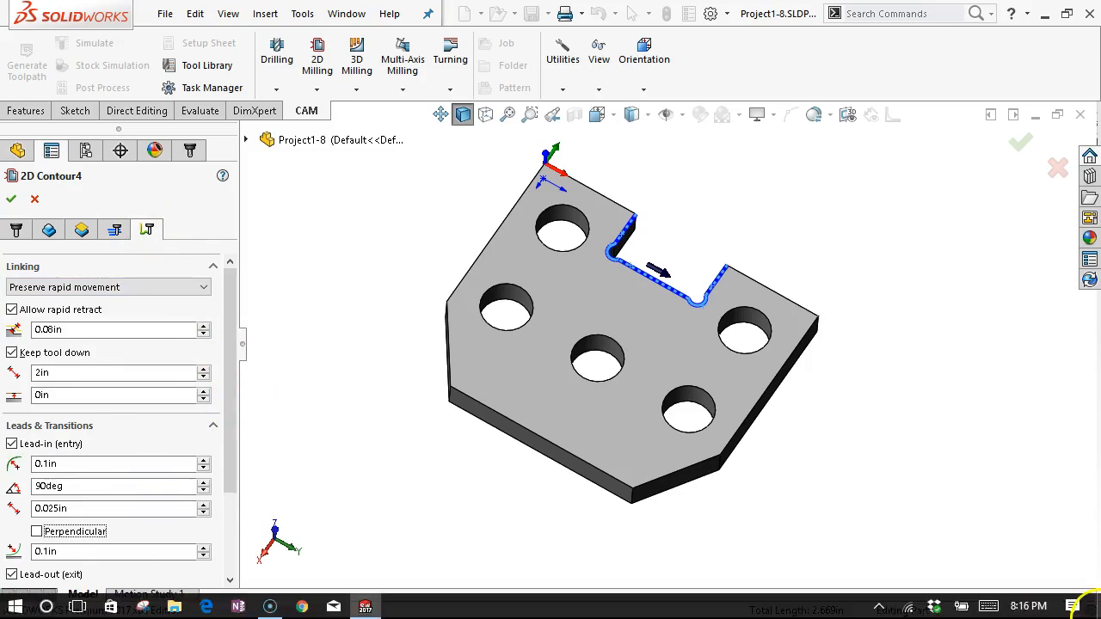
left_click(92, 486)
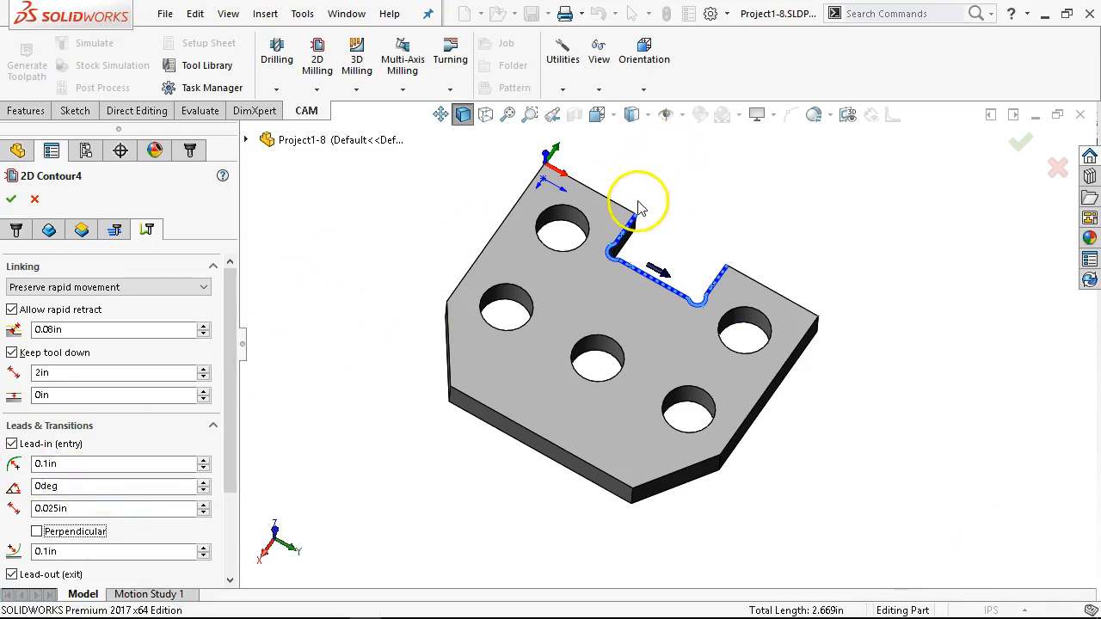
scroll(239, 421, "down", 3)
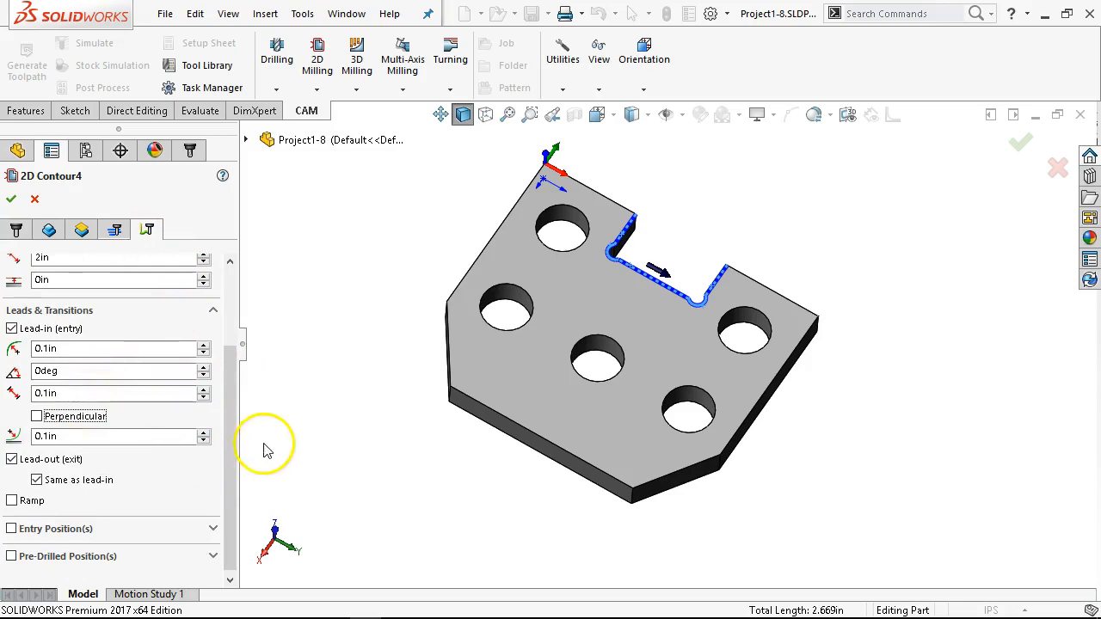
left_click_drag(231, 468, 233, 374)
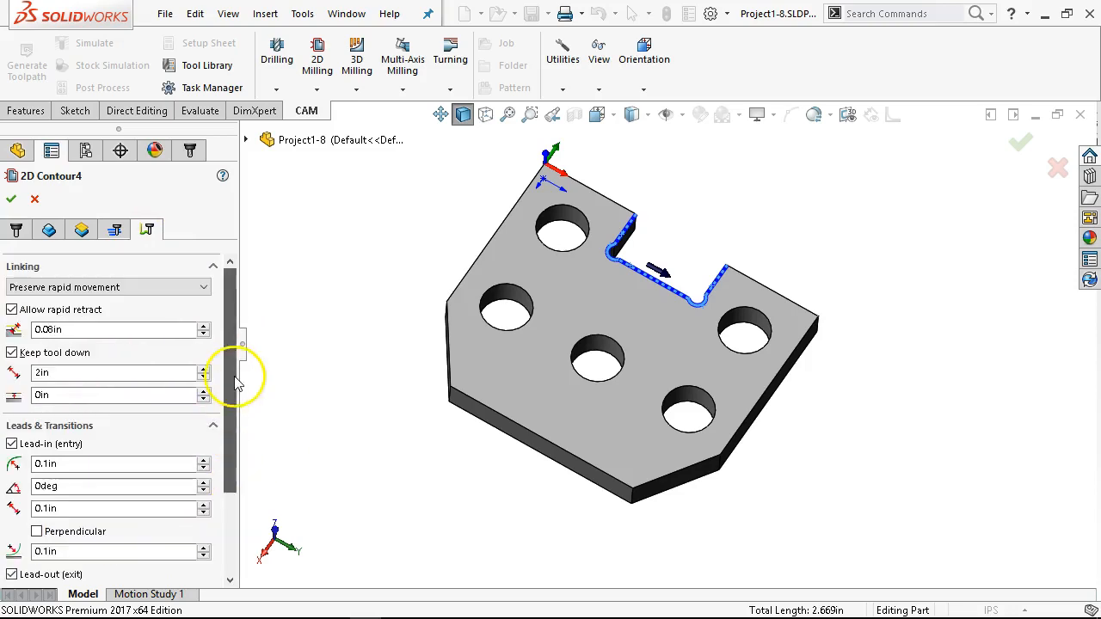
left_click(11, 201)
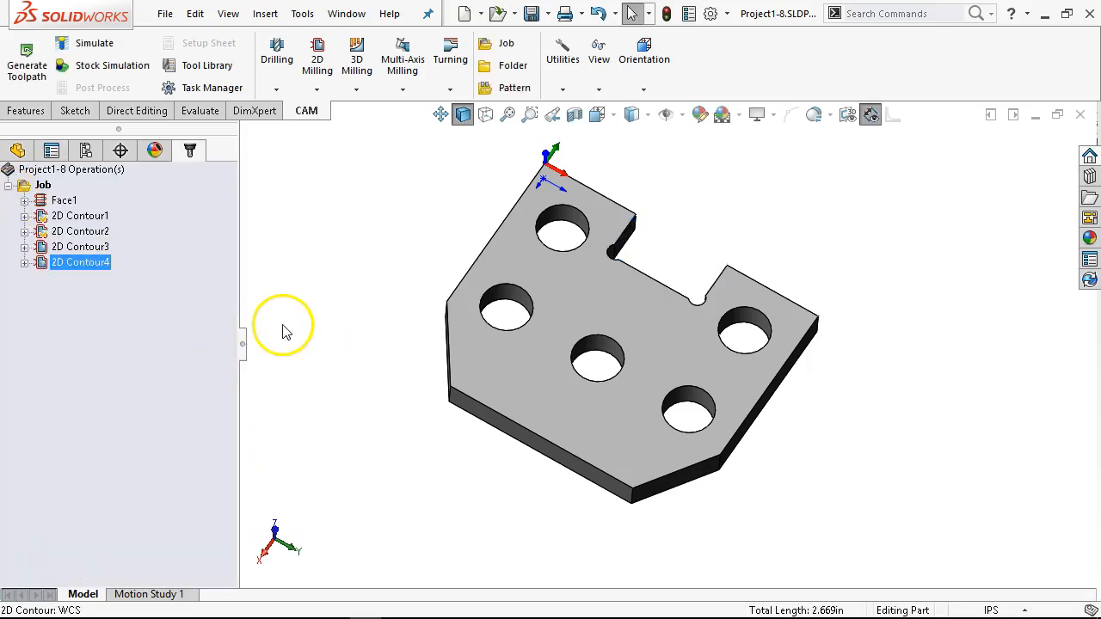
Step: Inspect the notch contour toolpath in a straight-on view, checking the corner reliefs and the lead-in and lead-out moves
left_click(841, 242)
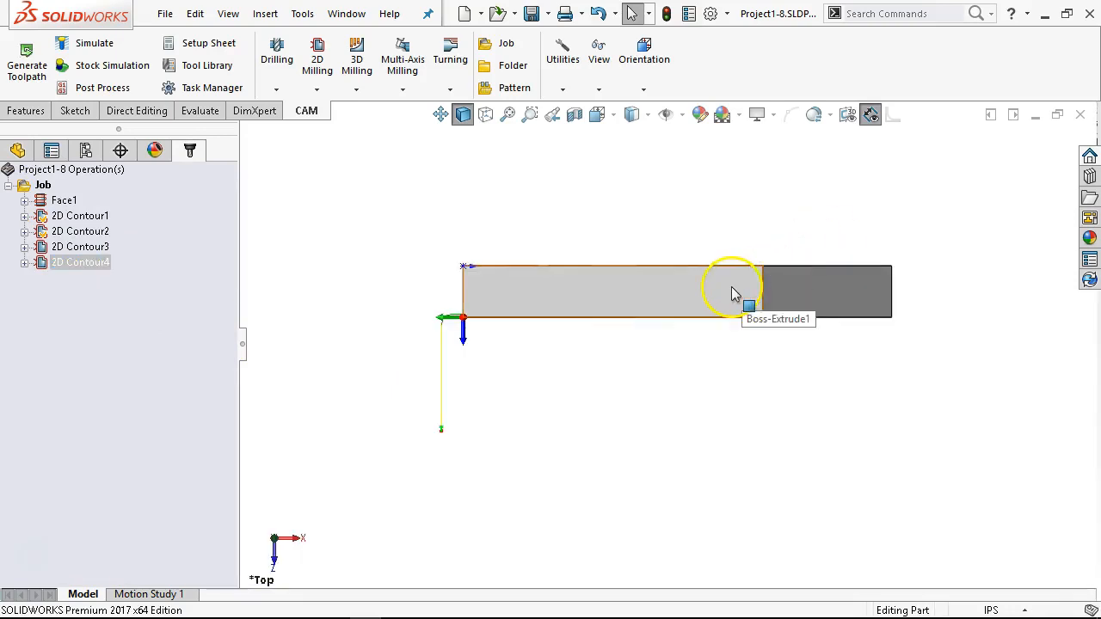
key("space")
left_click(656, 397)
scroll(607, 253, "down", 5)
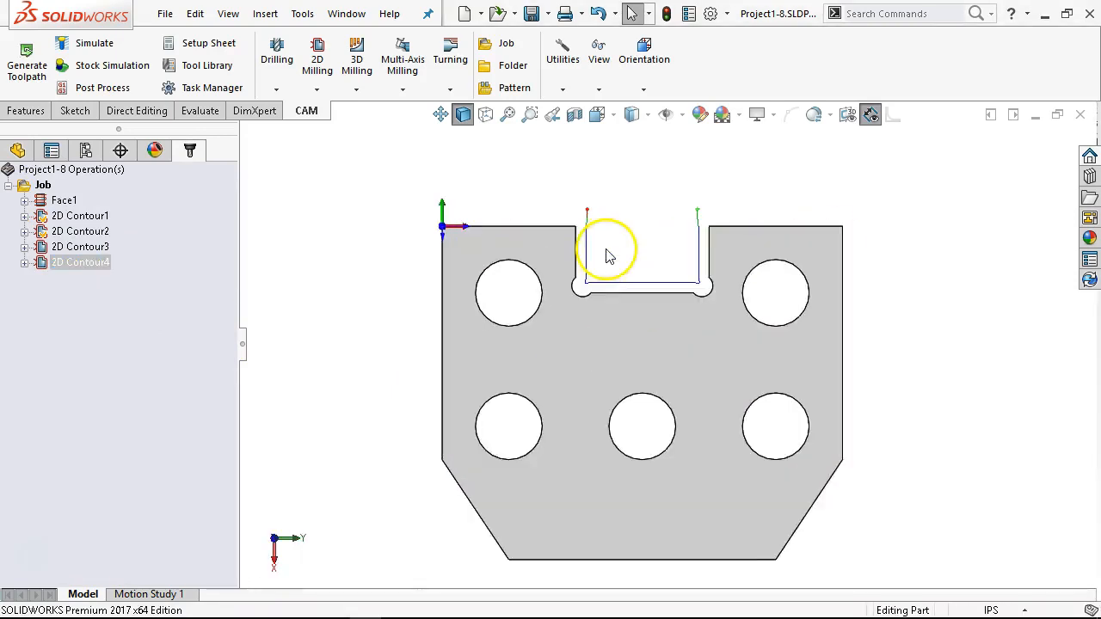
scroll(632, 349, "down", 2)
scroll(580, 337, "down", 3)
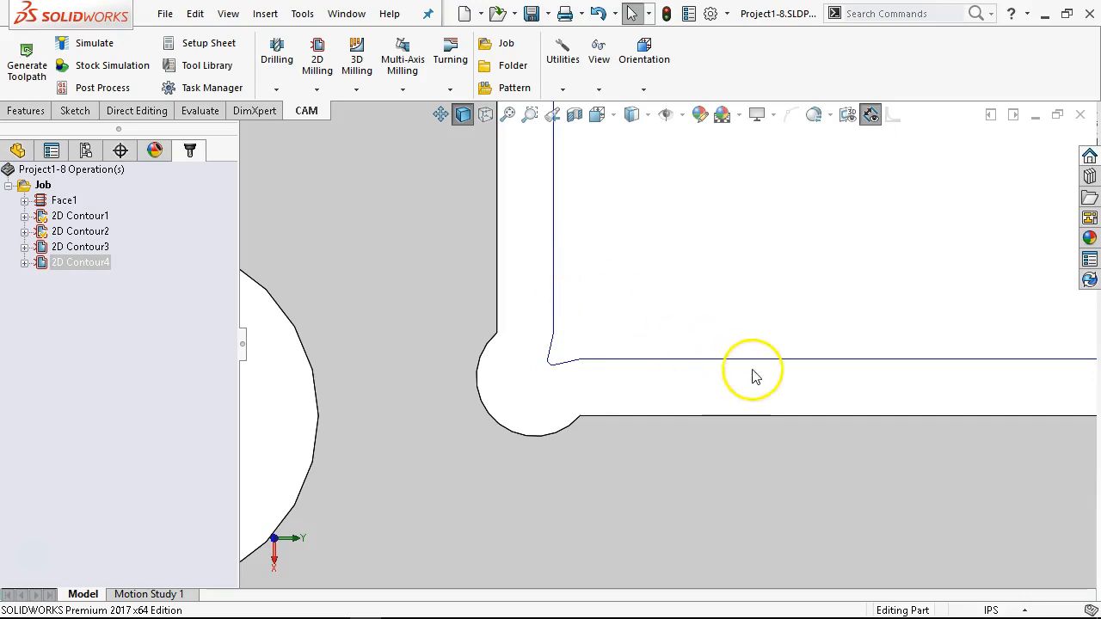
scroll(754, 376, "up", 5)
scroll(651, 238, "down", 3)
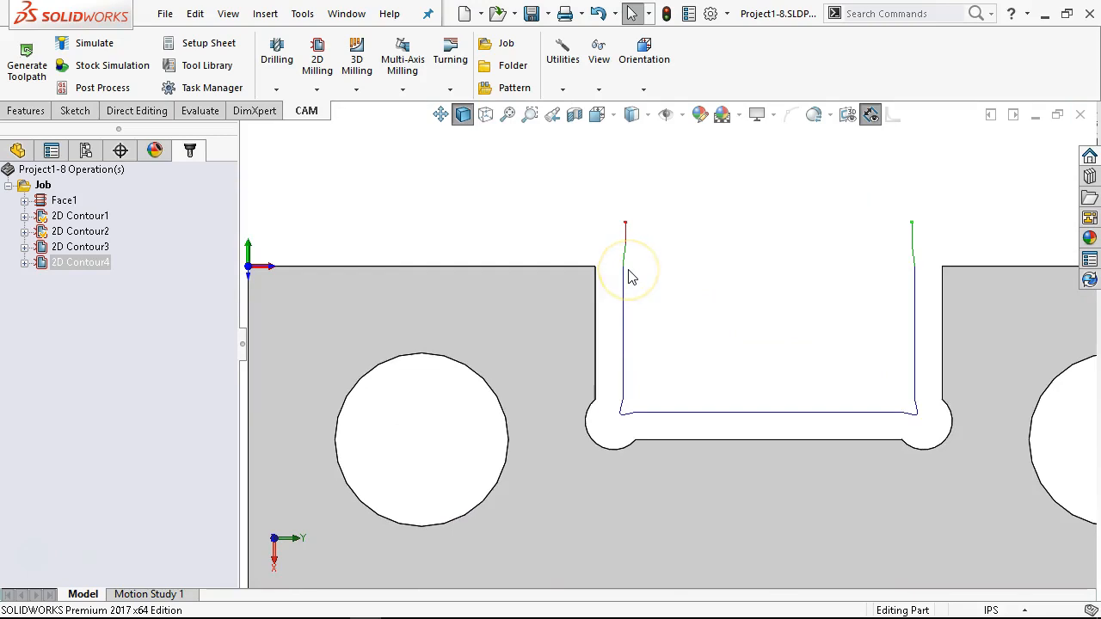
scroll(640, 292, "down", 2)
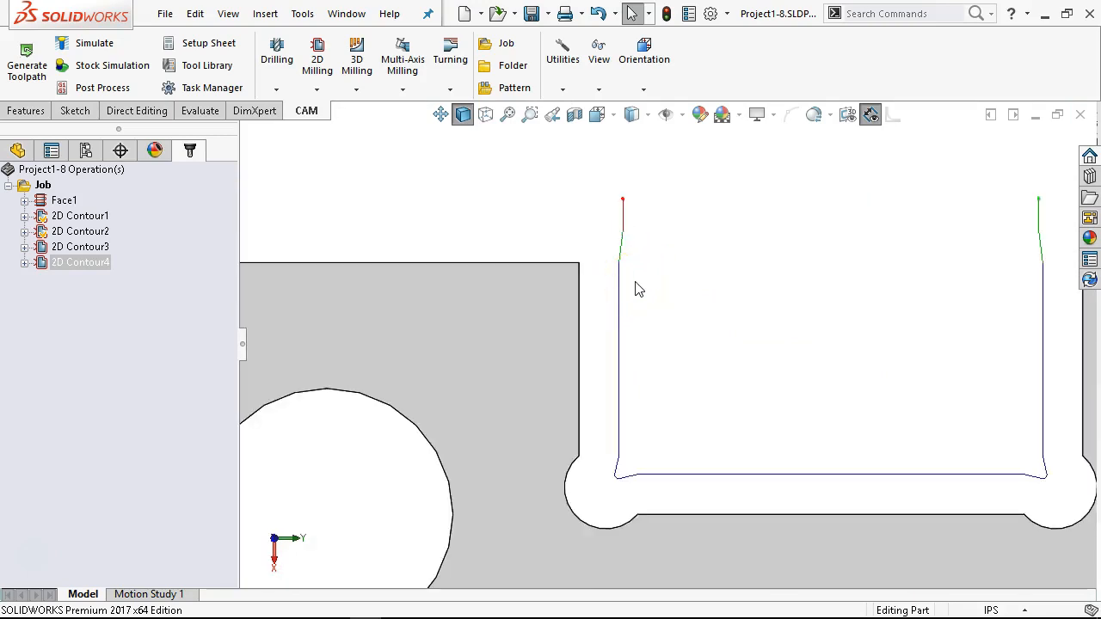
scroll(797, 493, "up", 5)
middle_click_drag(756, 464, 739, 225)
scroll(724, 430, "down", 5)
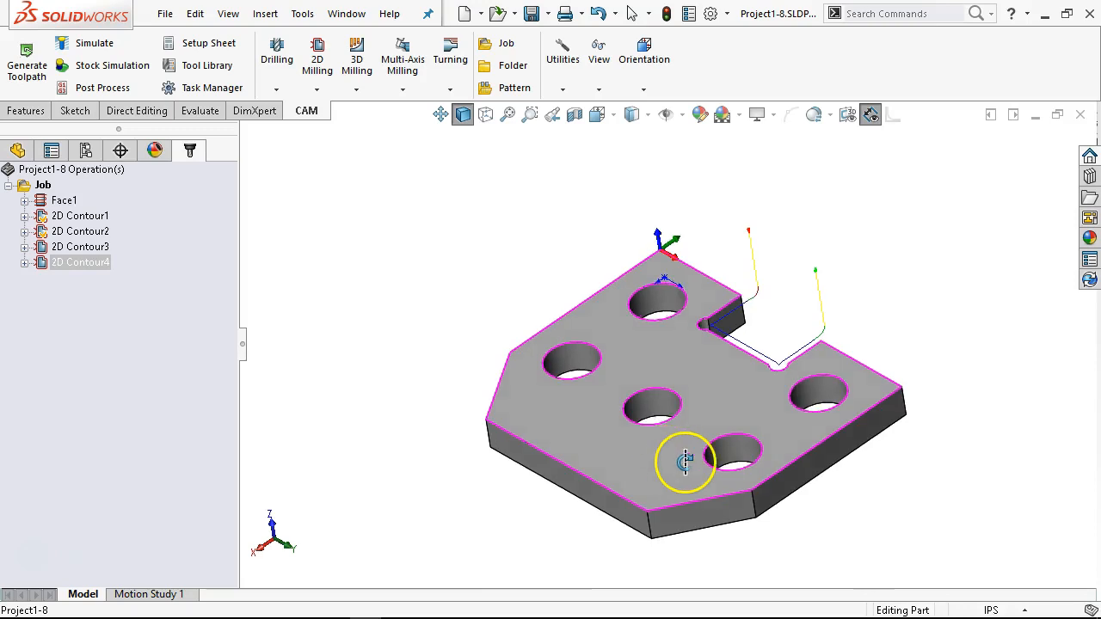
Step: Save the part and show the Face1 toolpath with the plate turned over to its underside
left_click(531, 13)
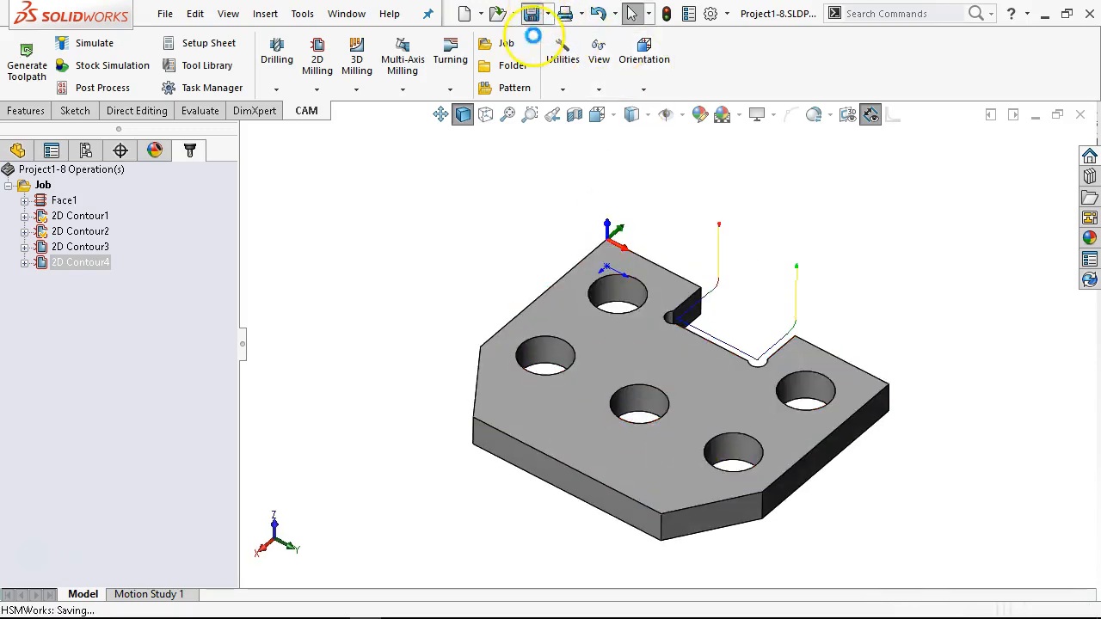
left_click(67, 201)
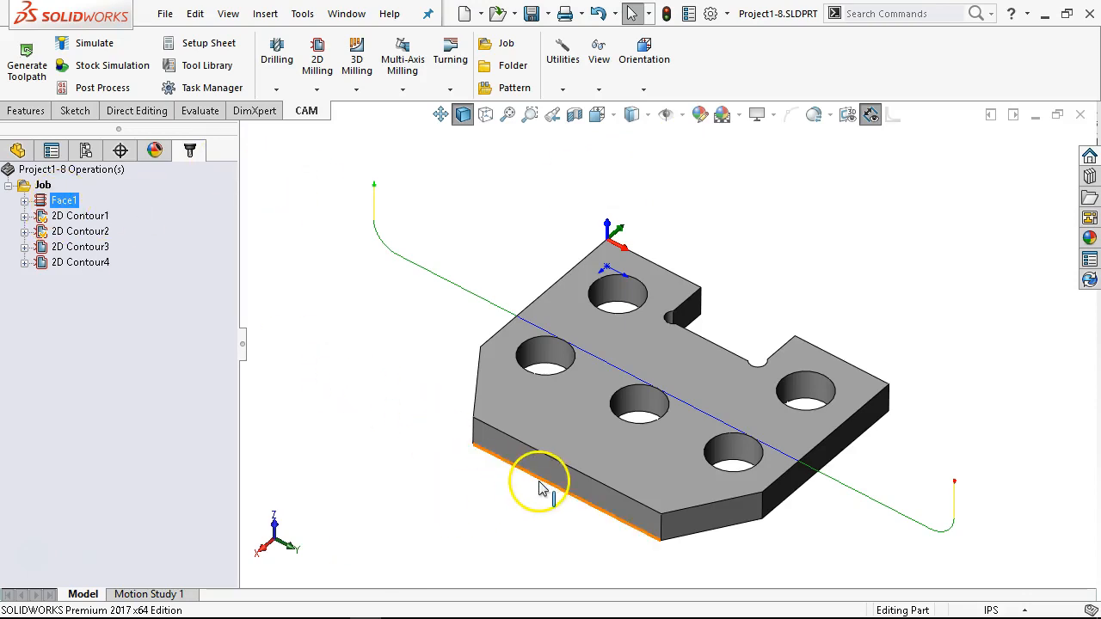
middle_click_drag(539, 526, 504, 237)
middle_click_drag(627, 450, 644, 401)
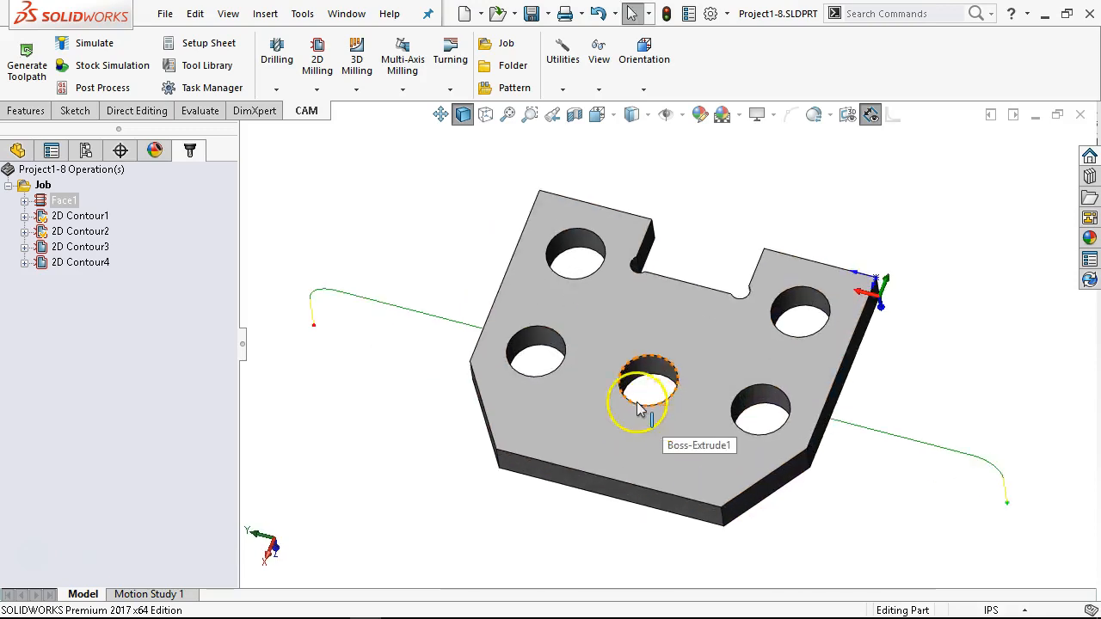
Step: Create a new milling job with the plate's underside face as WCS orientation, and define the WCS by Z-axis and X-axis
right_click(100, 319)
mouse_move(170, 333)
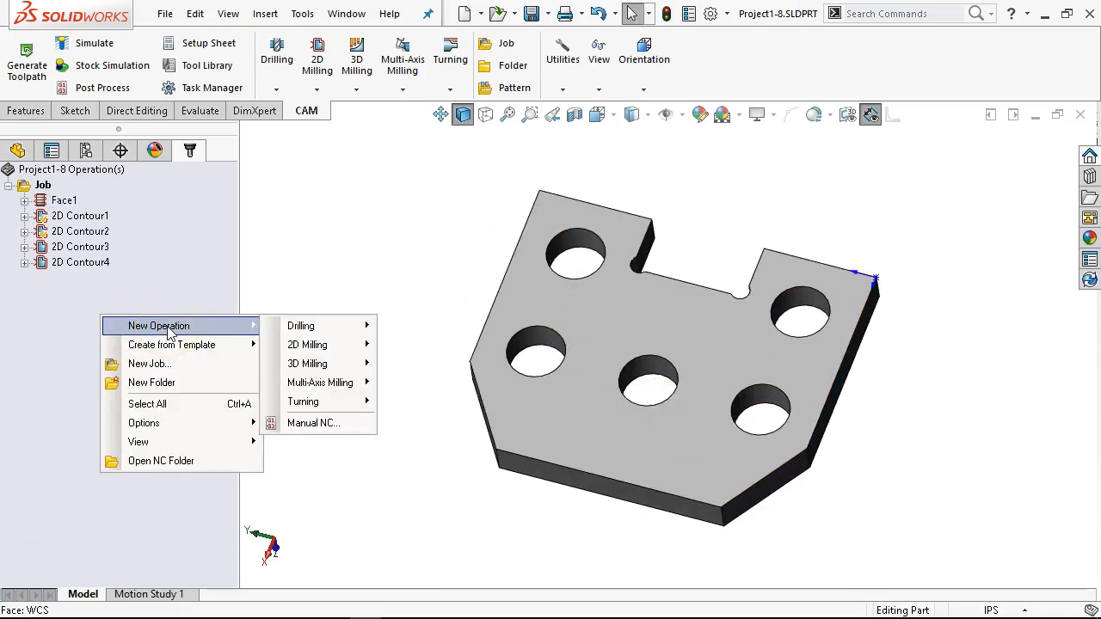
left_click(148, 364)
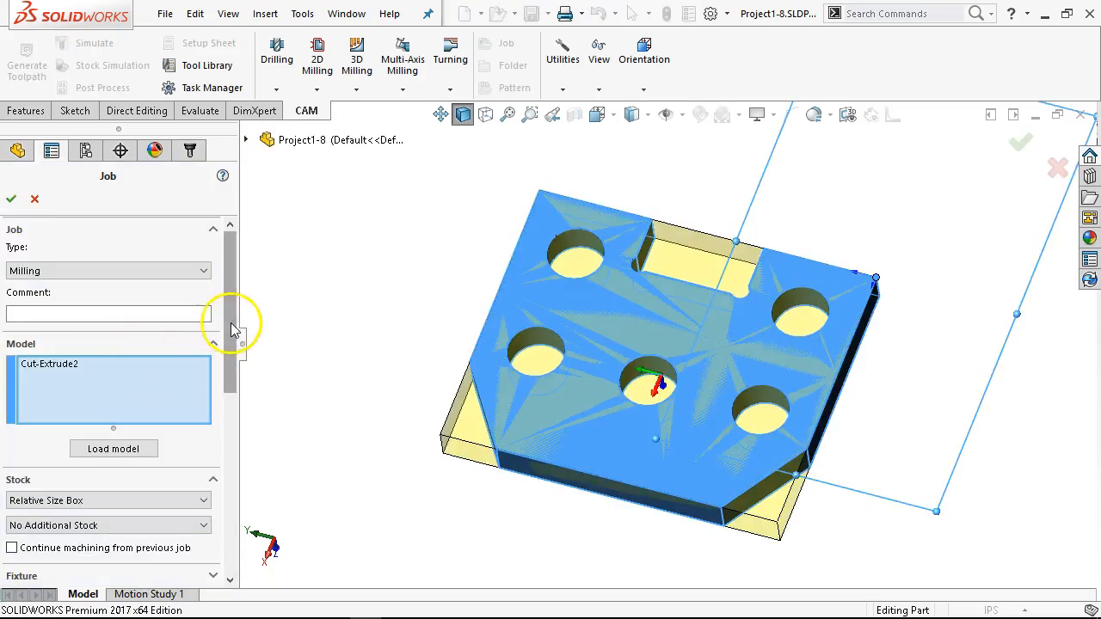
left_click_drag(230, 318, 226, 441)
left_click(100, 390)
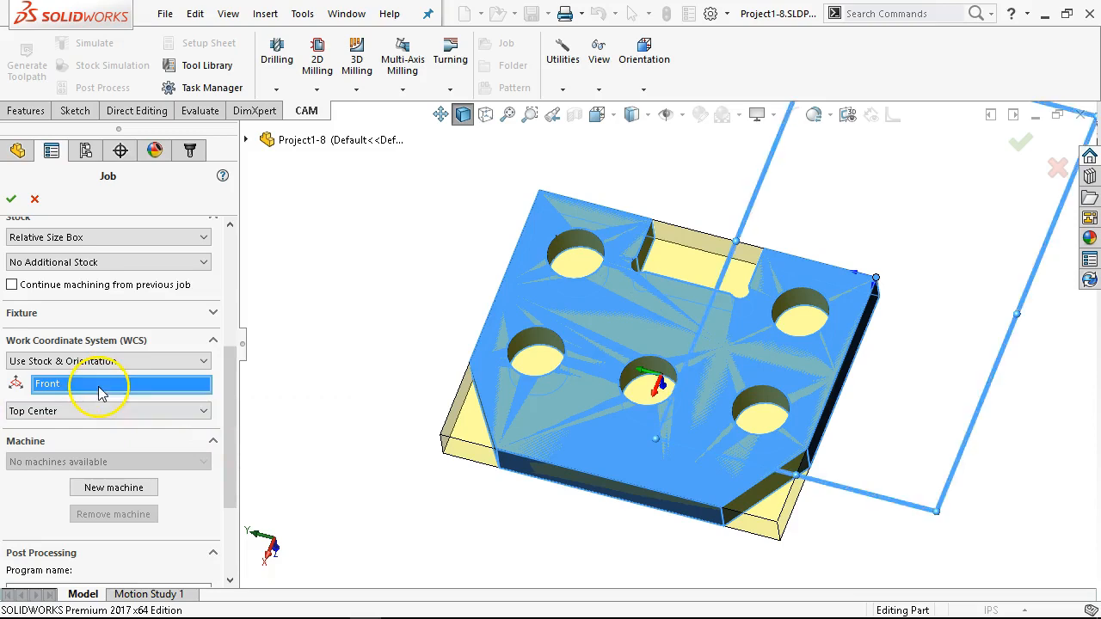
left_click(525, 297)
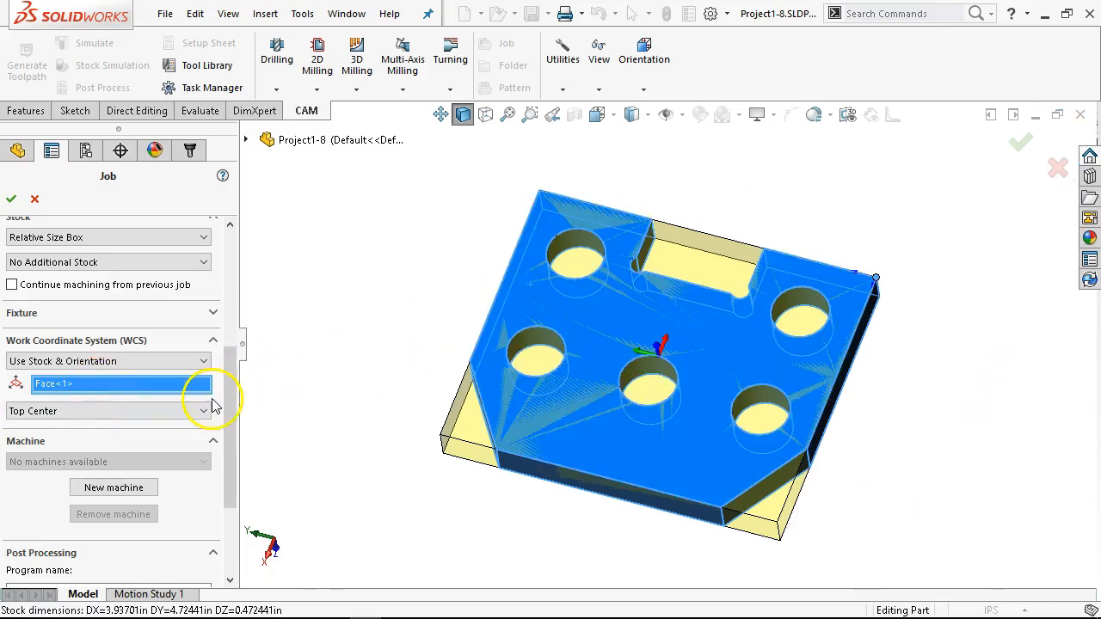
left_click(184, 413)
left_click(166, 410)
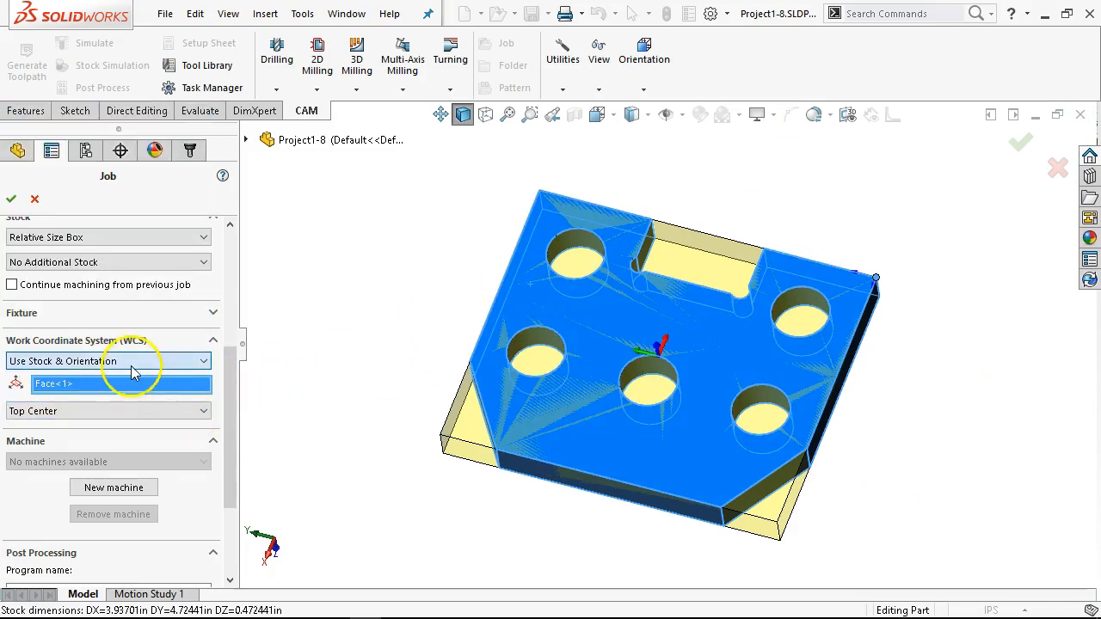
left_click(188, 361)
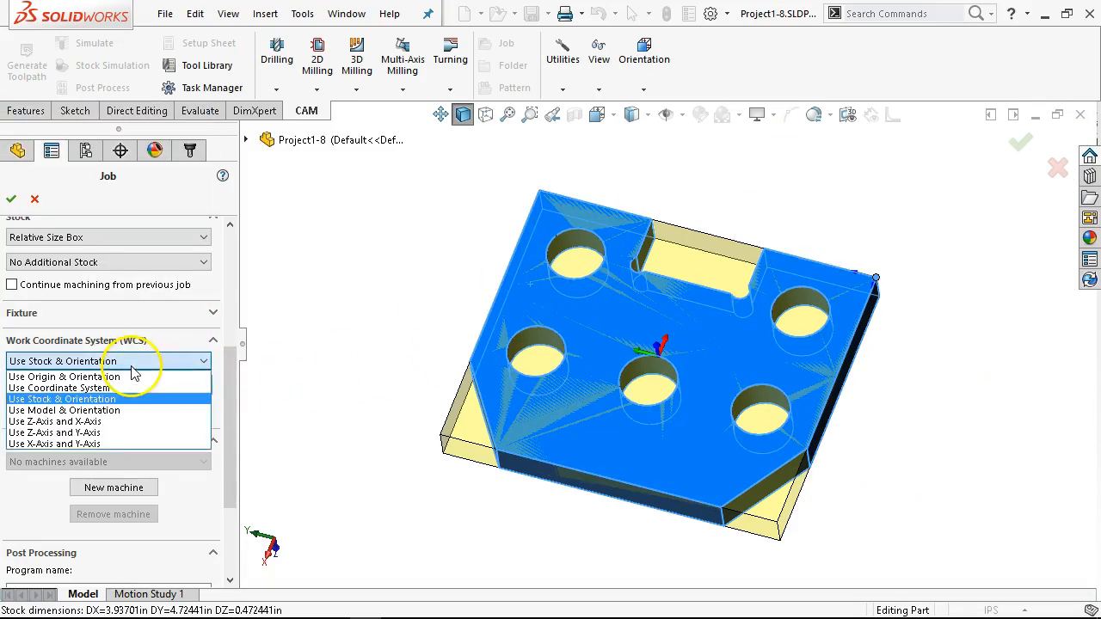
left_click(93, 422)
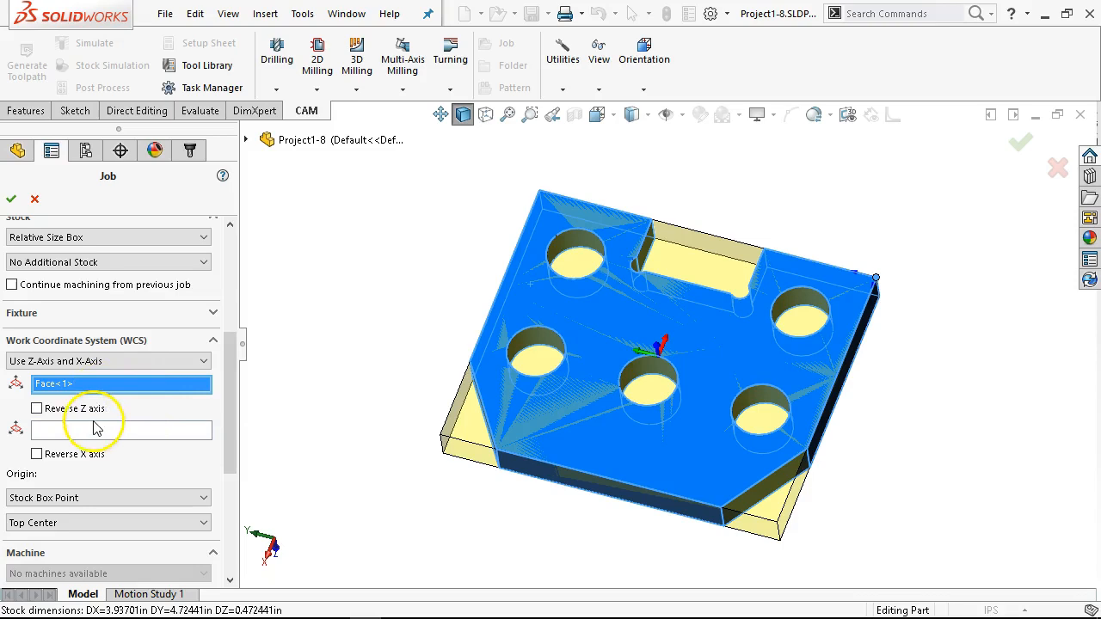
left_click(76, 454)
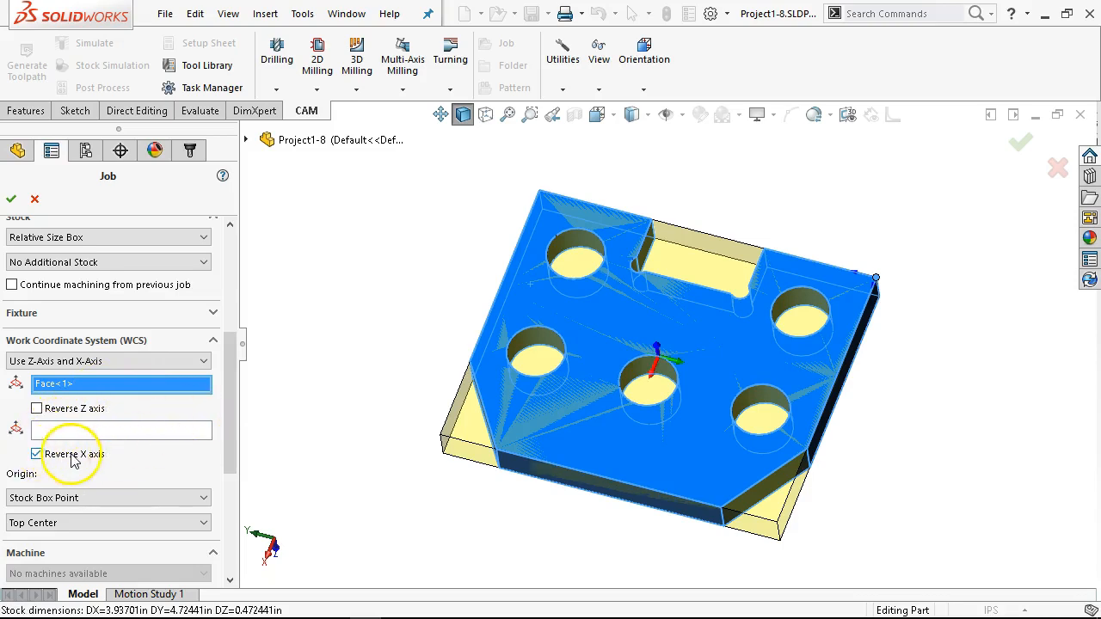
scroll(219, 404, "down", 3)
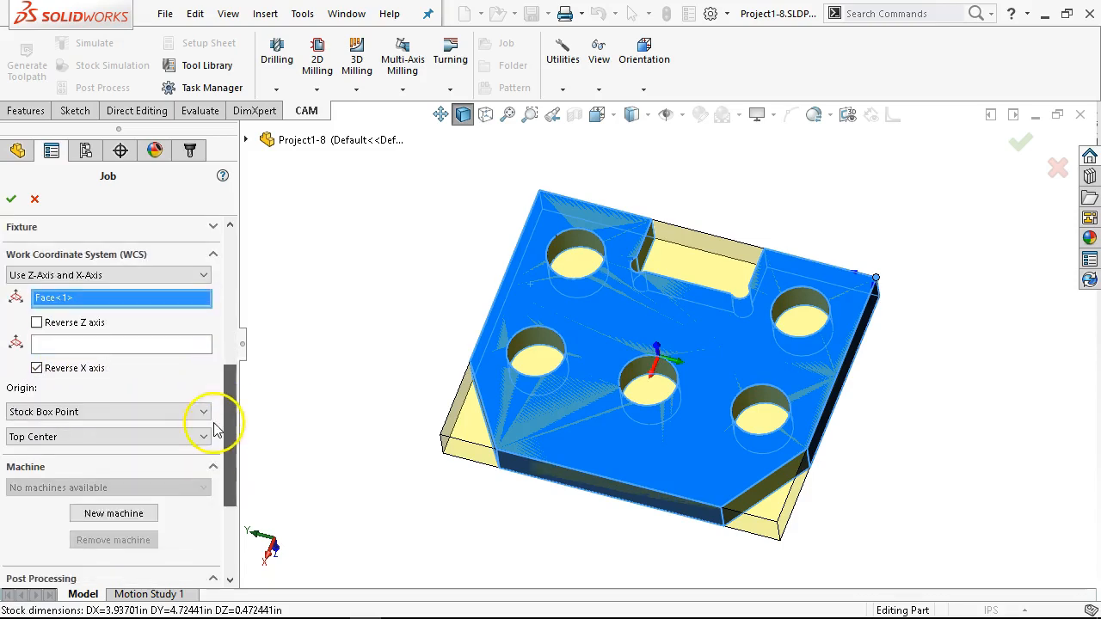
left_click(47, 360)
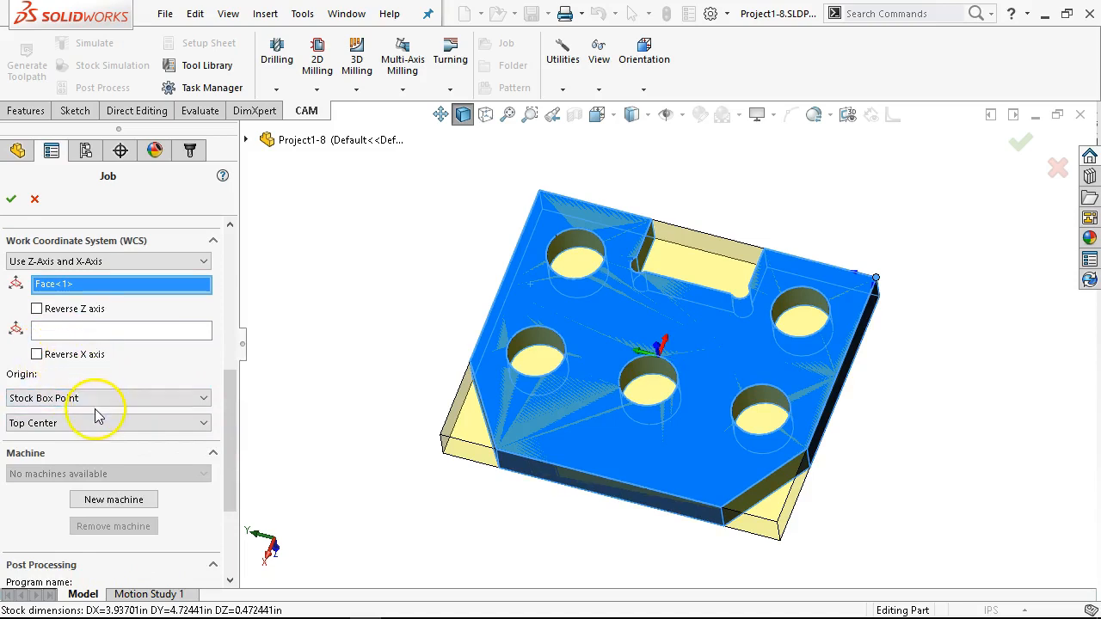
Step: Define the new job's X axis by the plate's short straight edge between the outer corner and the notch
left_click(95, 397)
left_click(86, 341)
left_click(86, 333)
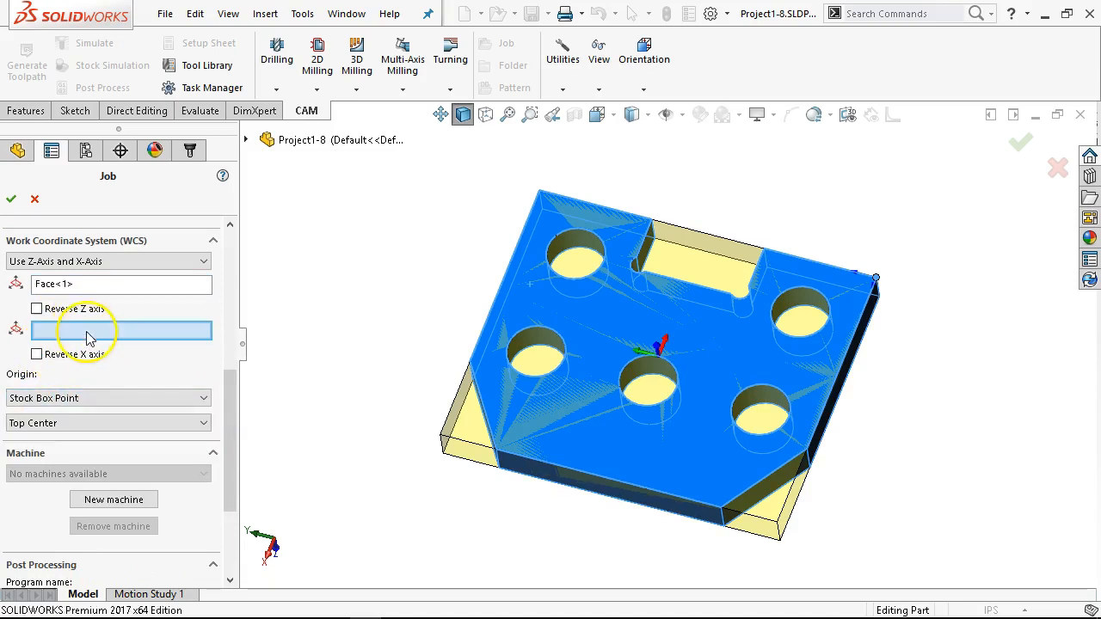
left_click(565, 207)
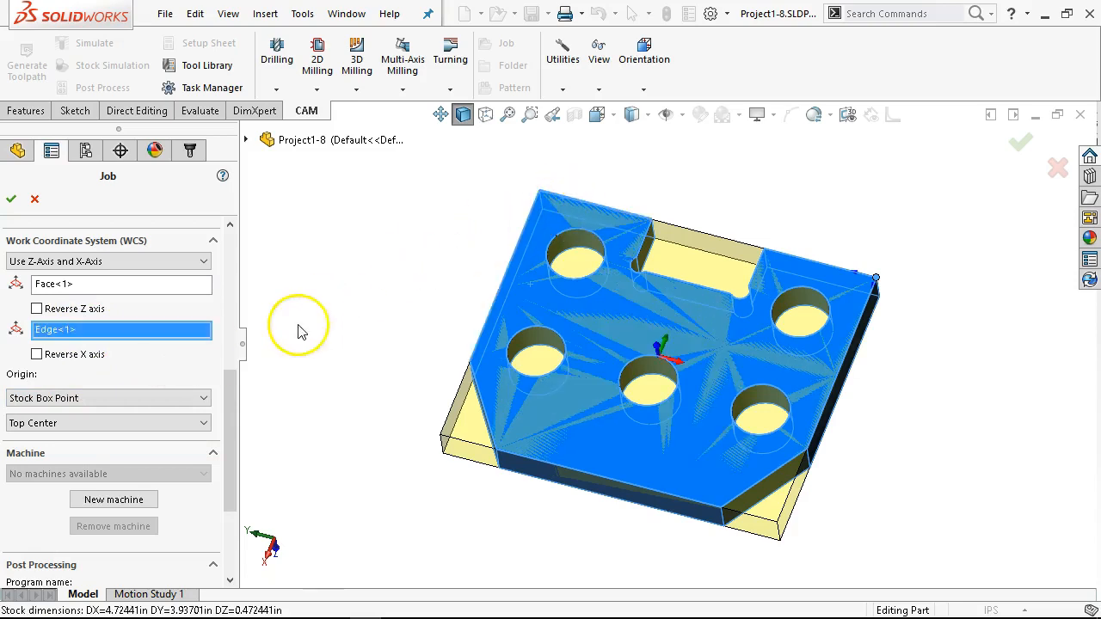
Step: Set the job's WCS origin to a selected point at the outer corner vertex of the edge chosen for the X axis
left_click(117, 399)
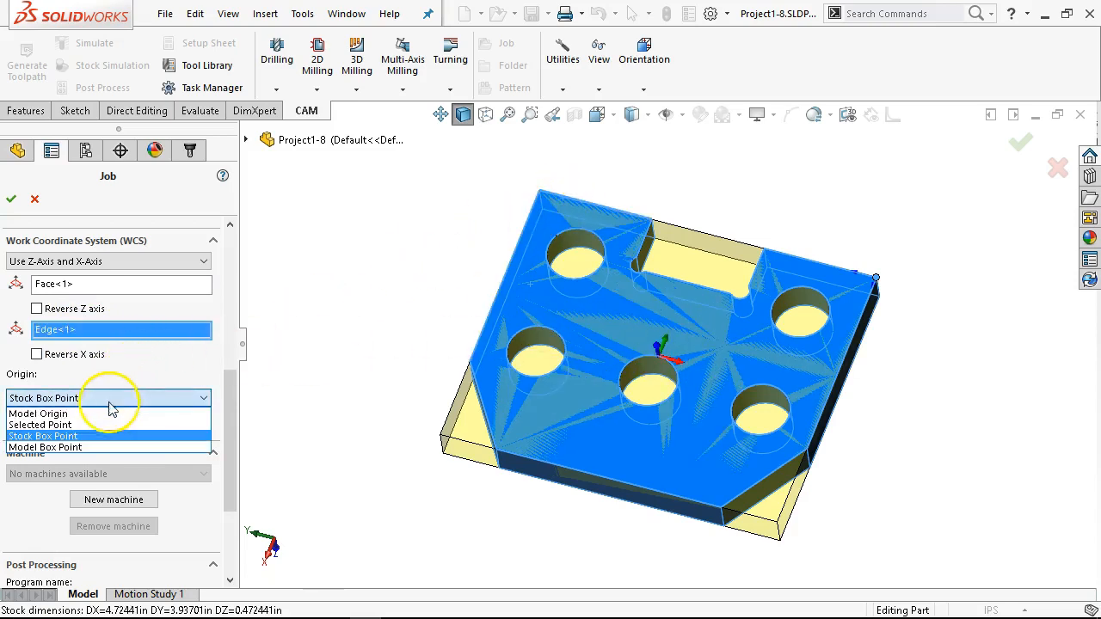
left_click(102, 425)
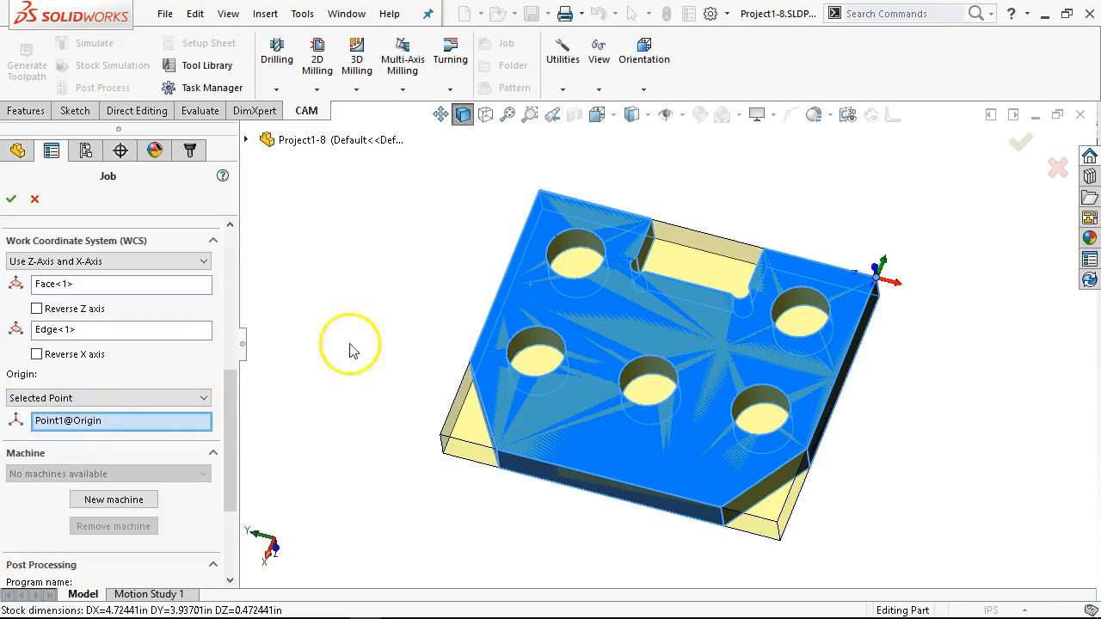
left_click(539, 197)
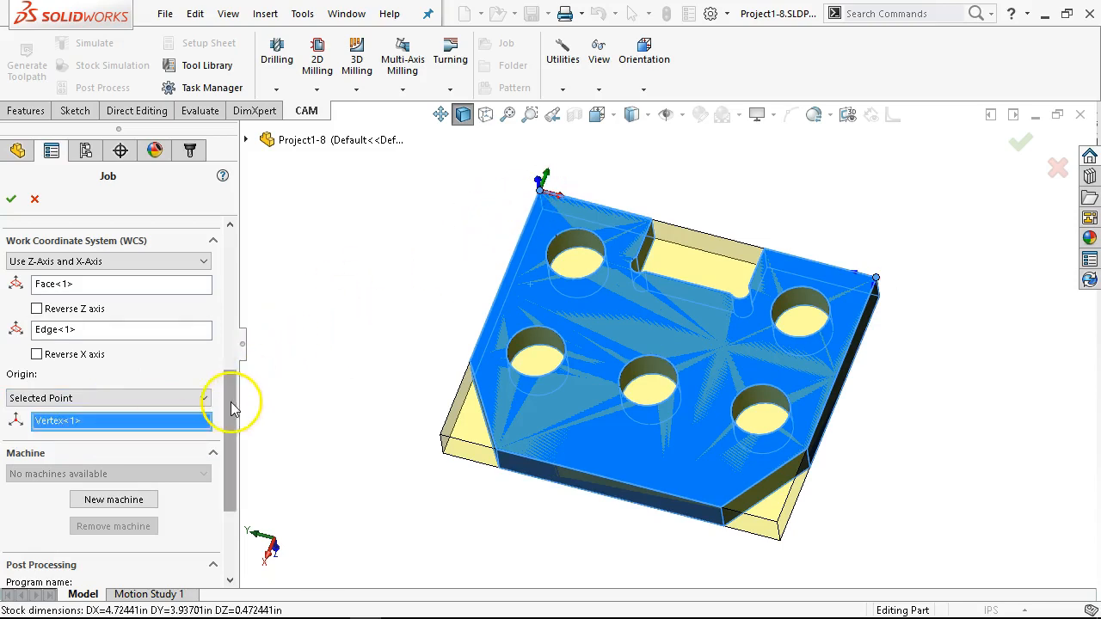
Step: Set the program name to 2 and the program comment to "P1-8 S2", and accept the new job
left_click_drag(233, 408, 232, 469)
left_click(115, 444)
type("2")
left_click(147, 486)
type("P")
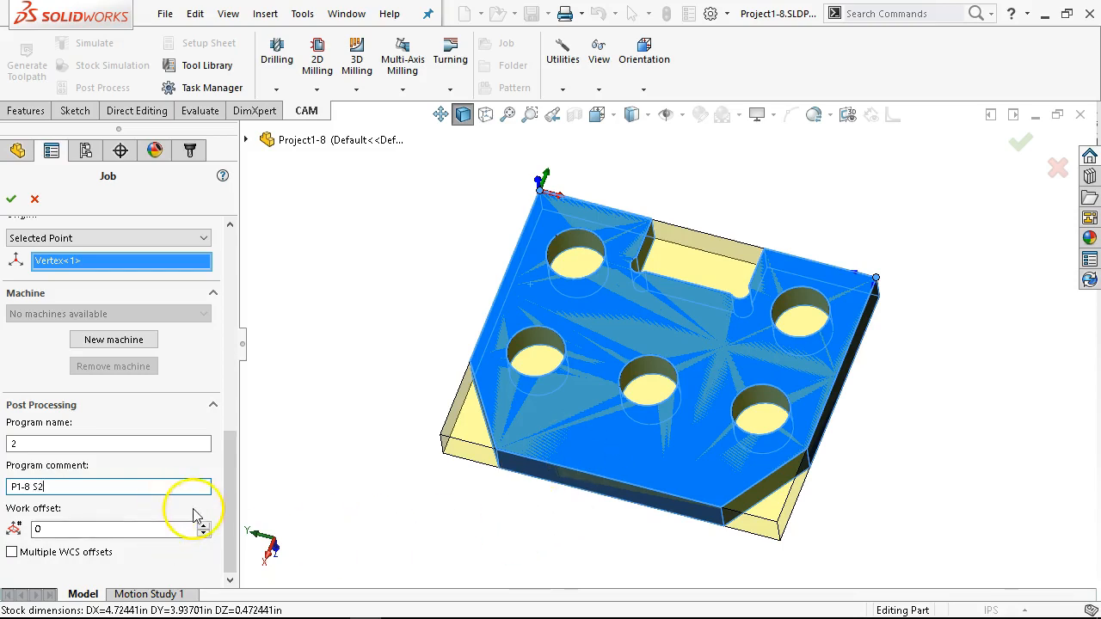
left_click(11, 200)
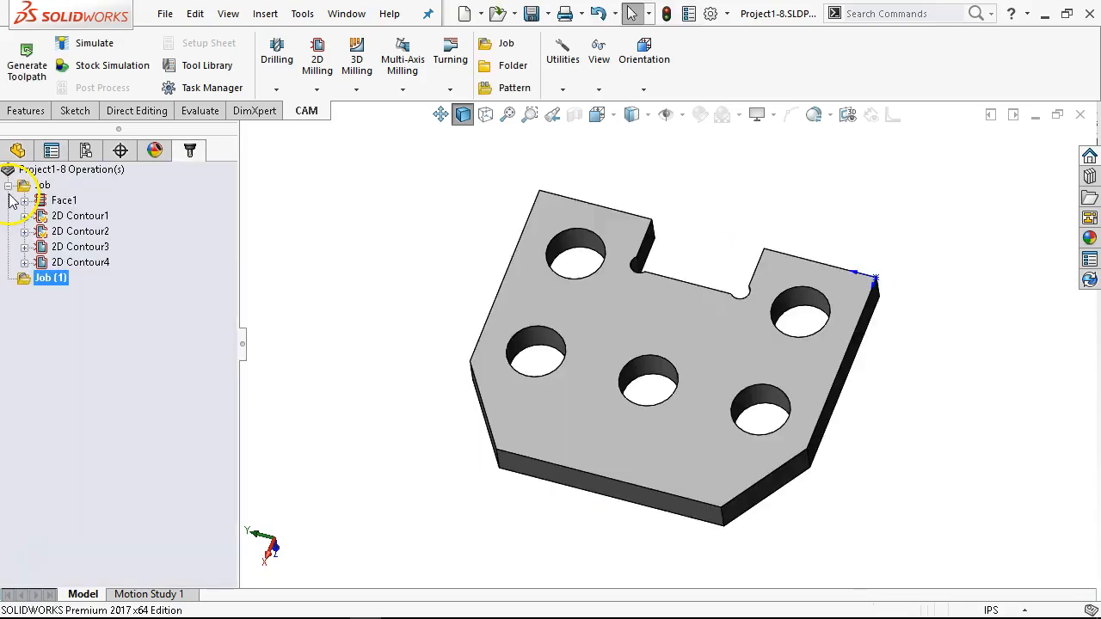
Step: Duplicate the Face1 operation and move the copy into the second job, Job (1)
left_click(60, 200)
right_click(57, 203)
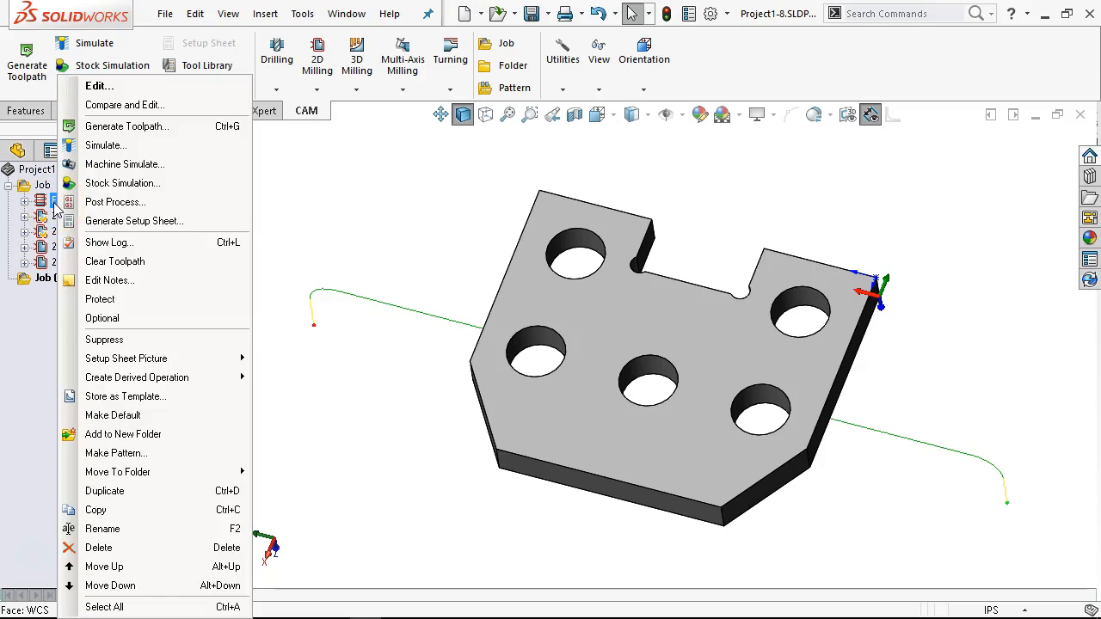
left_click(327, 263)
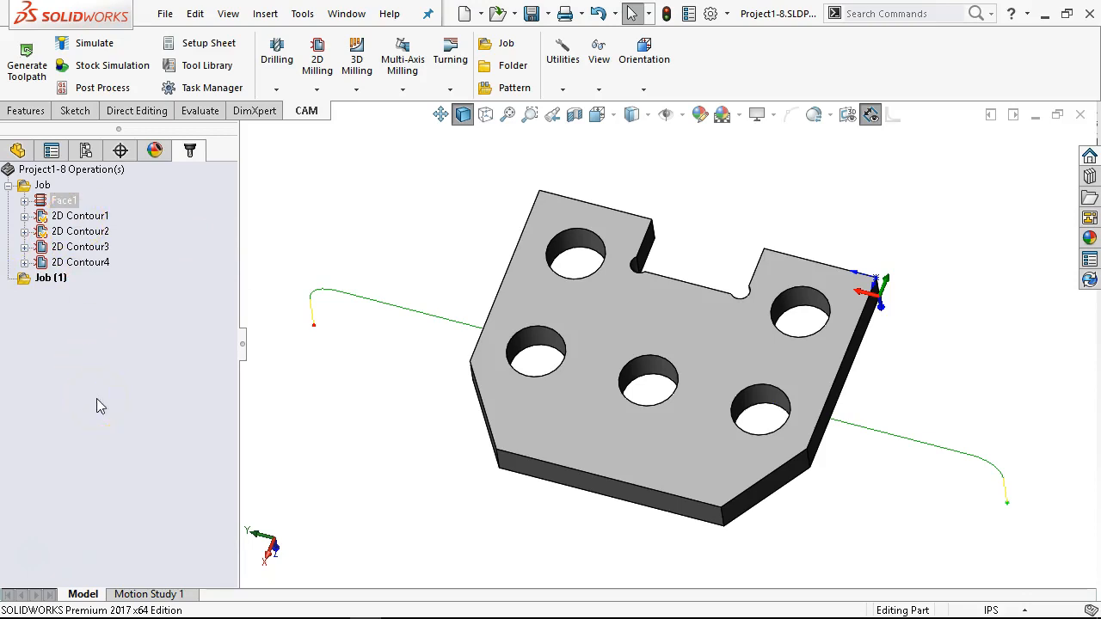
right_click(65, 203)
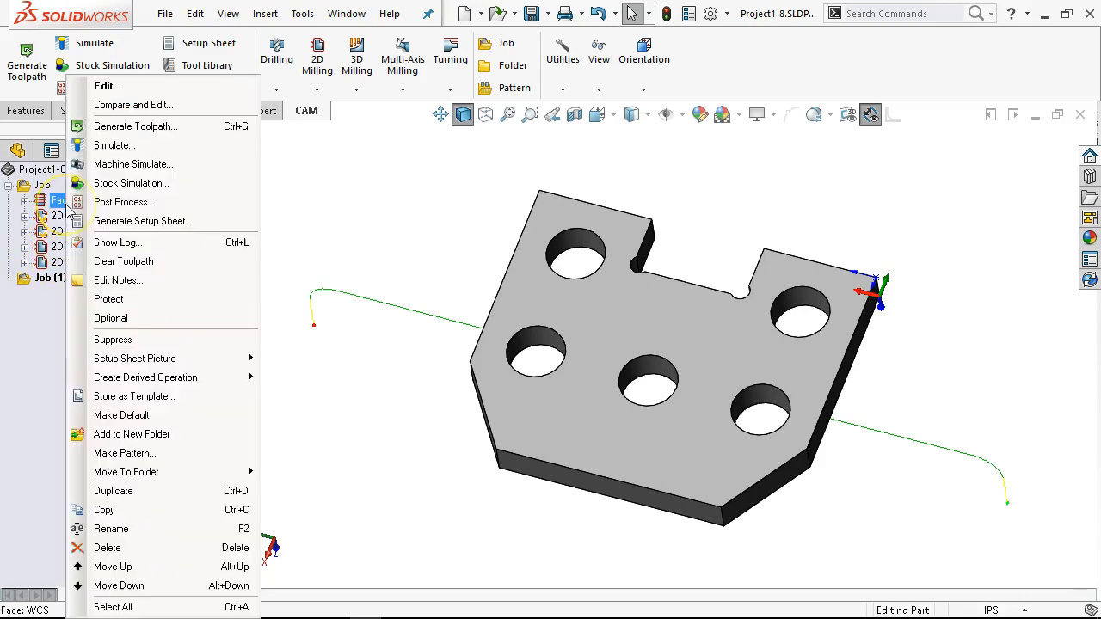
left_click(127, 499)
left_click_drag(63, 222, 52, 301)
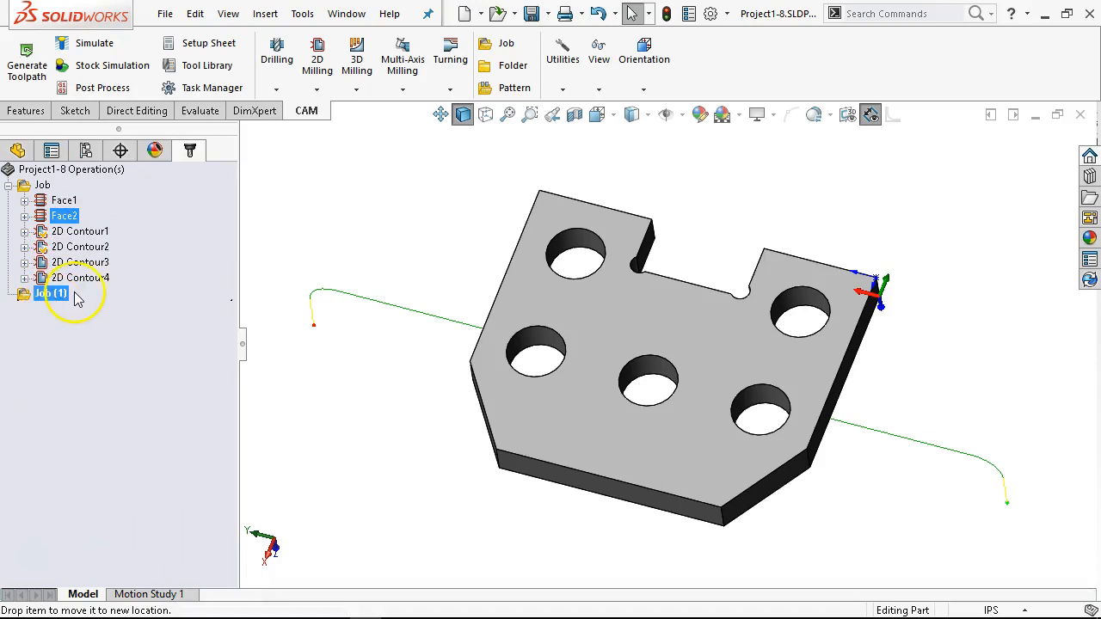
left_click_drag(75, 298, 75, 297)
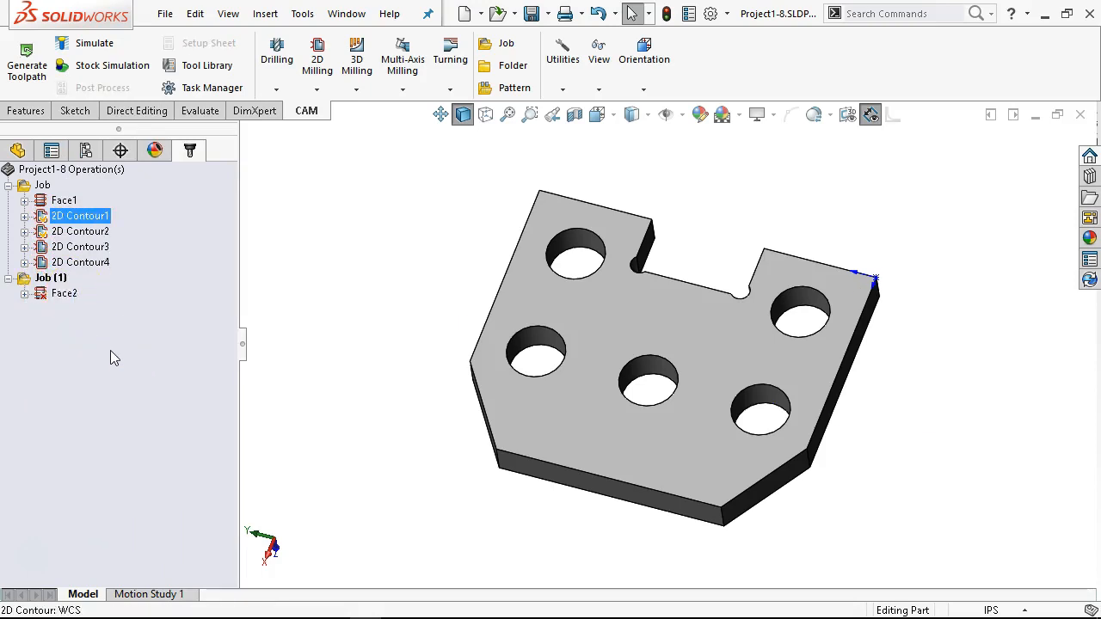
Step: Edit Face2 in the second job, review its tool, geometry, heights, passes and linking settings, and accept them unchanged to generate its toolpath
right_click(63, 297)
left_click(93, 86)
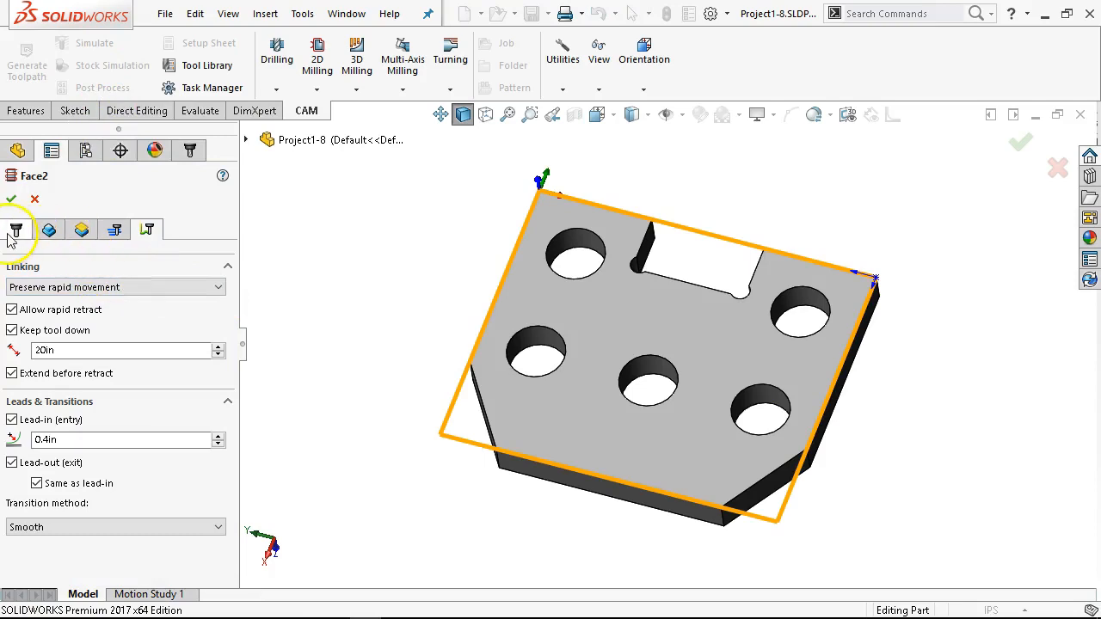
left_click(15, 229)
scroll(233, 316, "down", 1)
left_click_drag(233, 316, 212, 296)
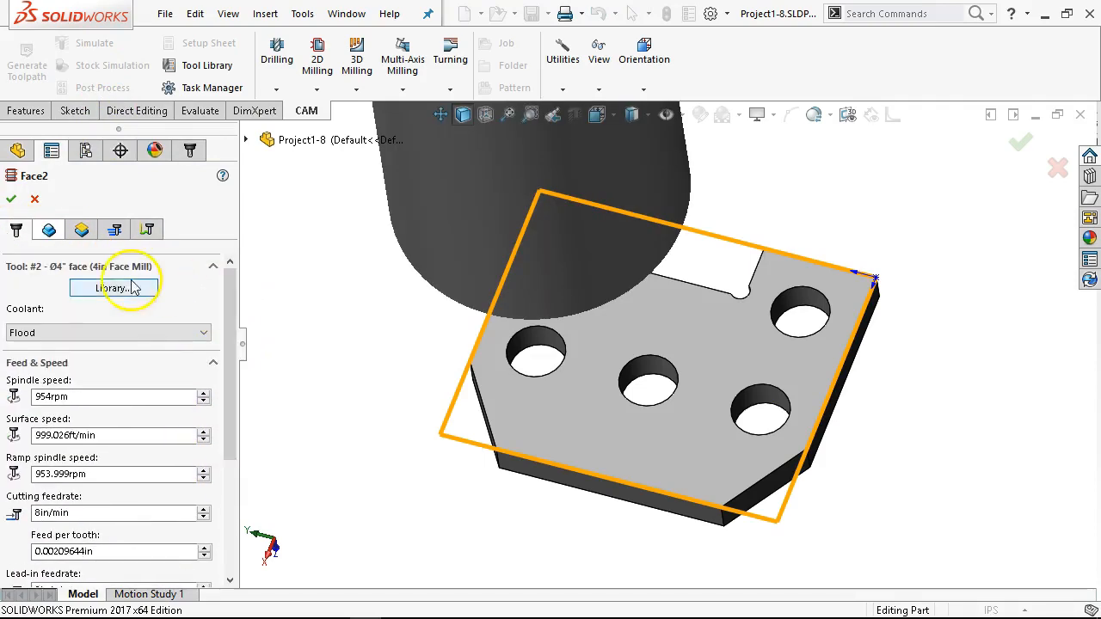
left_click(49, 231)
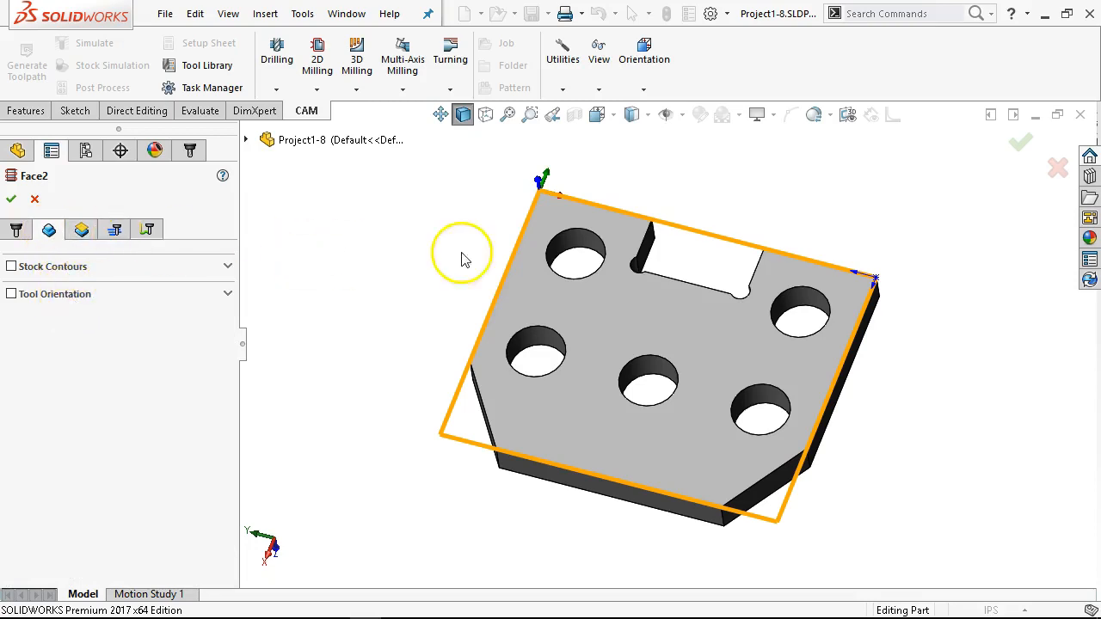
left_click(82, 230)
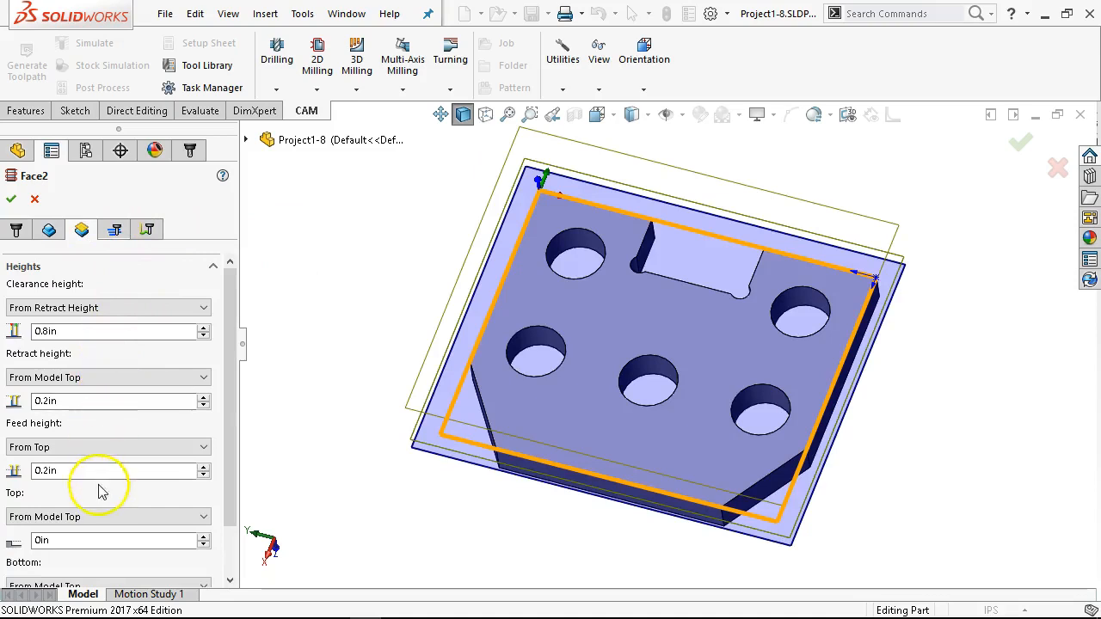
left_click(115, 230)
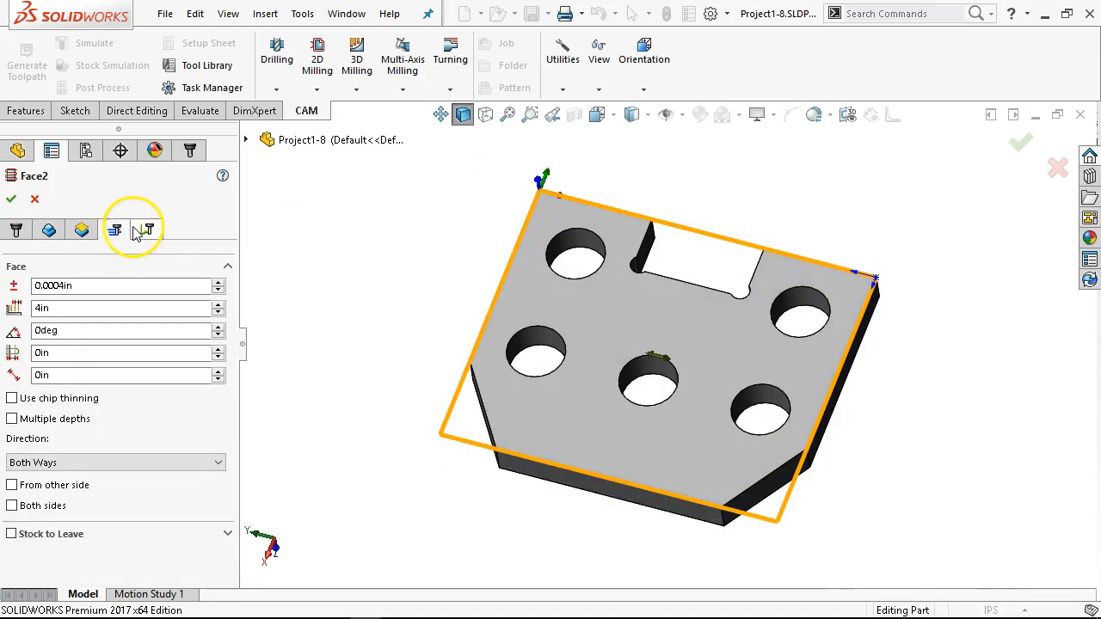
left_click(145, 230)
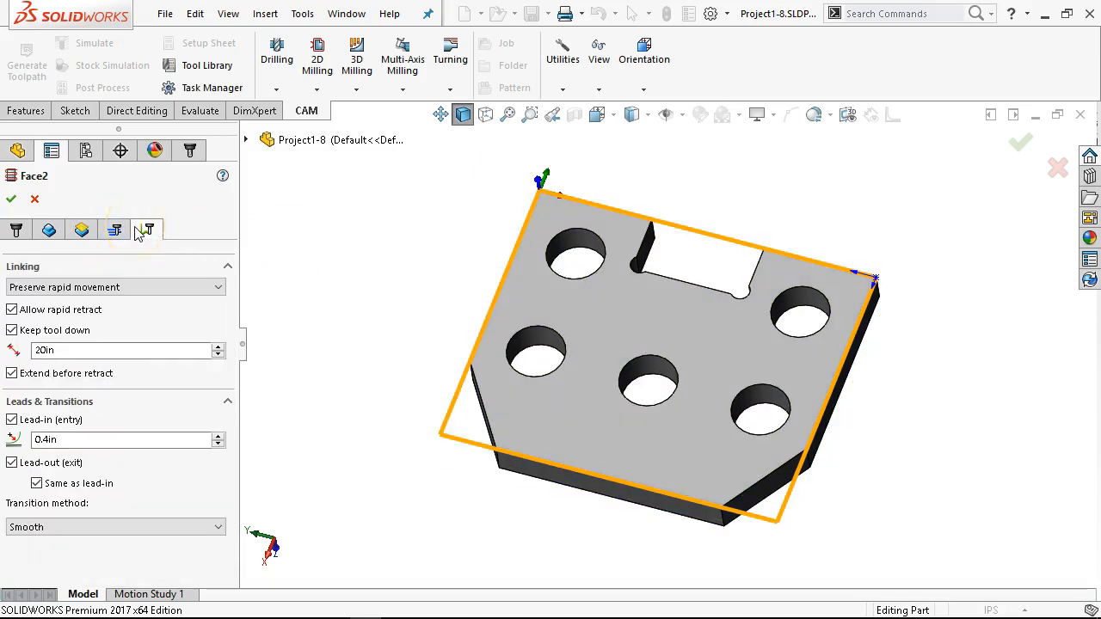
left_click(11, 199)
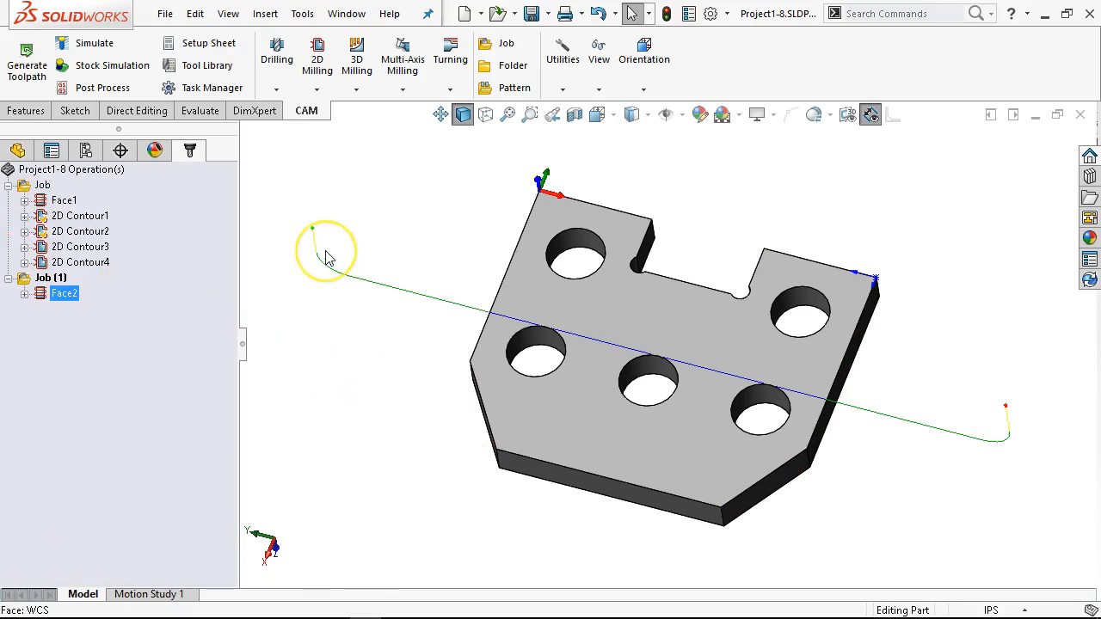
middle_click_drag(450, 344, 453, 260)
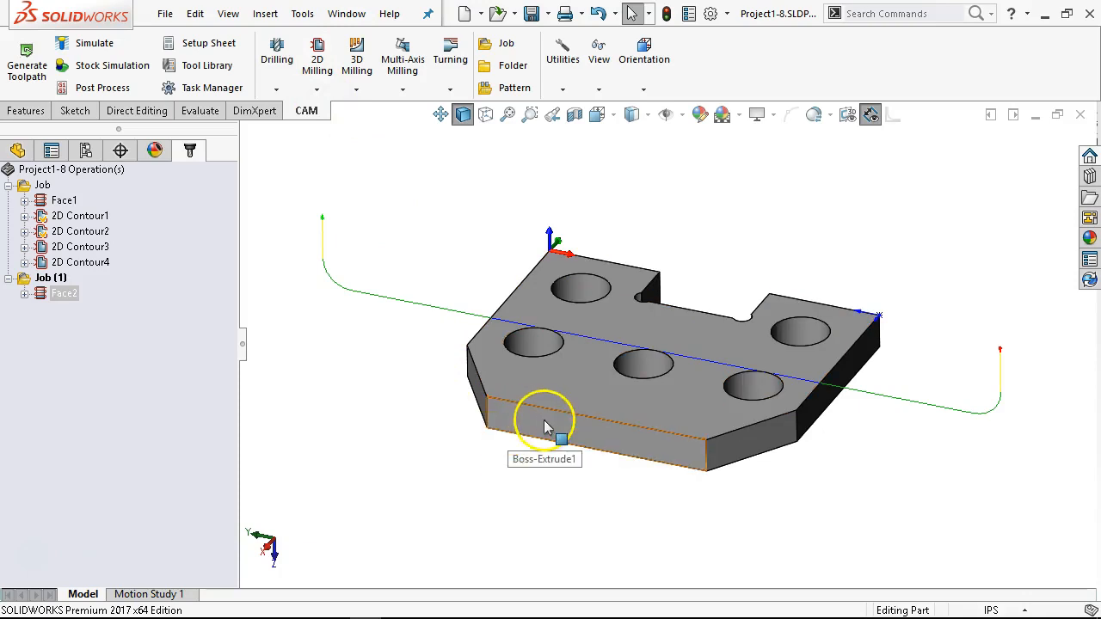
middle_click_drag(580, 359, 646, 115)
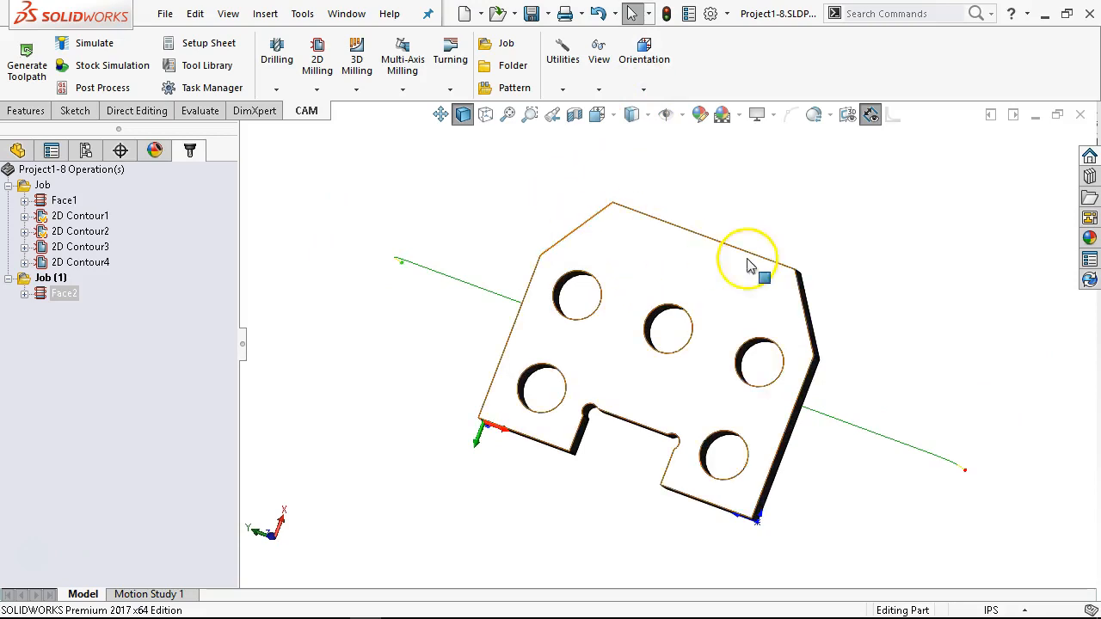
mouse_move(631, 457)
middle_mouse_down()
mouse_move(643, 376)
mouse_move(600, 226)
mouse_move(536, 226)
middle_mouse_up()
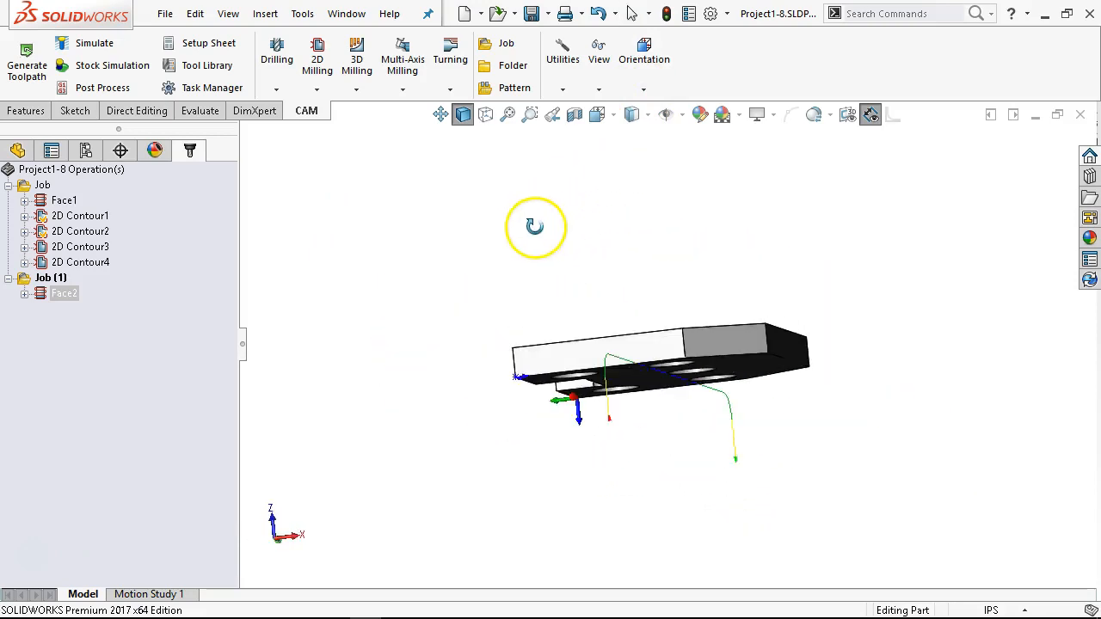
middle_click_drag(649, 407, 710, 125)
mouse_move(663, 364)
middle_mouse_down()
mouse_move(659, 152)
mouse_move(582, 140)
mouse_move(602, 260)
middle_mouse_up()
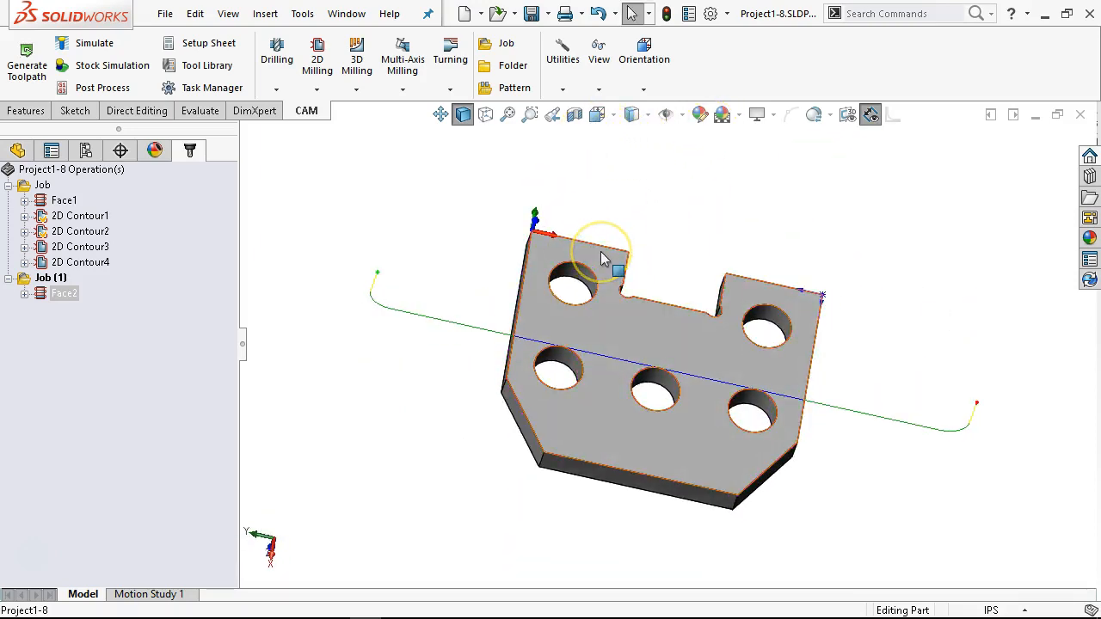